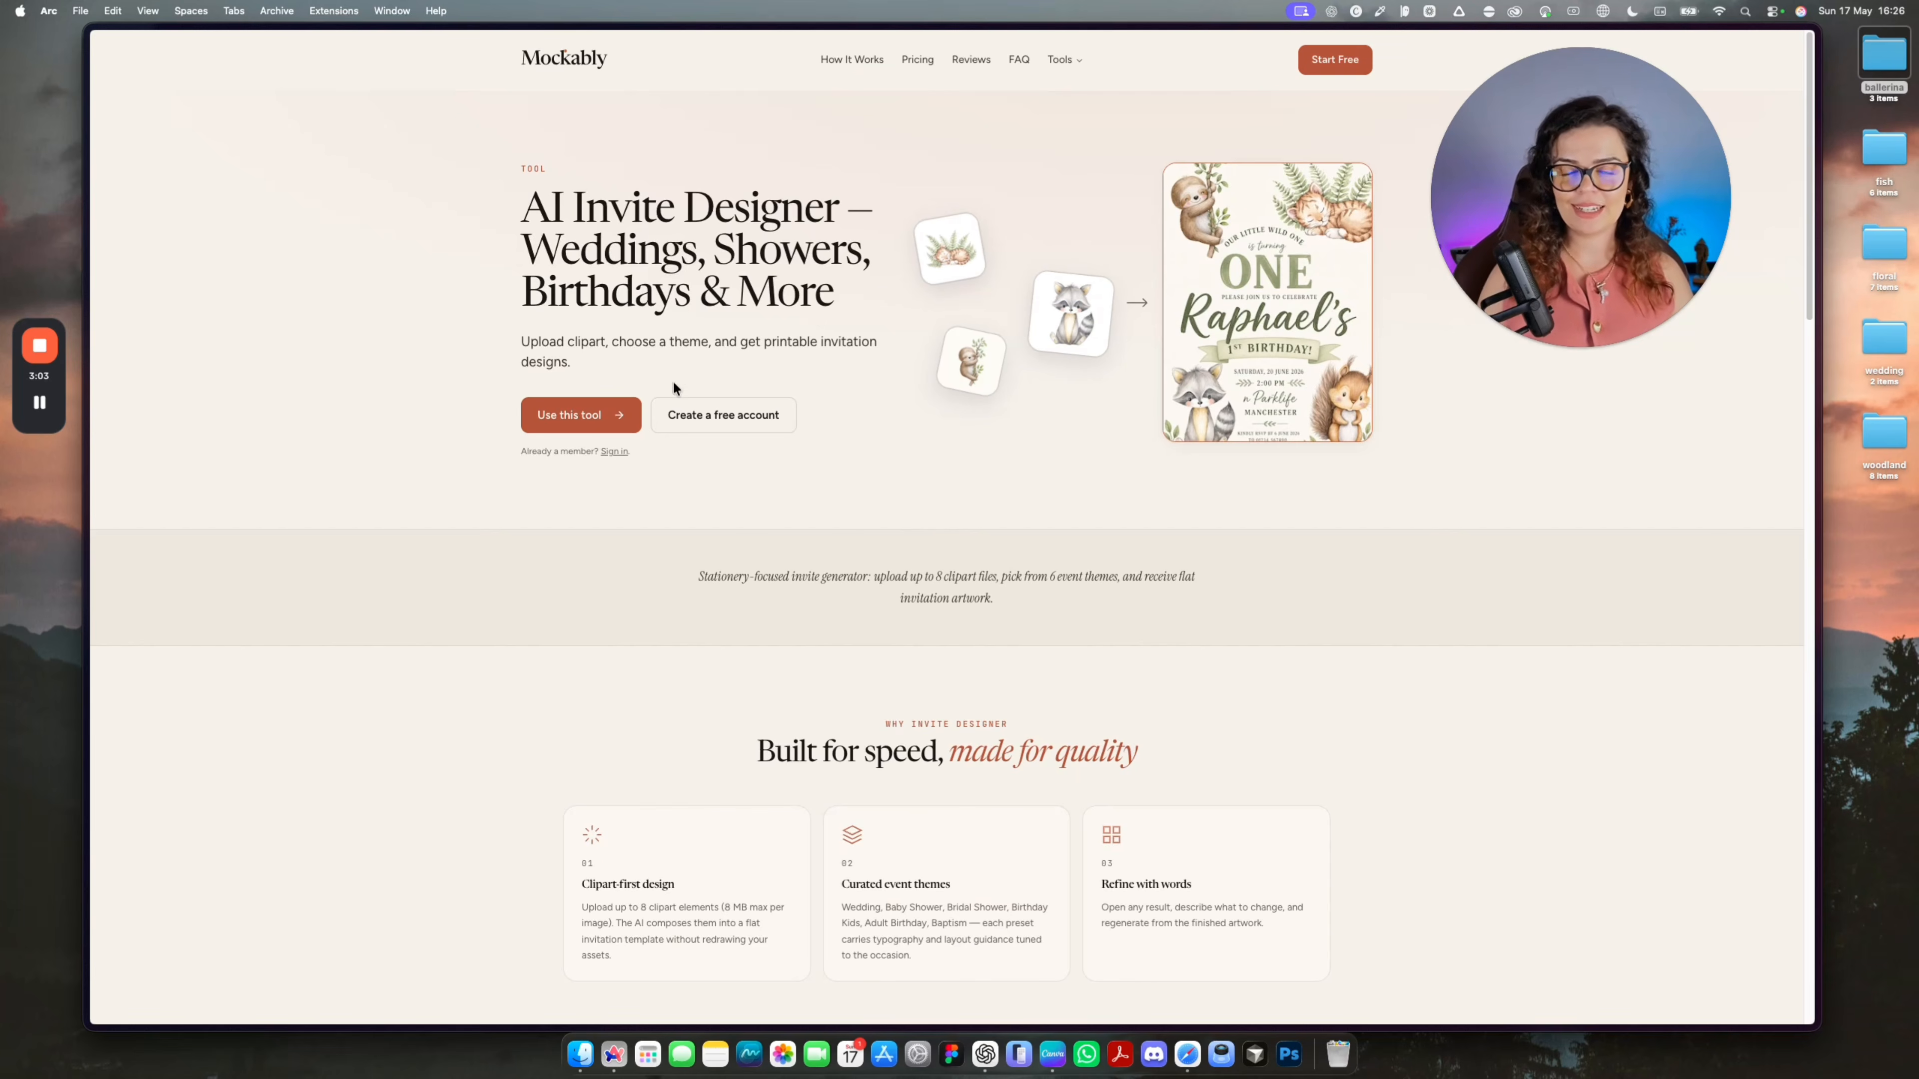
Open the AI Invite Designer tool and upload all the clipart images from the Desktop's woodland folder.
left_click(567, 418)
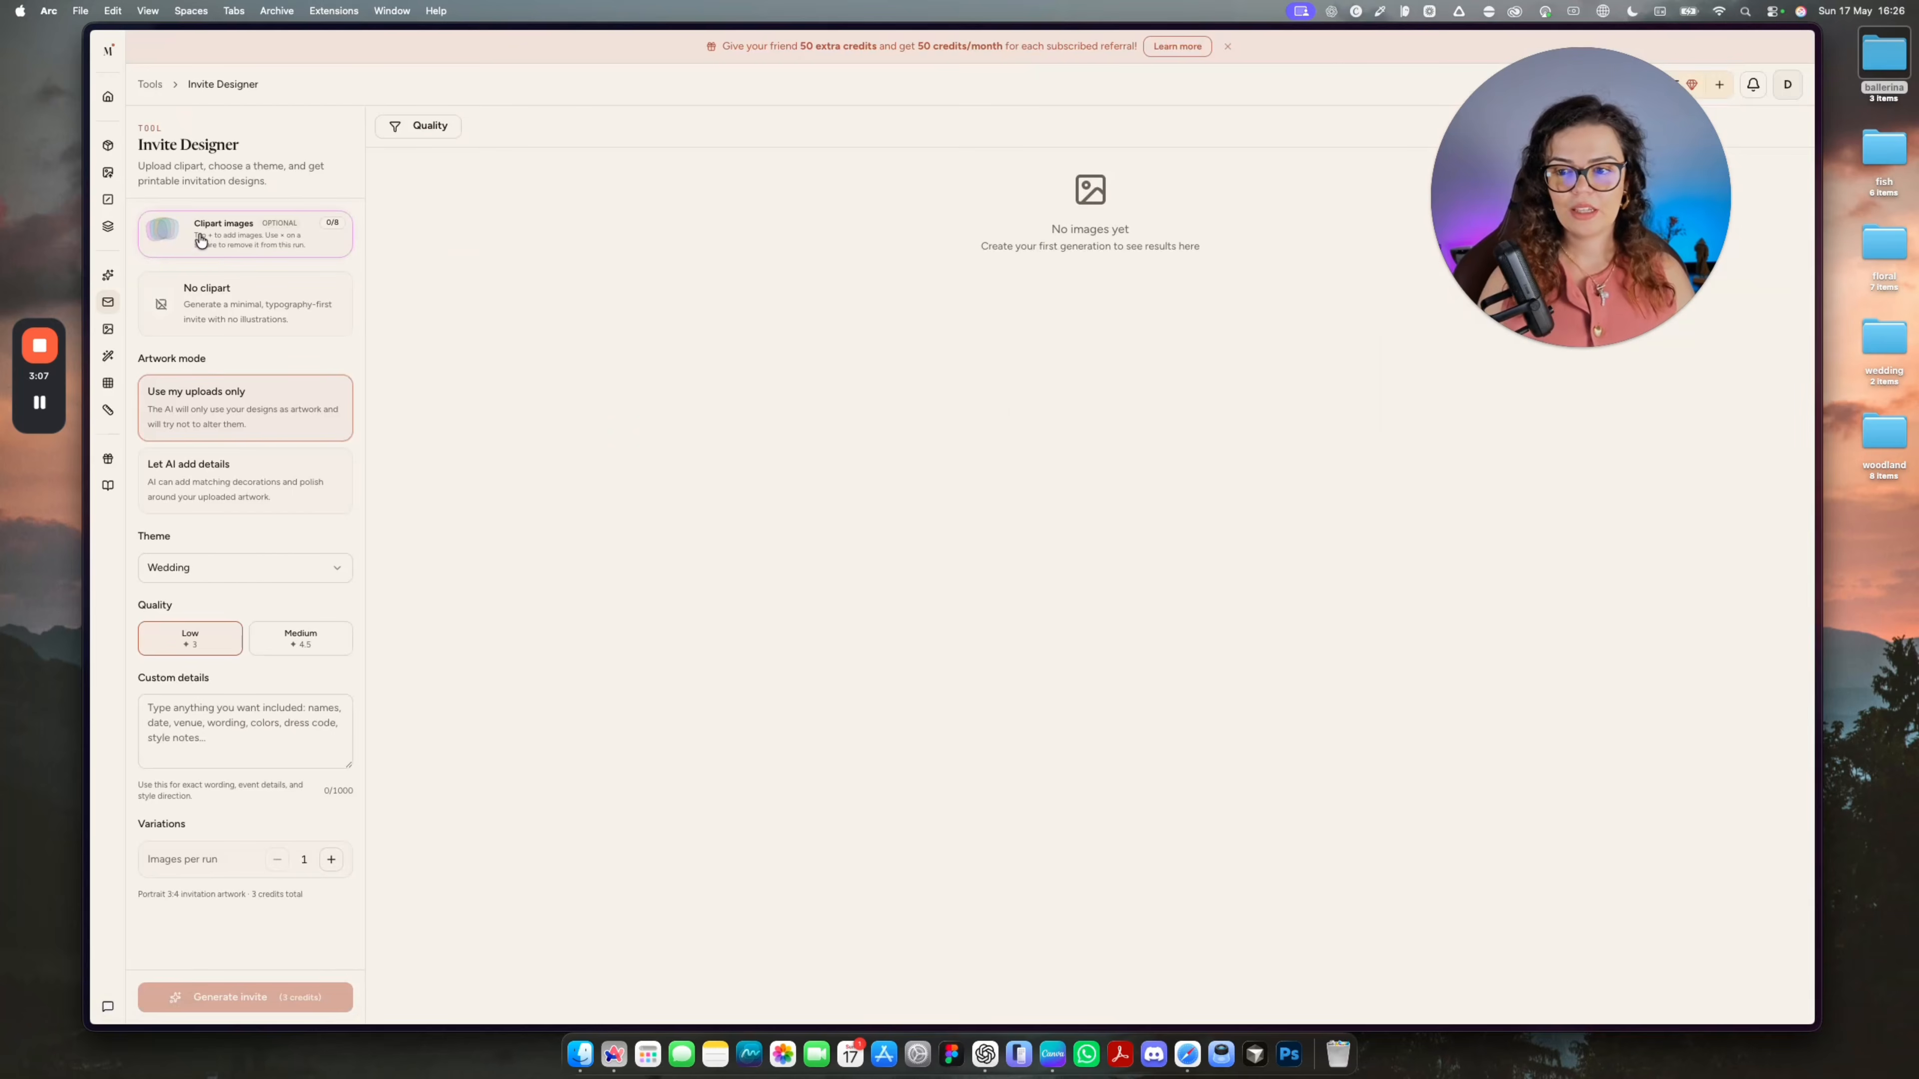
left_click(204, 242)
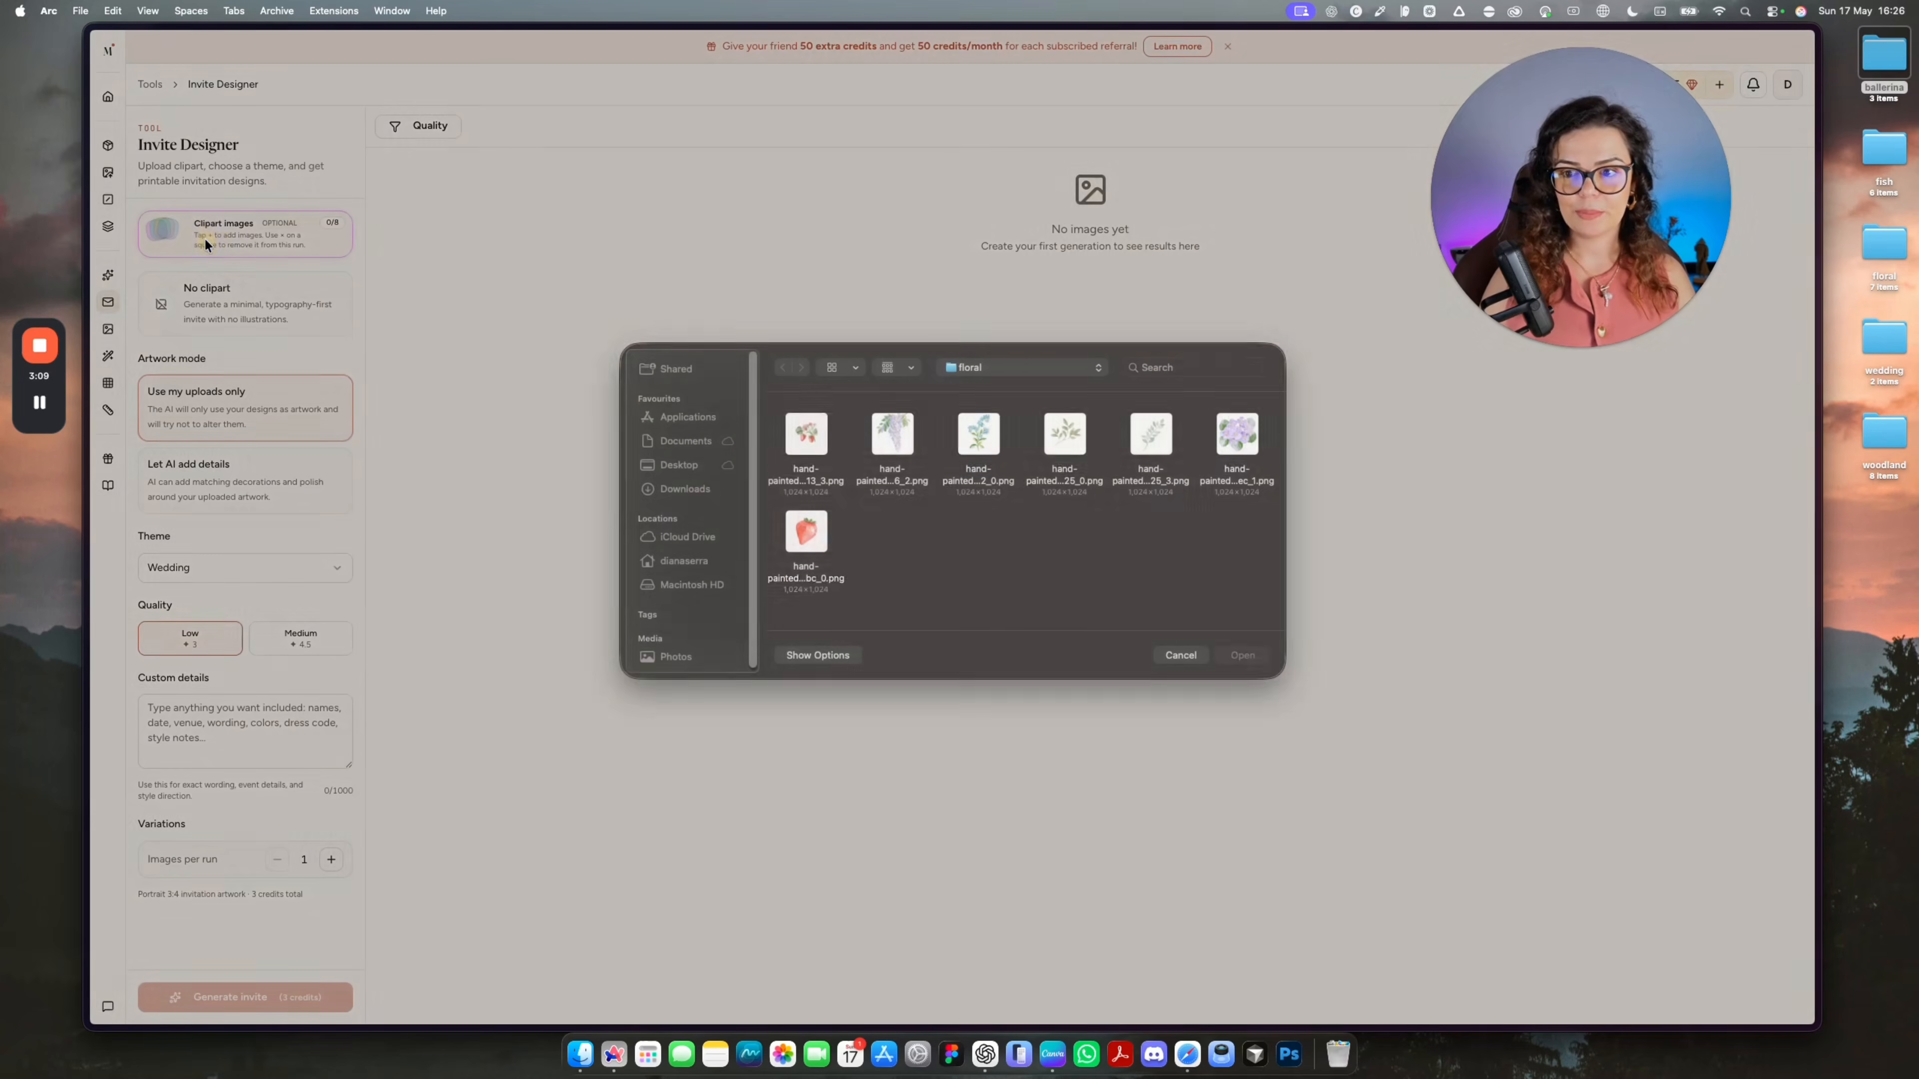
left_click(678, 481)
double_click(808, 502)
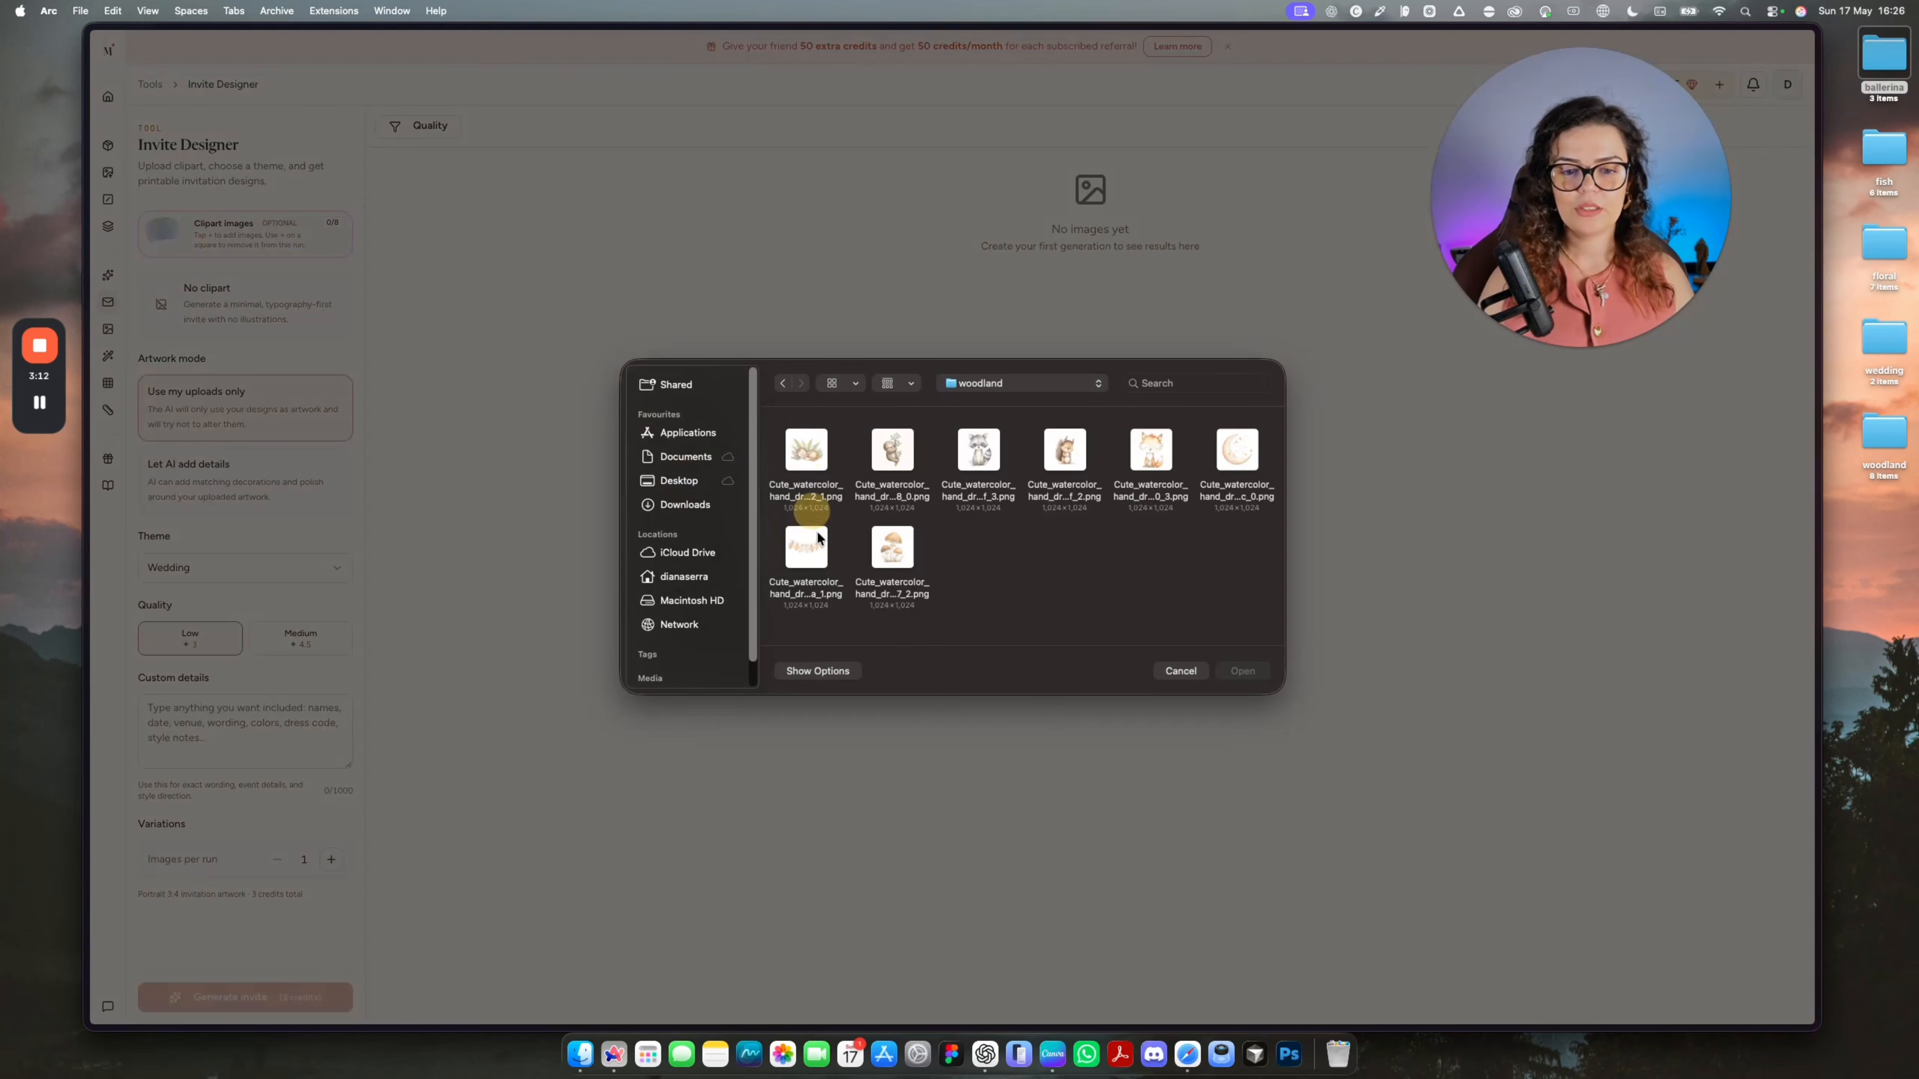
left_click_drag(807, 635, 1231, 454)
left_click(1242, 672)
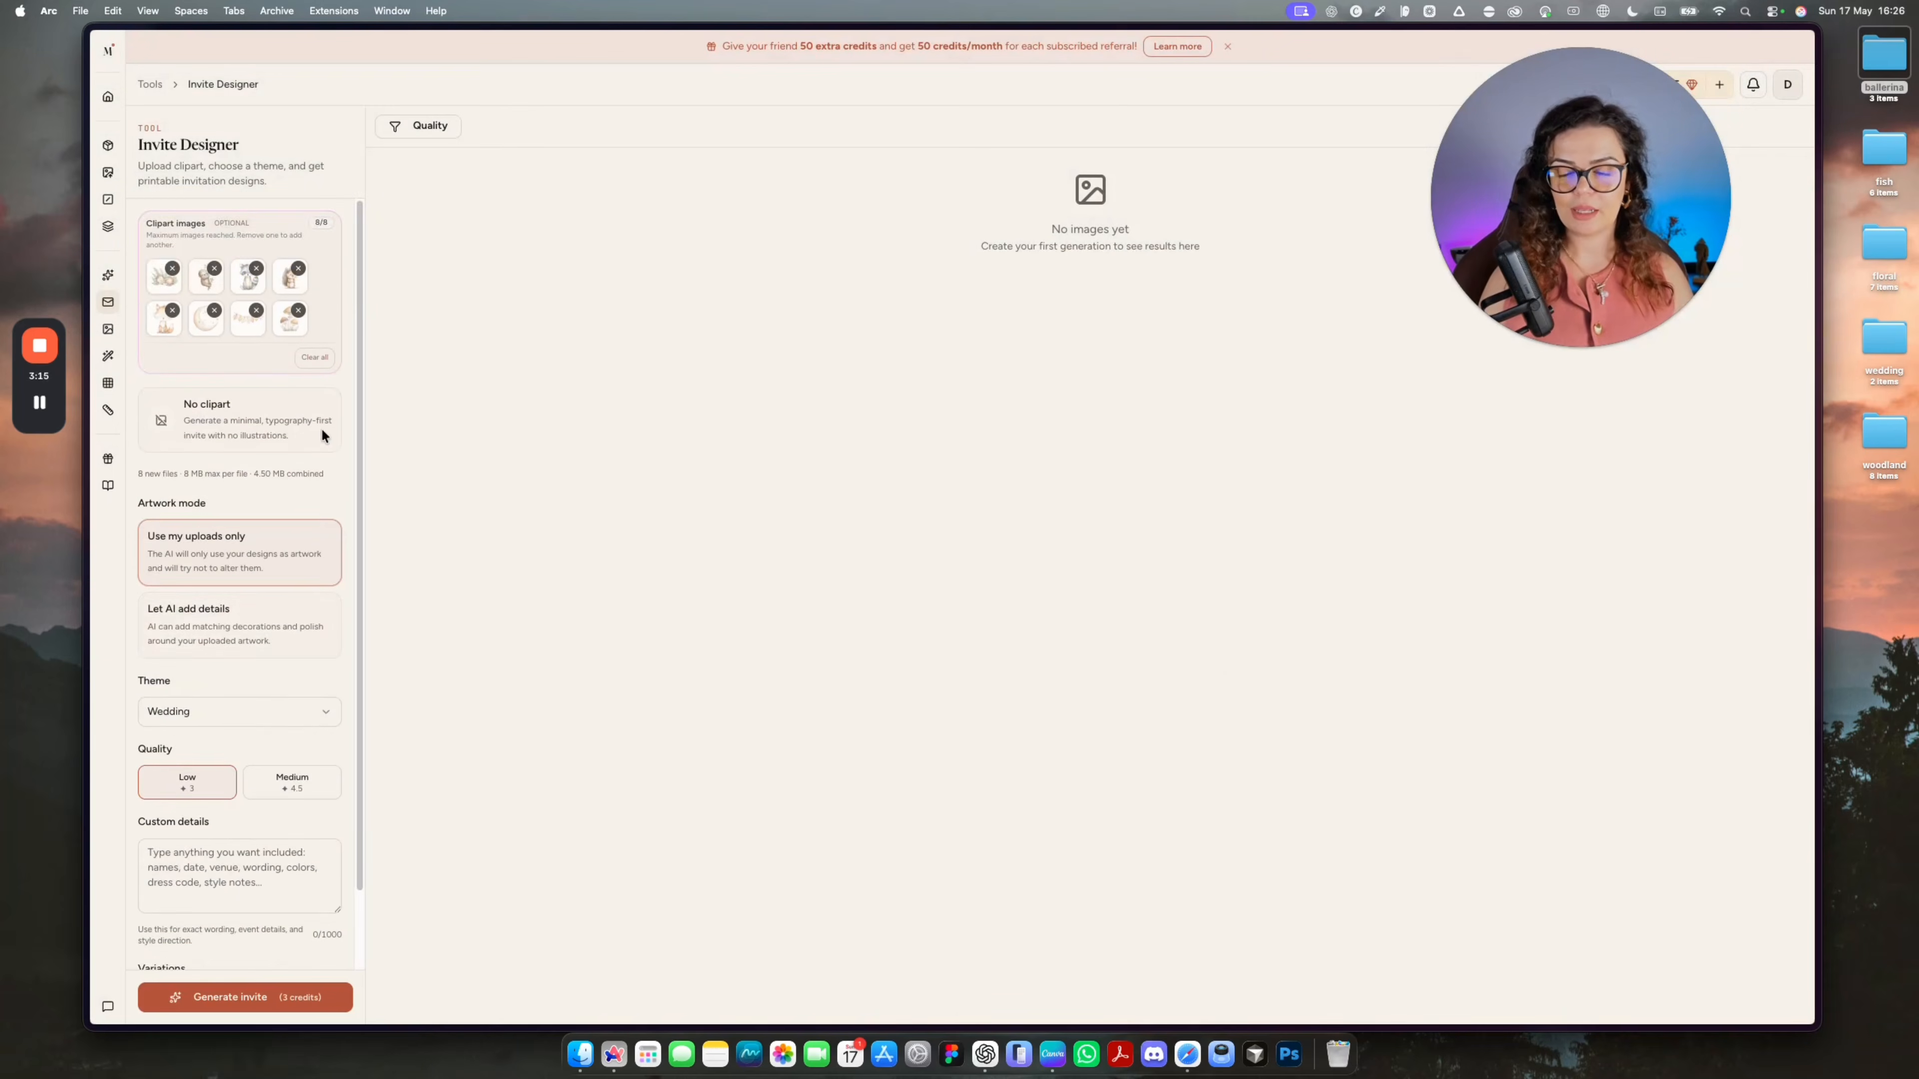
Set the theme of the woodland invitation to Birthday Kids.
scroll(321, 428, "down", 3)
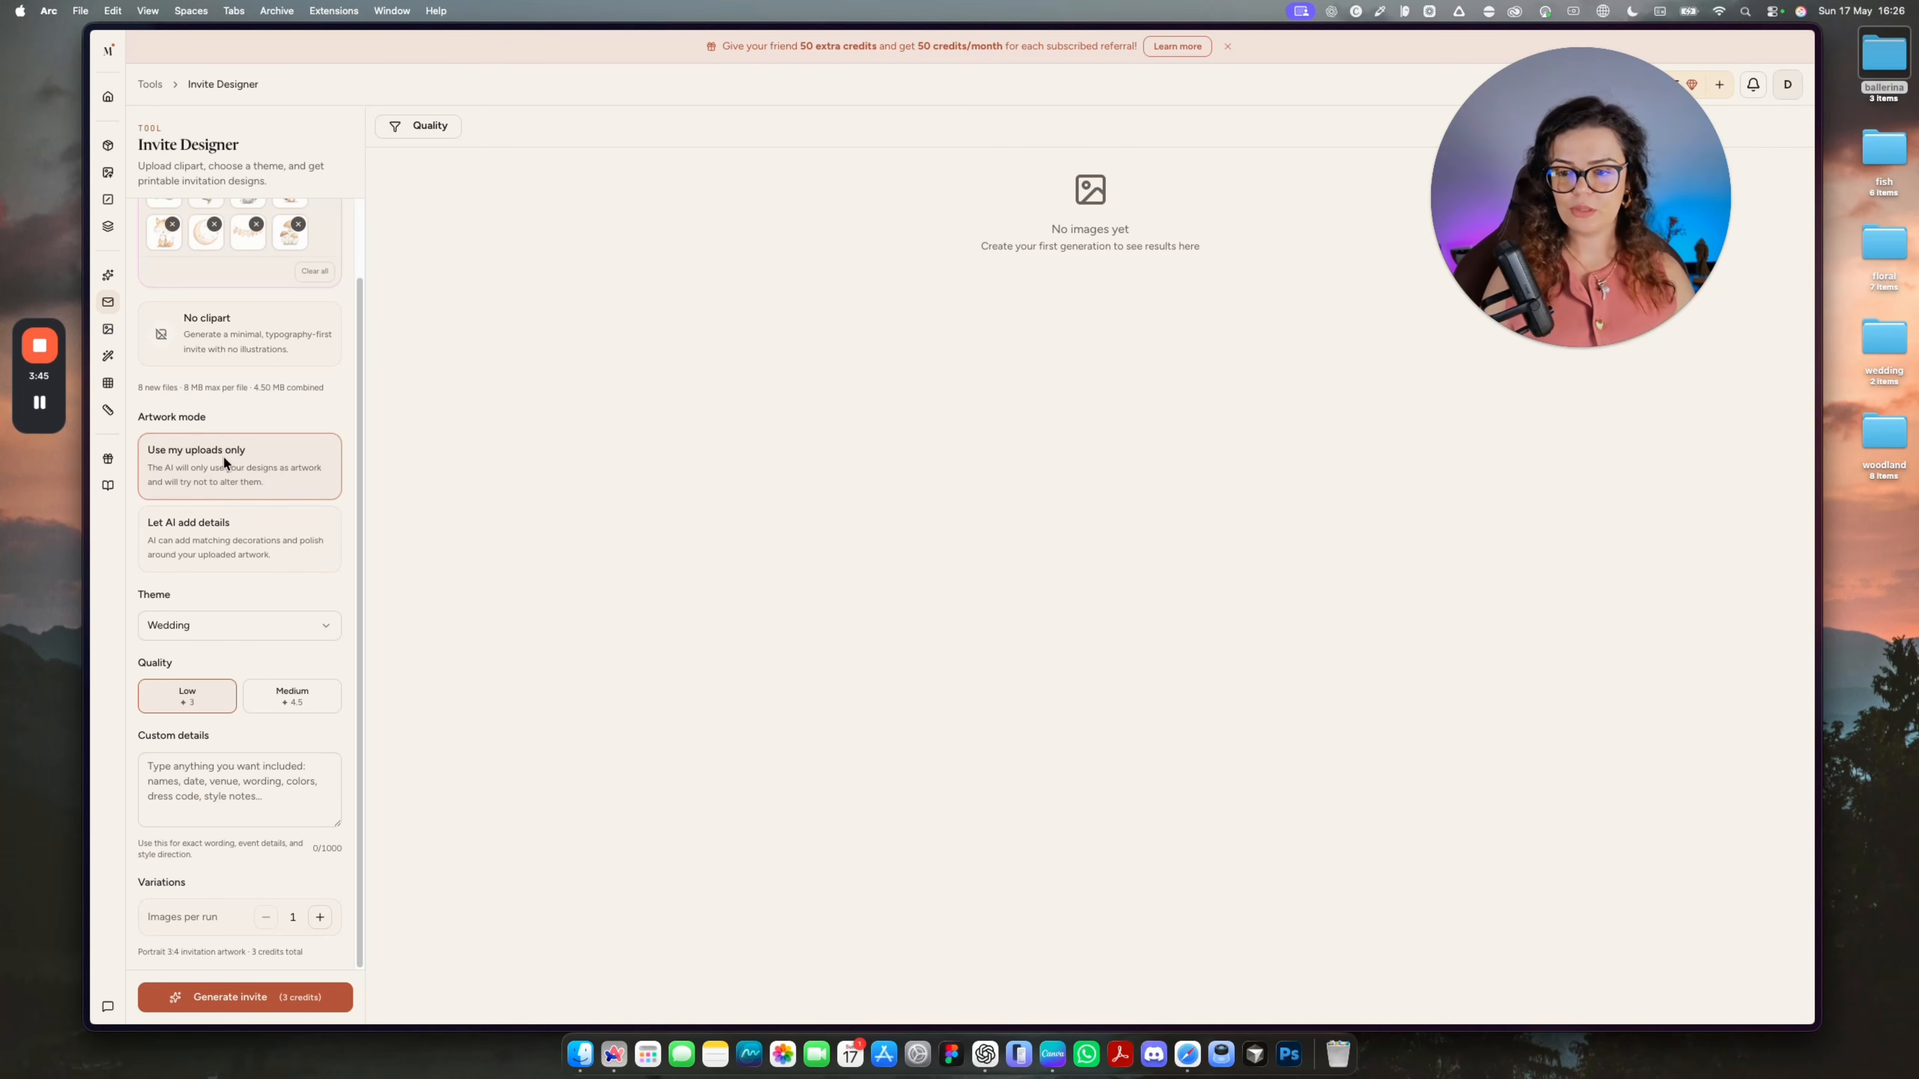
left_click(204, 619)
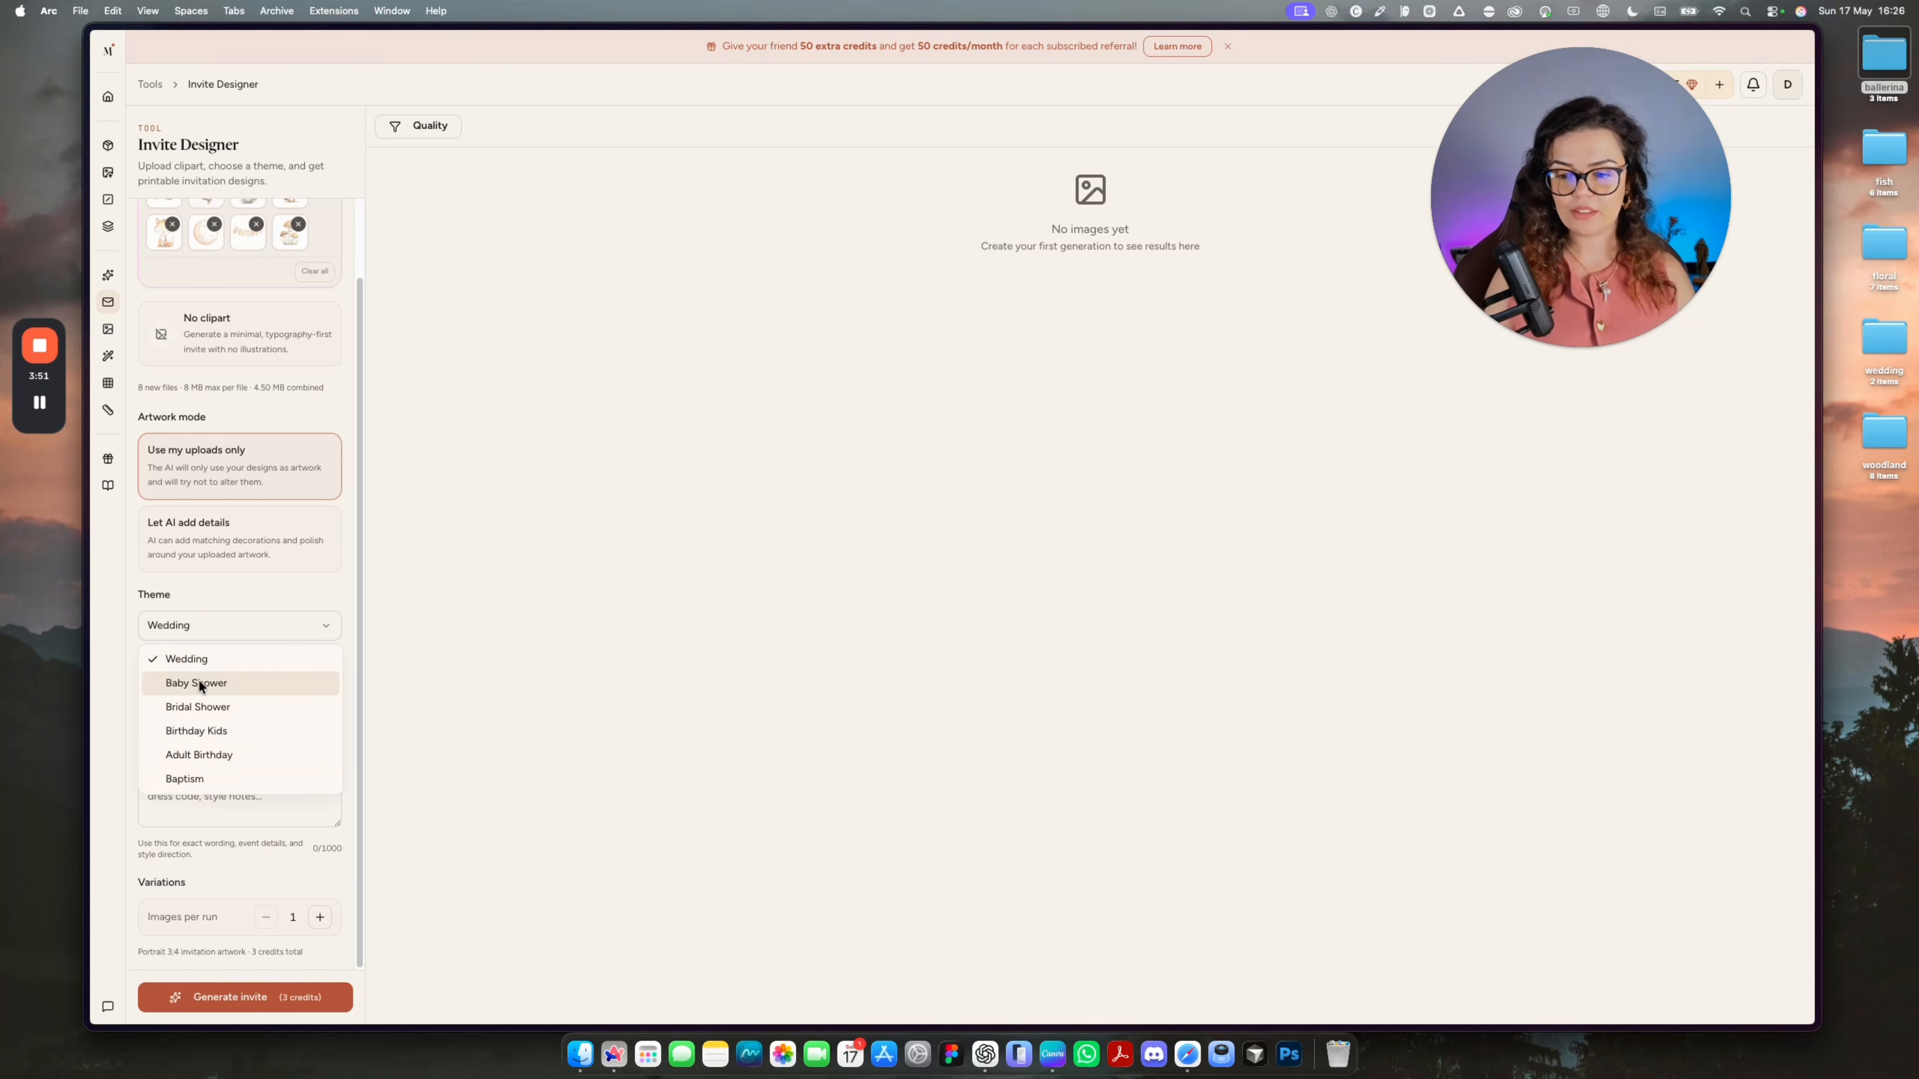
left_click(205, 731)
Enter the child's first name, "20 August 2026, Liverpool" and "1st Birthday, one year old" as custom details and generate the invite.
left_click(238, 790)
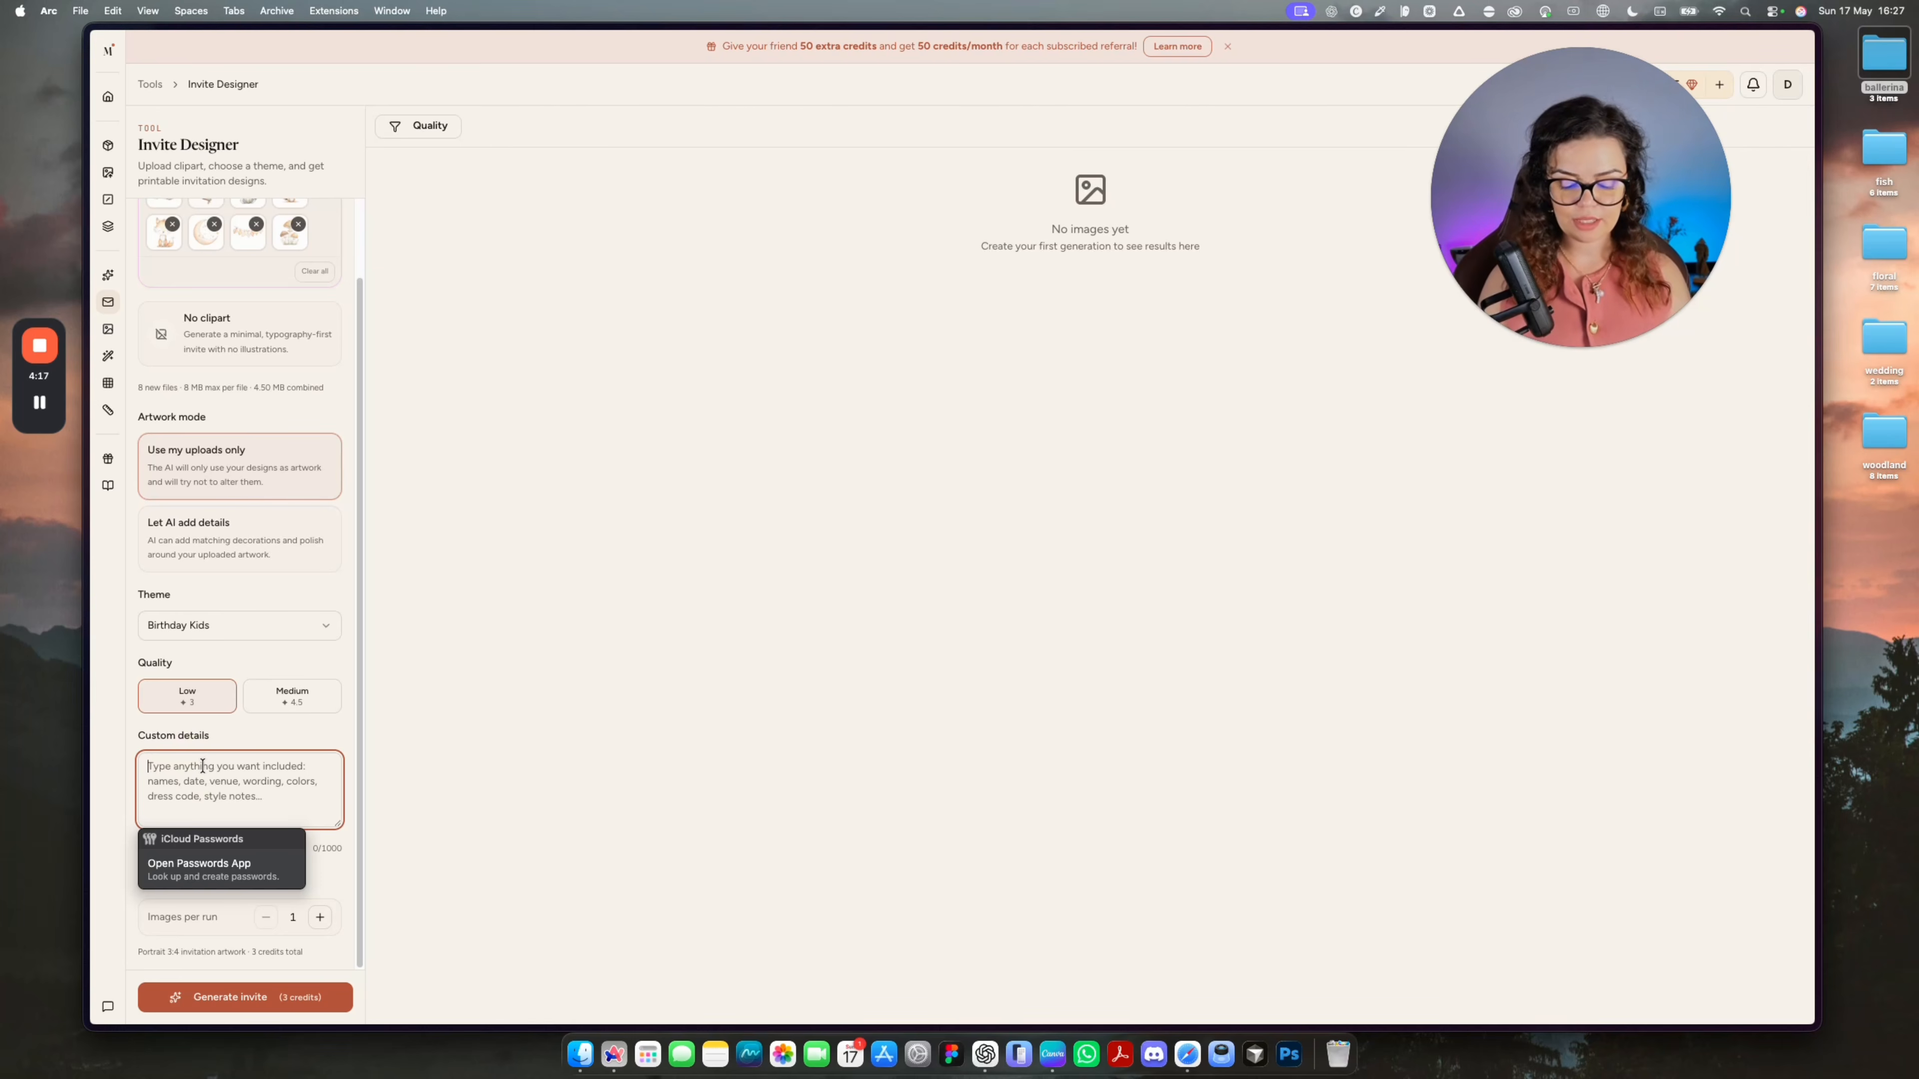
type("d")
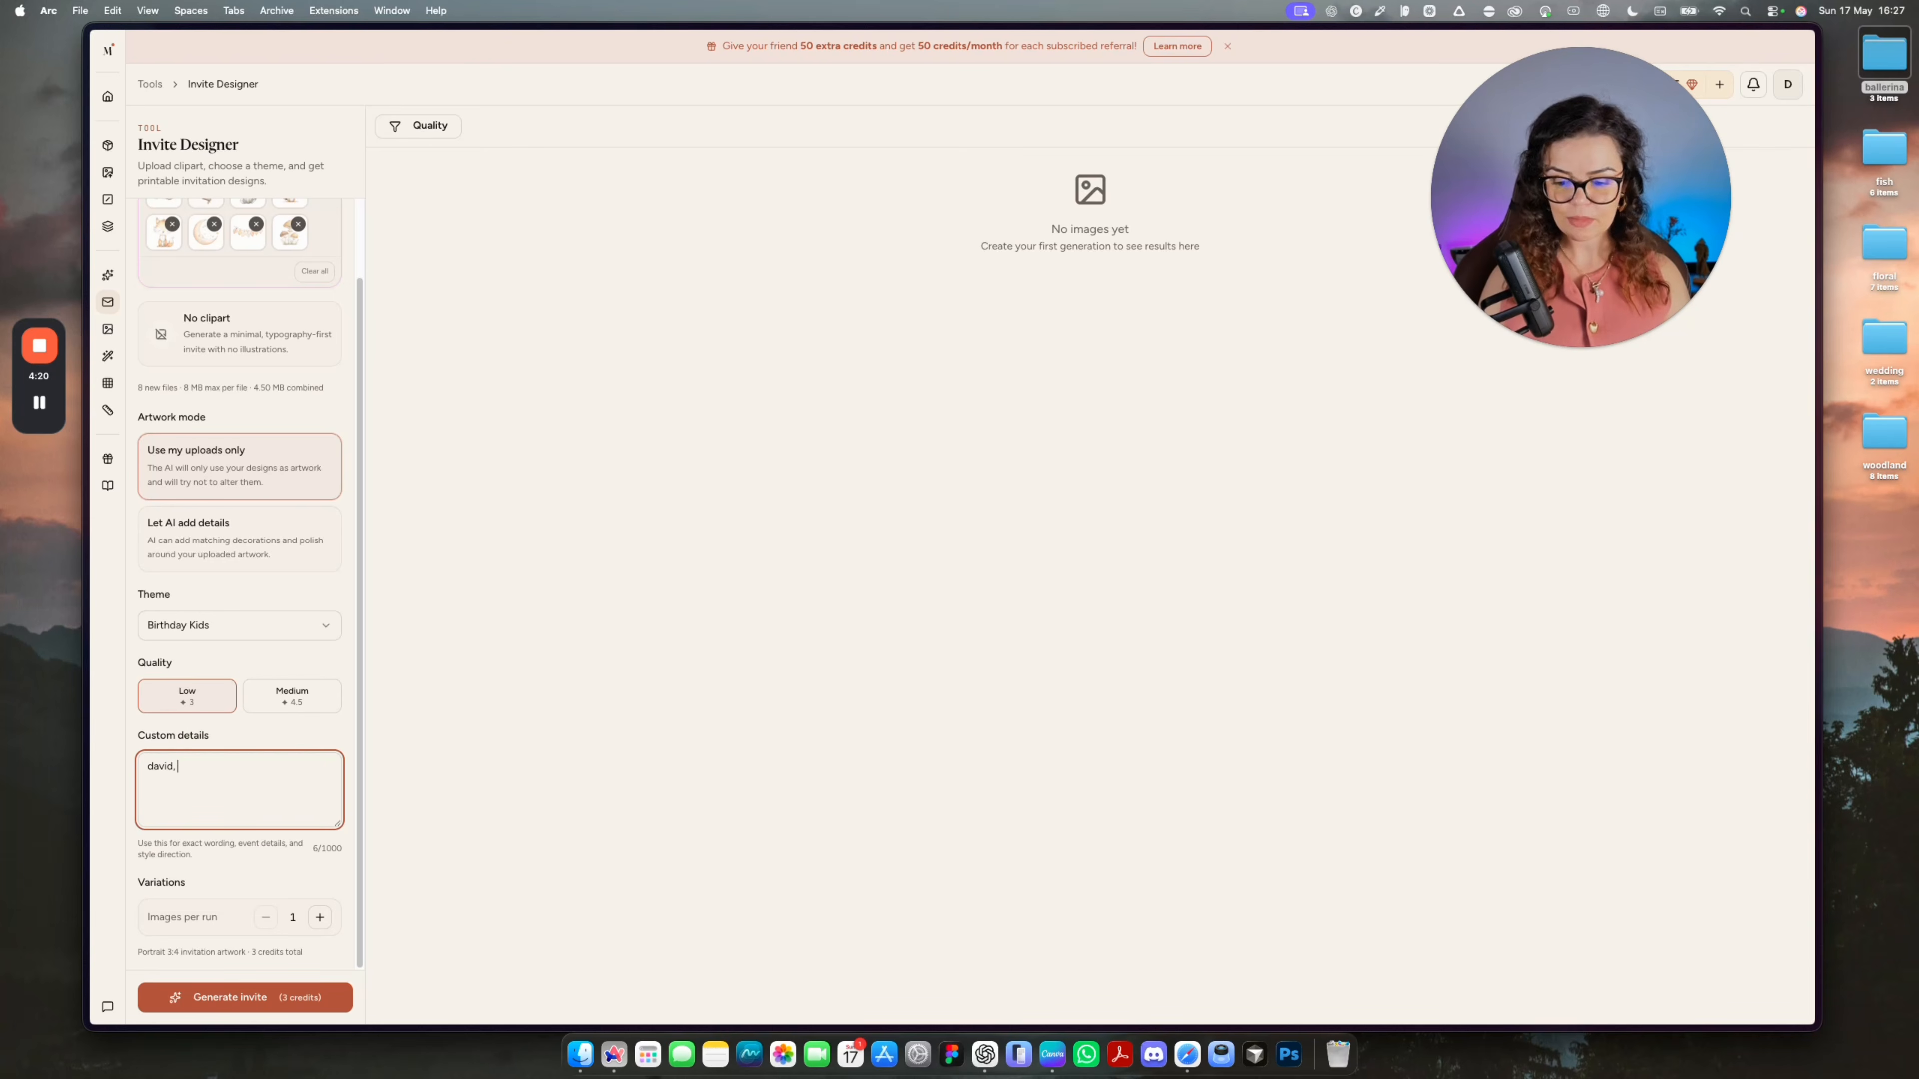
type("avid, 20 Aug")
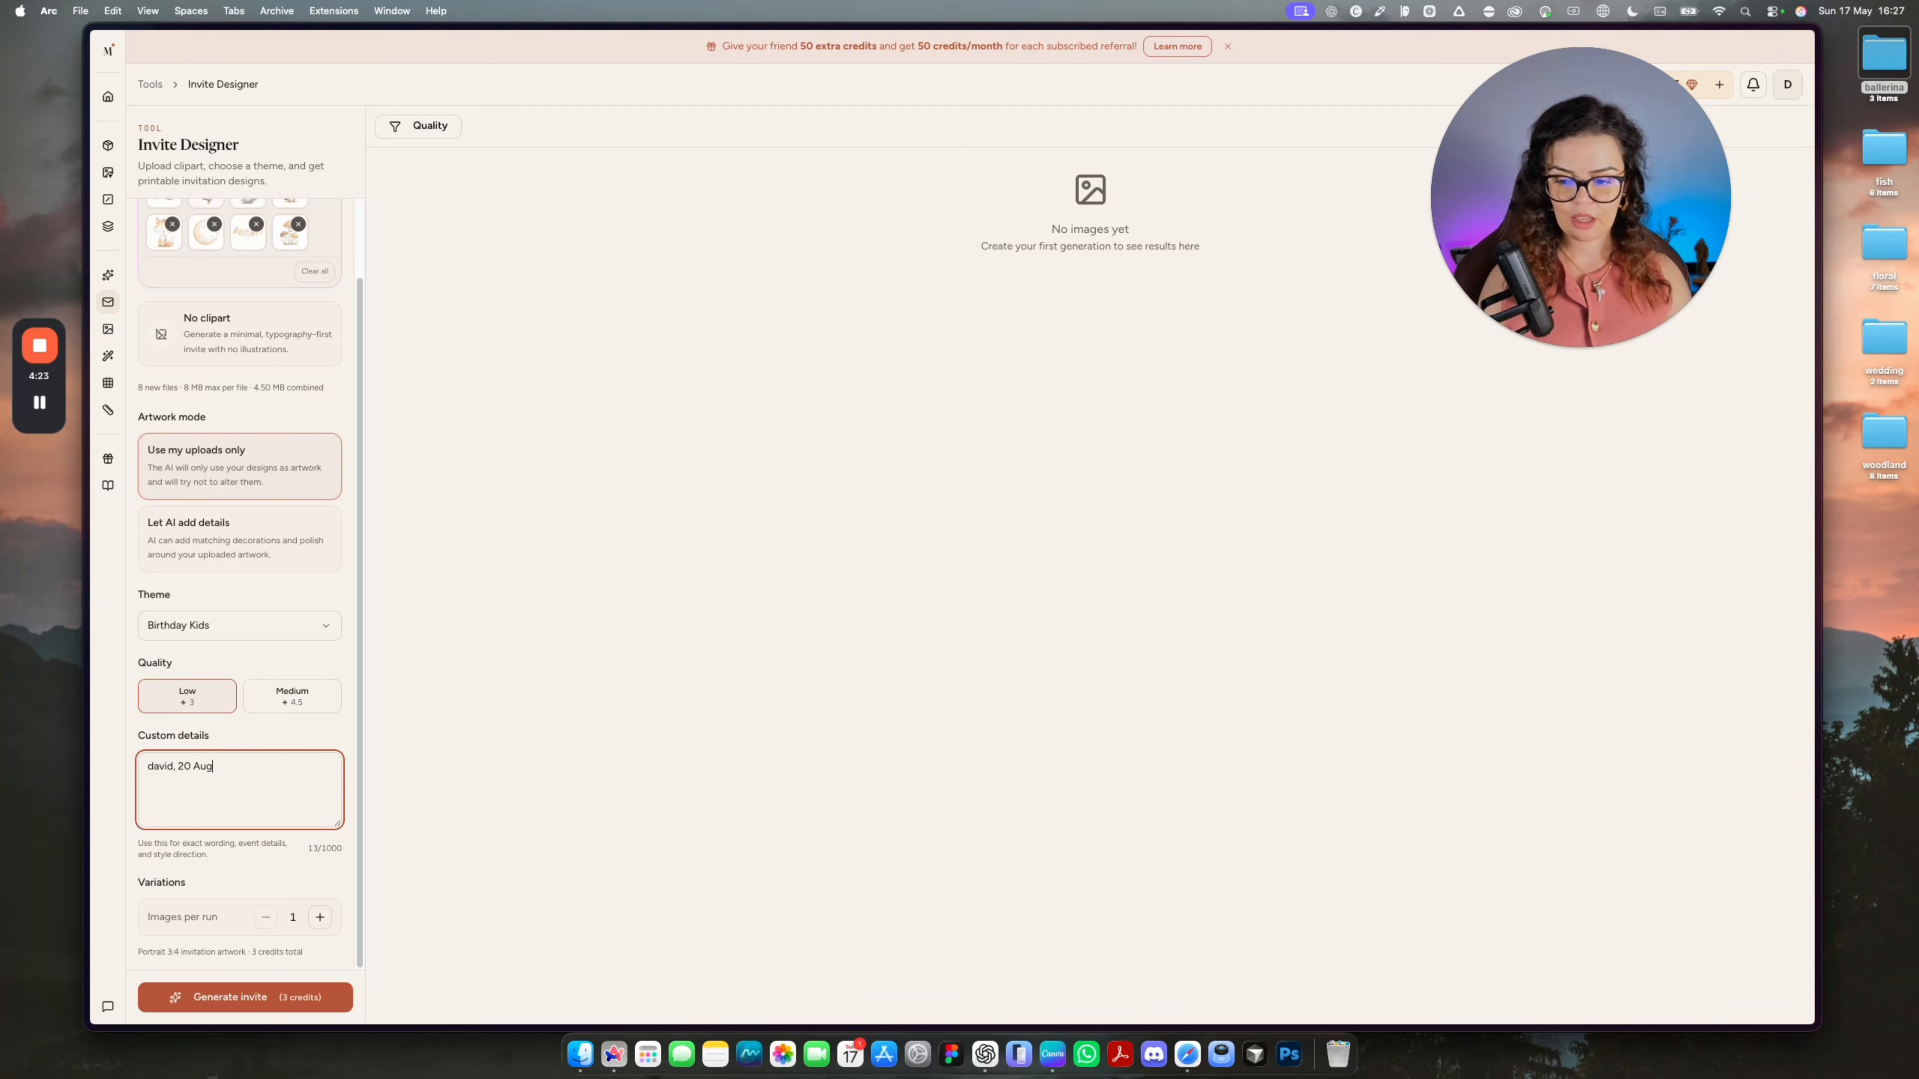
type("ust 2026")
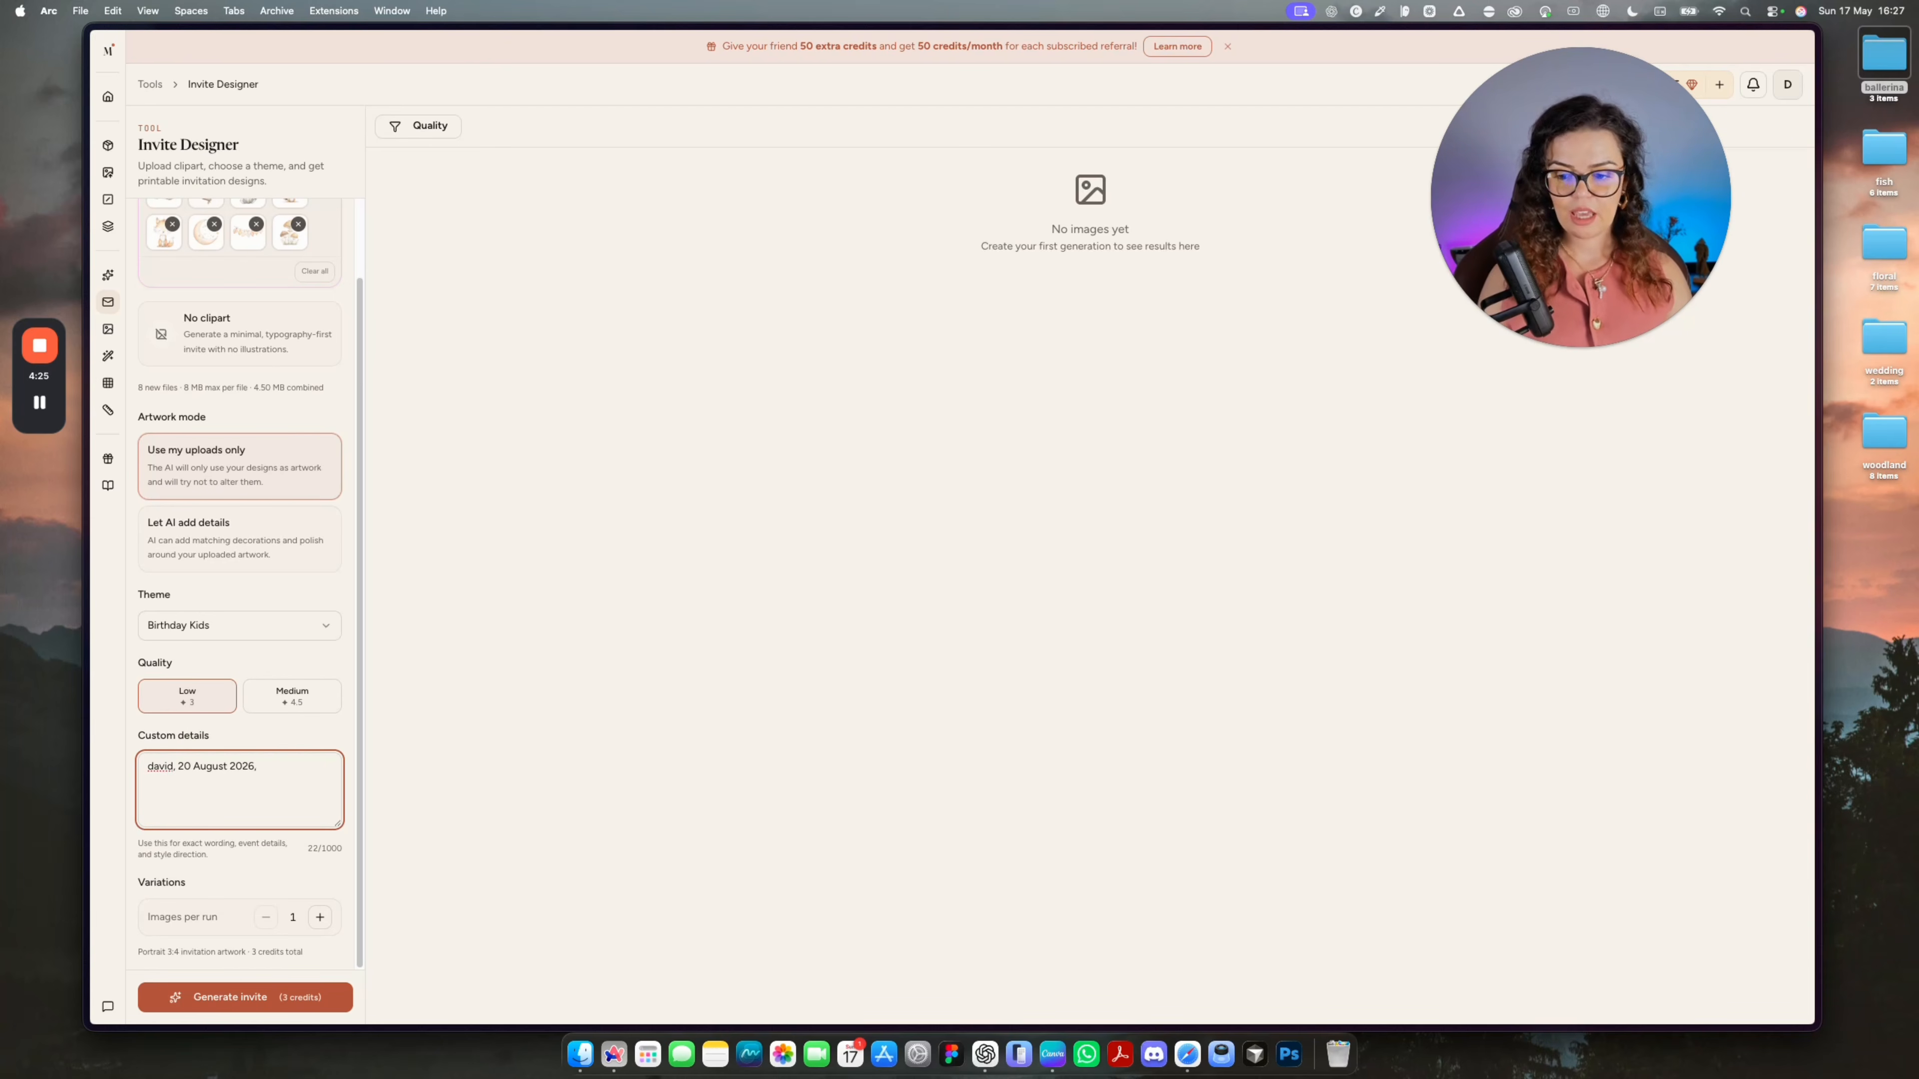
type(", L")
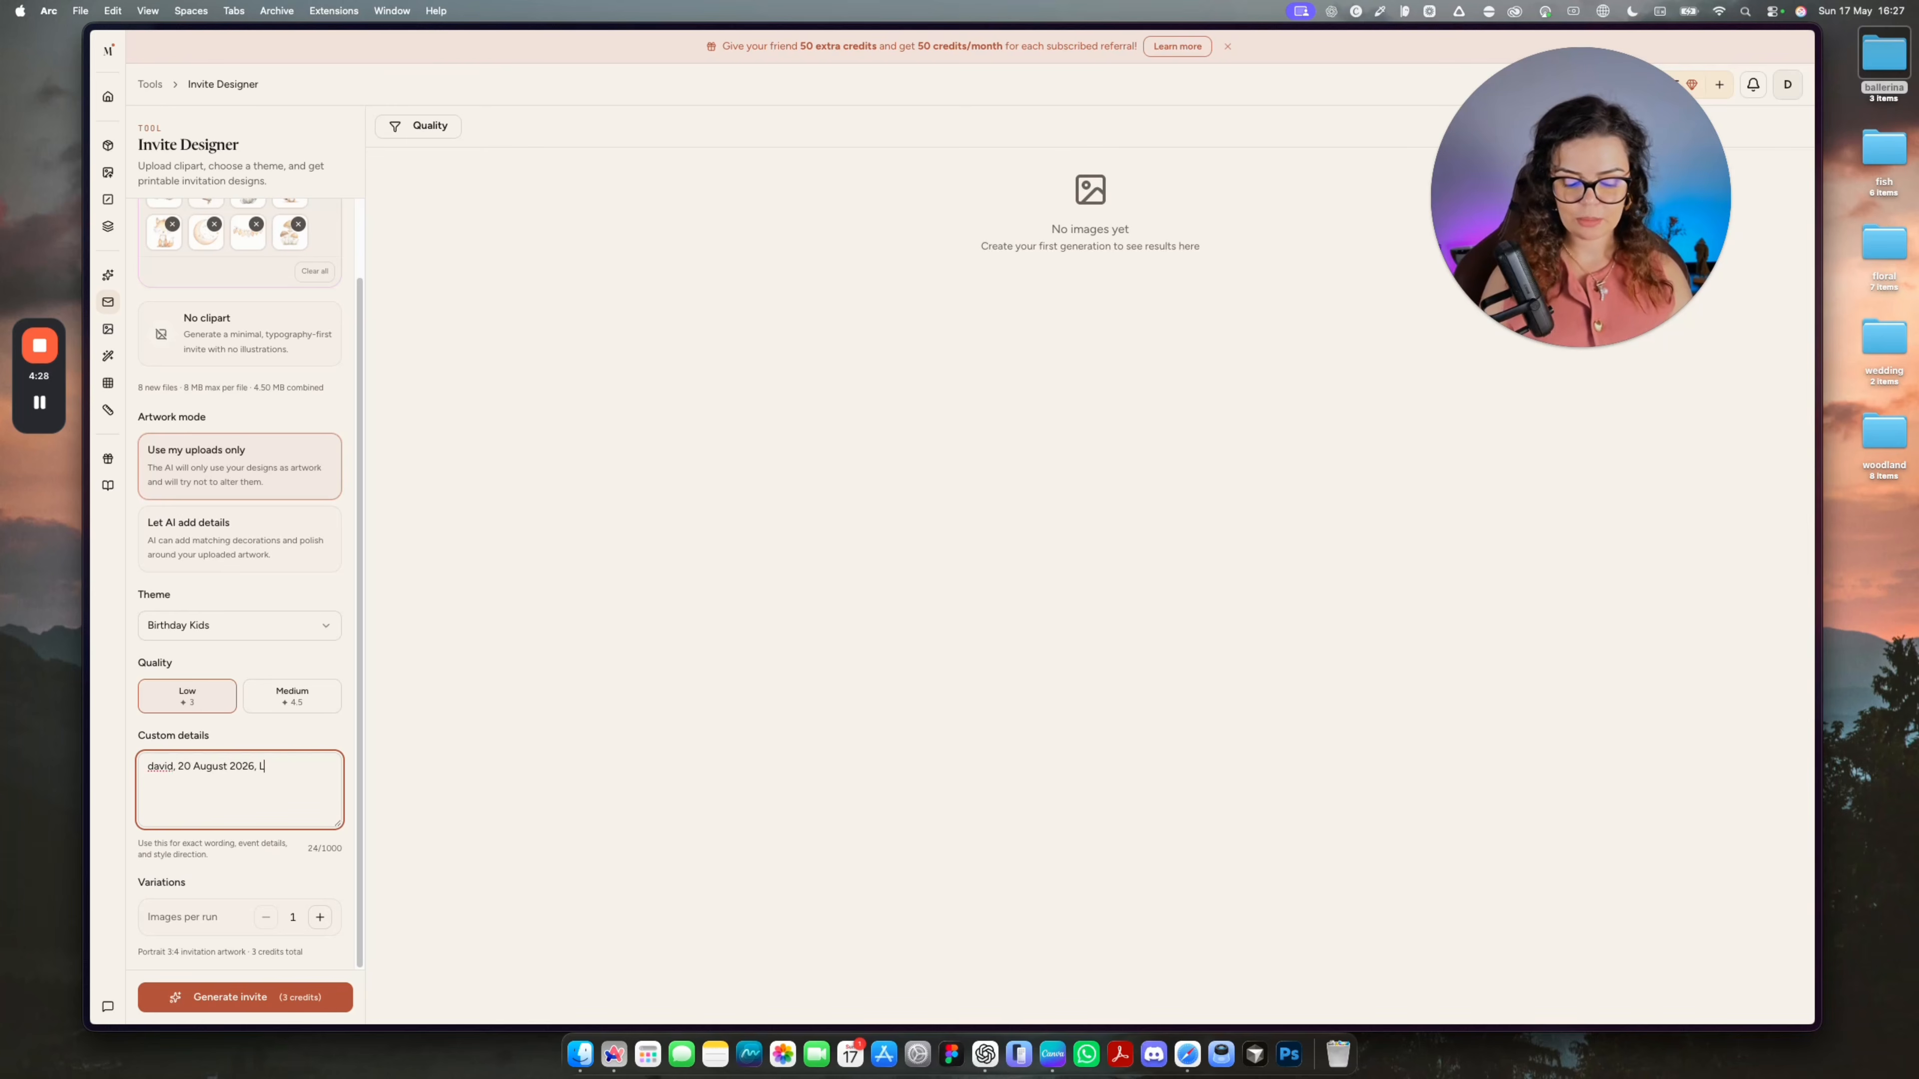
type("iverpool,")
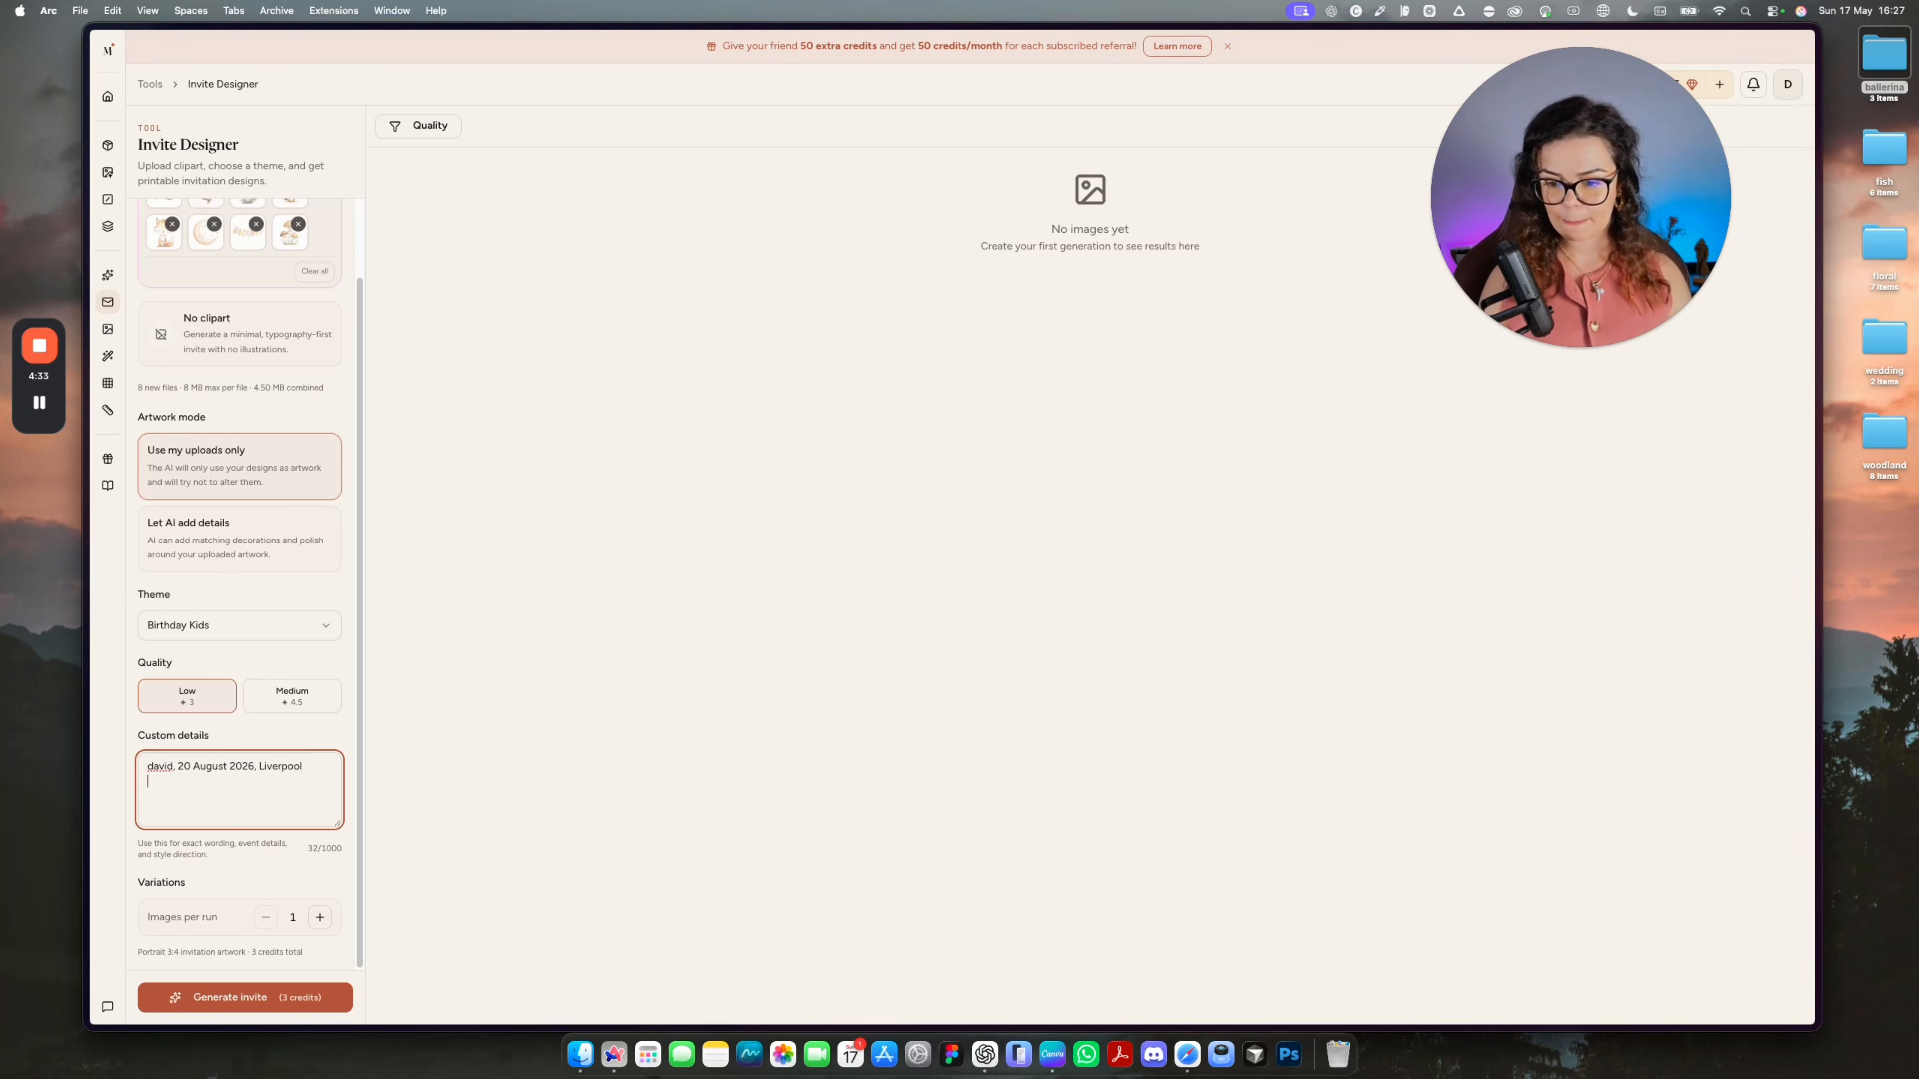
key("Return")
type("1st Bir")
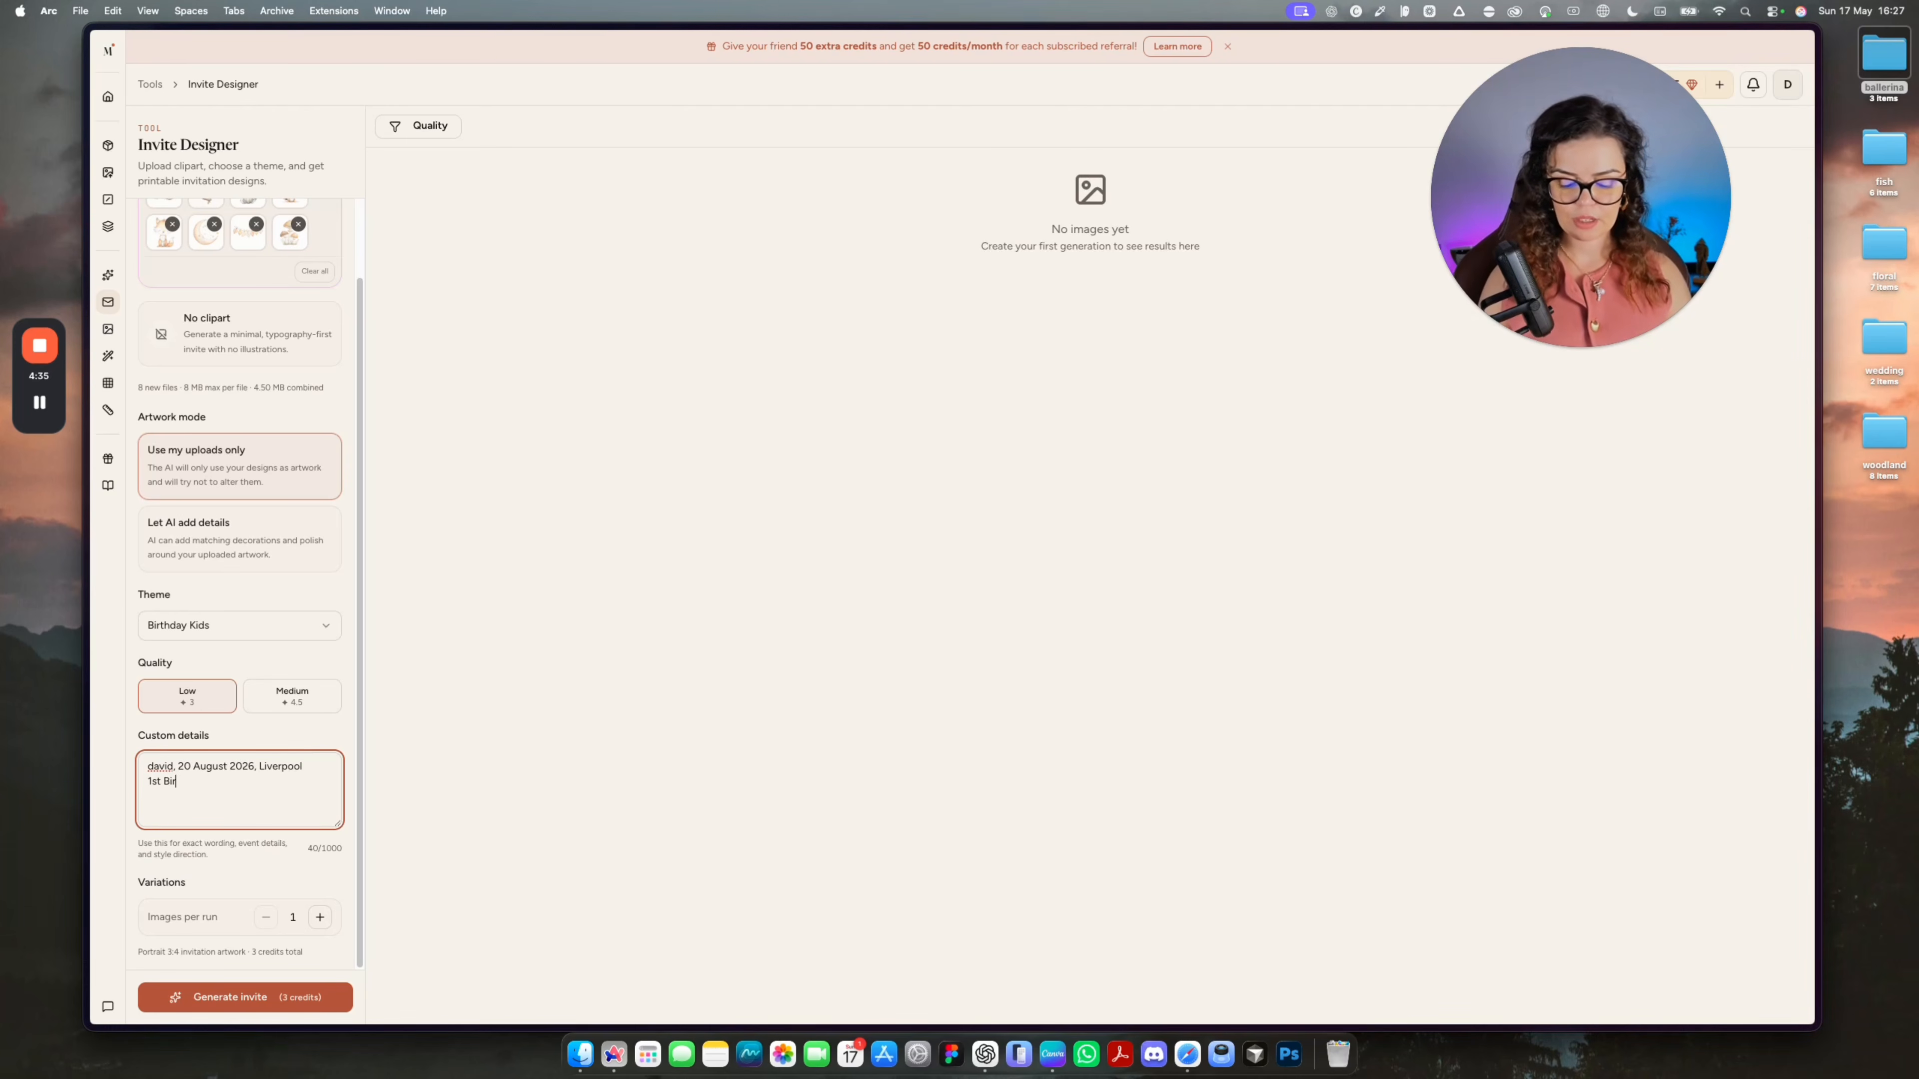
type("thday, one year old")
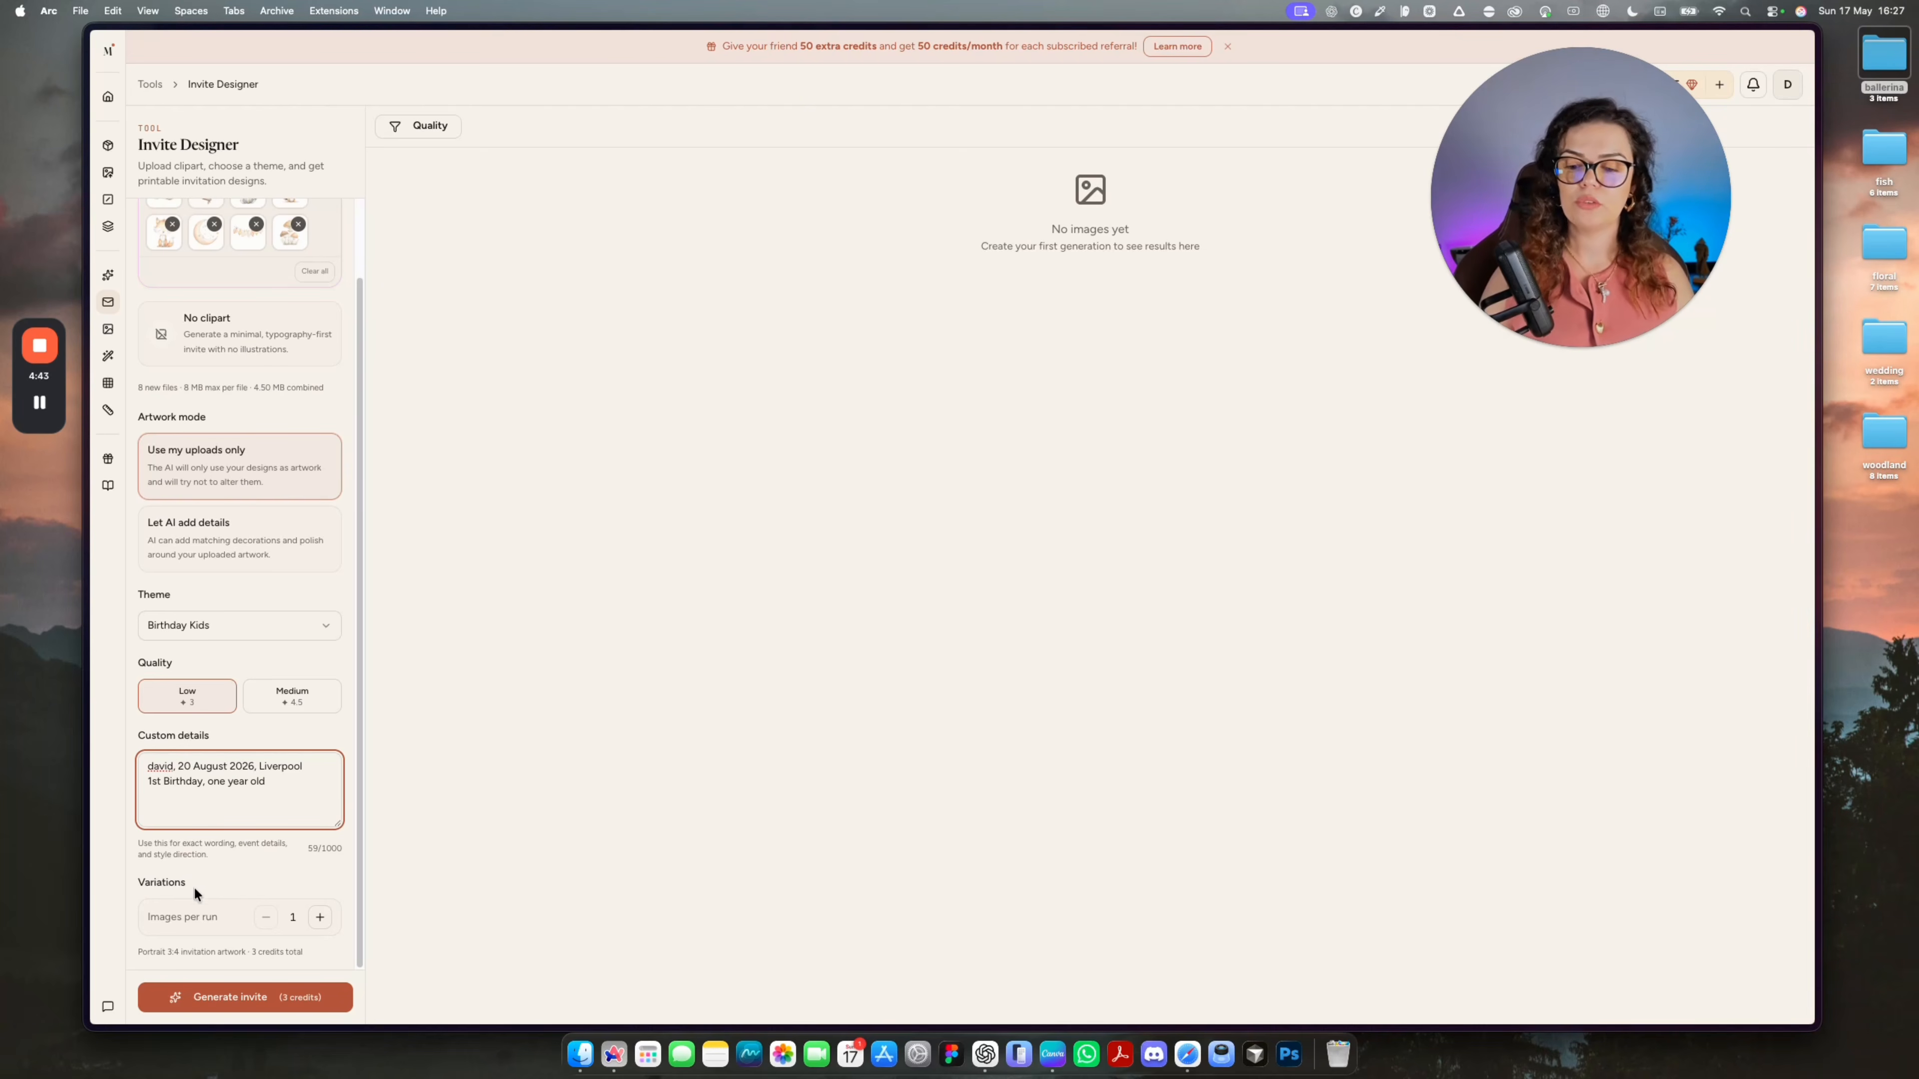
left_click(297, 1009)
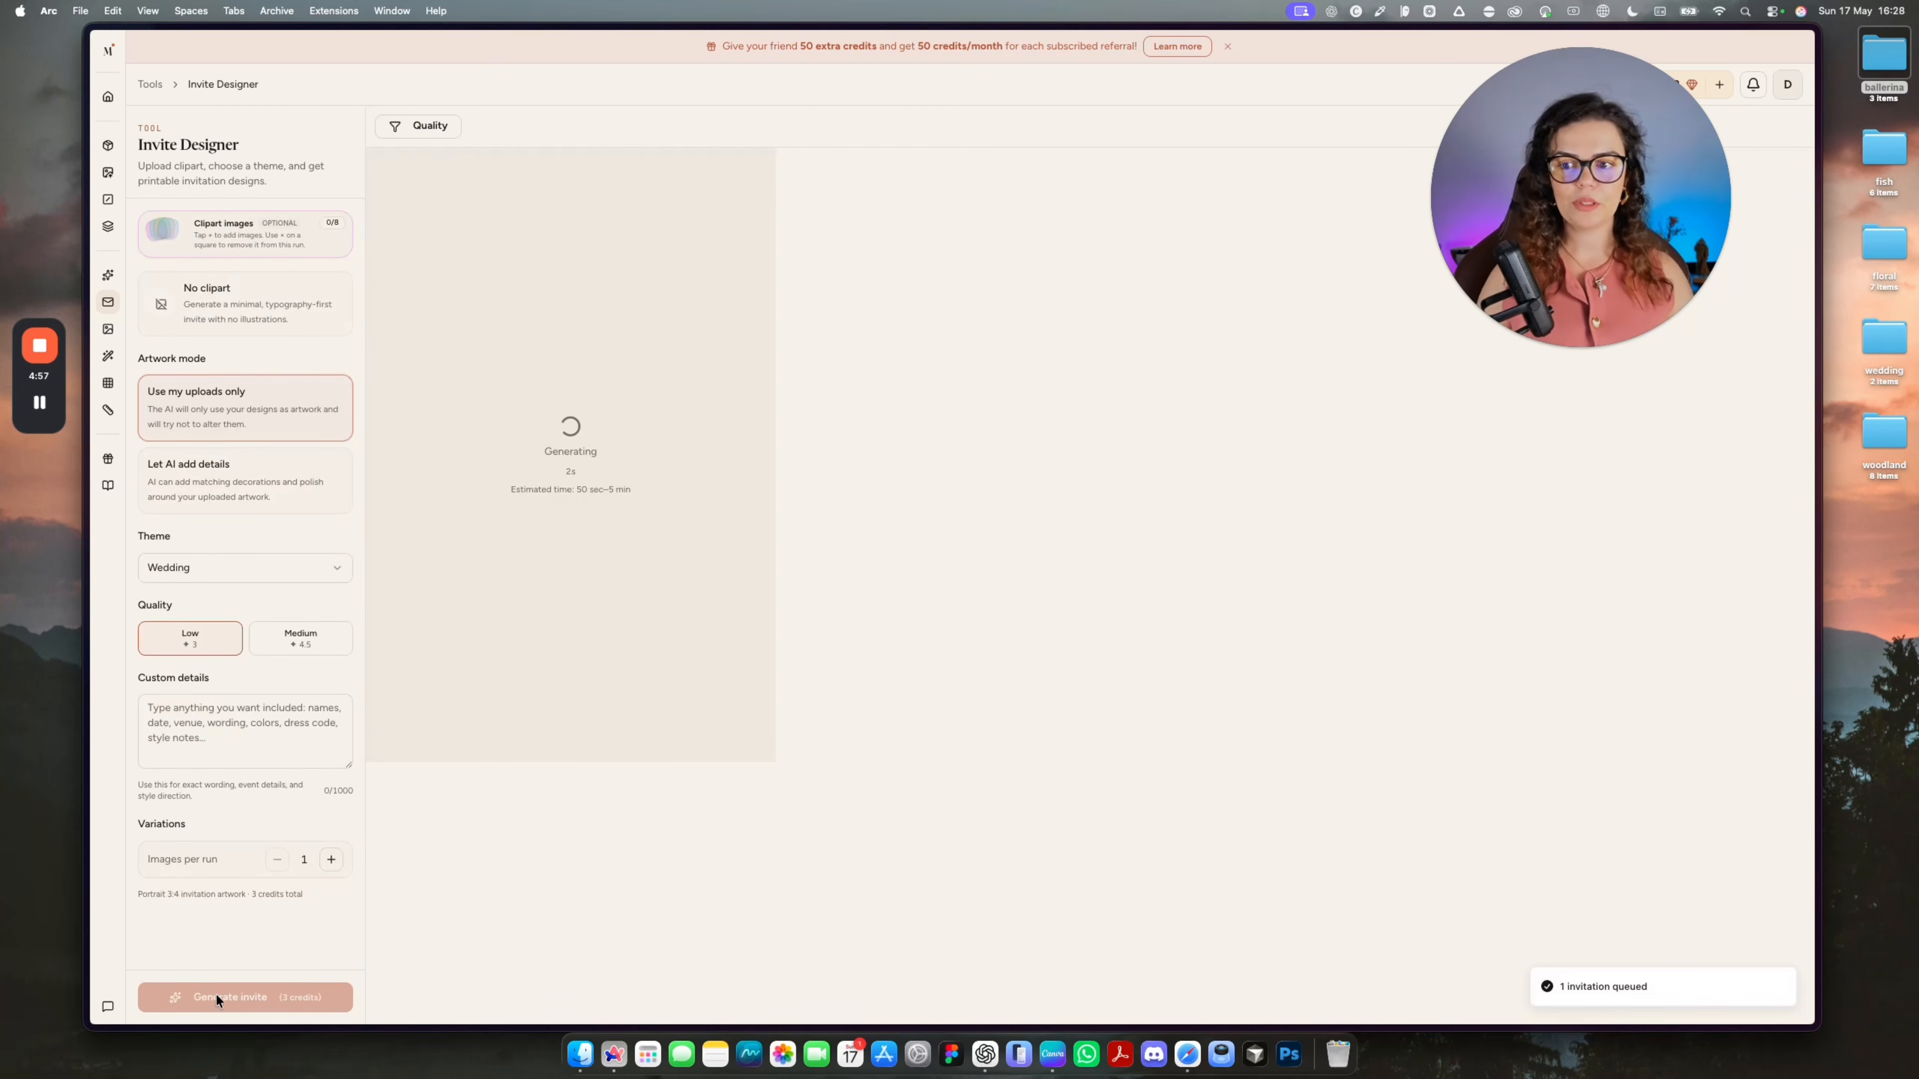
Generate a typography-only invite with the No clipart option and the Baby Shower theme.
left_click(209, 300)
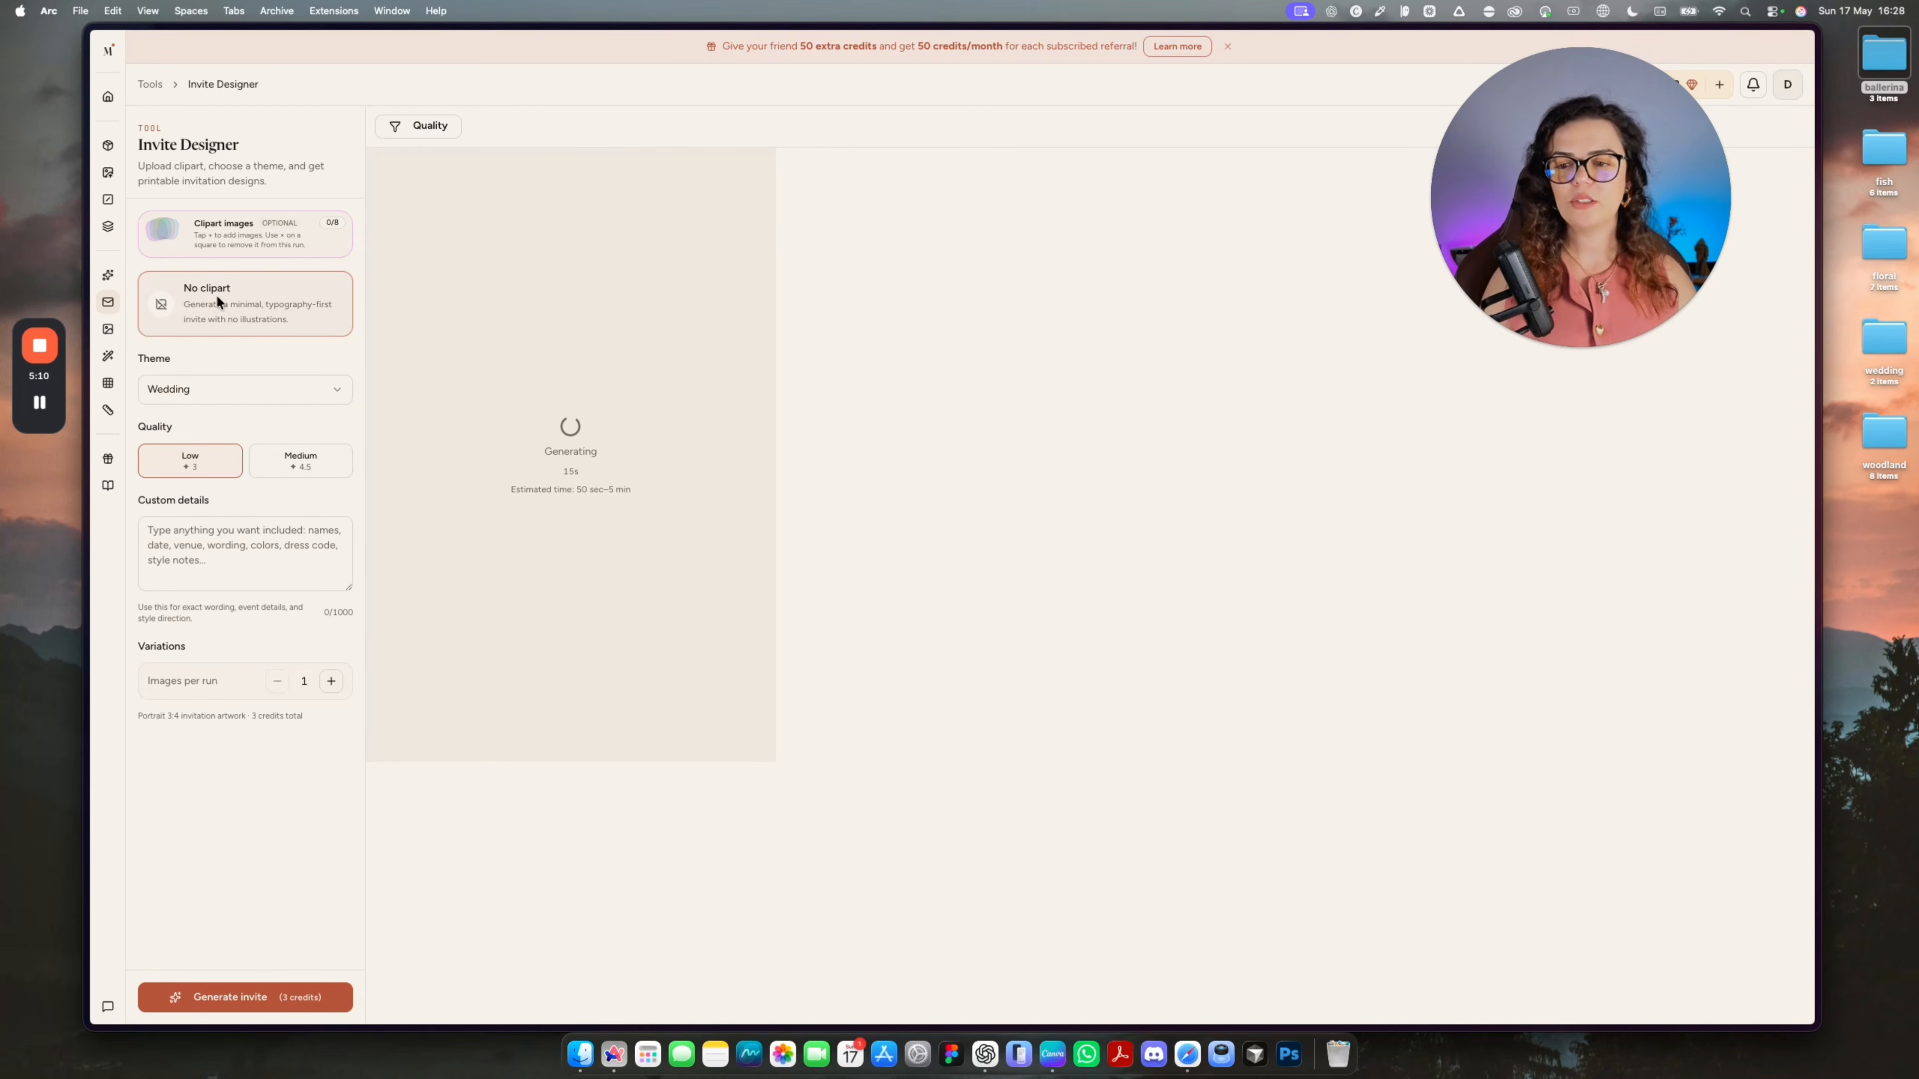
left_click(231, 387)
left_click(222, 441)
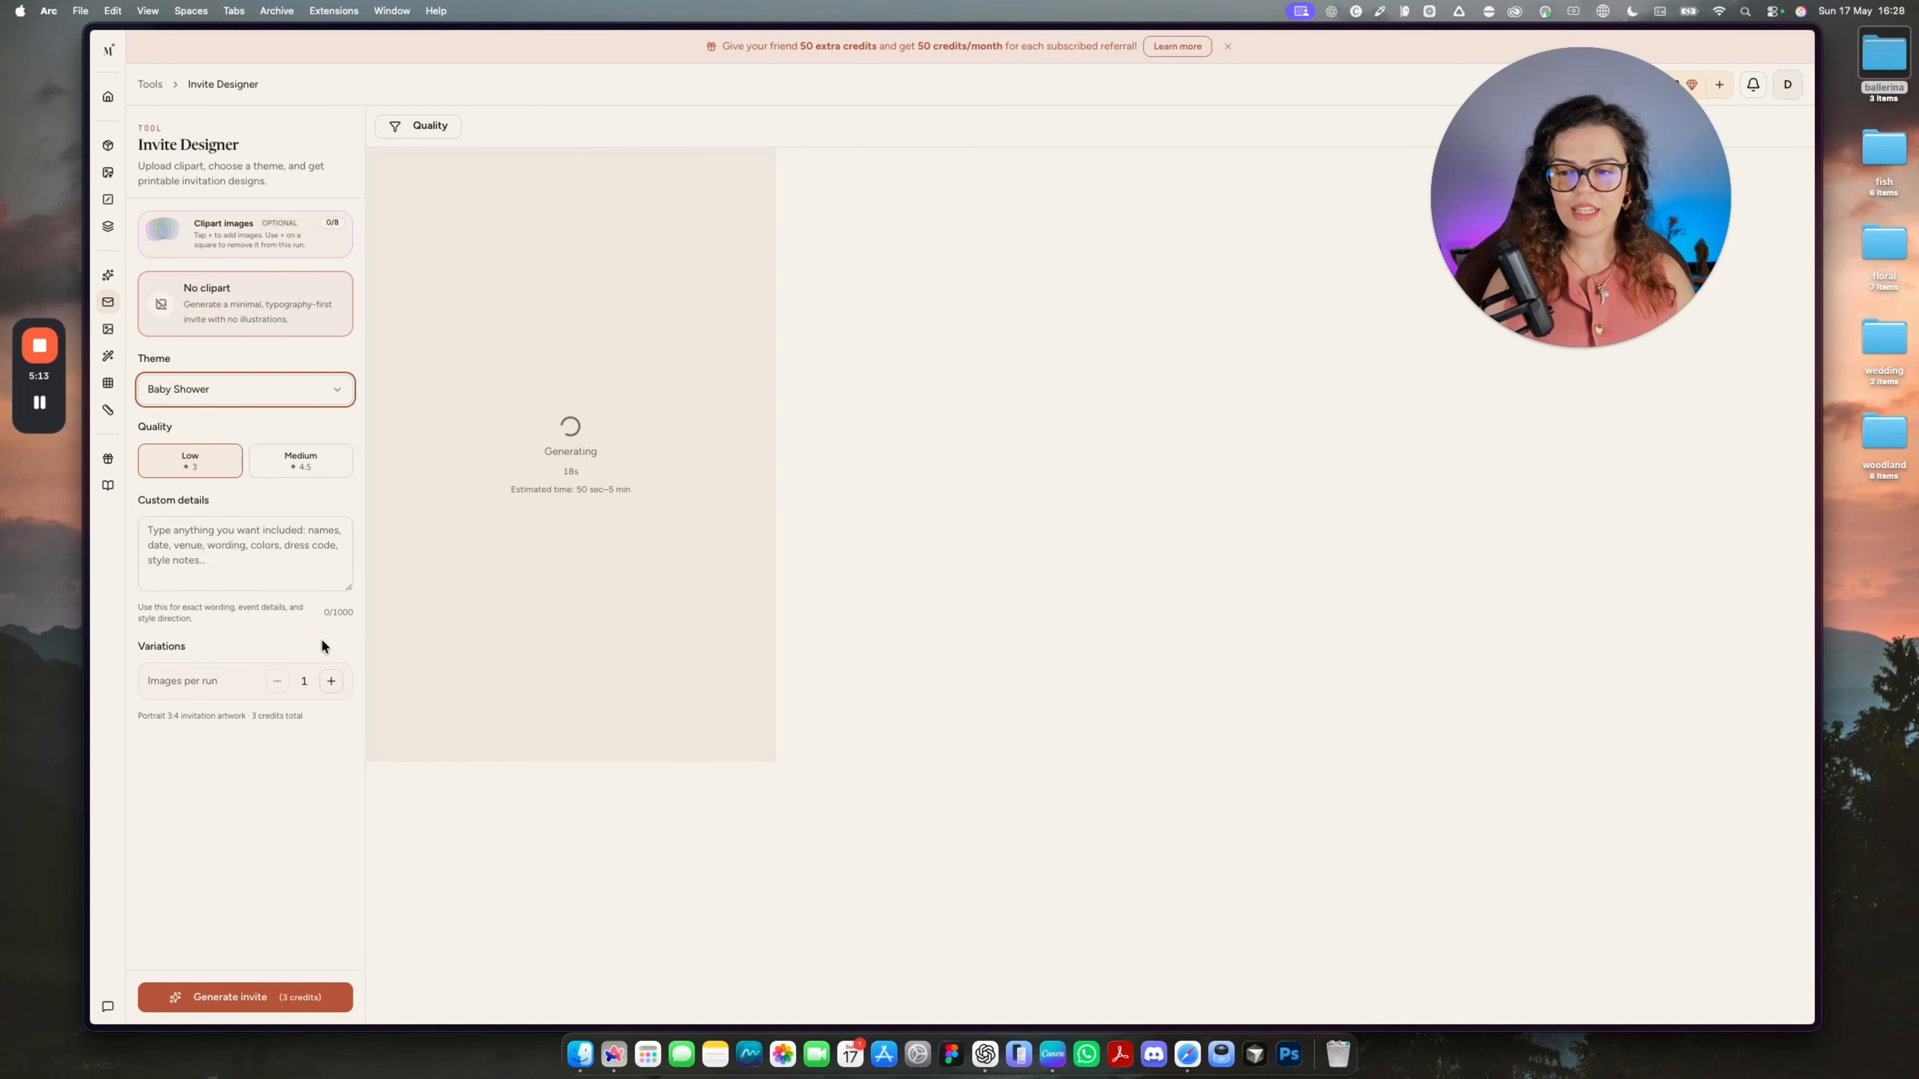
left_click(227, 1001)
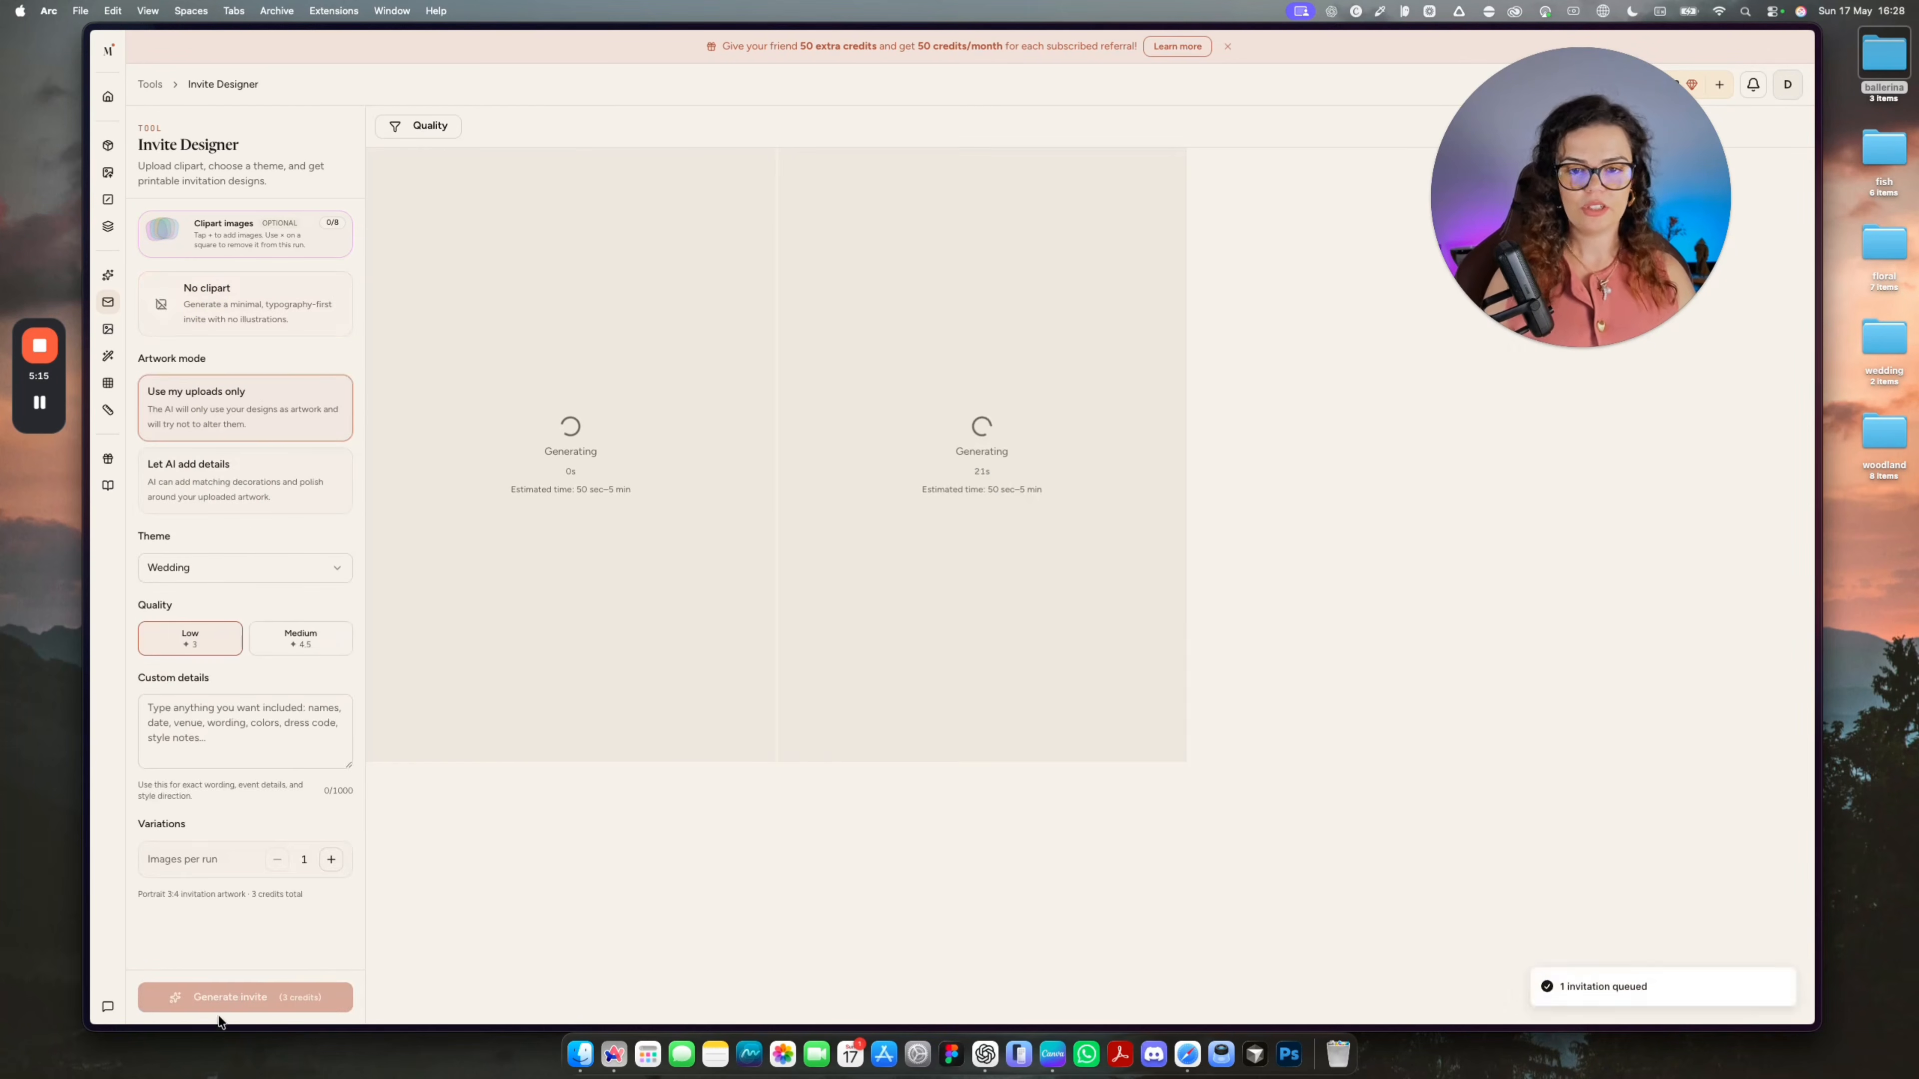
Upload all the sea animal clipart images from the Desktop's fish folder.
left_click(225, 238)
left_click(980, 388)
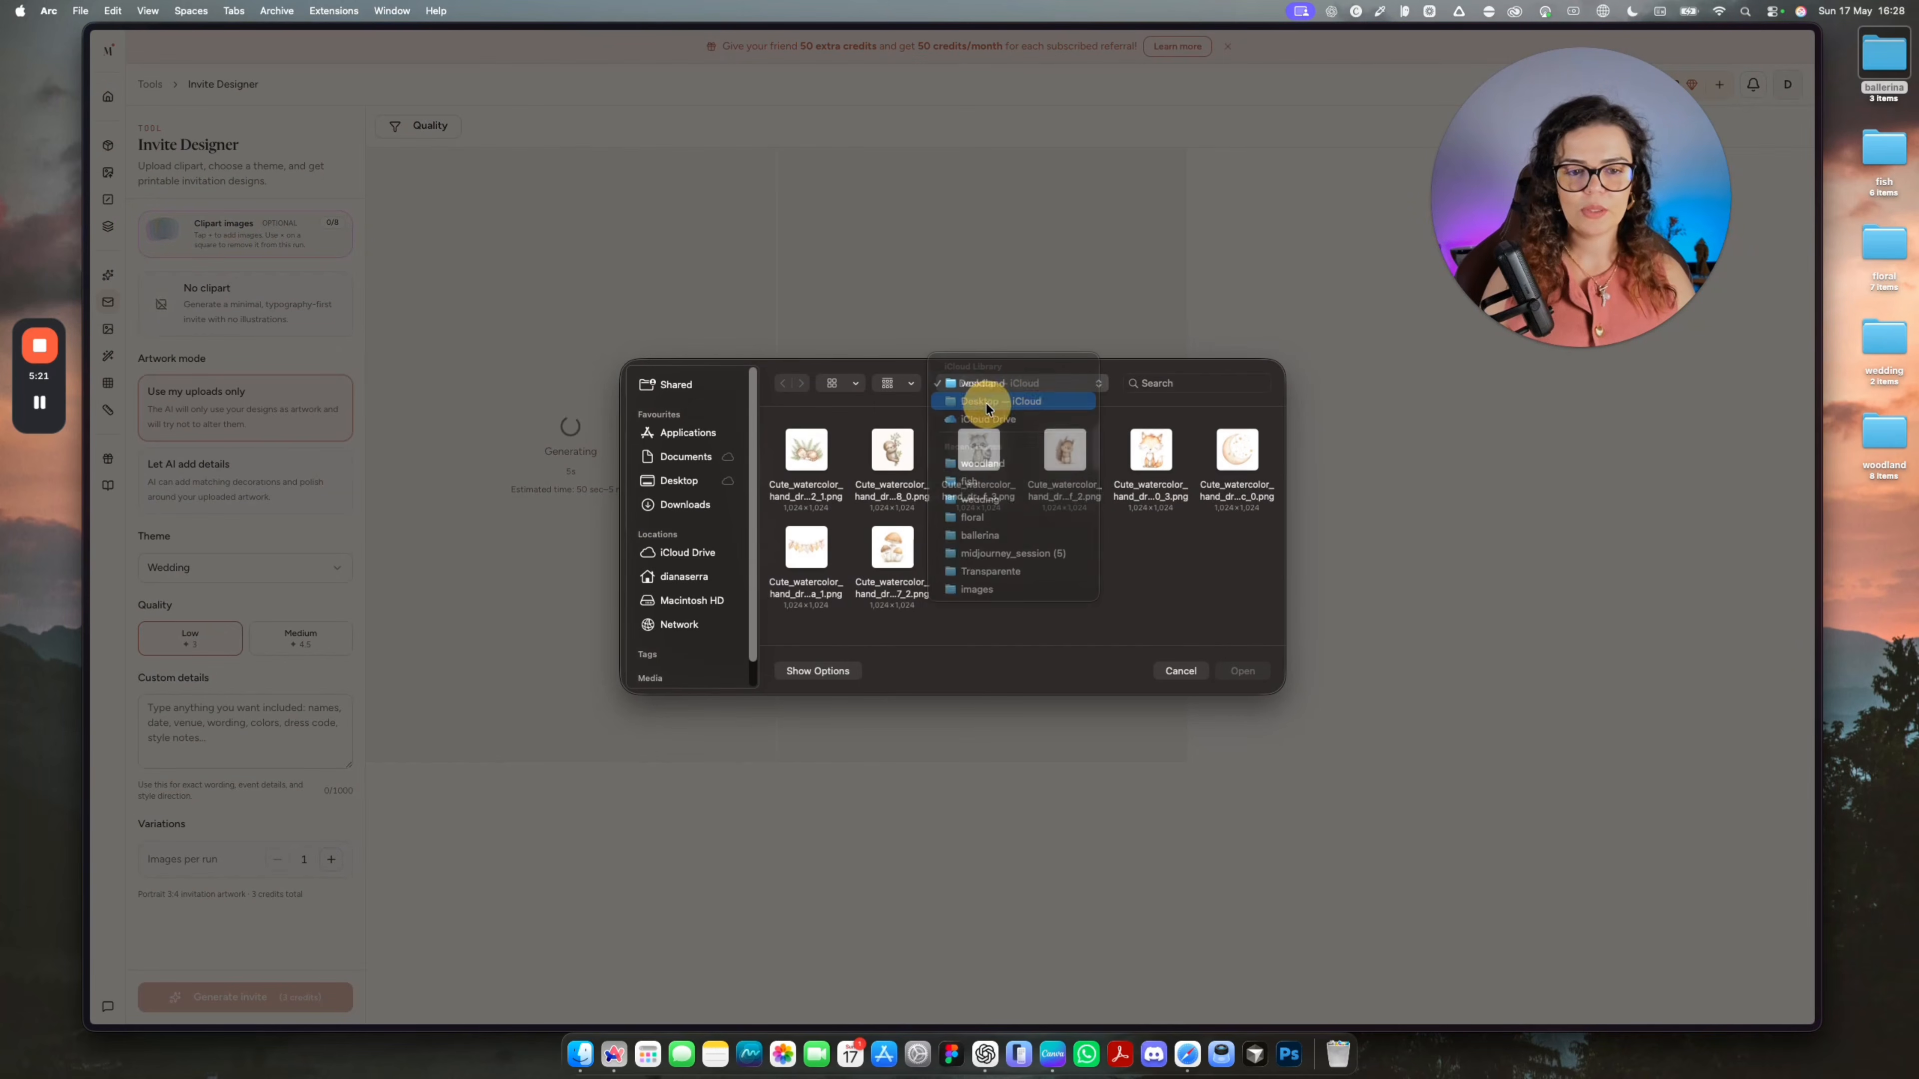
left_click(987, 404)
double_click(884, 451)
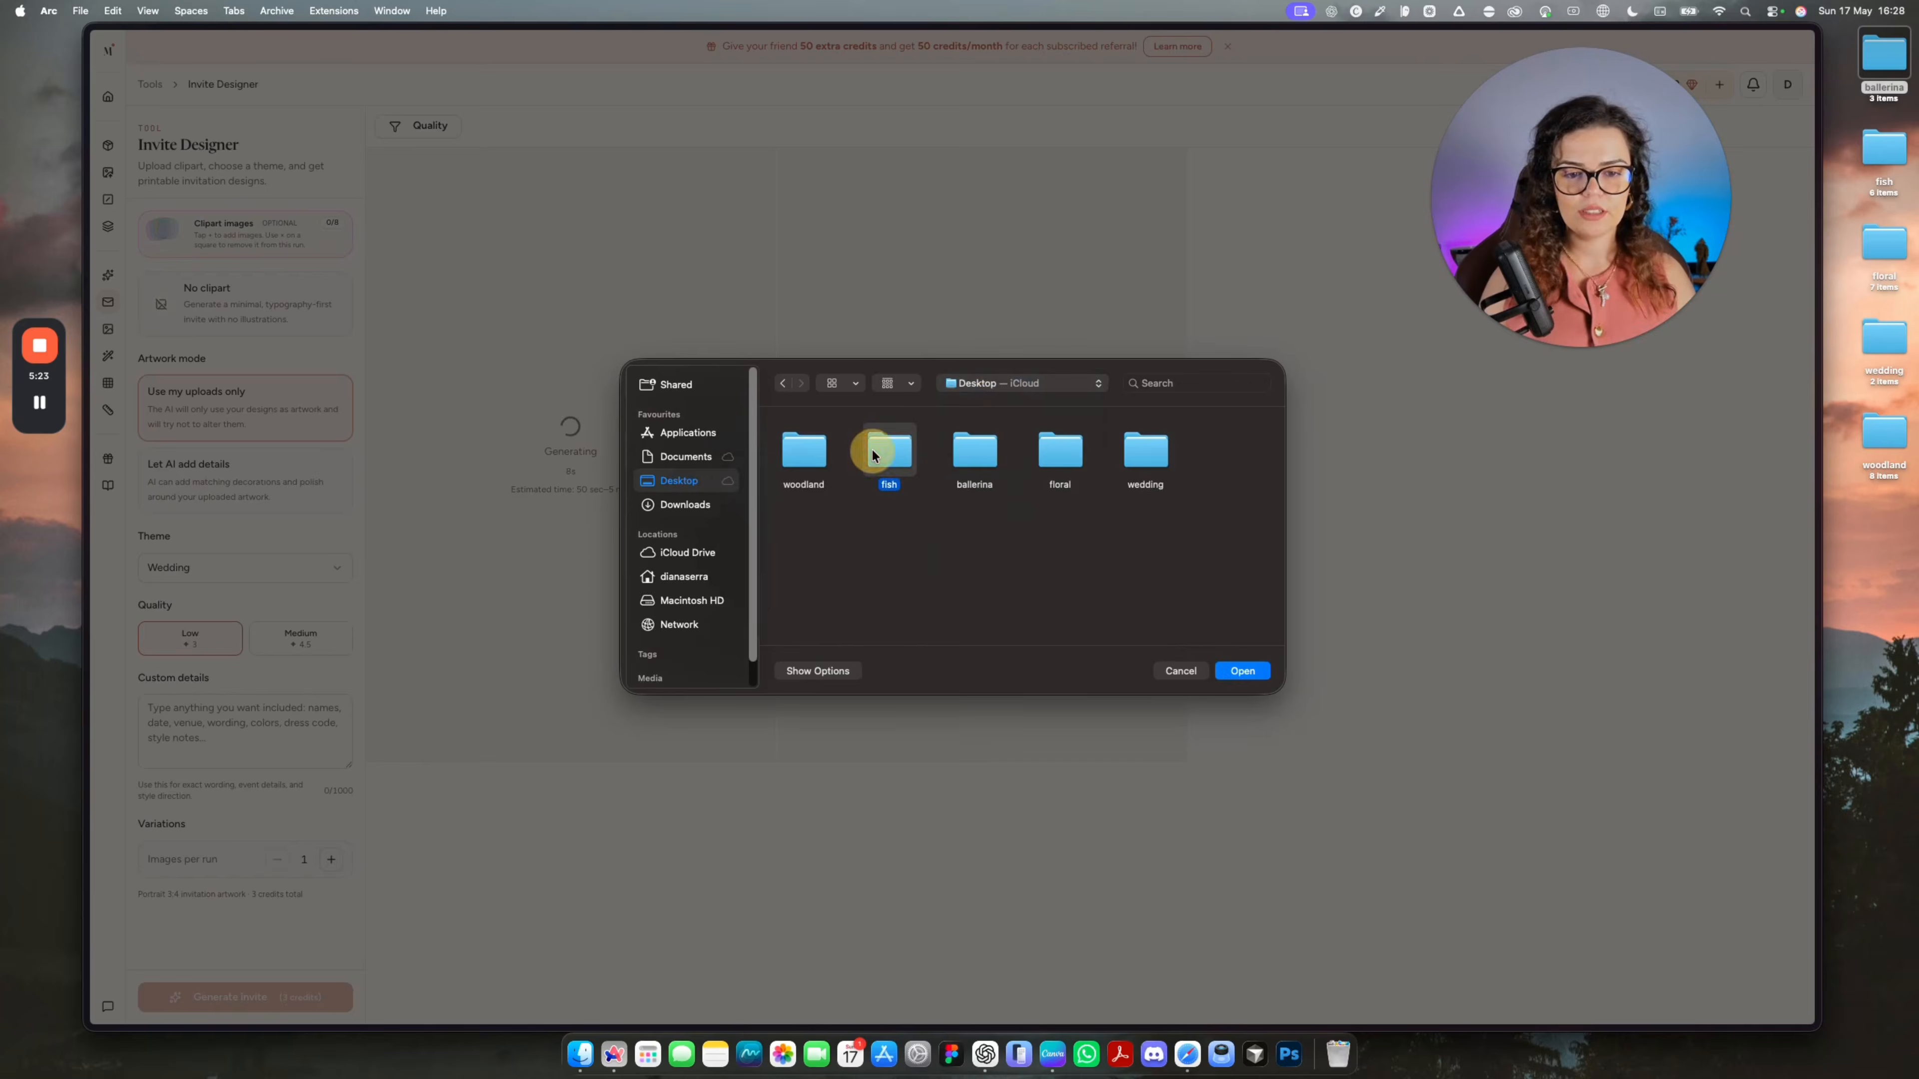
left_click_drag(795, 545, 1196, 453)
key("Return")
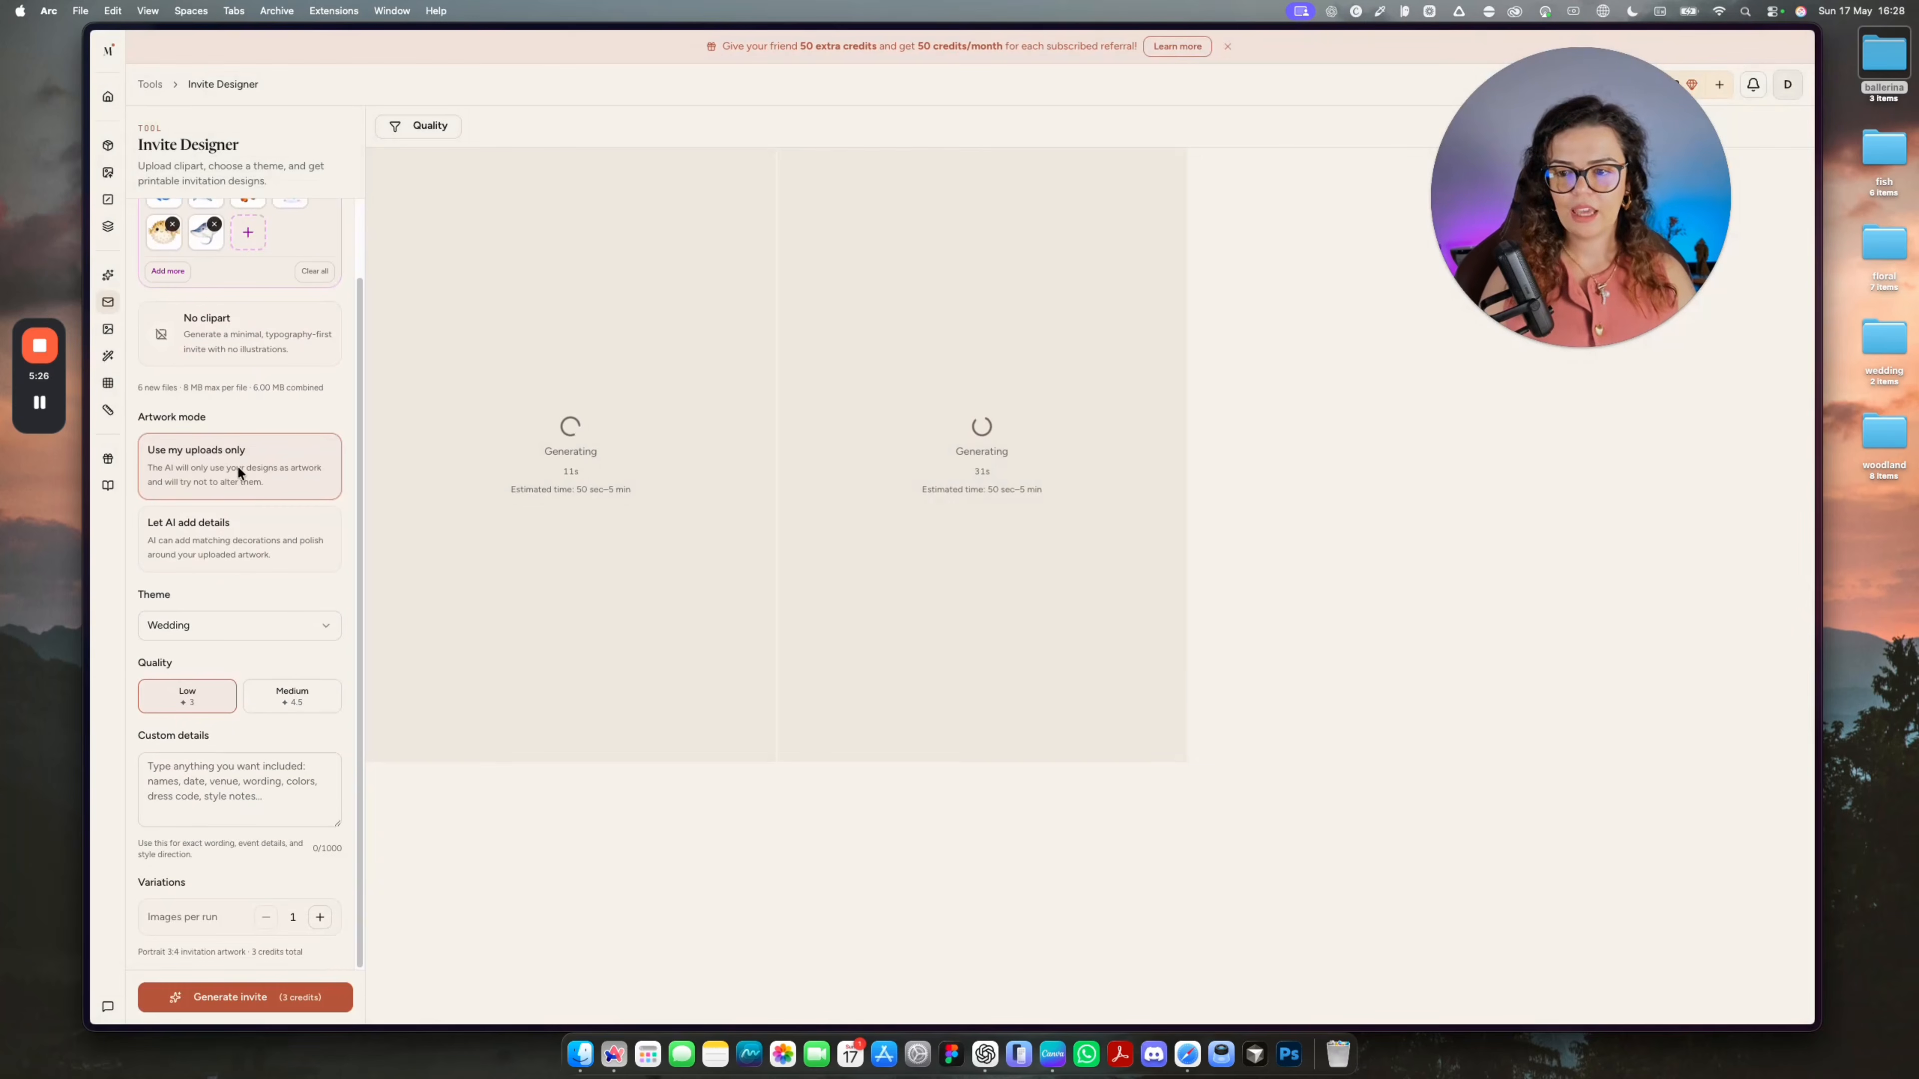
Let AI add details, set the theme to Birthday Kids, enter "5 years old boy" as custom details and generate the invite.
left_click(243, 537)
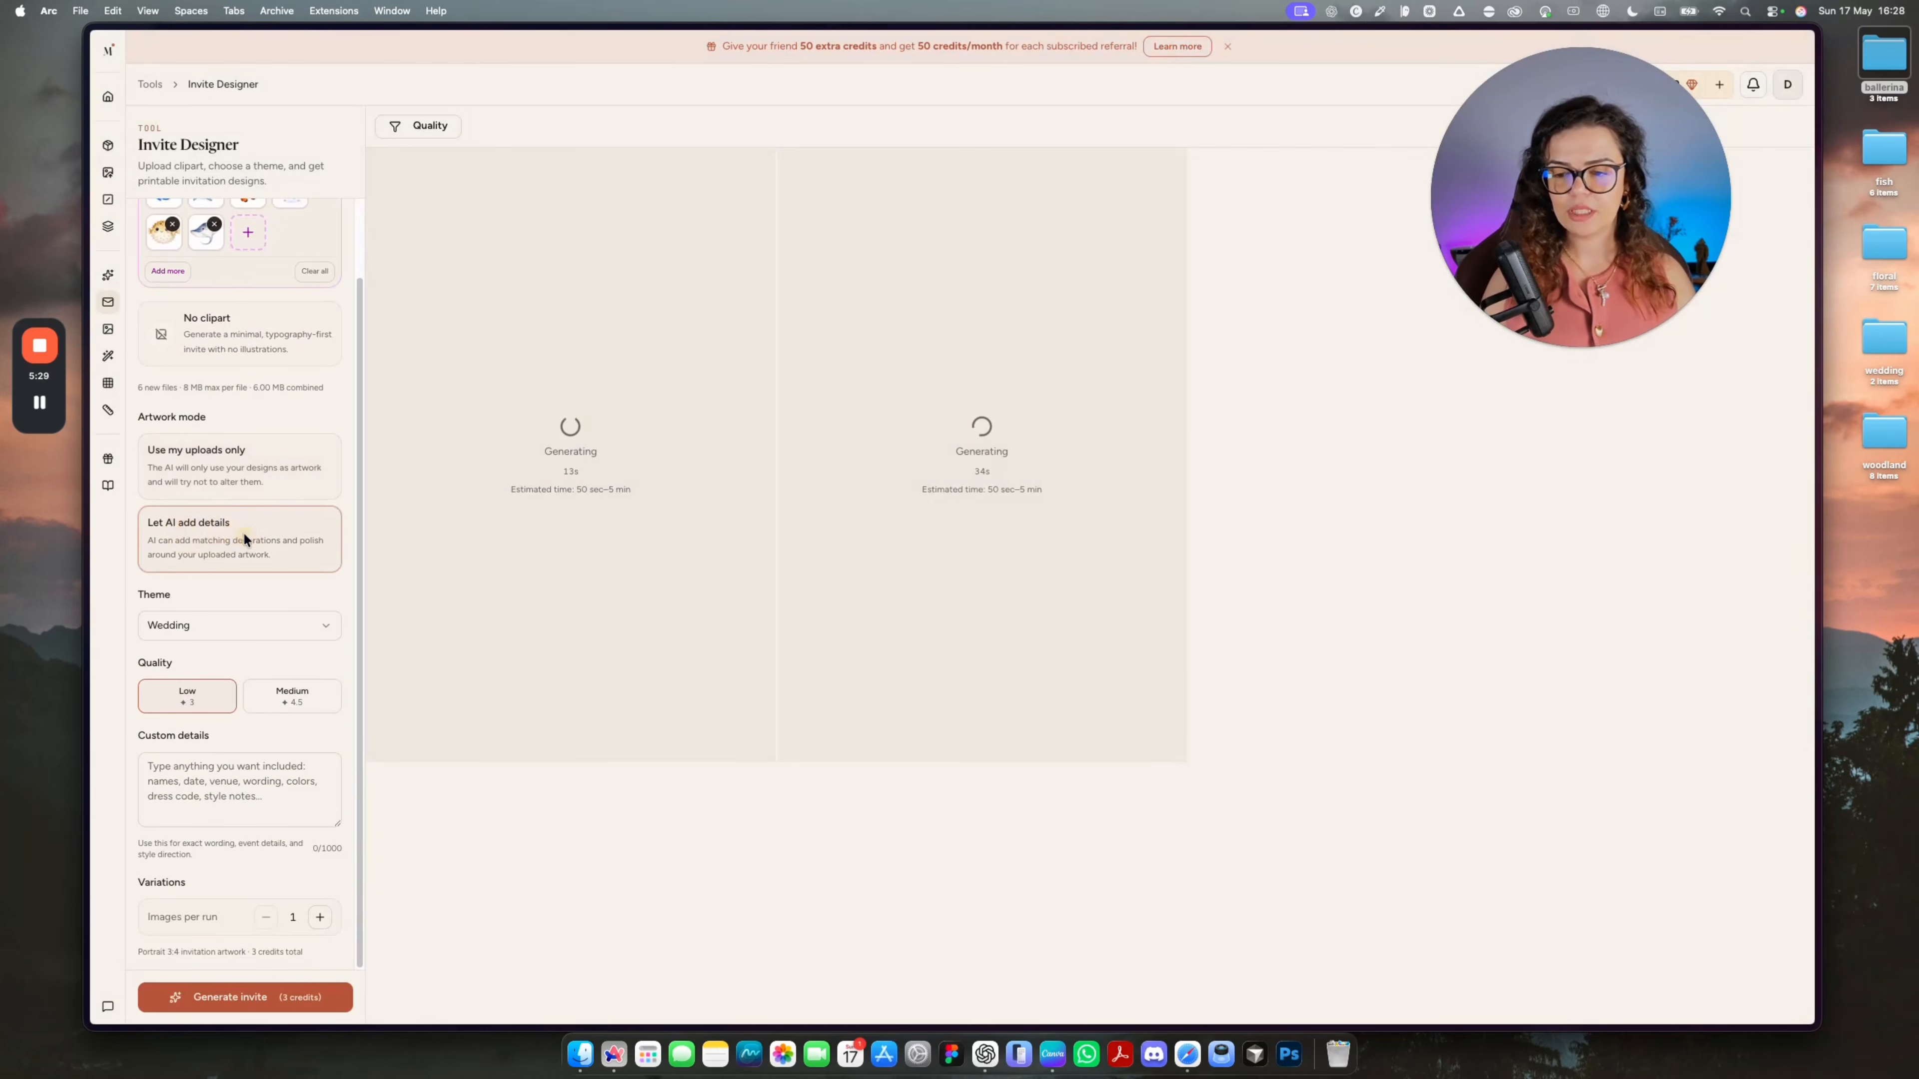
left_click(189, 624)
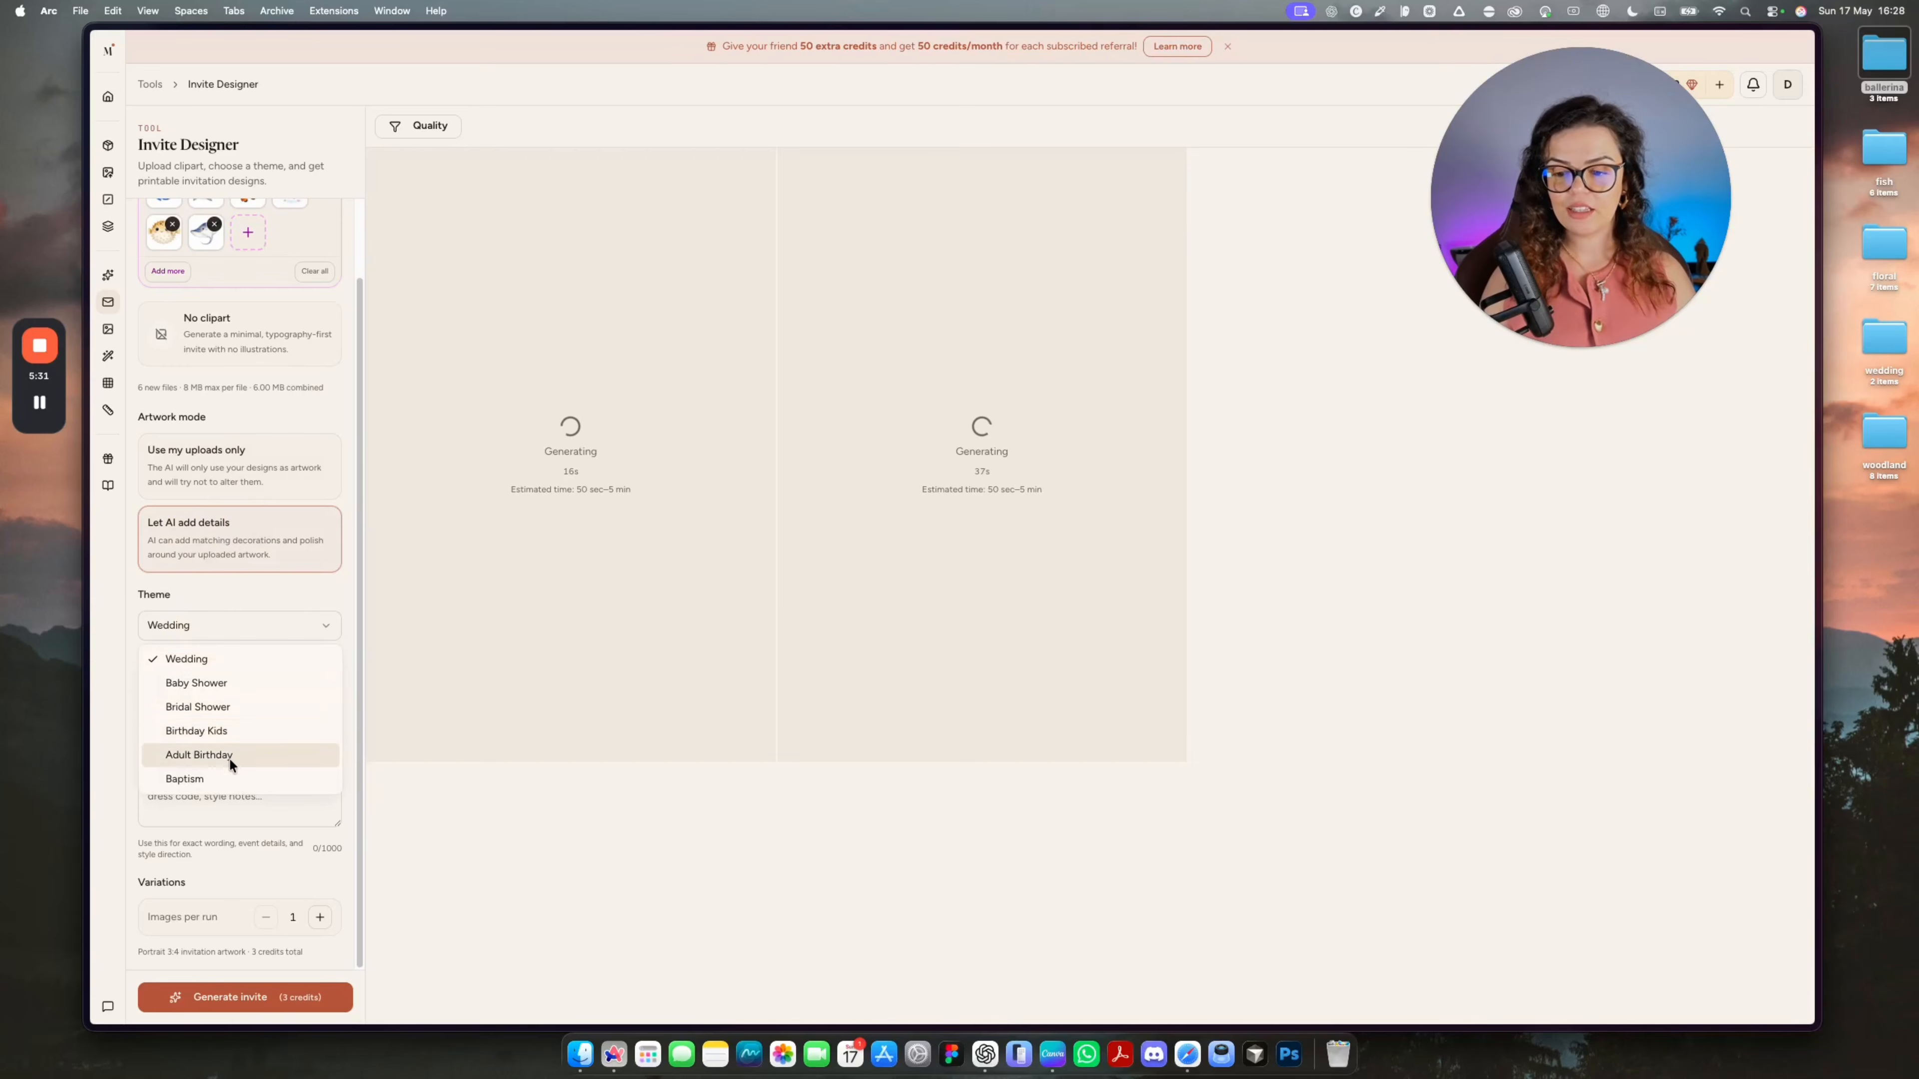
left_click(210, 730)
left_click(204, 771)
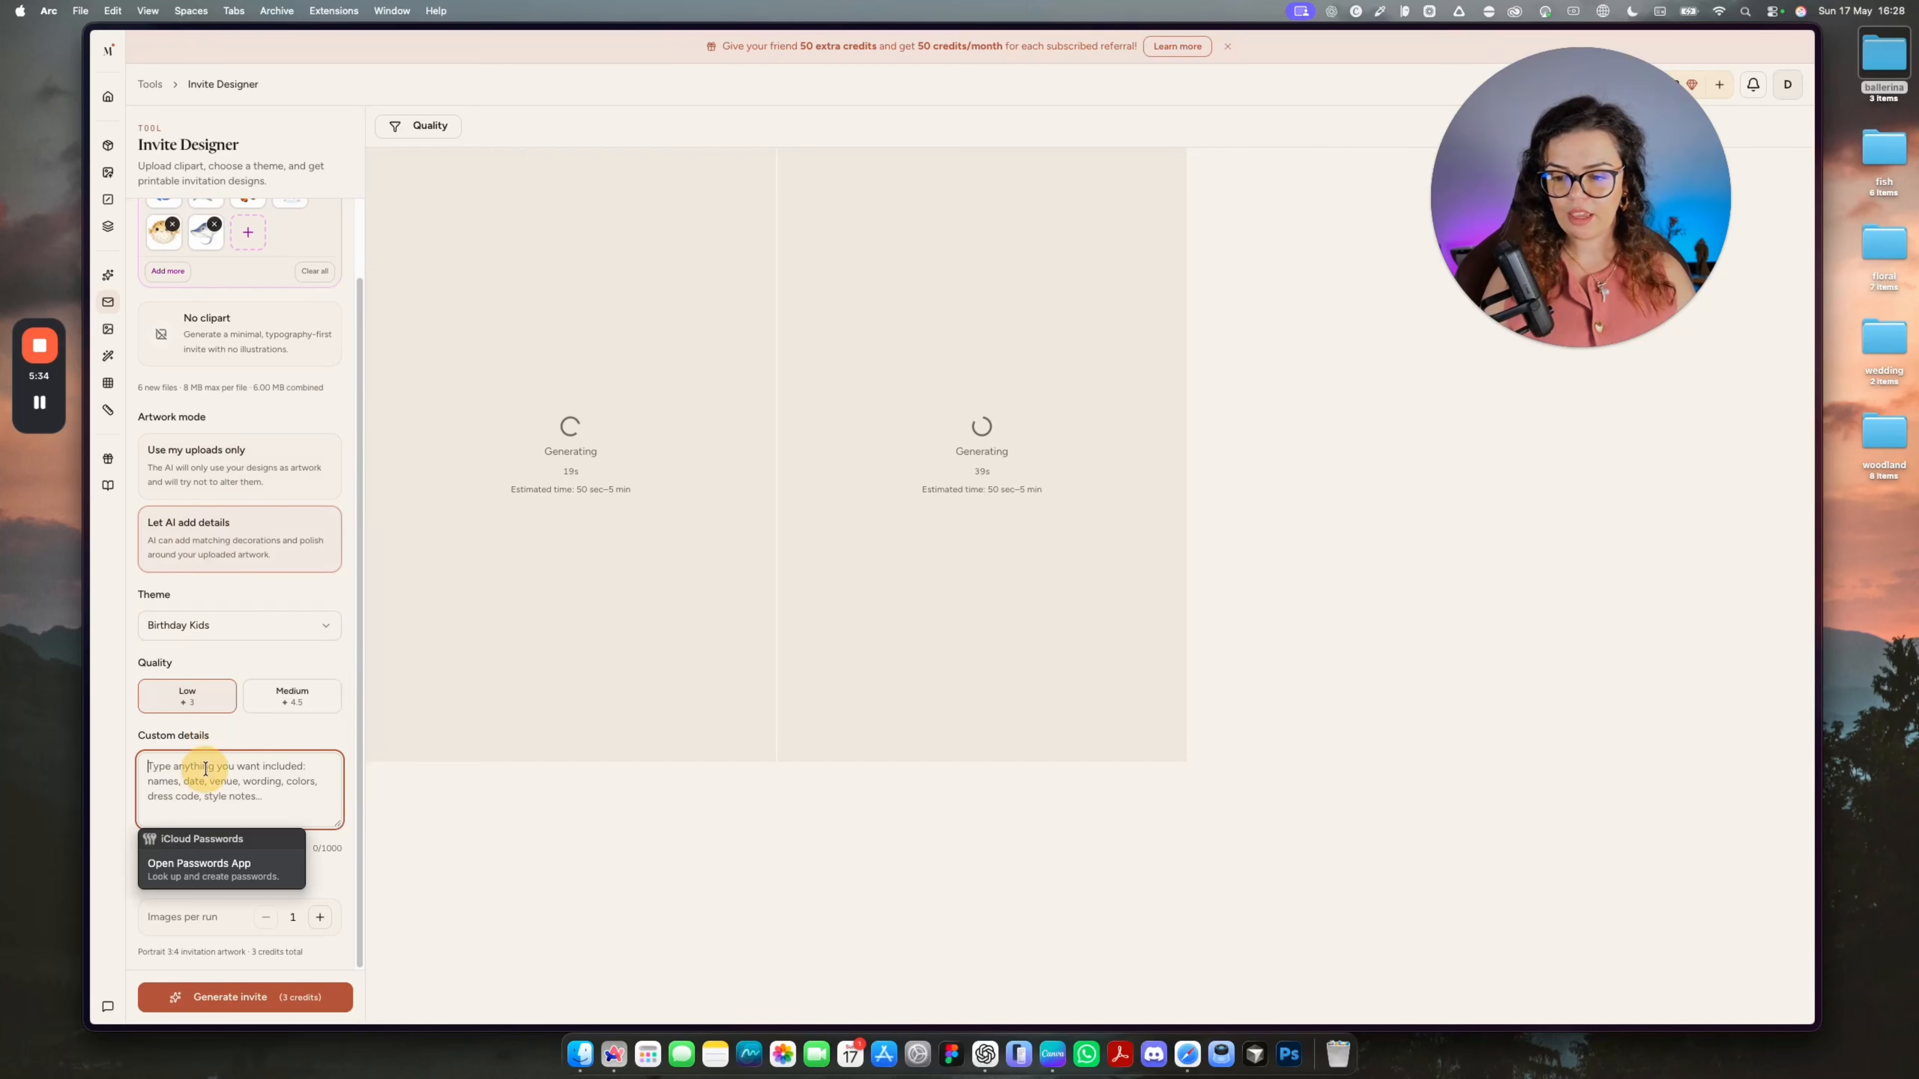
type("5 years old boy")
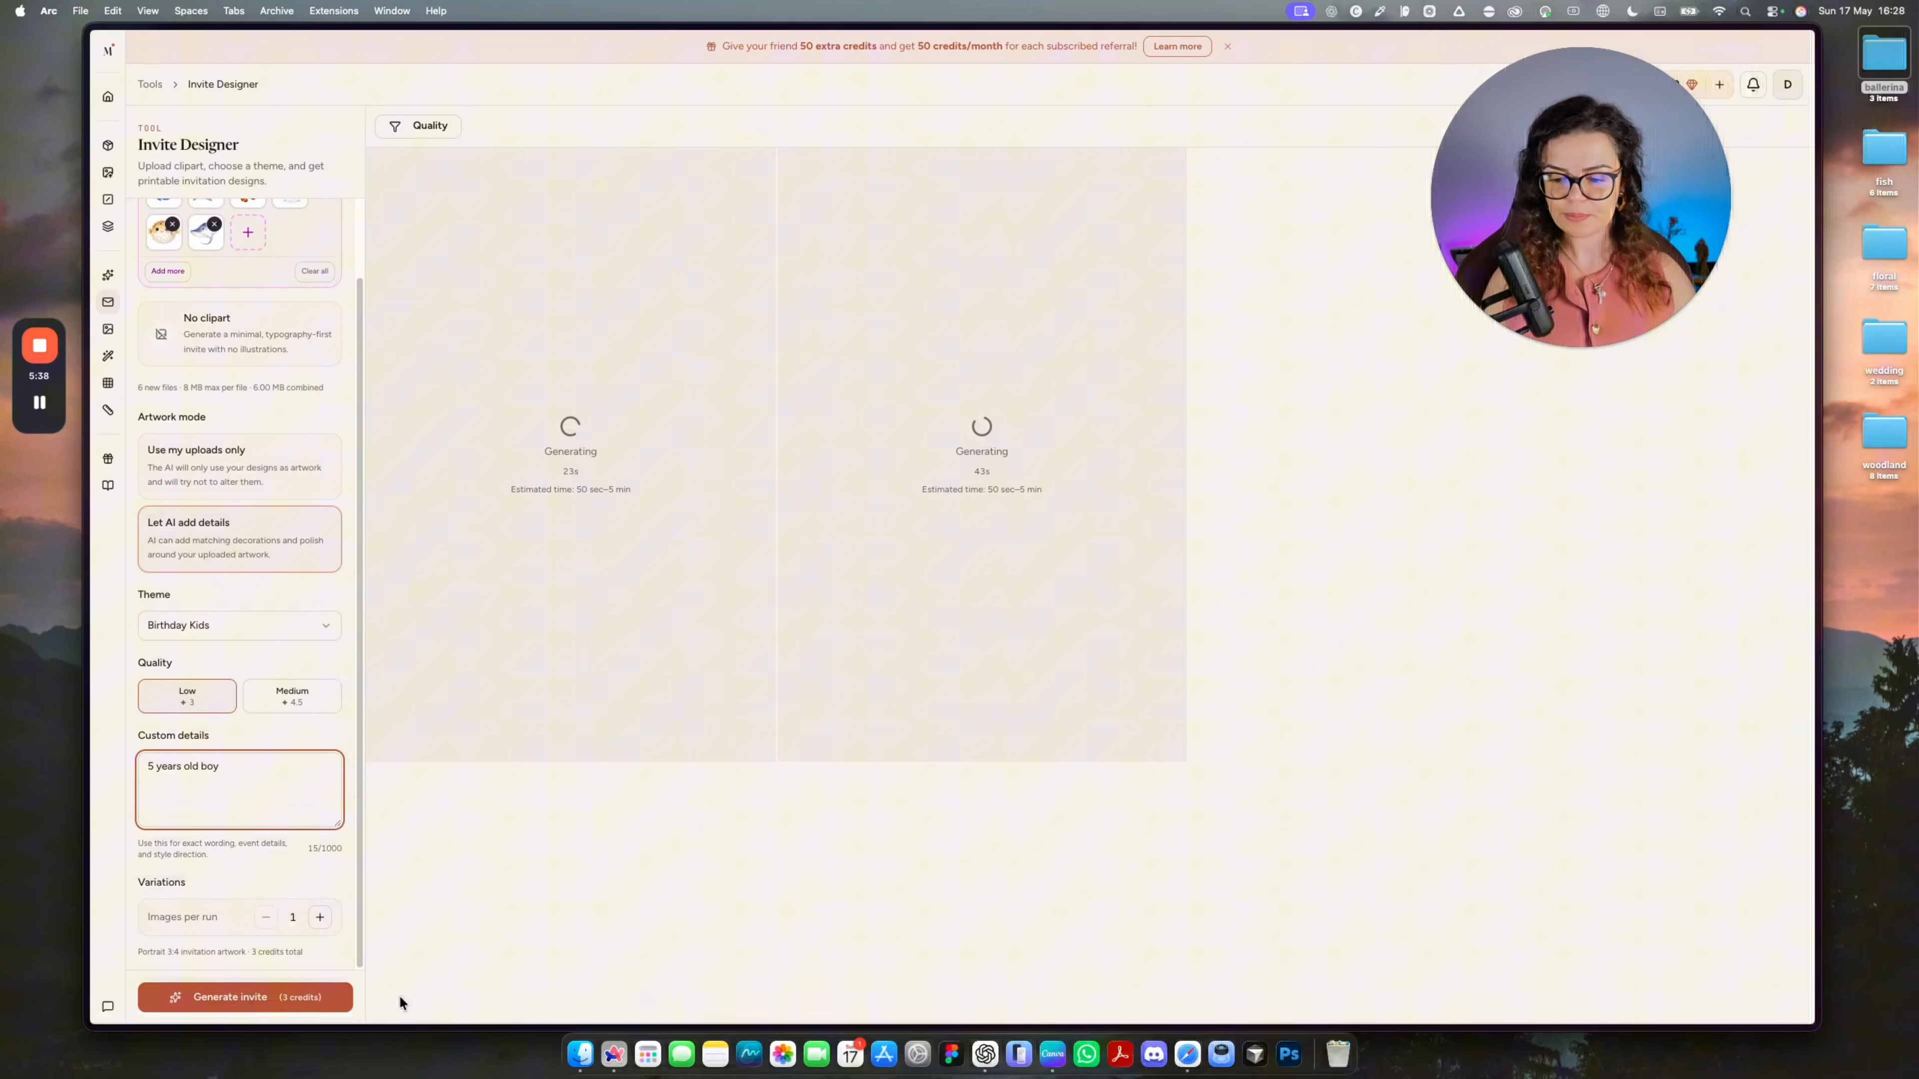
left_click(244, 997)
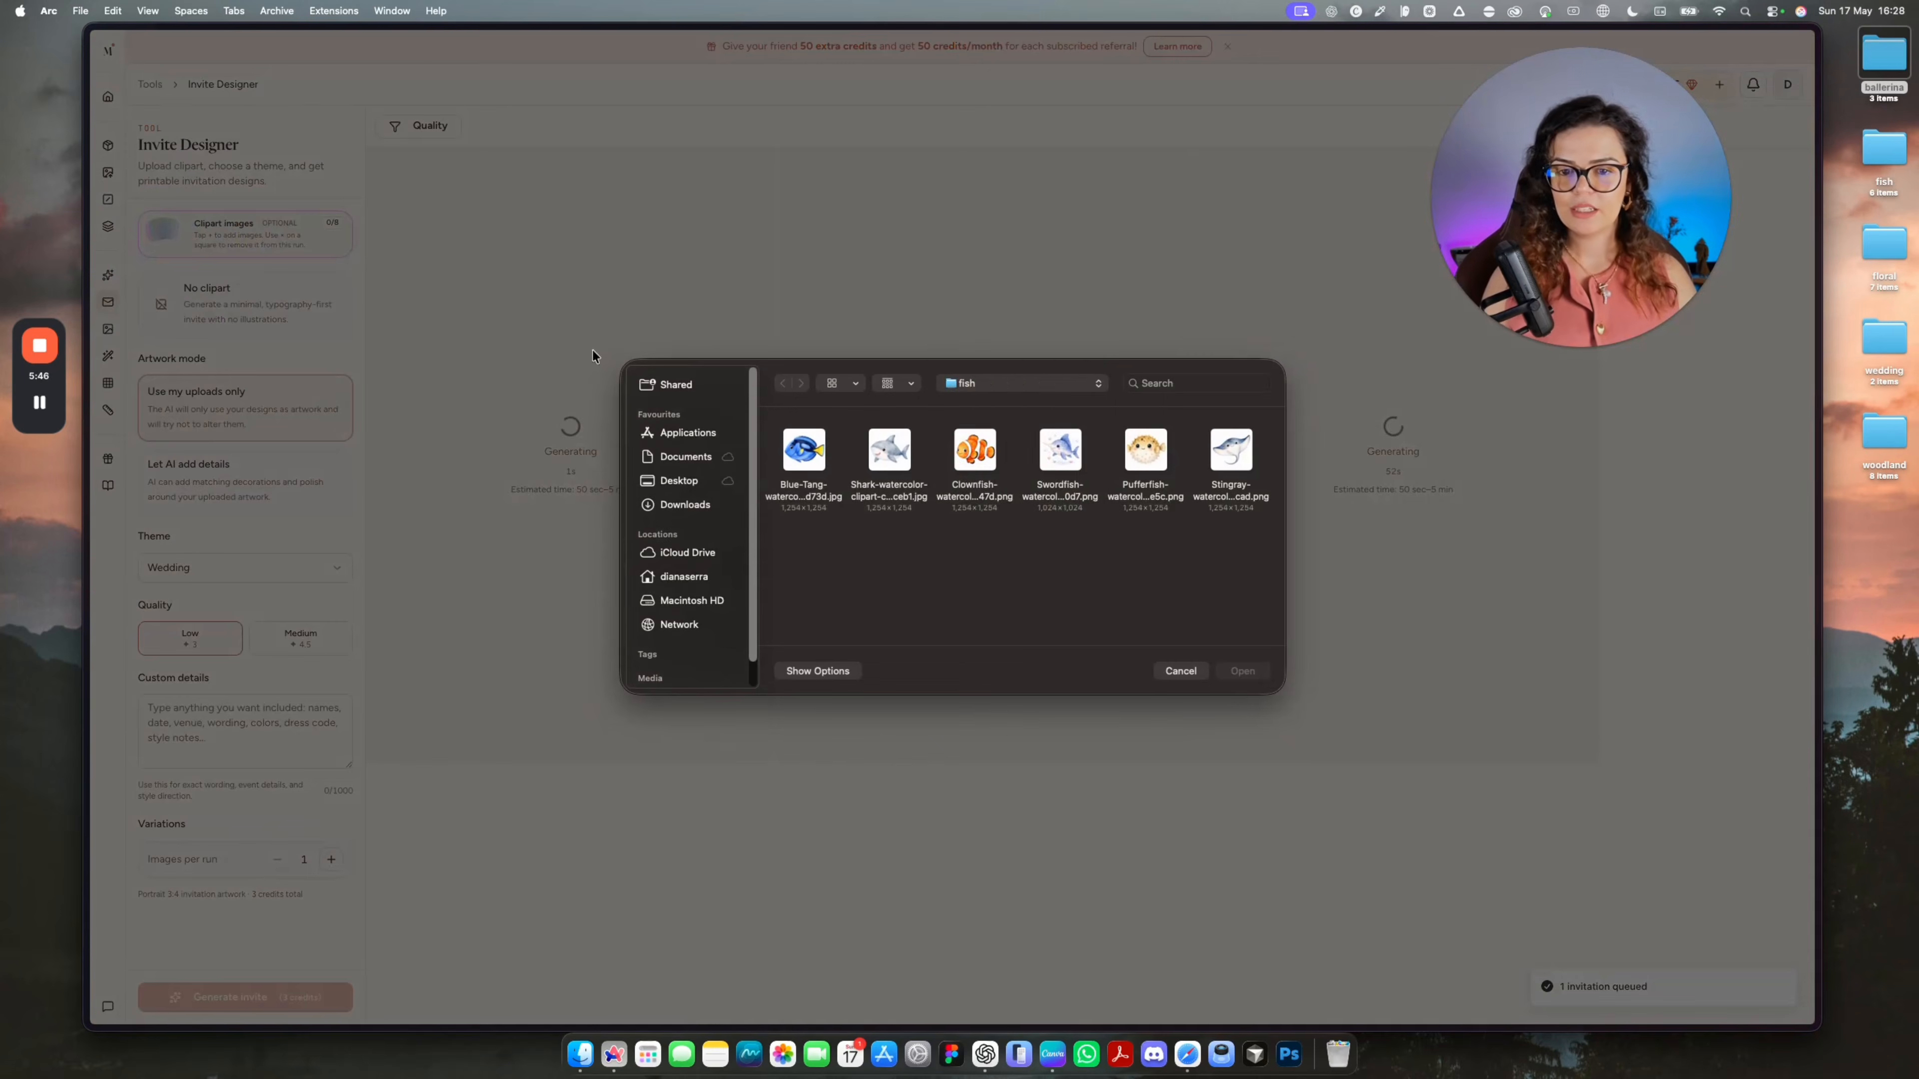
Upload both images from the Desktop's wedding folder and generate an invite with the Wedding theme.
left_click(1005, 385)
left_click(996, 401)
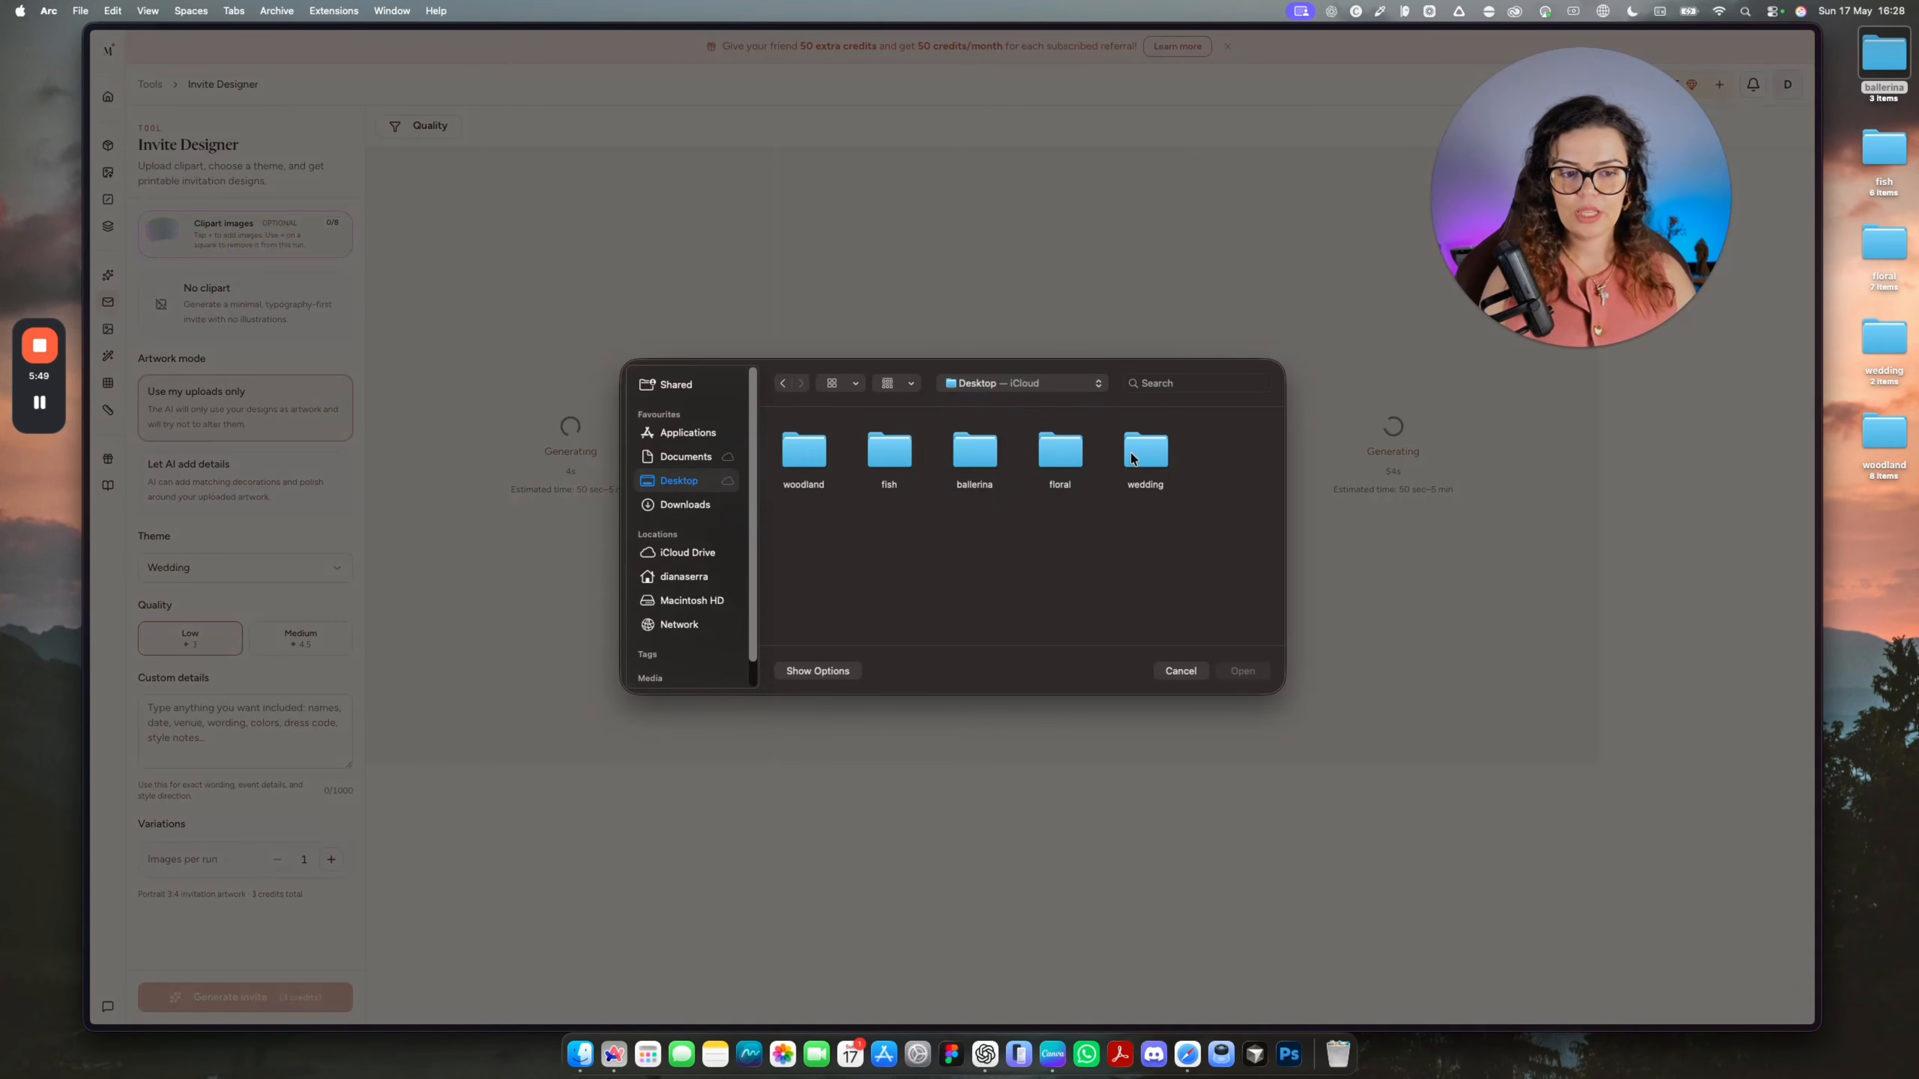
double_click(1133, 452)
left_click_drag(1180, 554, 809, 472)
key("Return")
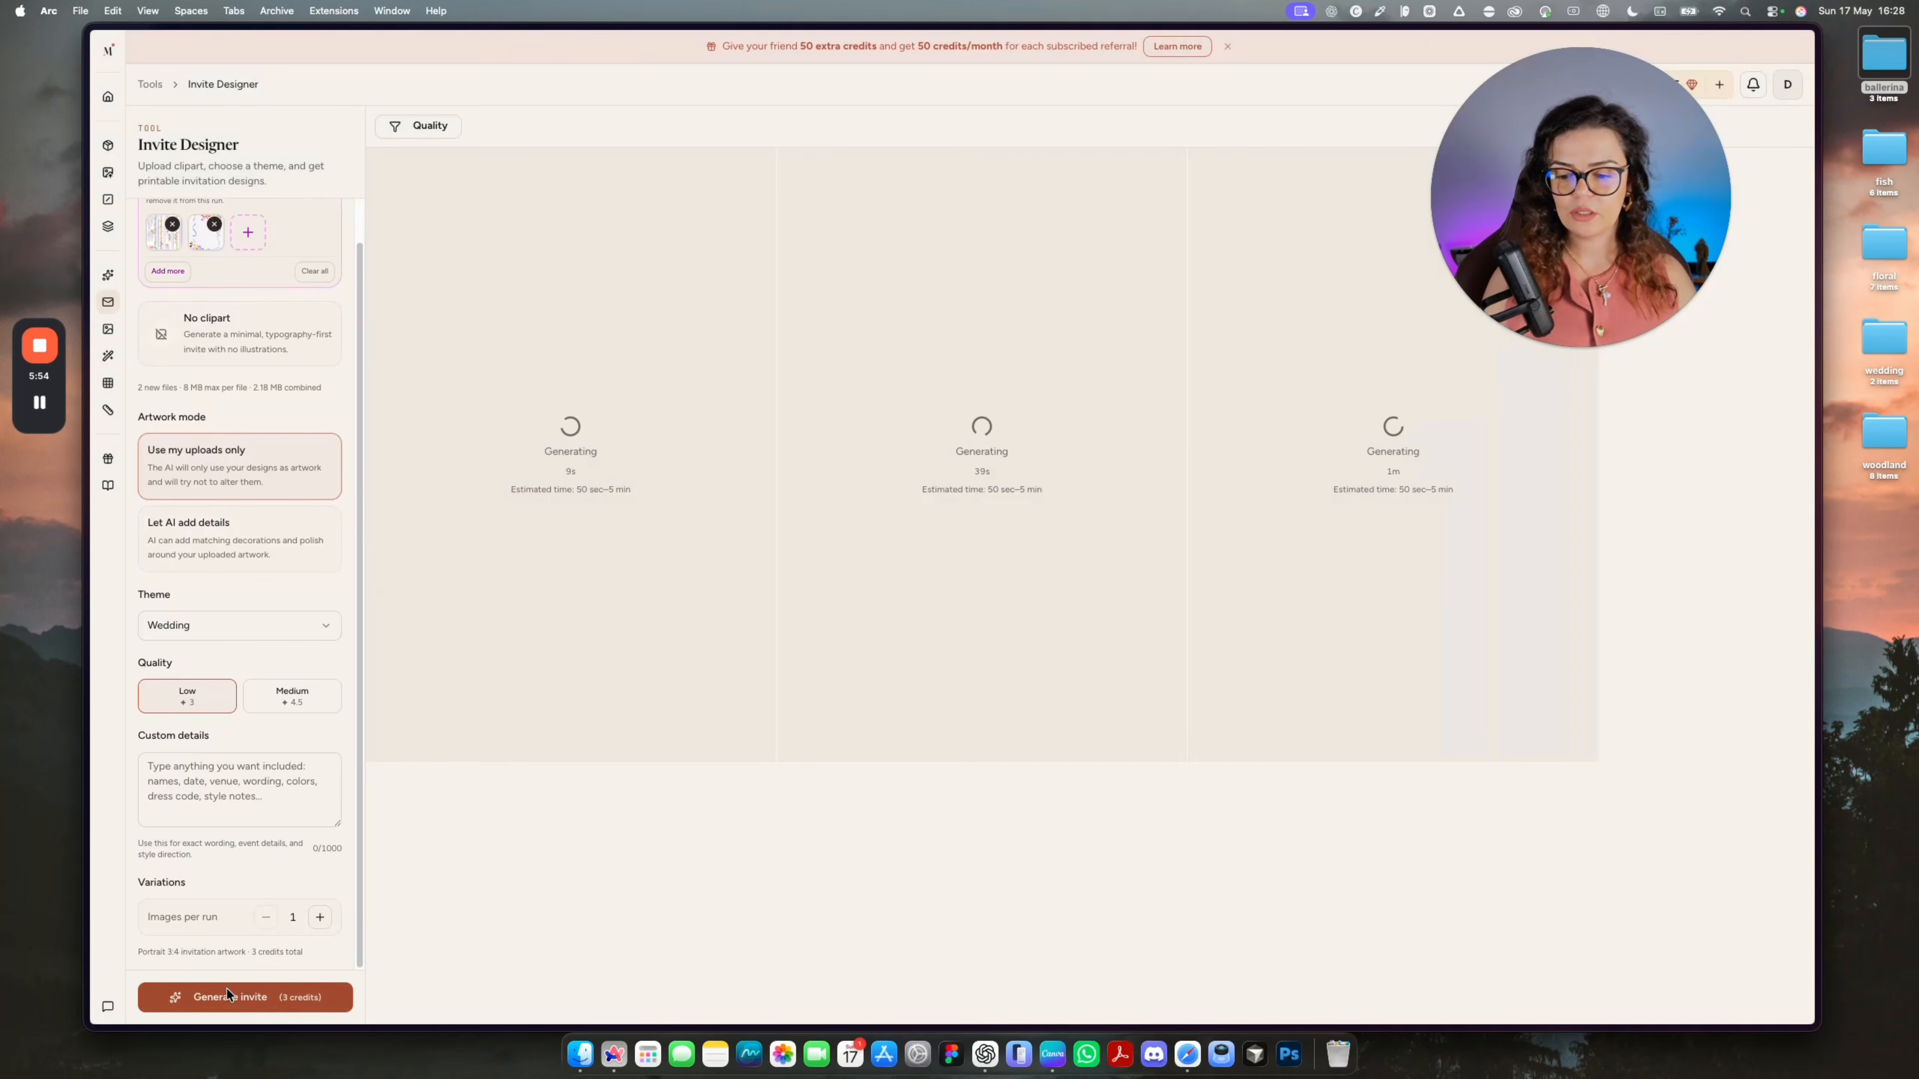
left_click(321, 995)
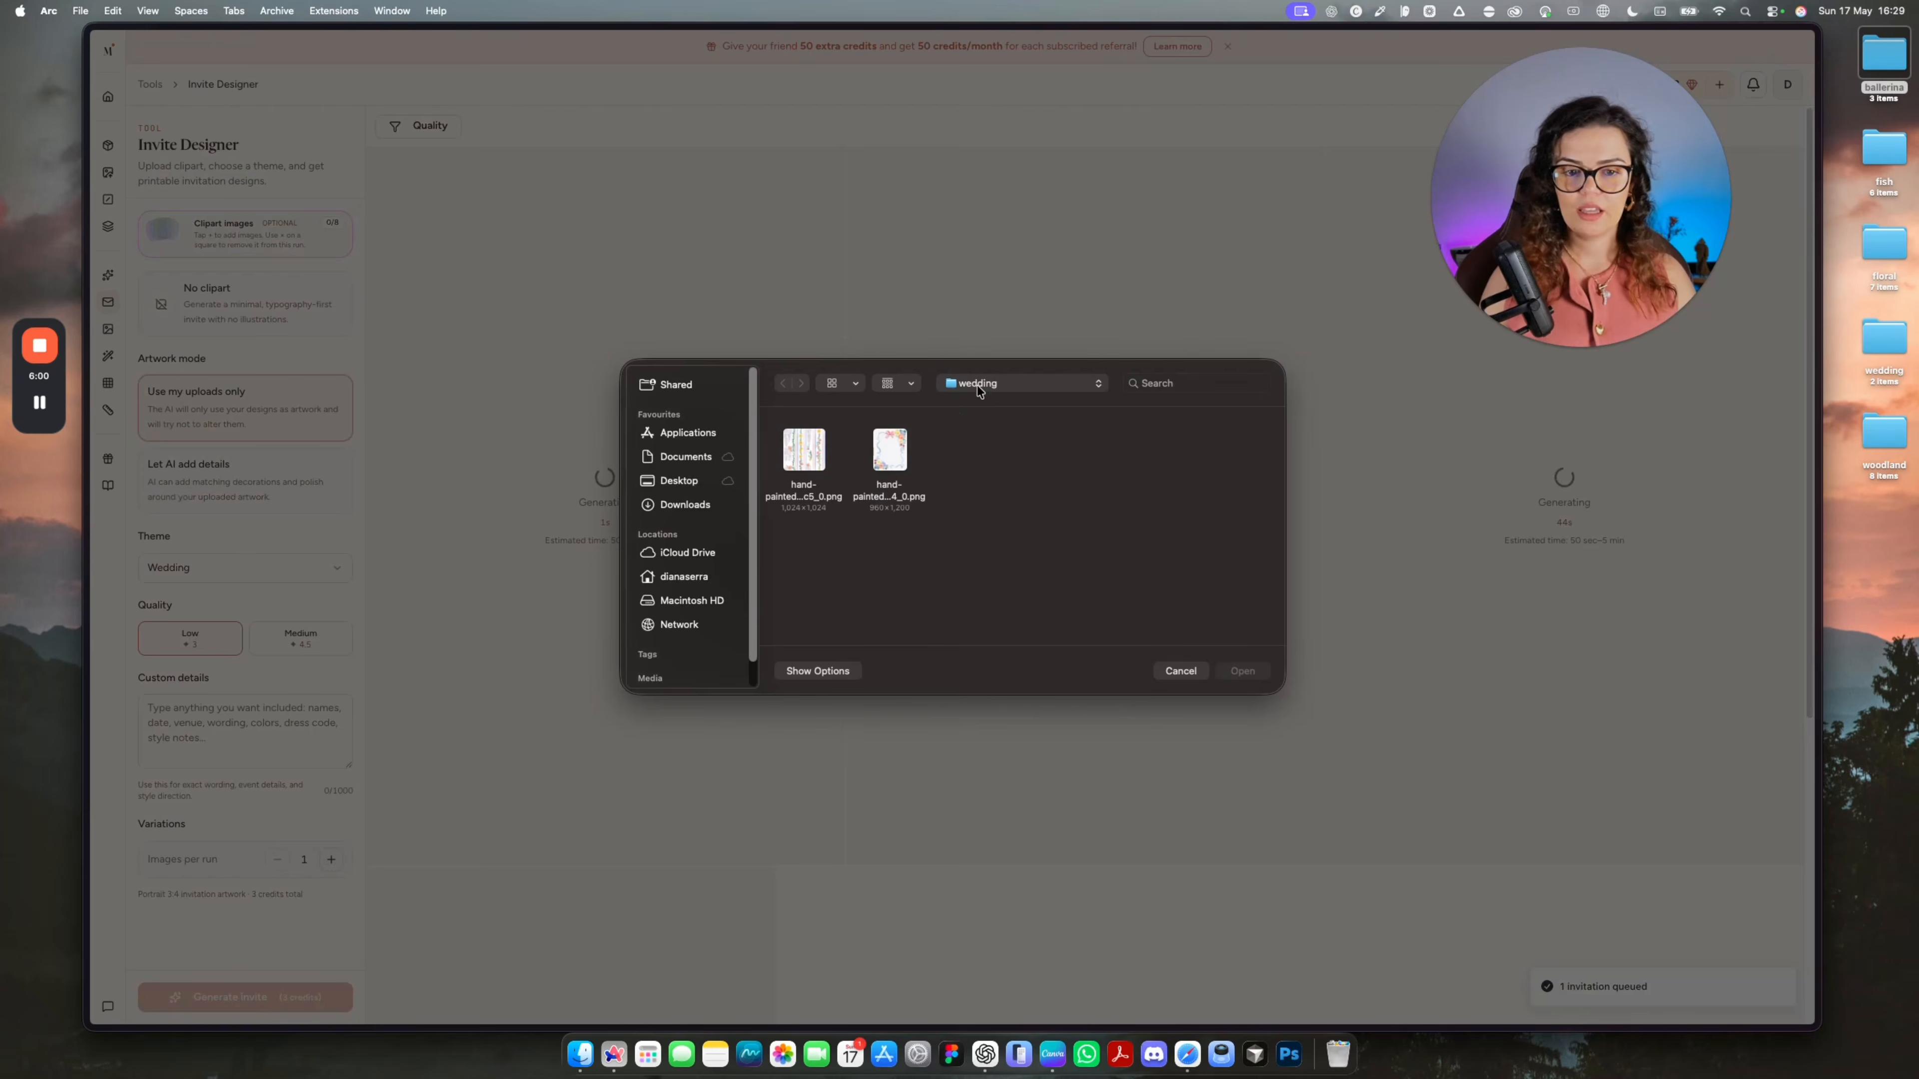
Upload all the hand-painted clipart images from the Desktop's floral folder.
left_click(982, 383)
left_click(977, 398)
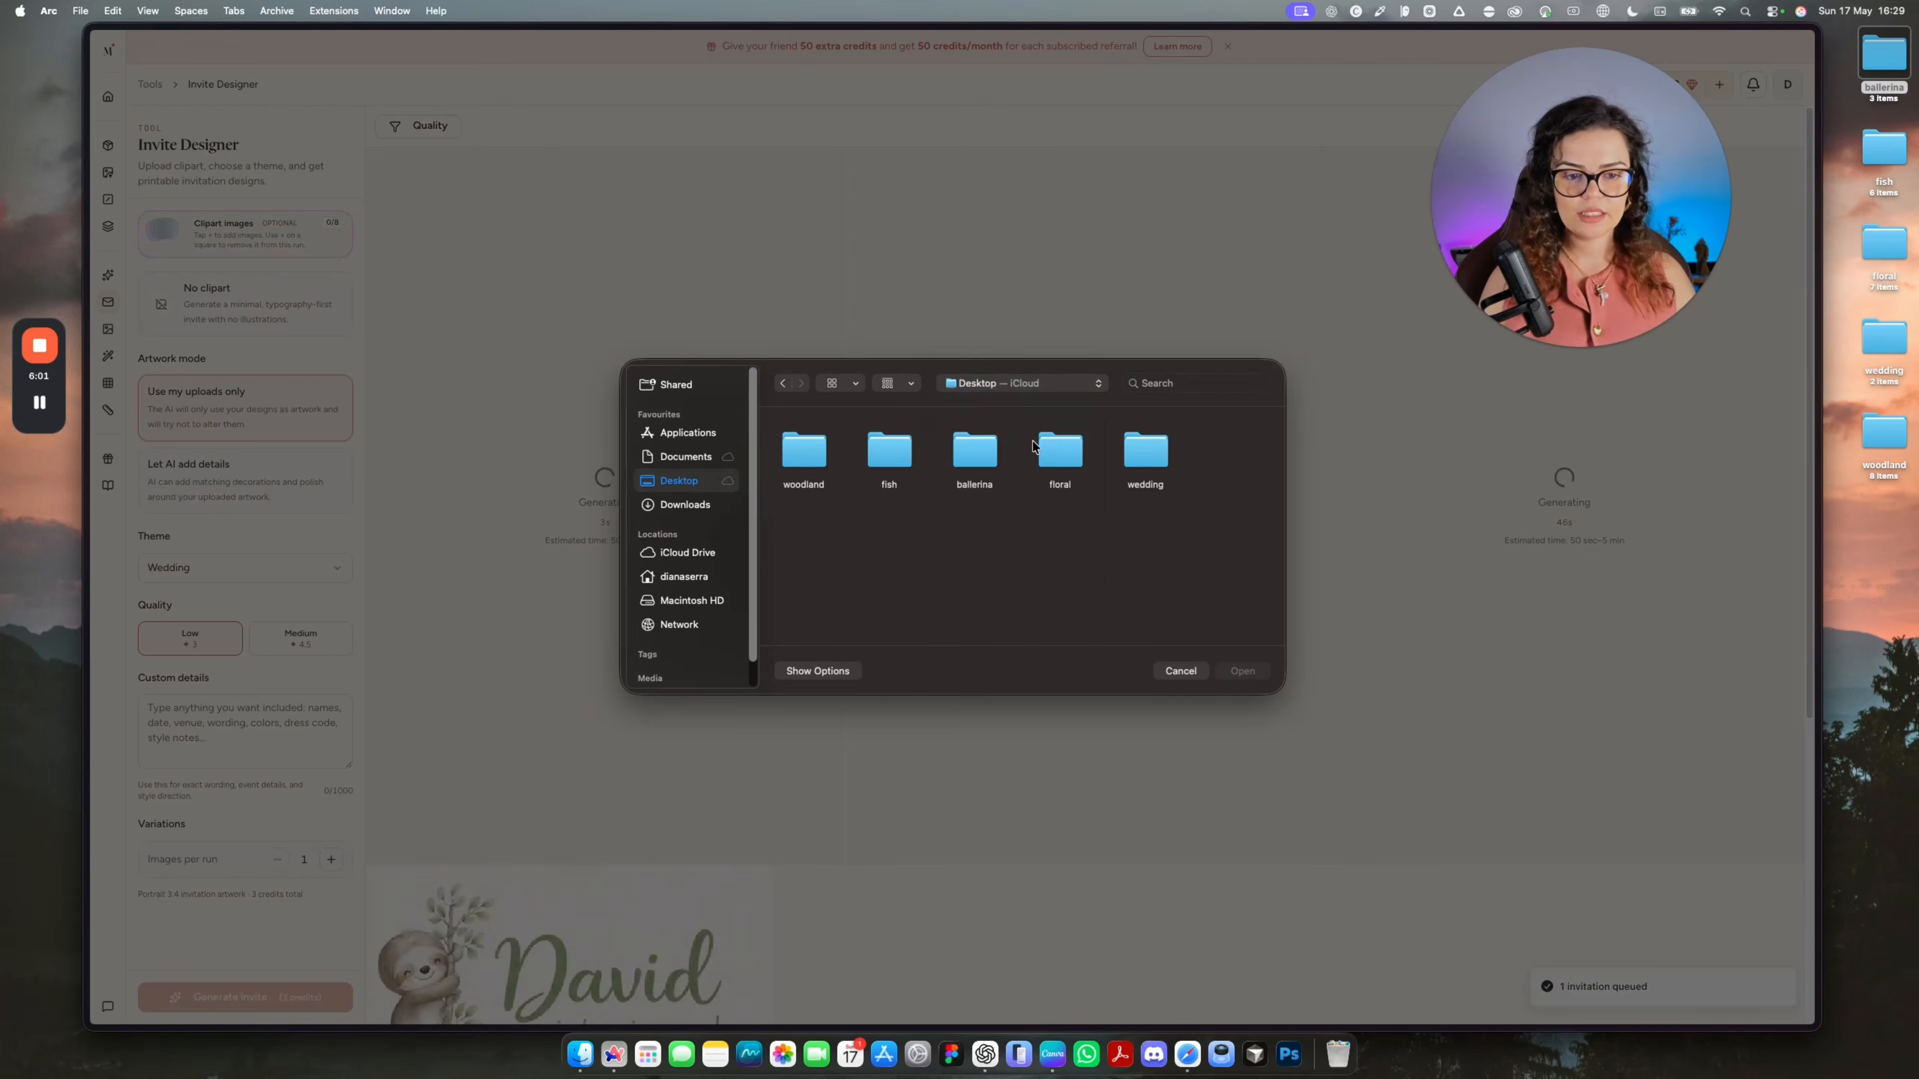
left_click(1061, 453)
double_click(1060, 454)
key("super+a")
left_click(1242, 670)
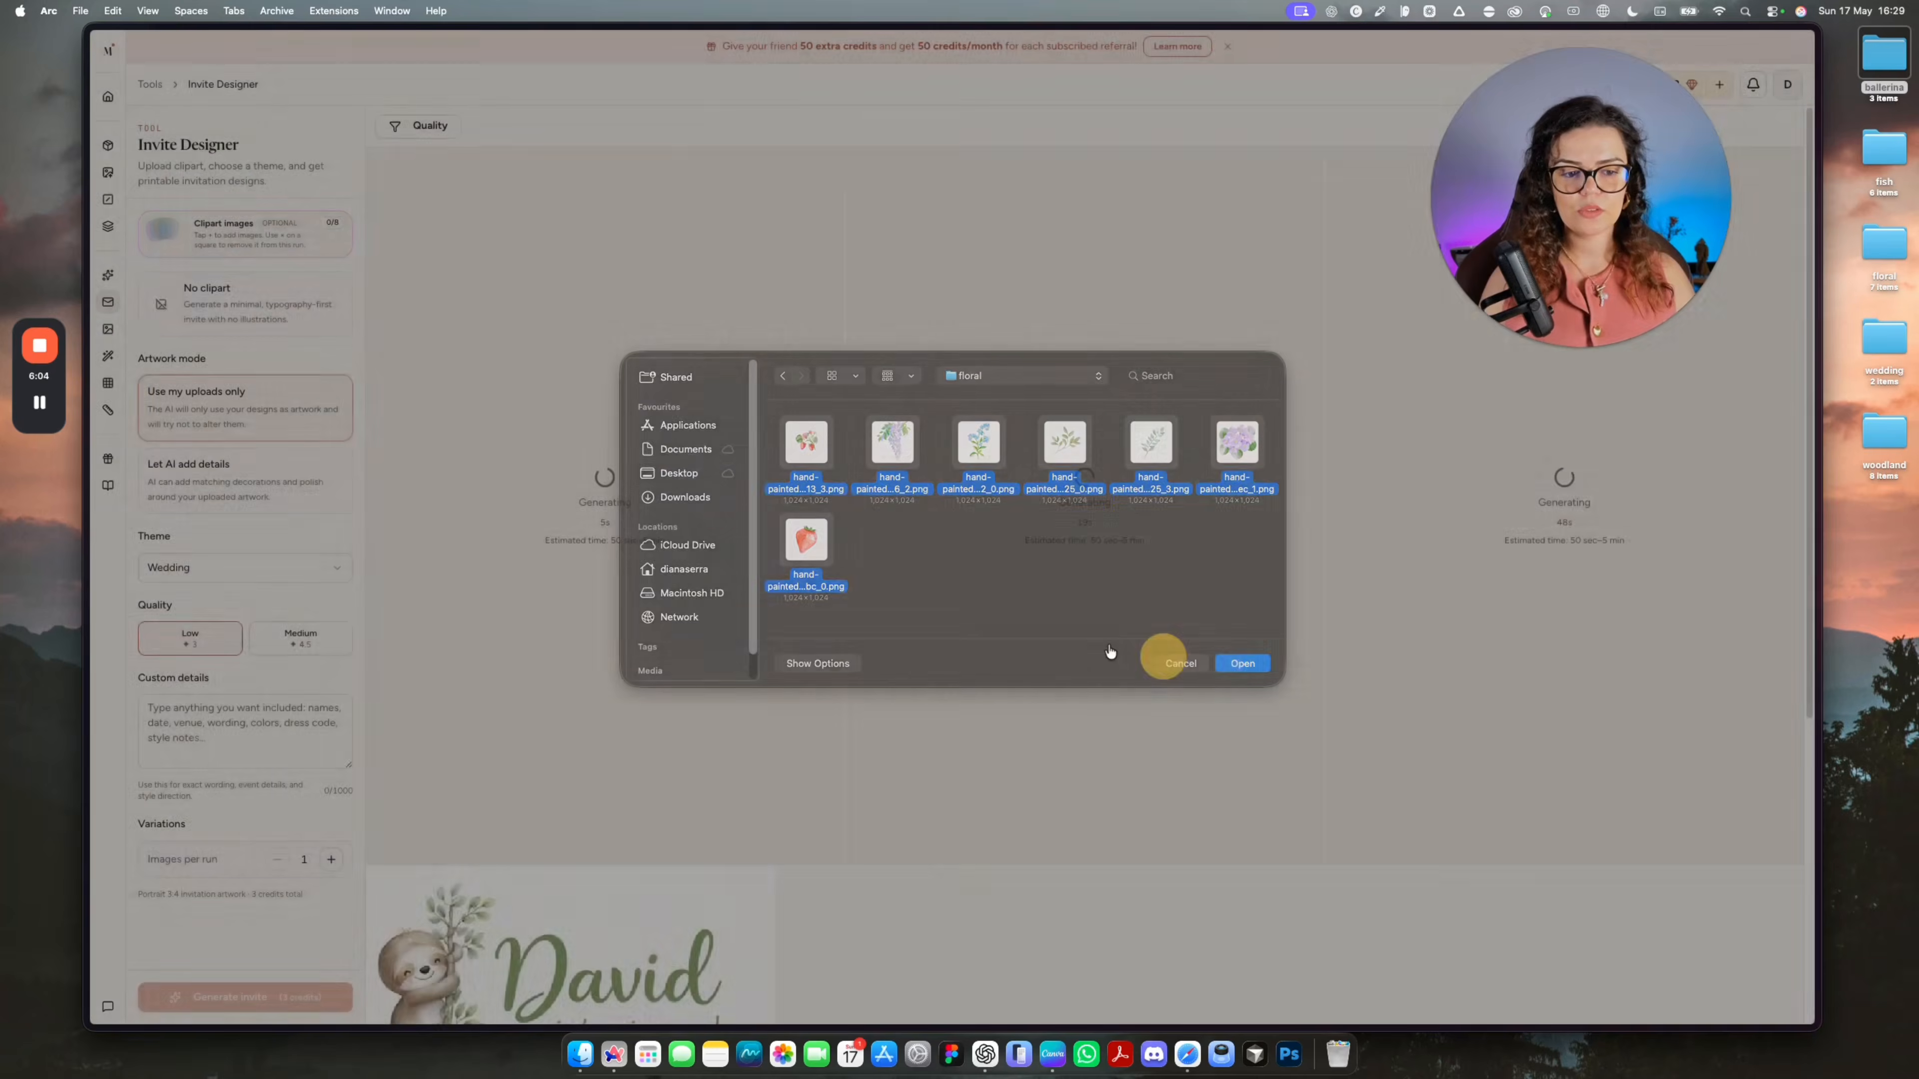
Set the theme of the floral invitation to Bridal Shower.
scroll(244, 581, "down", 2)
left_click(207, 624)
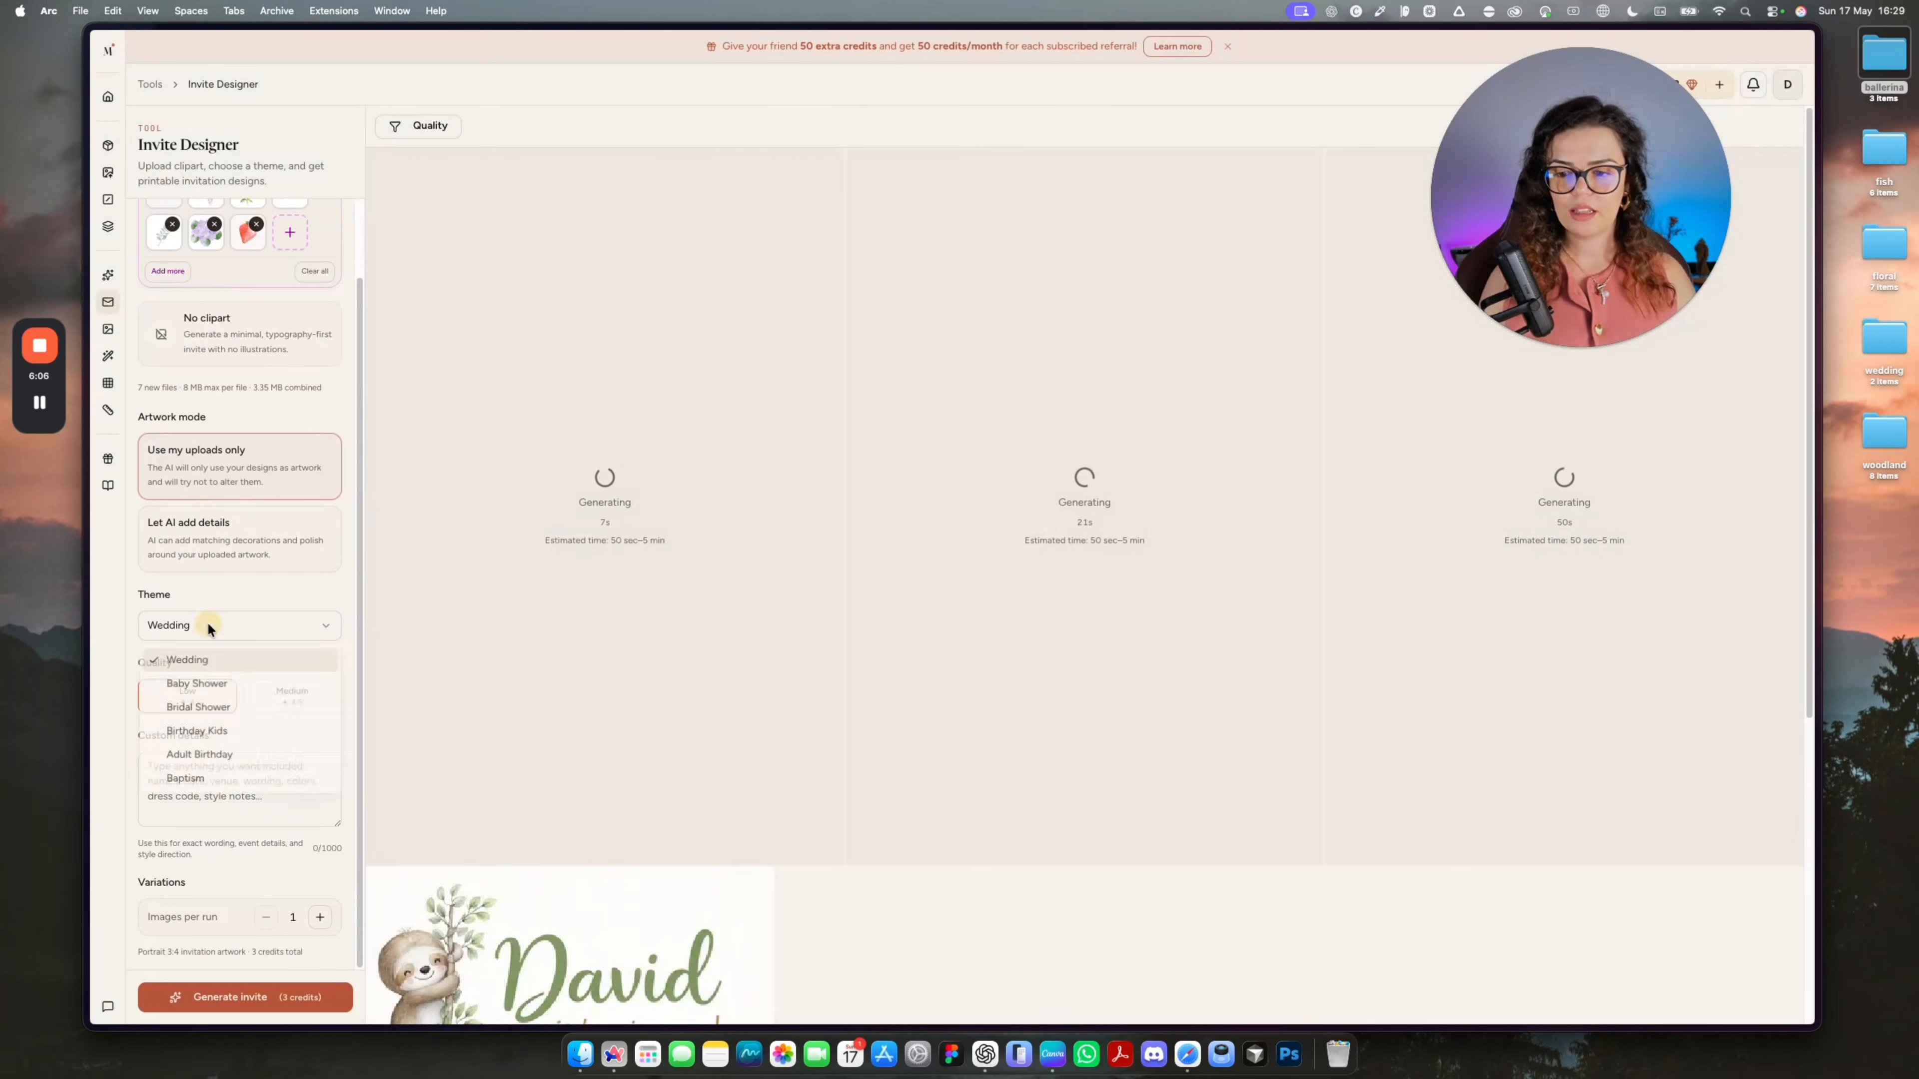
left_click(200, 707)
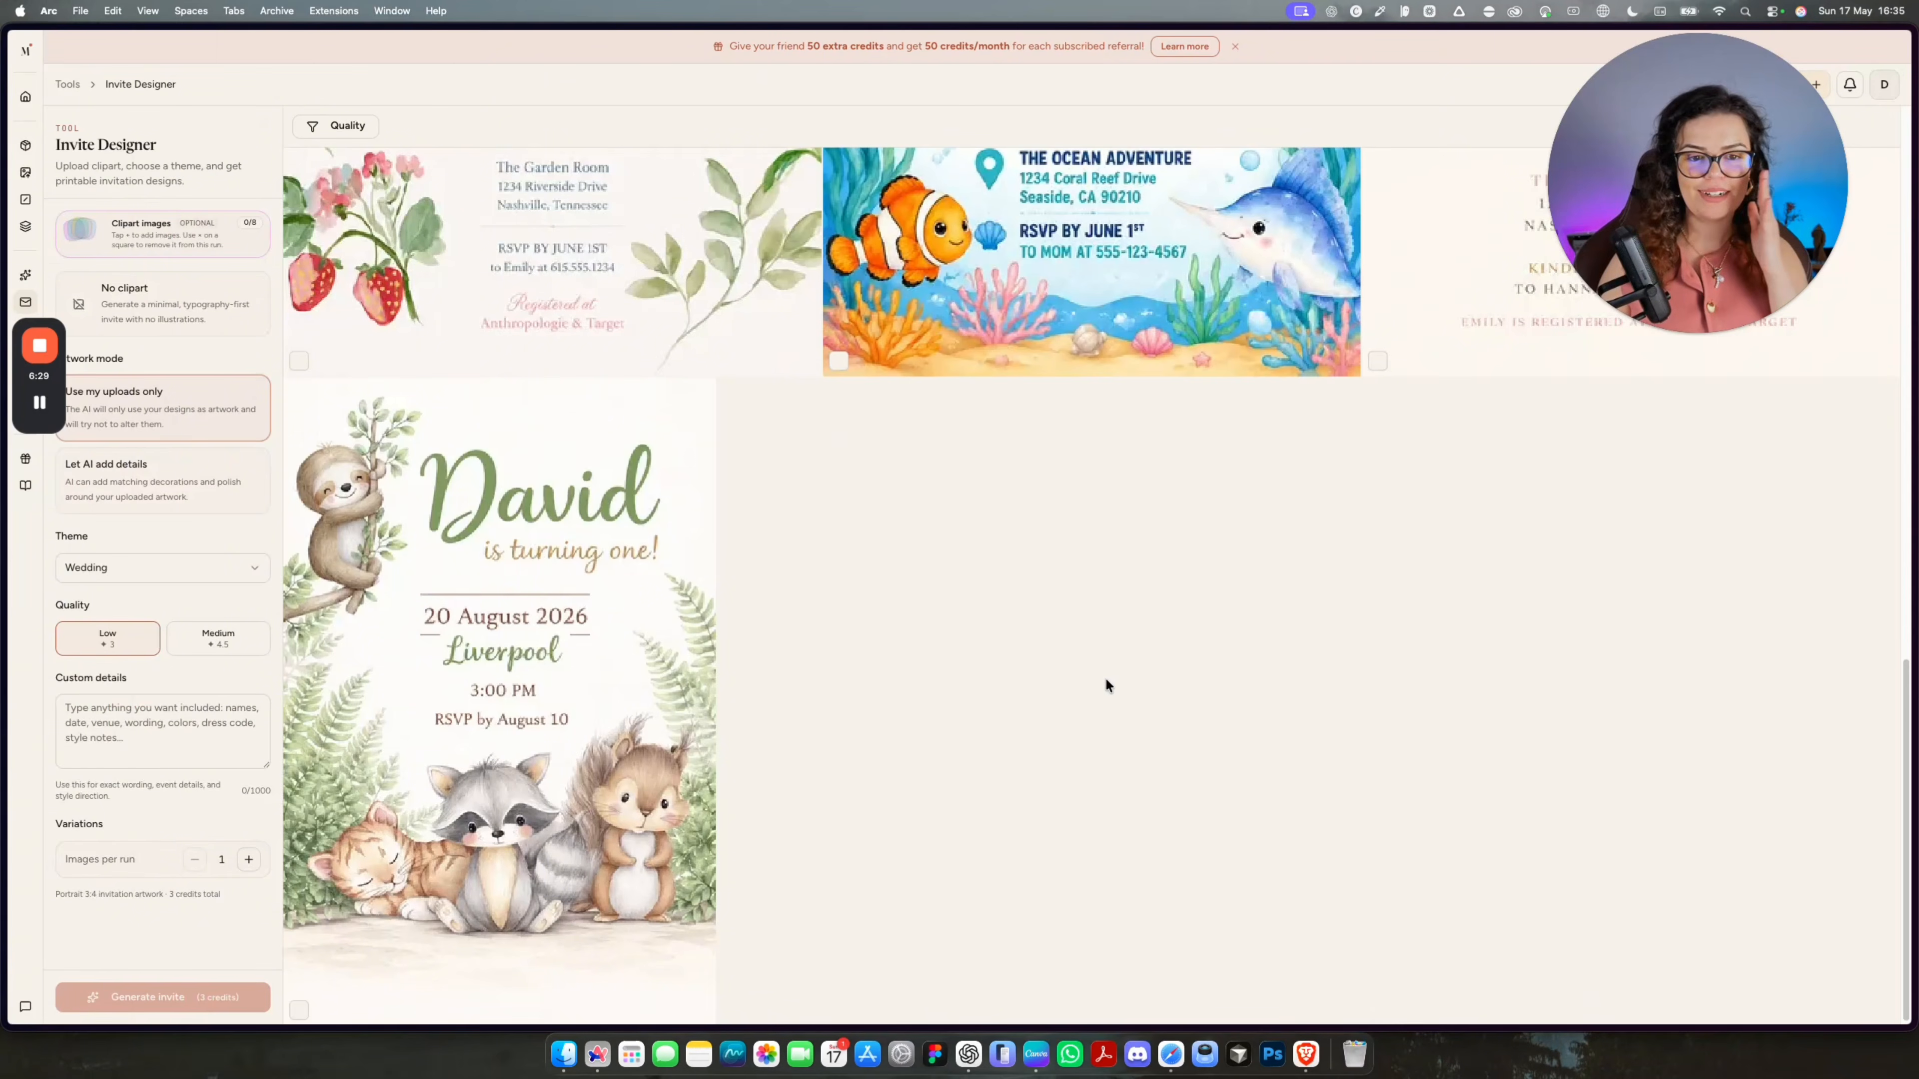
Open the generated baby shower invitation in the detail view to examine its design.
scroll(953, 616, "up", 8)
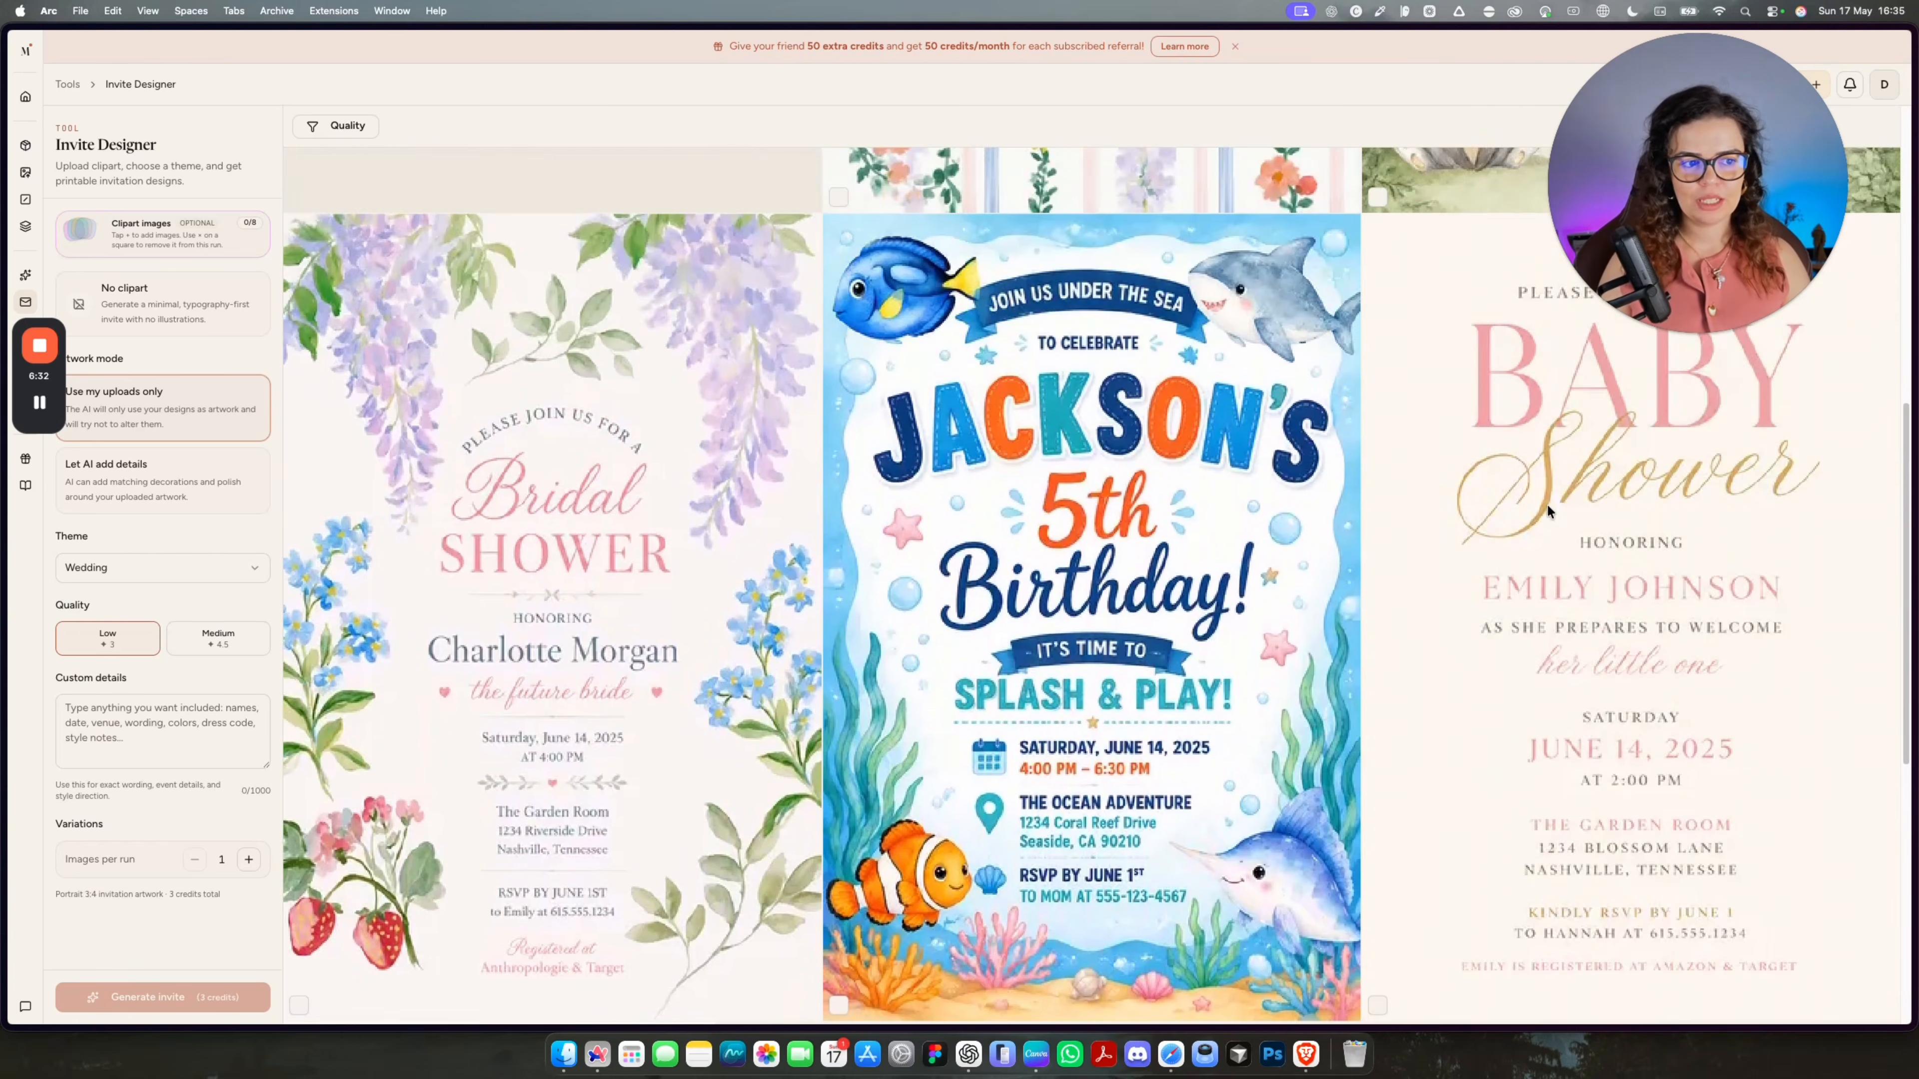
left_click(1632, 484)
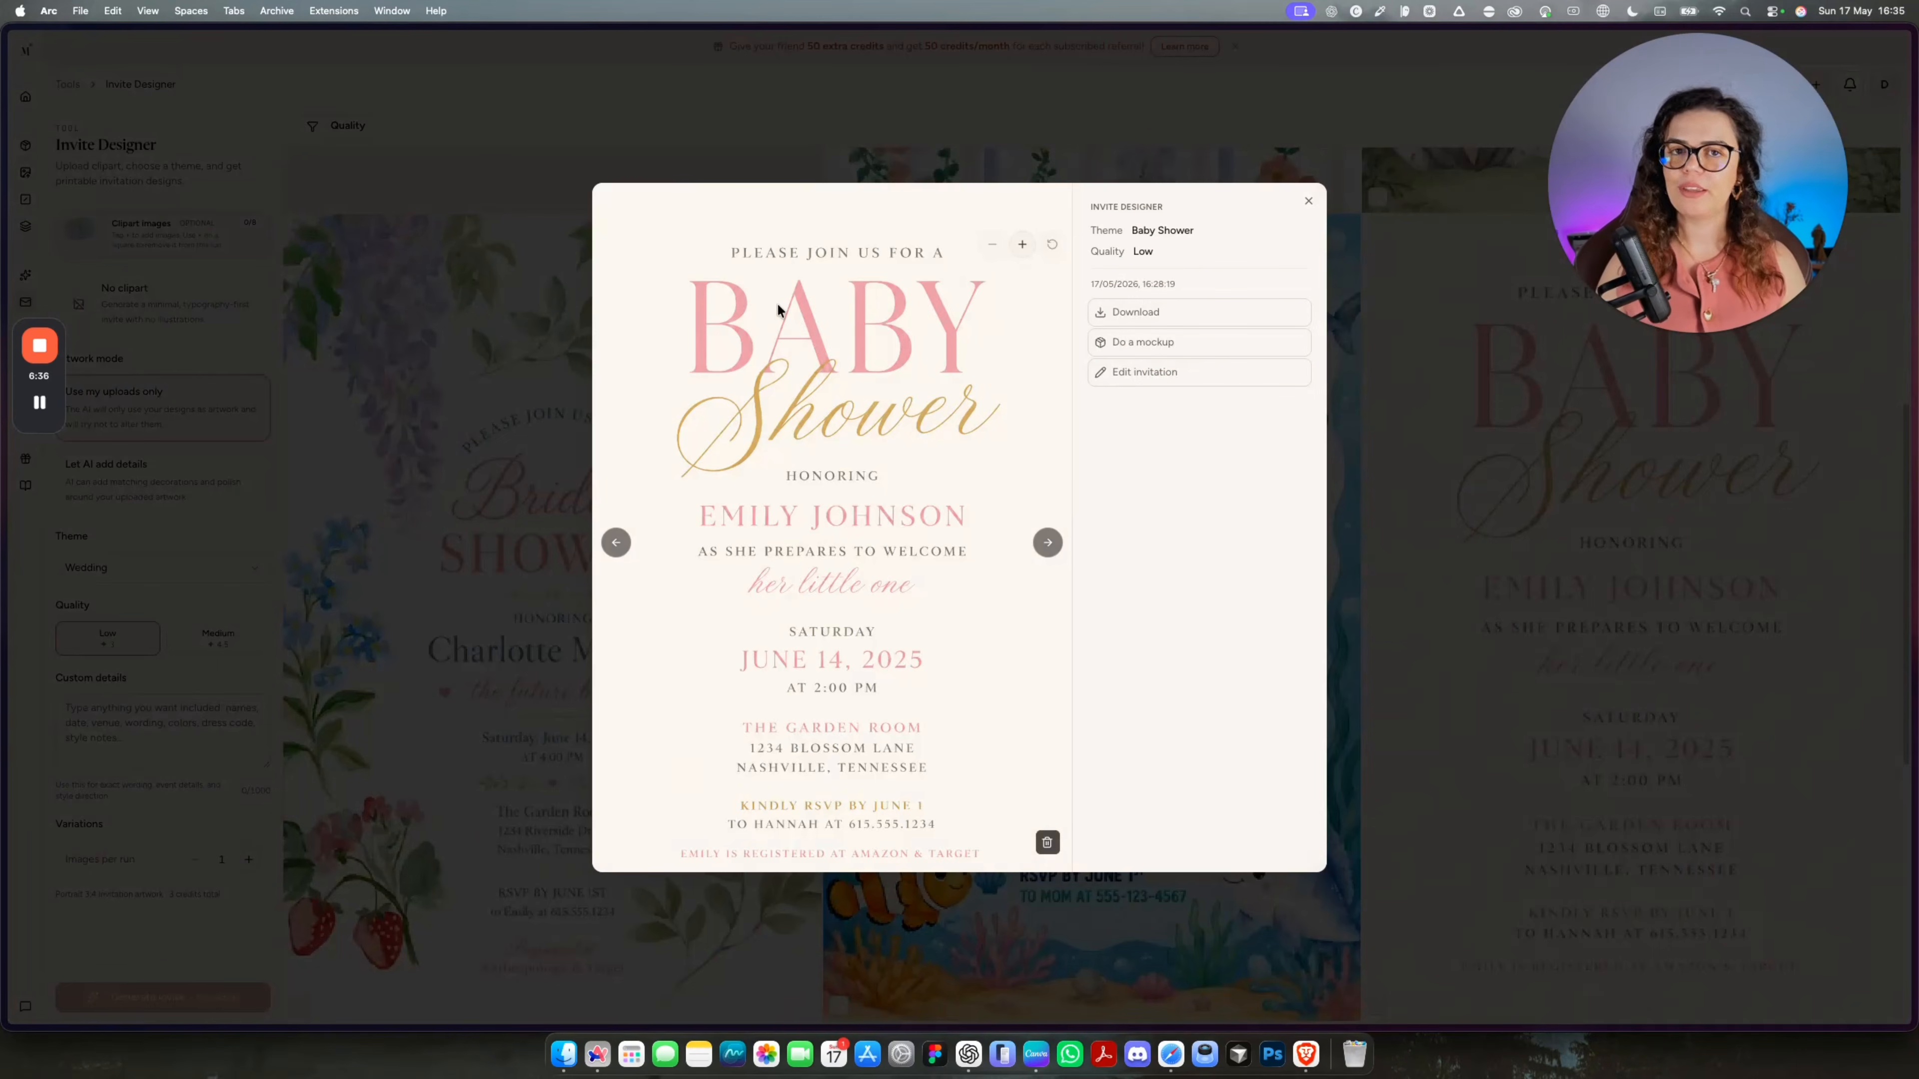
Review the generated under-the-sea birthday, bridal shower, woodland first birthday and wedding invitations one by one in the detail view.
left_click(1562, 499)
left_click(986, 355)
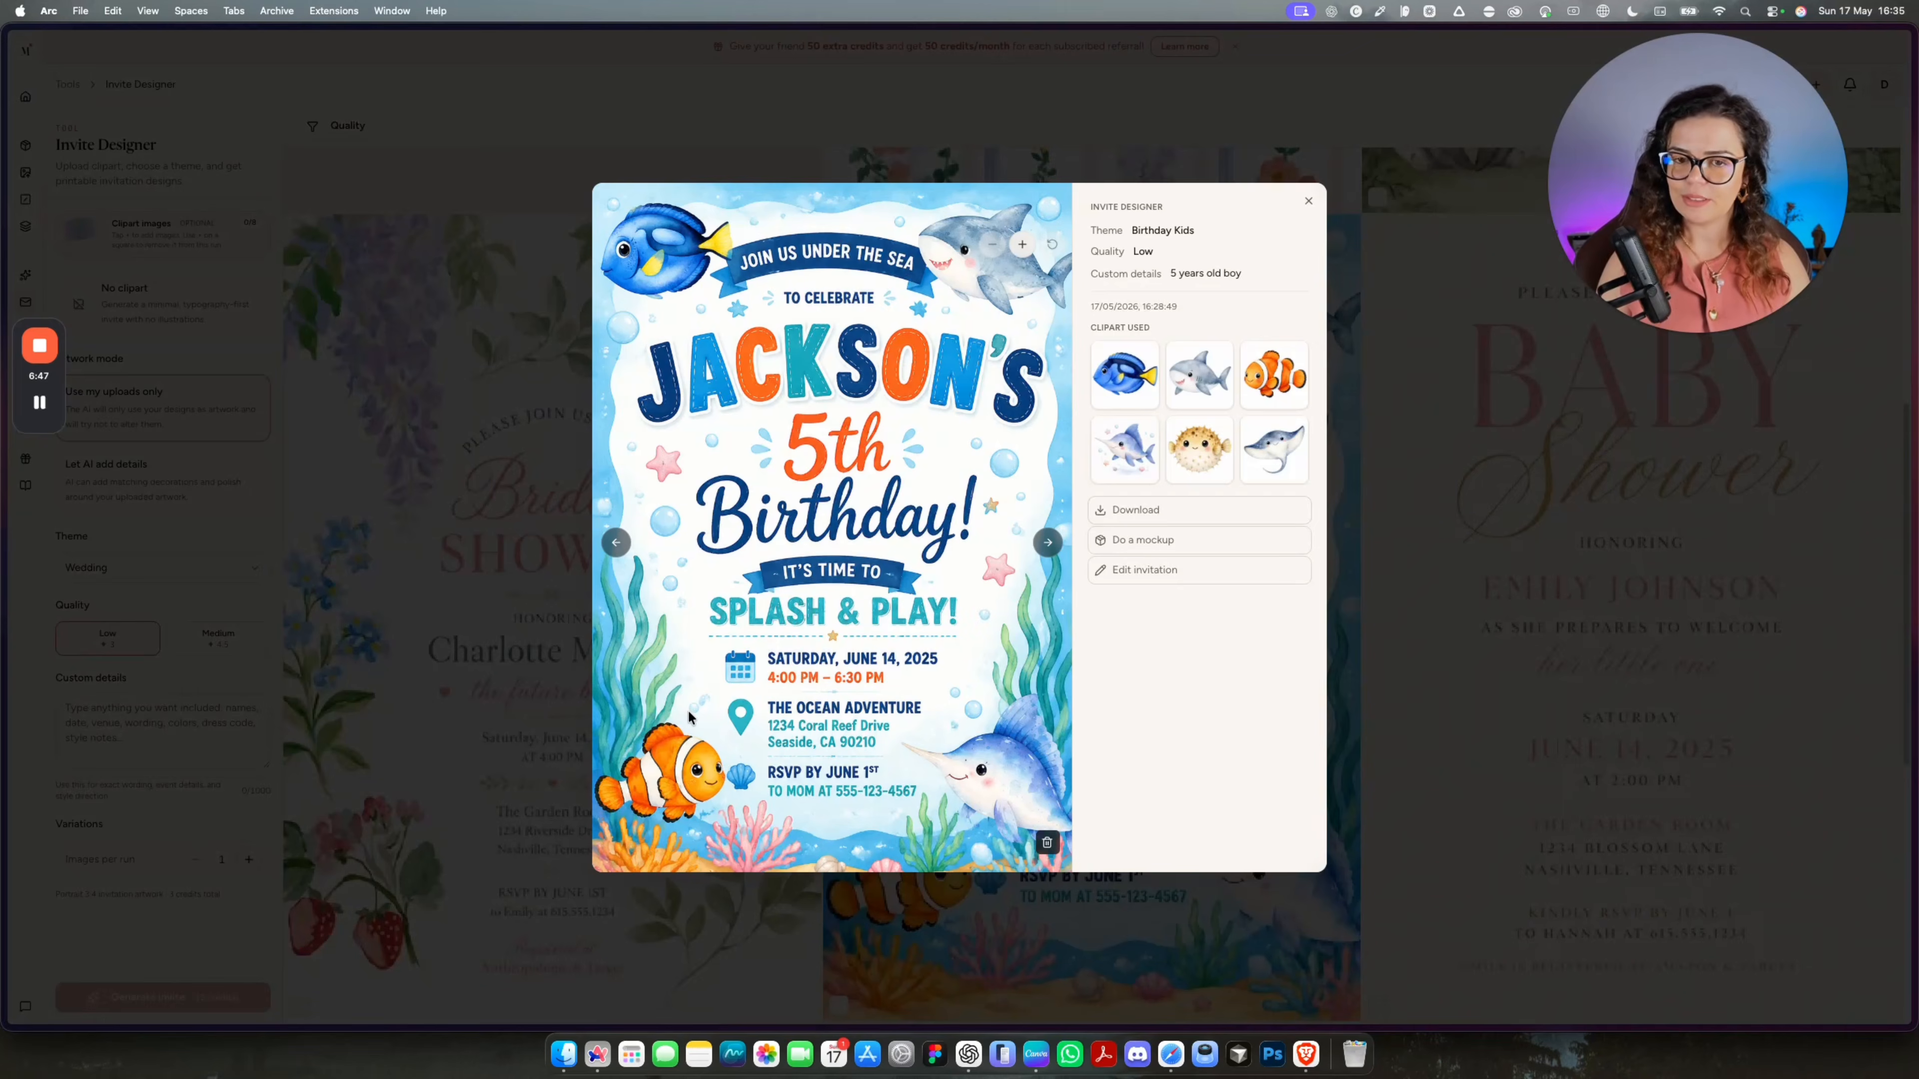
left_click(402, 687)
left_click(536, 557)
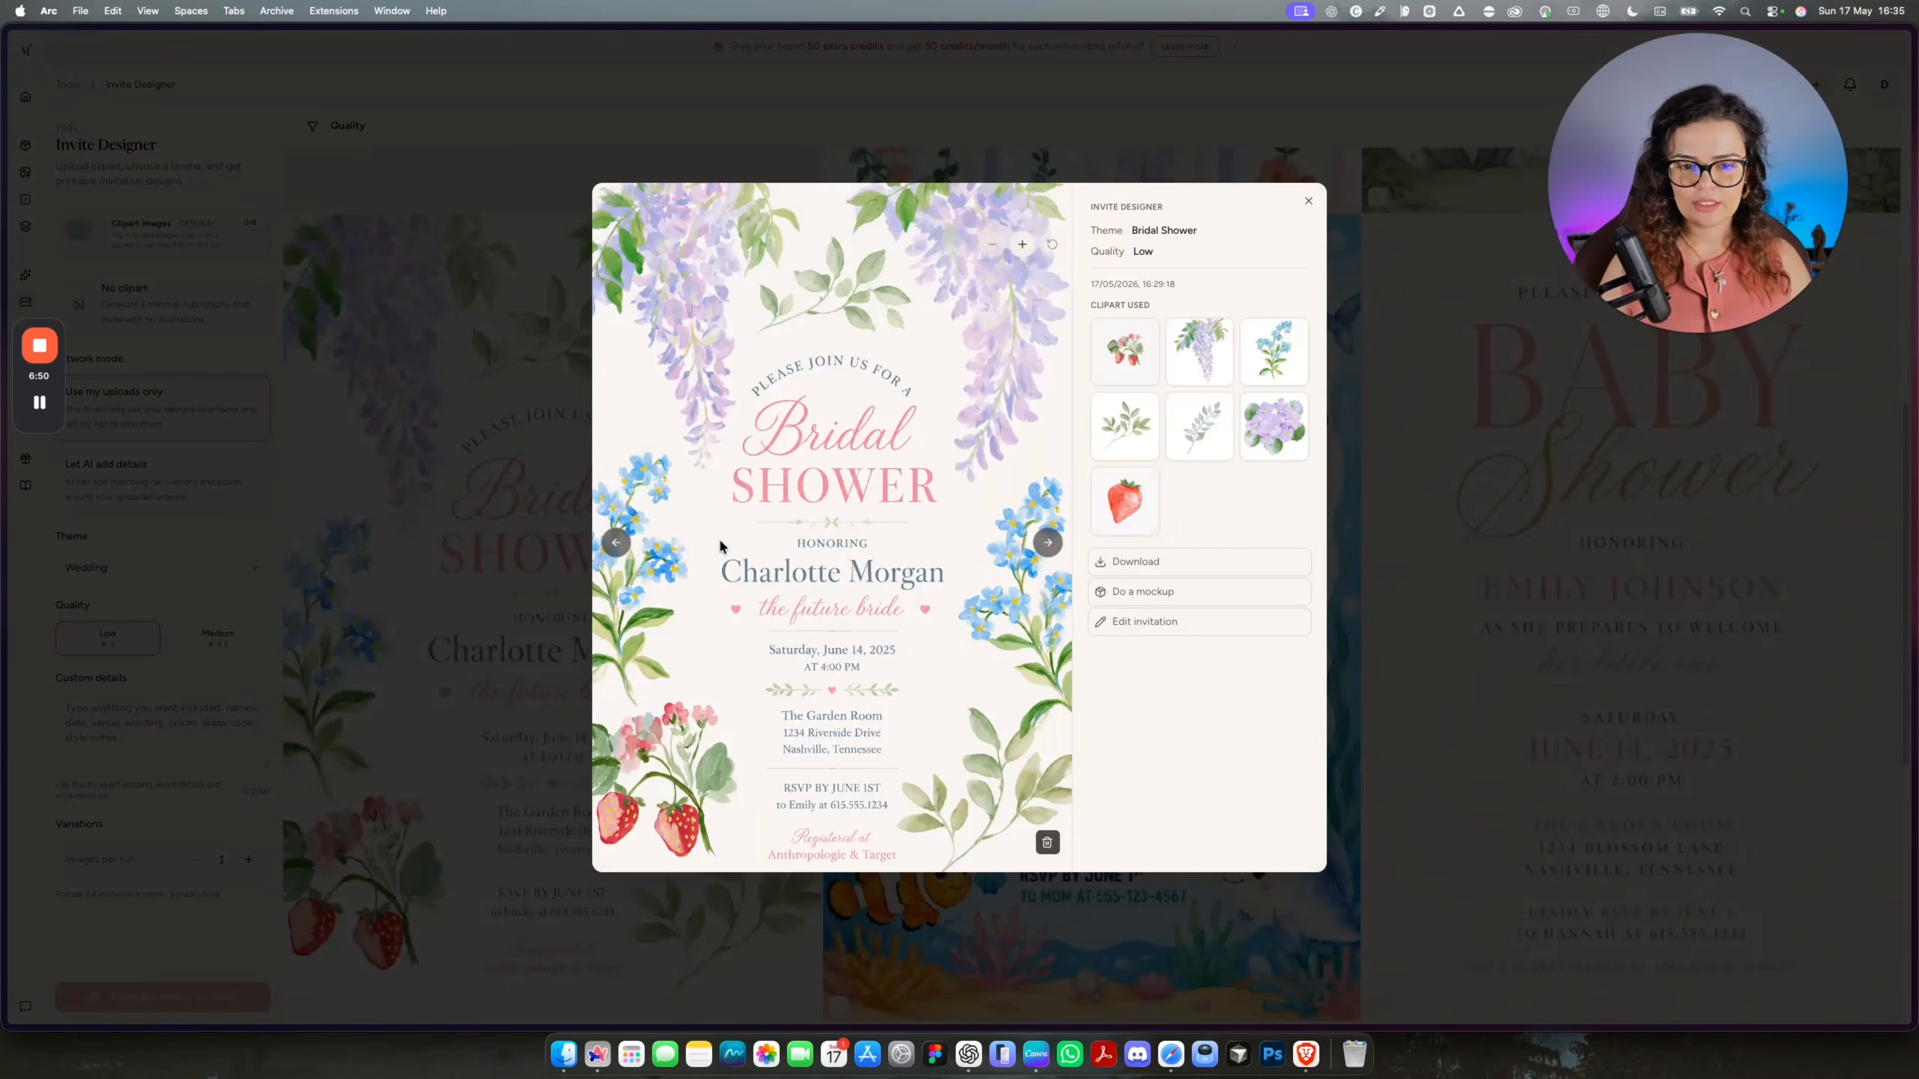
left_click(616, 544)
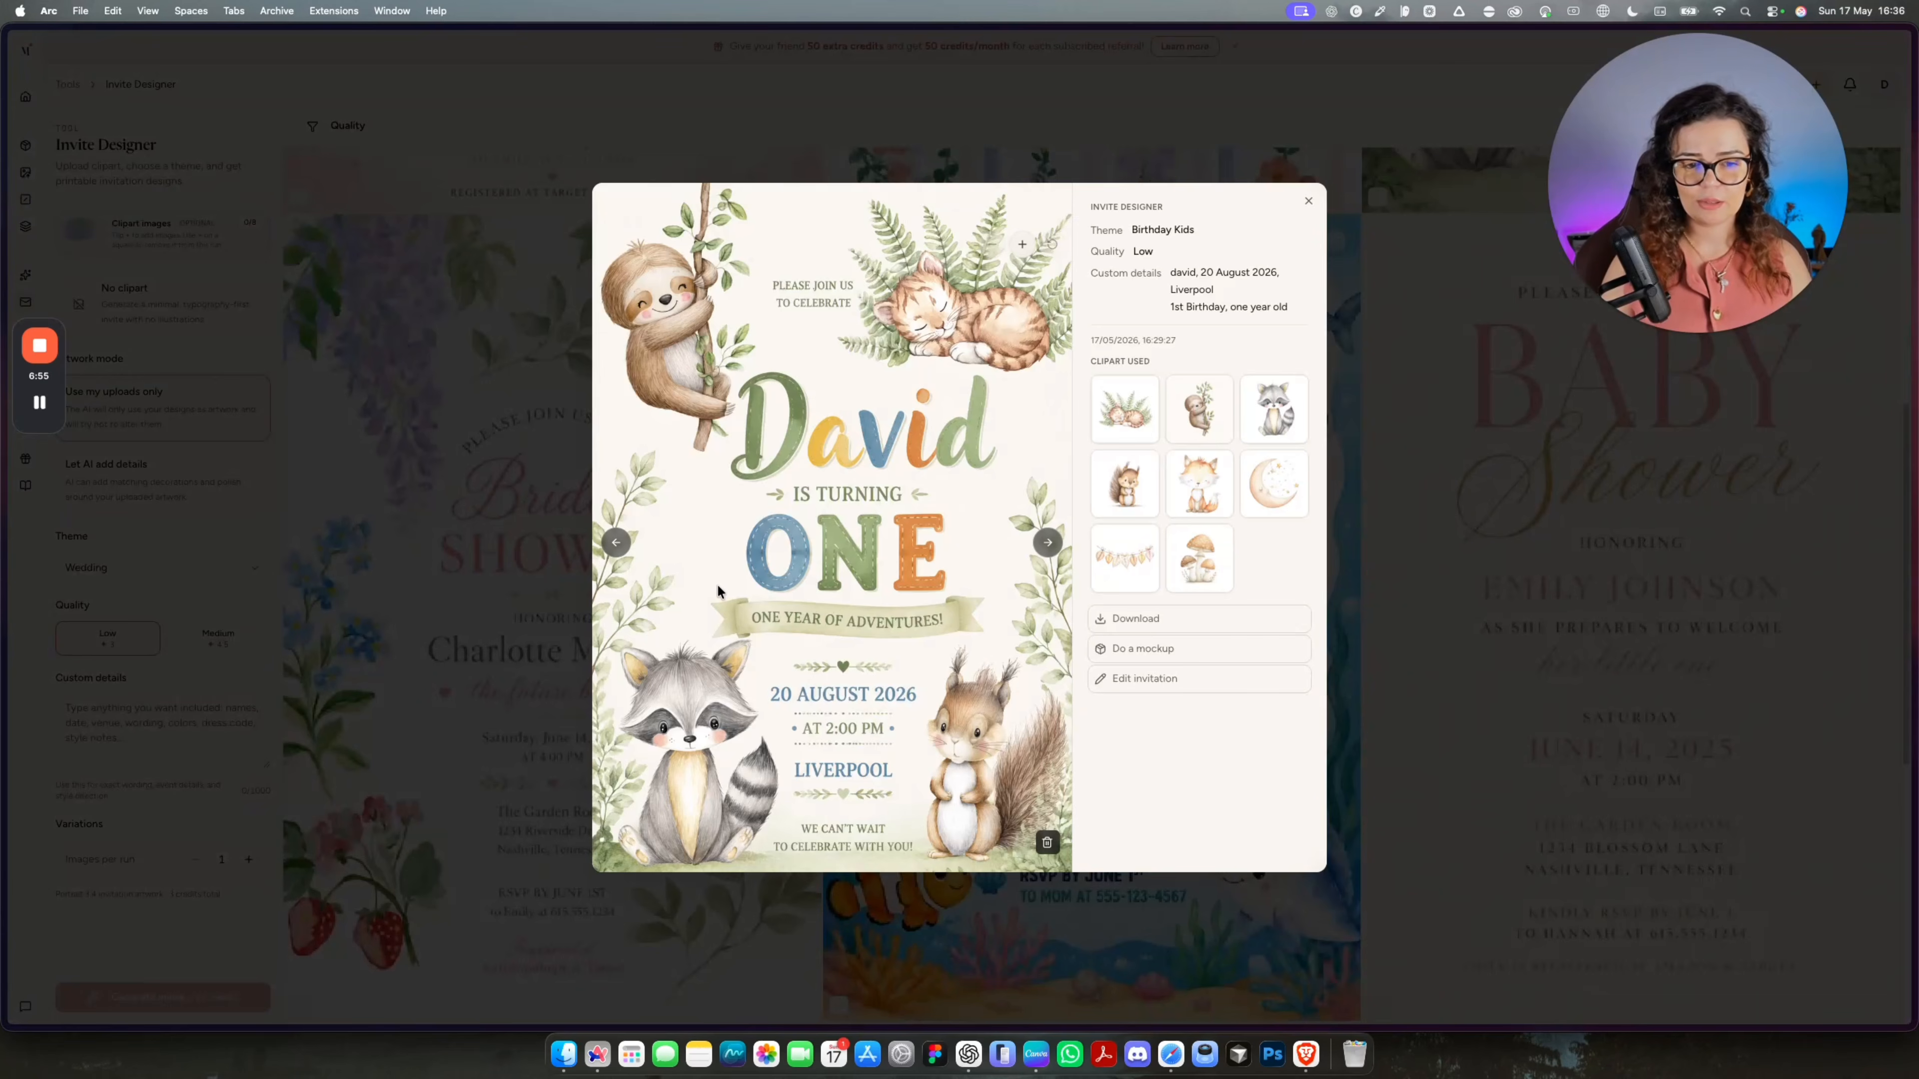
left_click(617, 543)
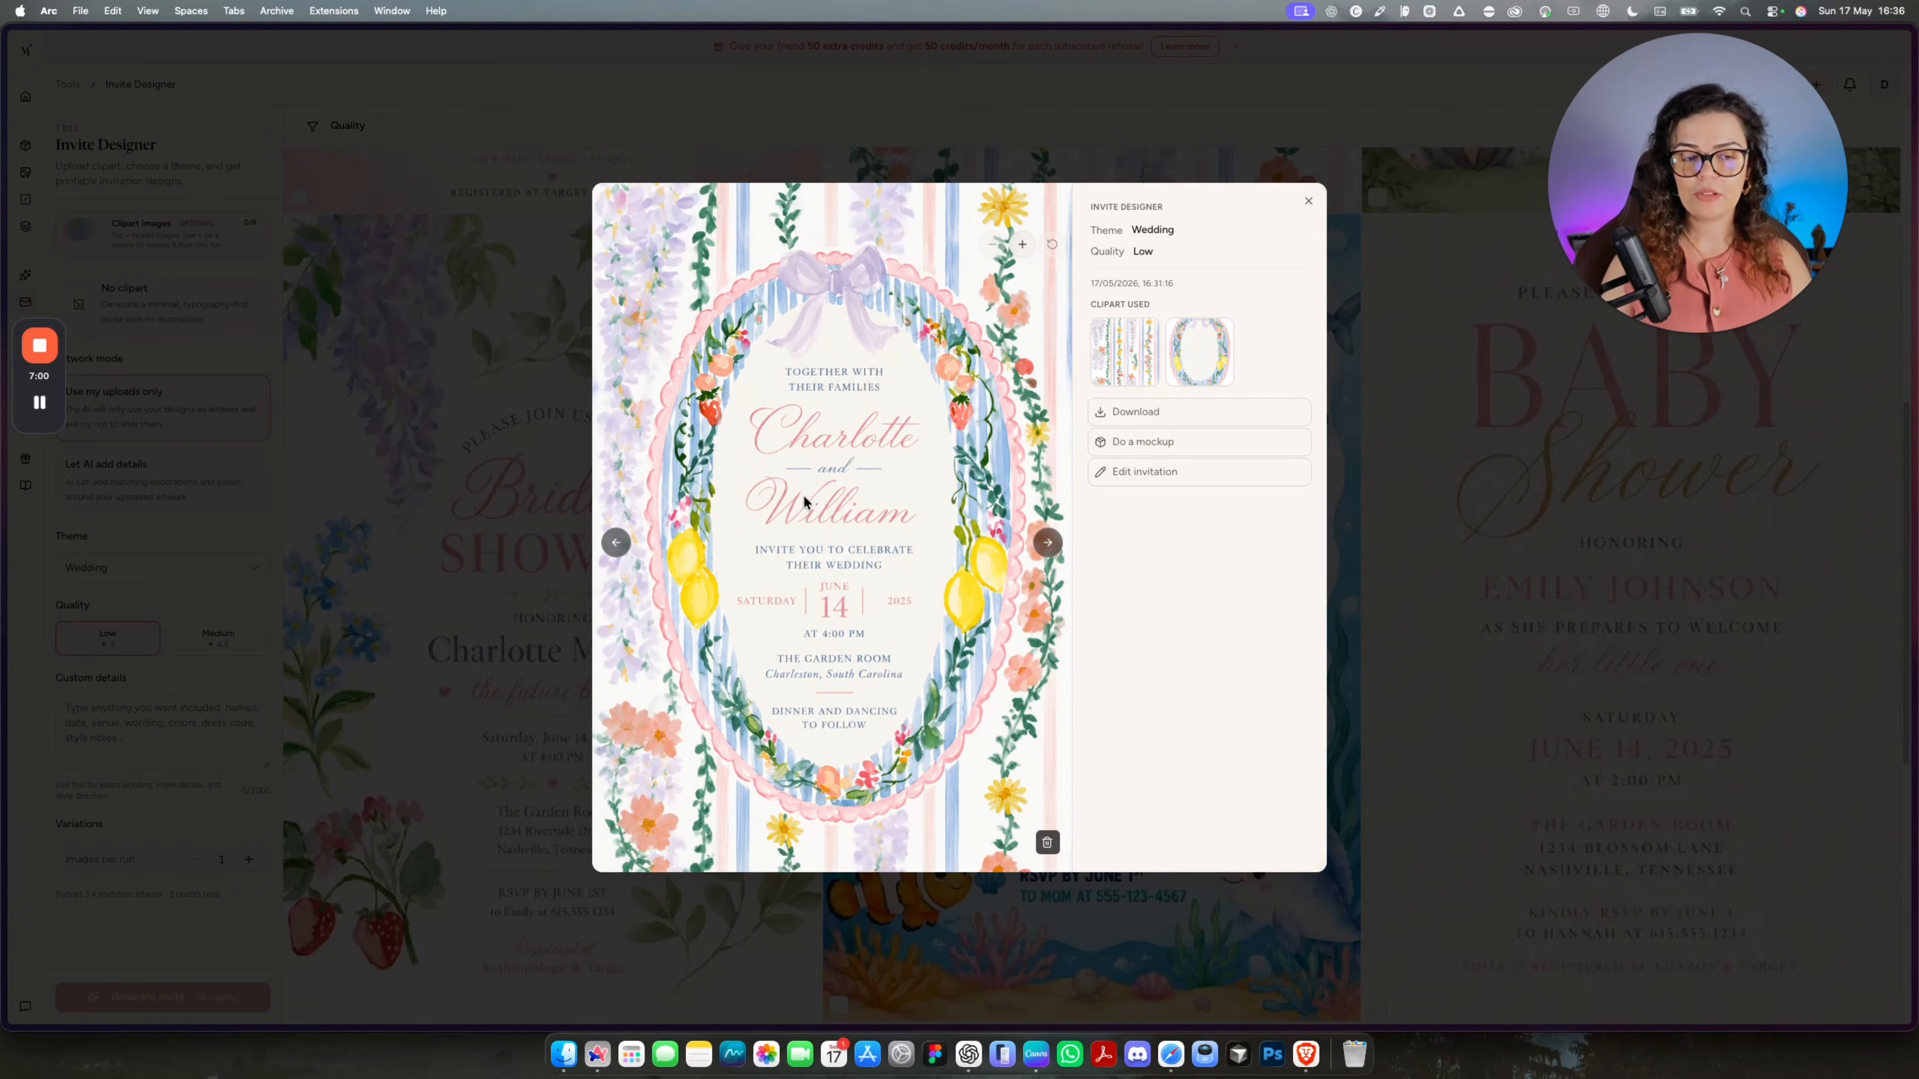
Open the edit option of the wedding invitation and look at the field for describing changes.
left_click(1133, 473)
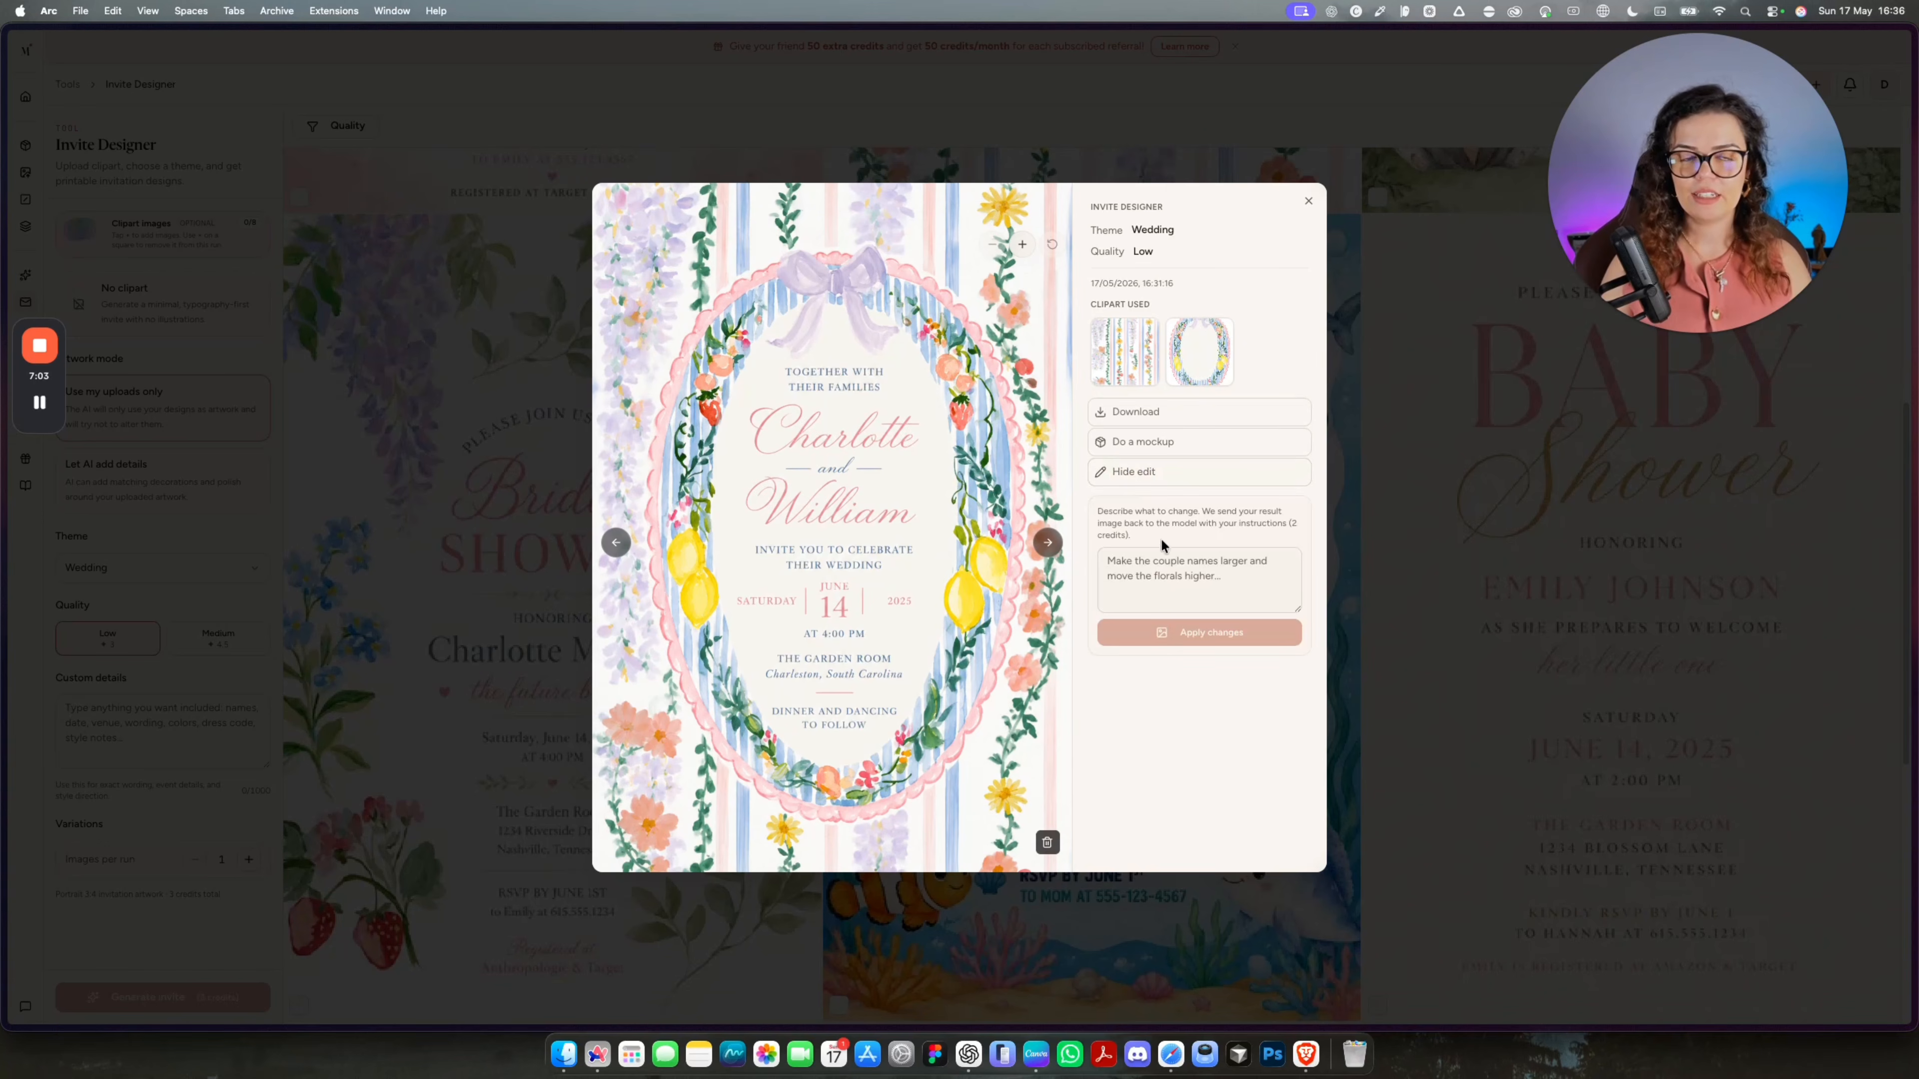
left_click(1163, 568)
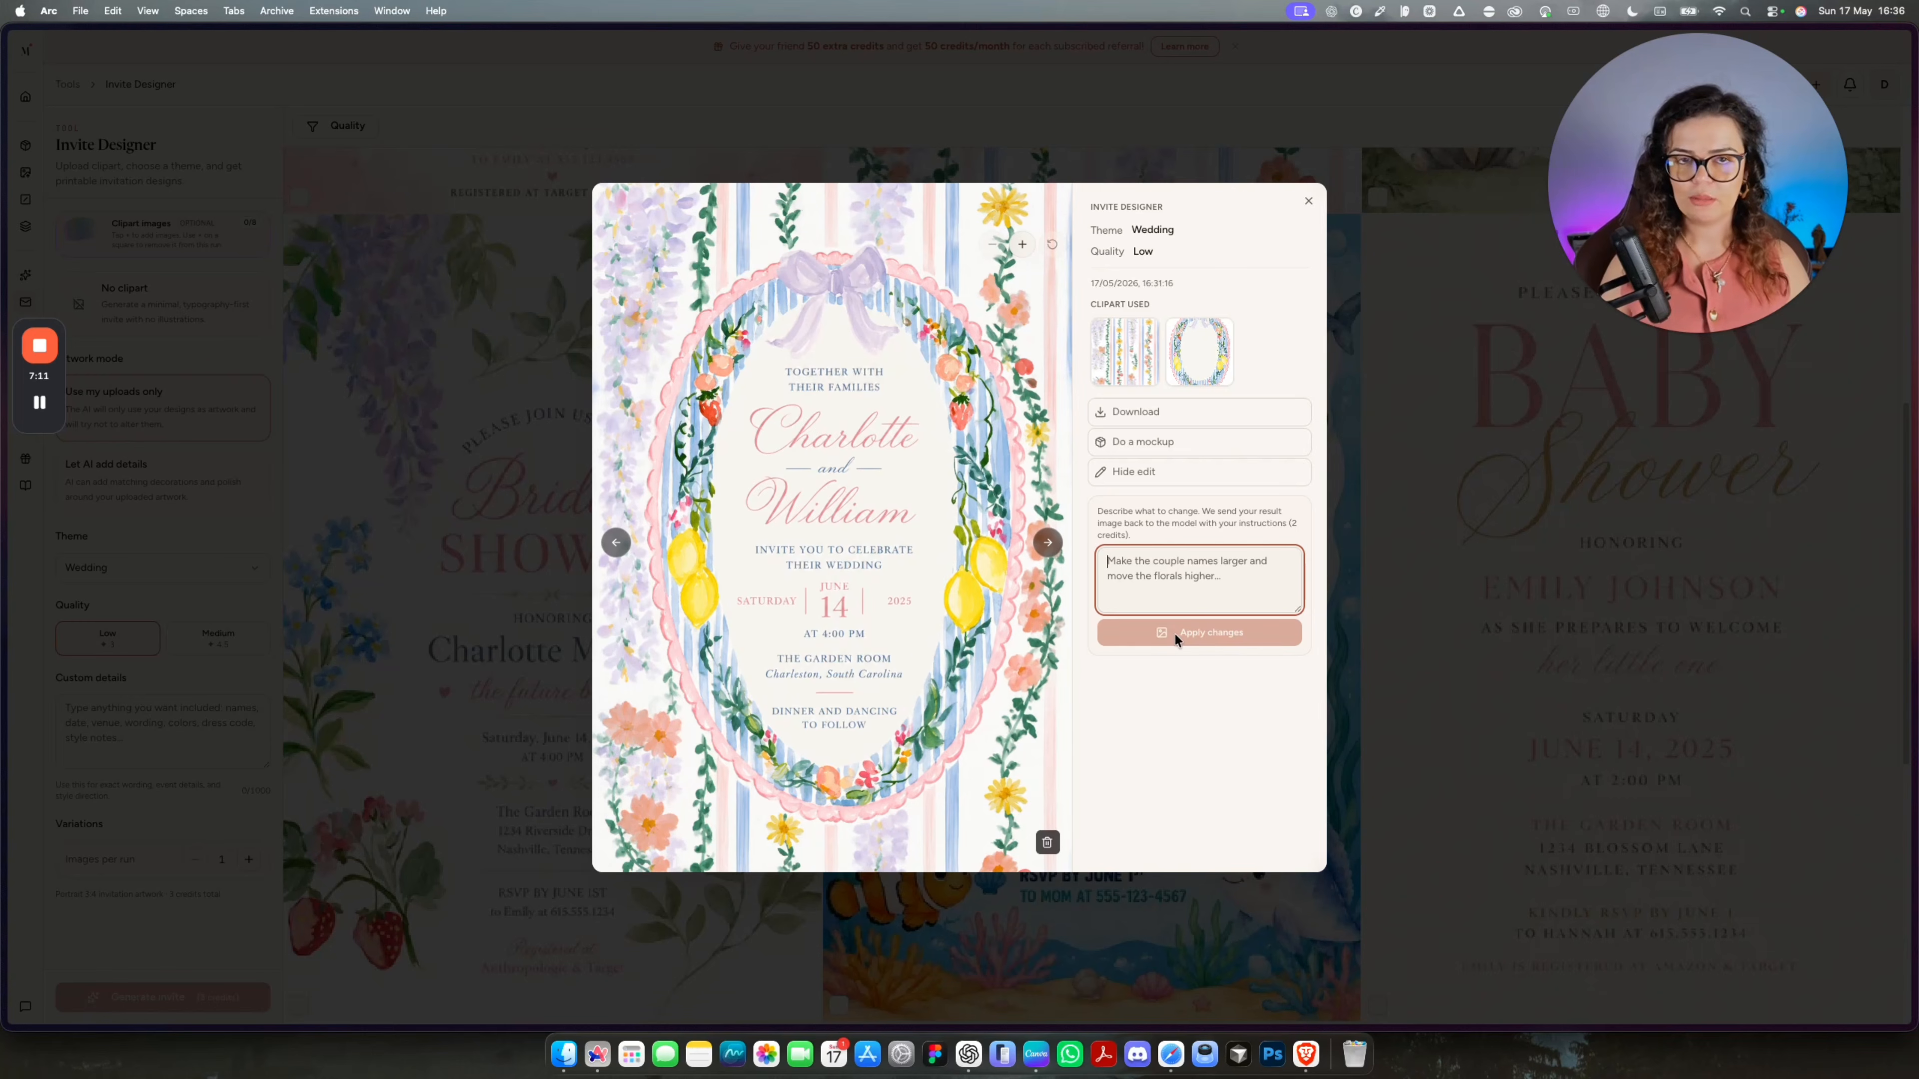
left_click(1123, 540)
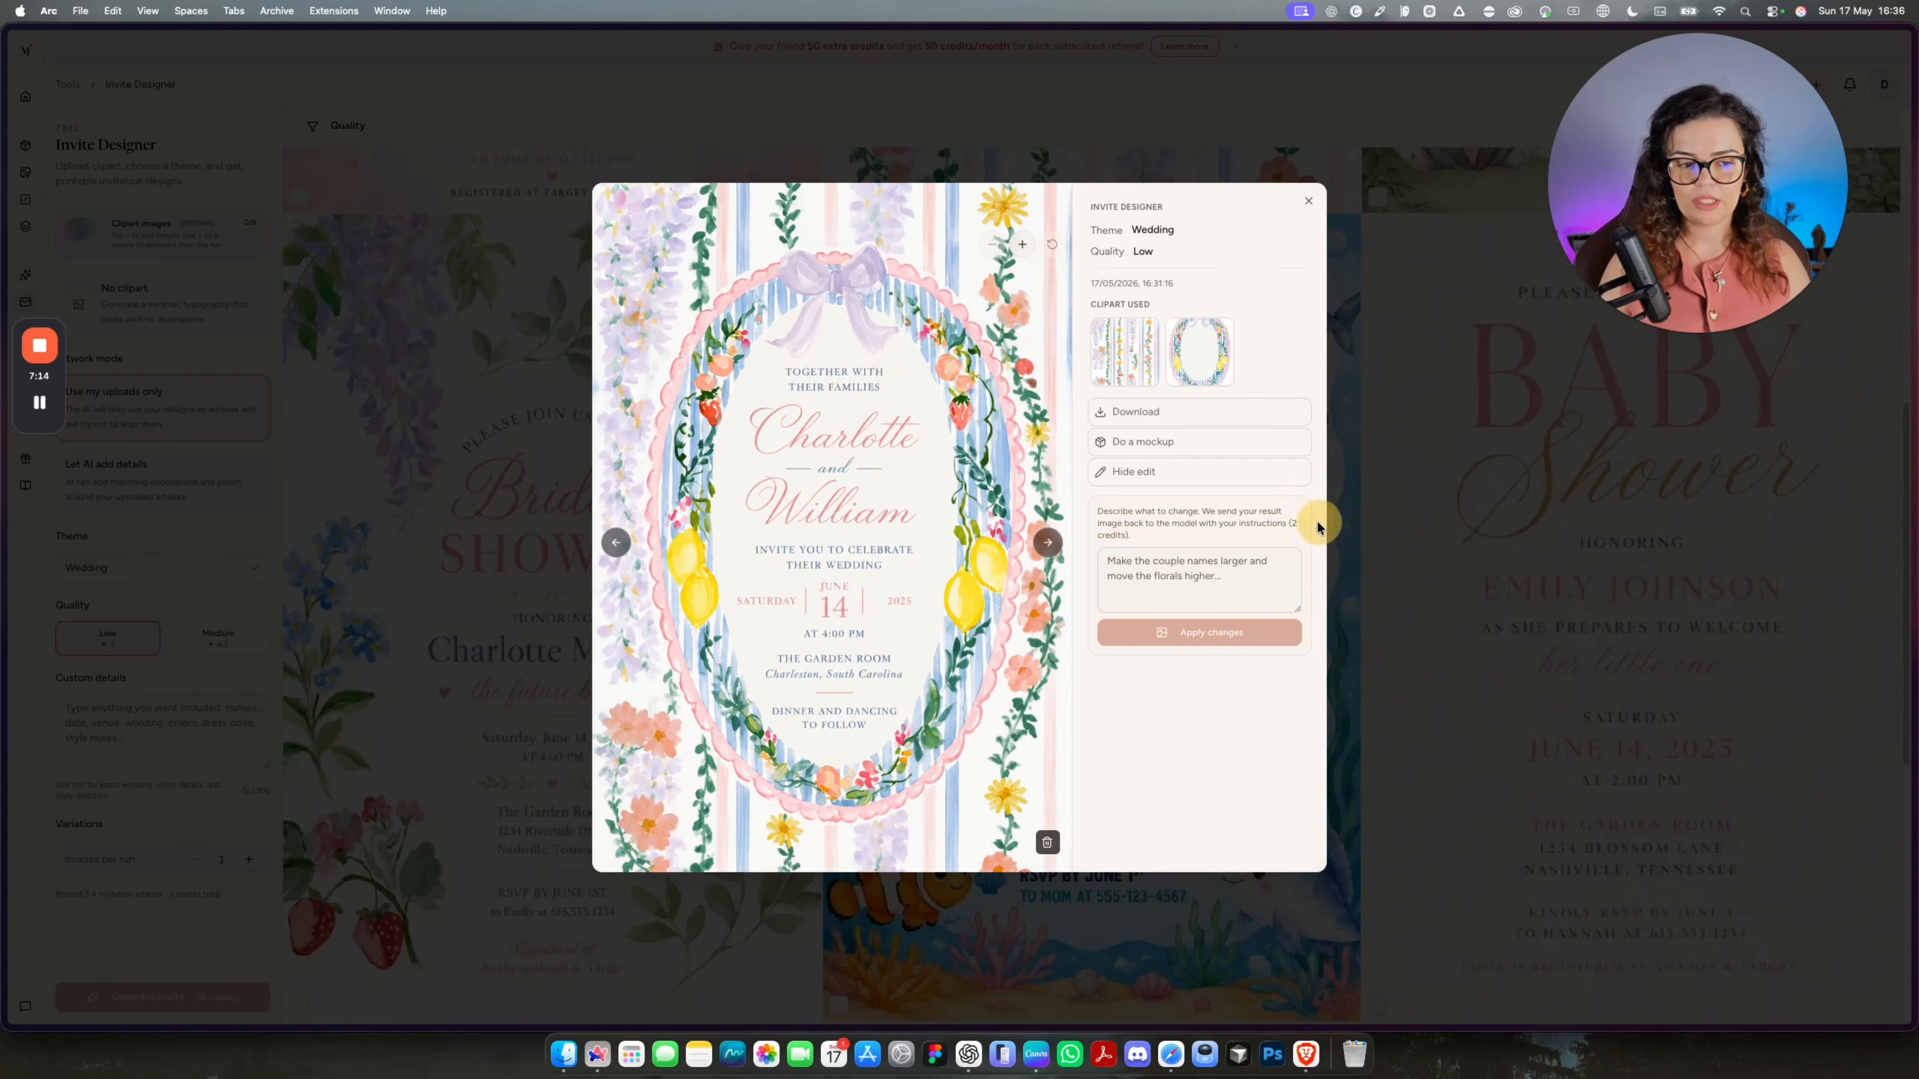
Send the wedding invitation to the catalog mockups and generate one indoor, front-view, square 2K mockup with the Wedding theme.
left_click(1142, 443)
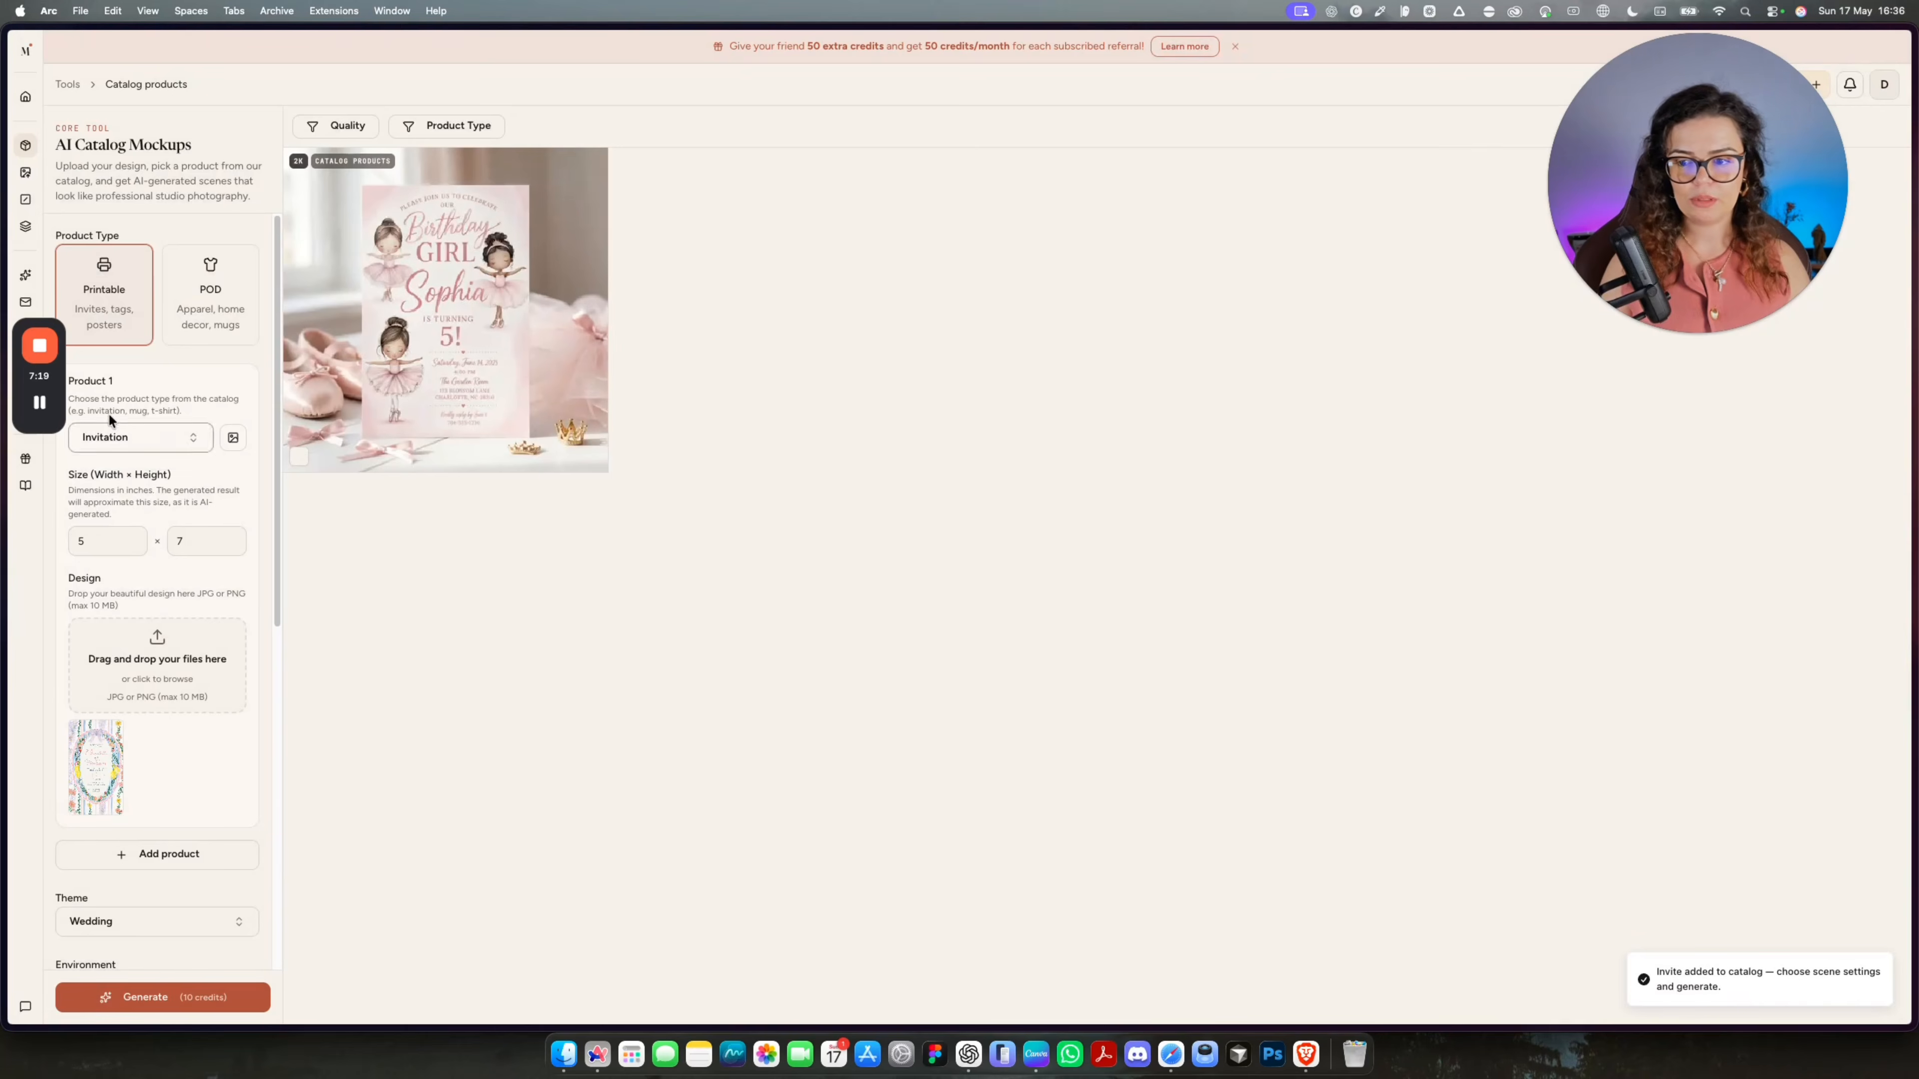
scroll(150, 423, "down", 5)
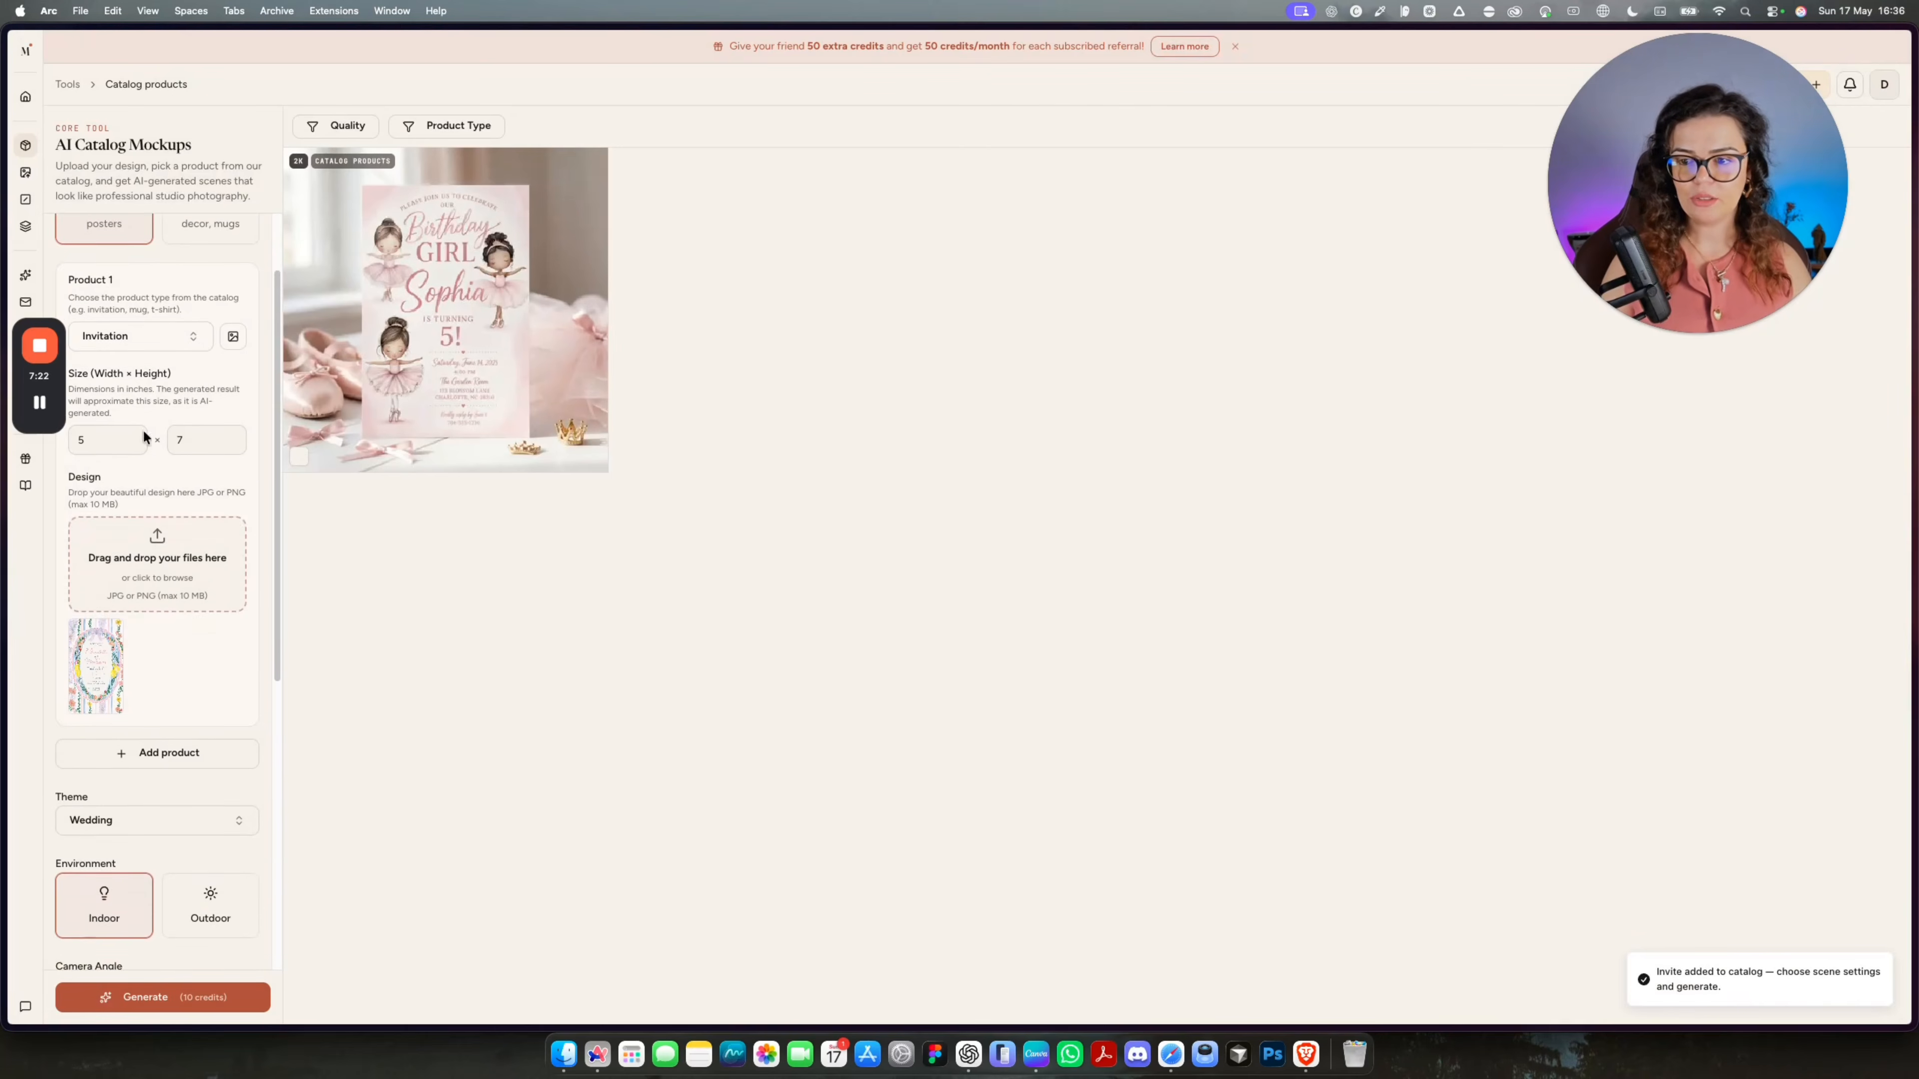
scroll(164, 635, "down", 4)
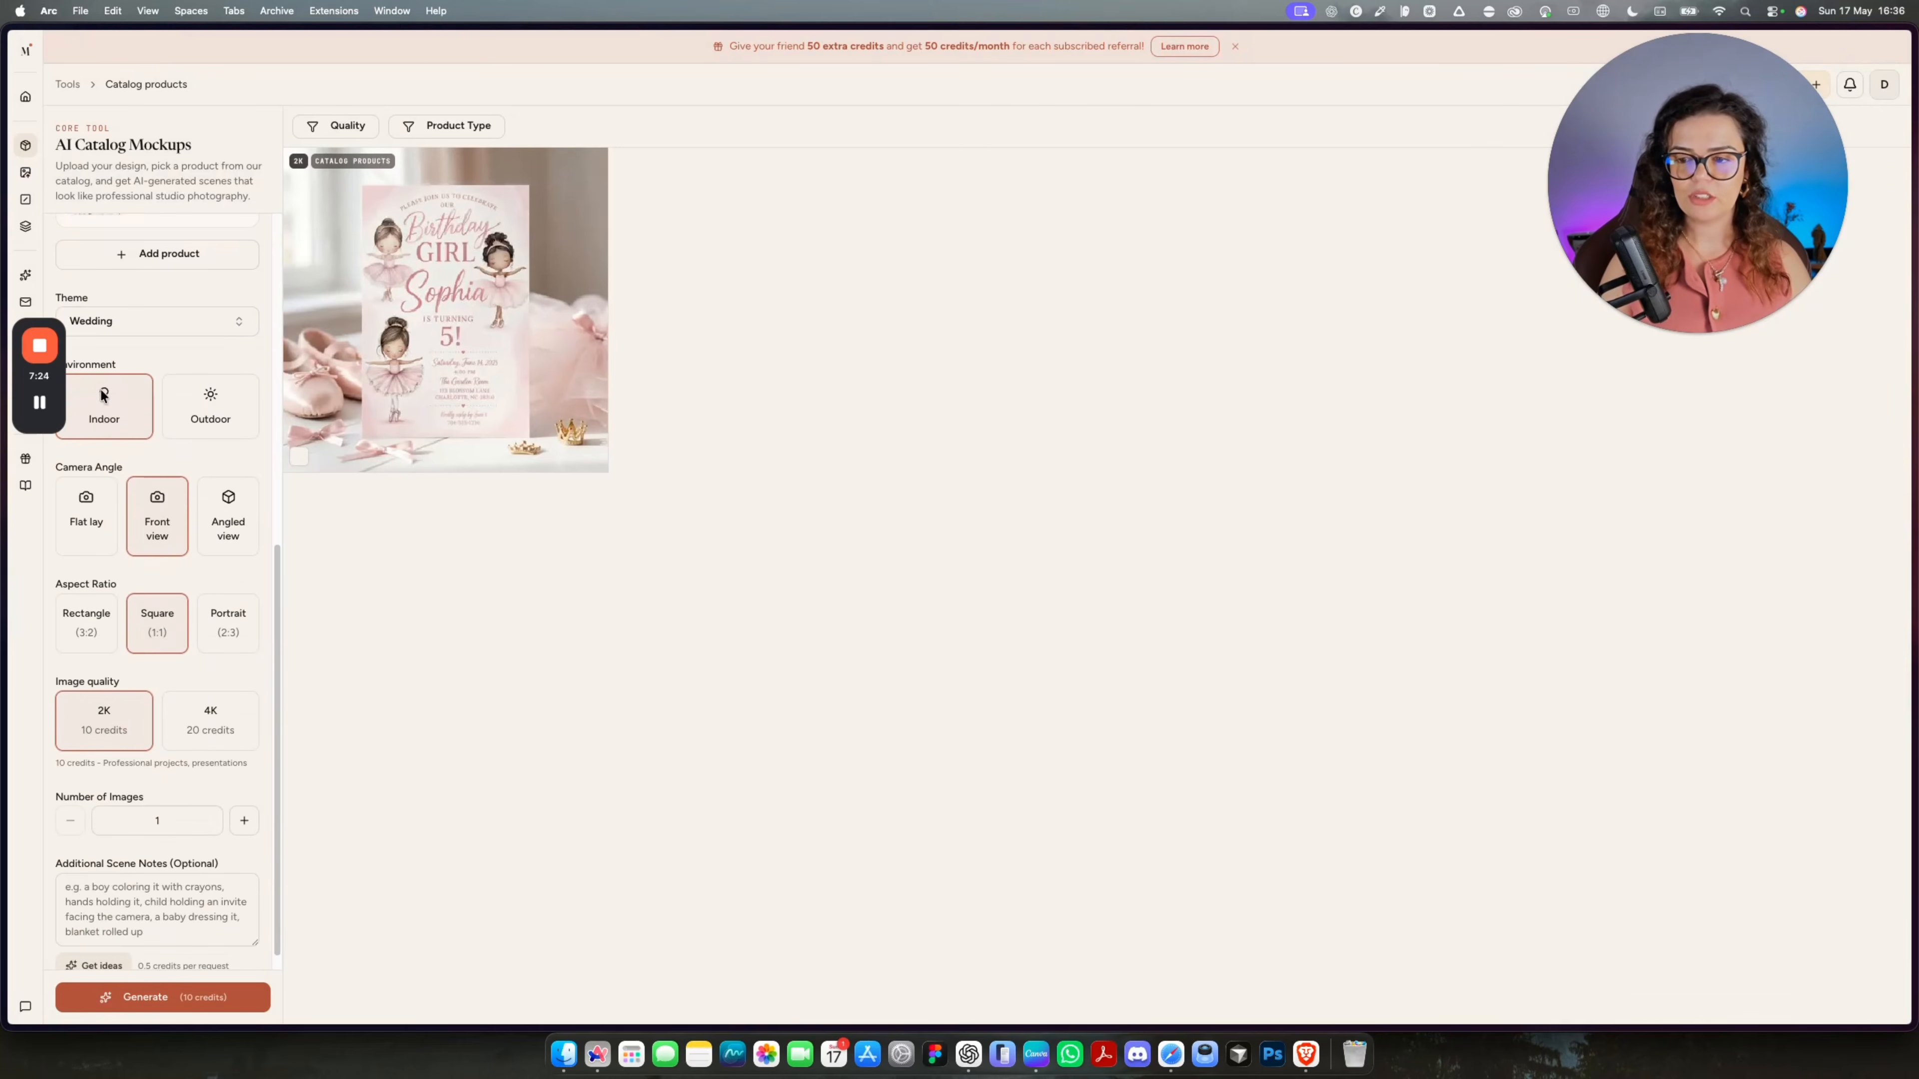
left_click(145, 885)
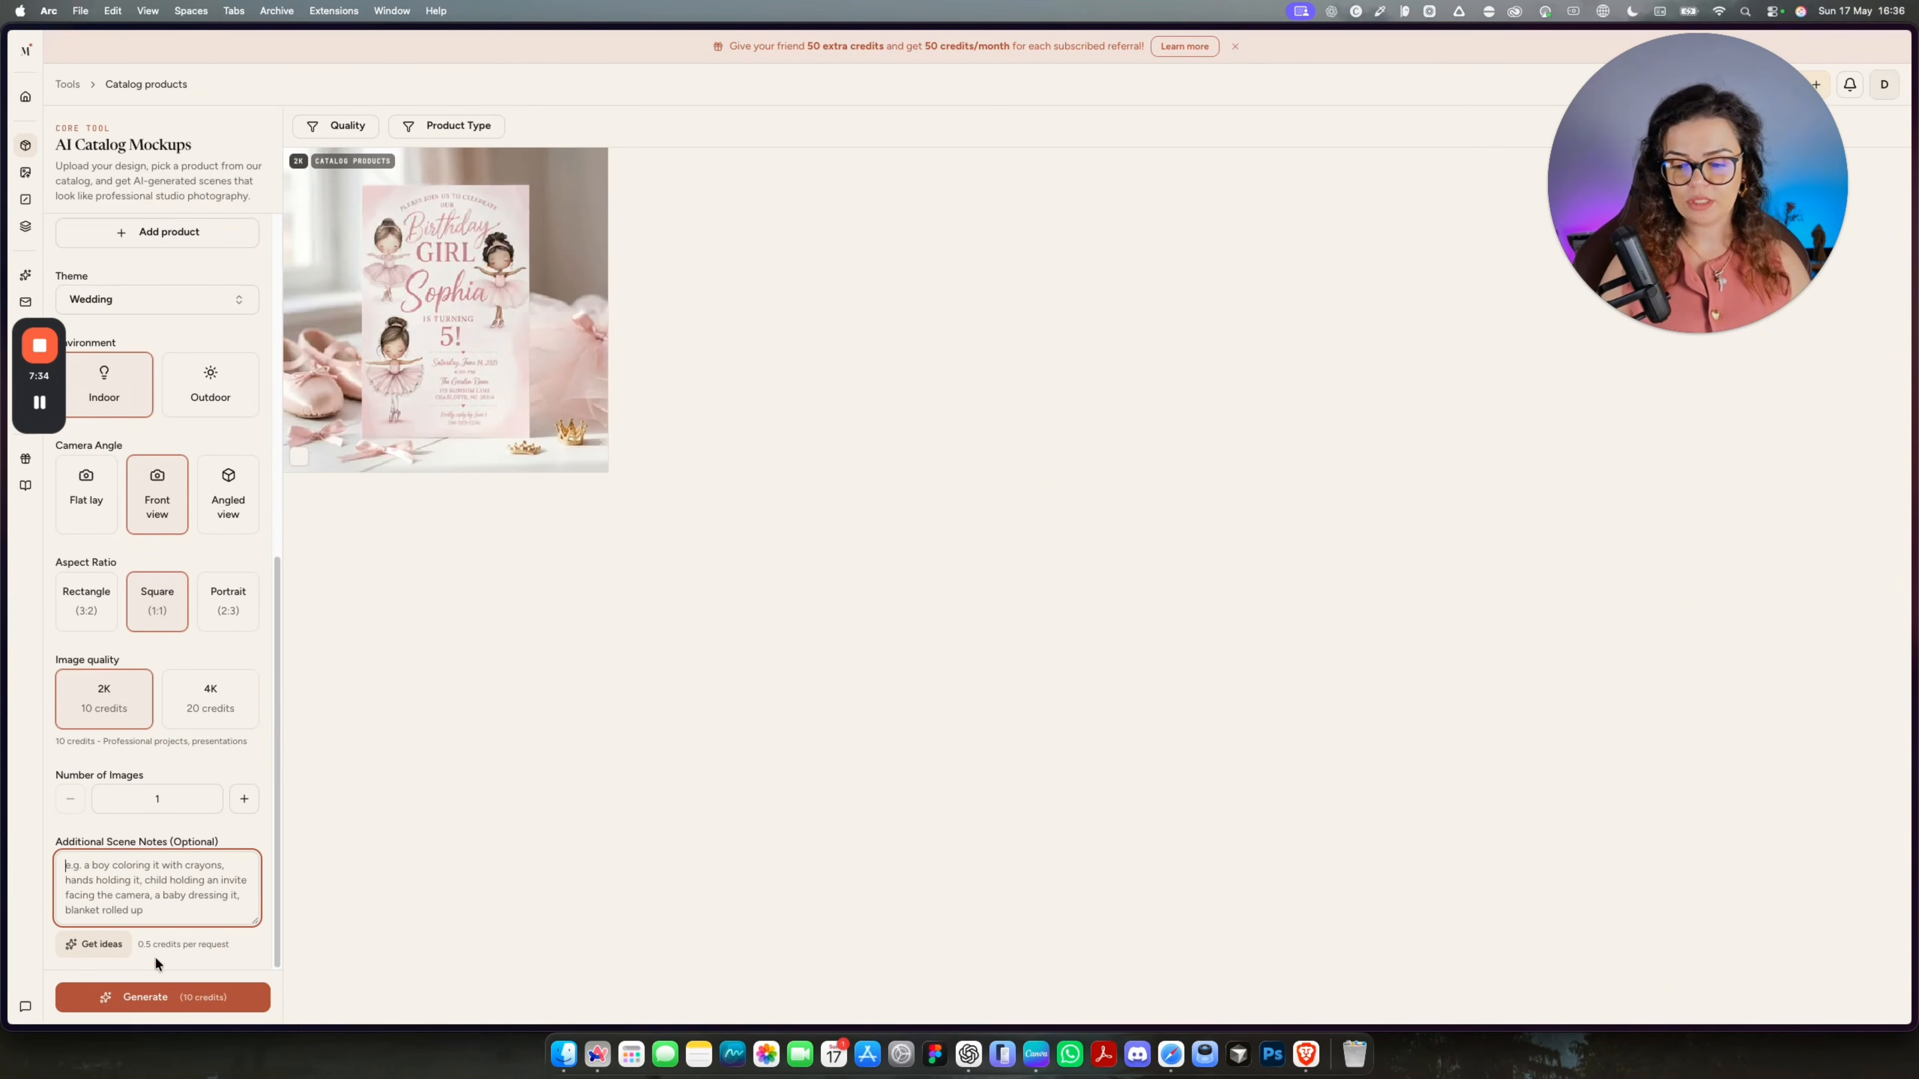
left_click(171, 1001)
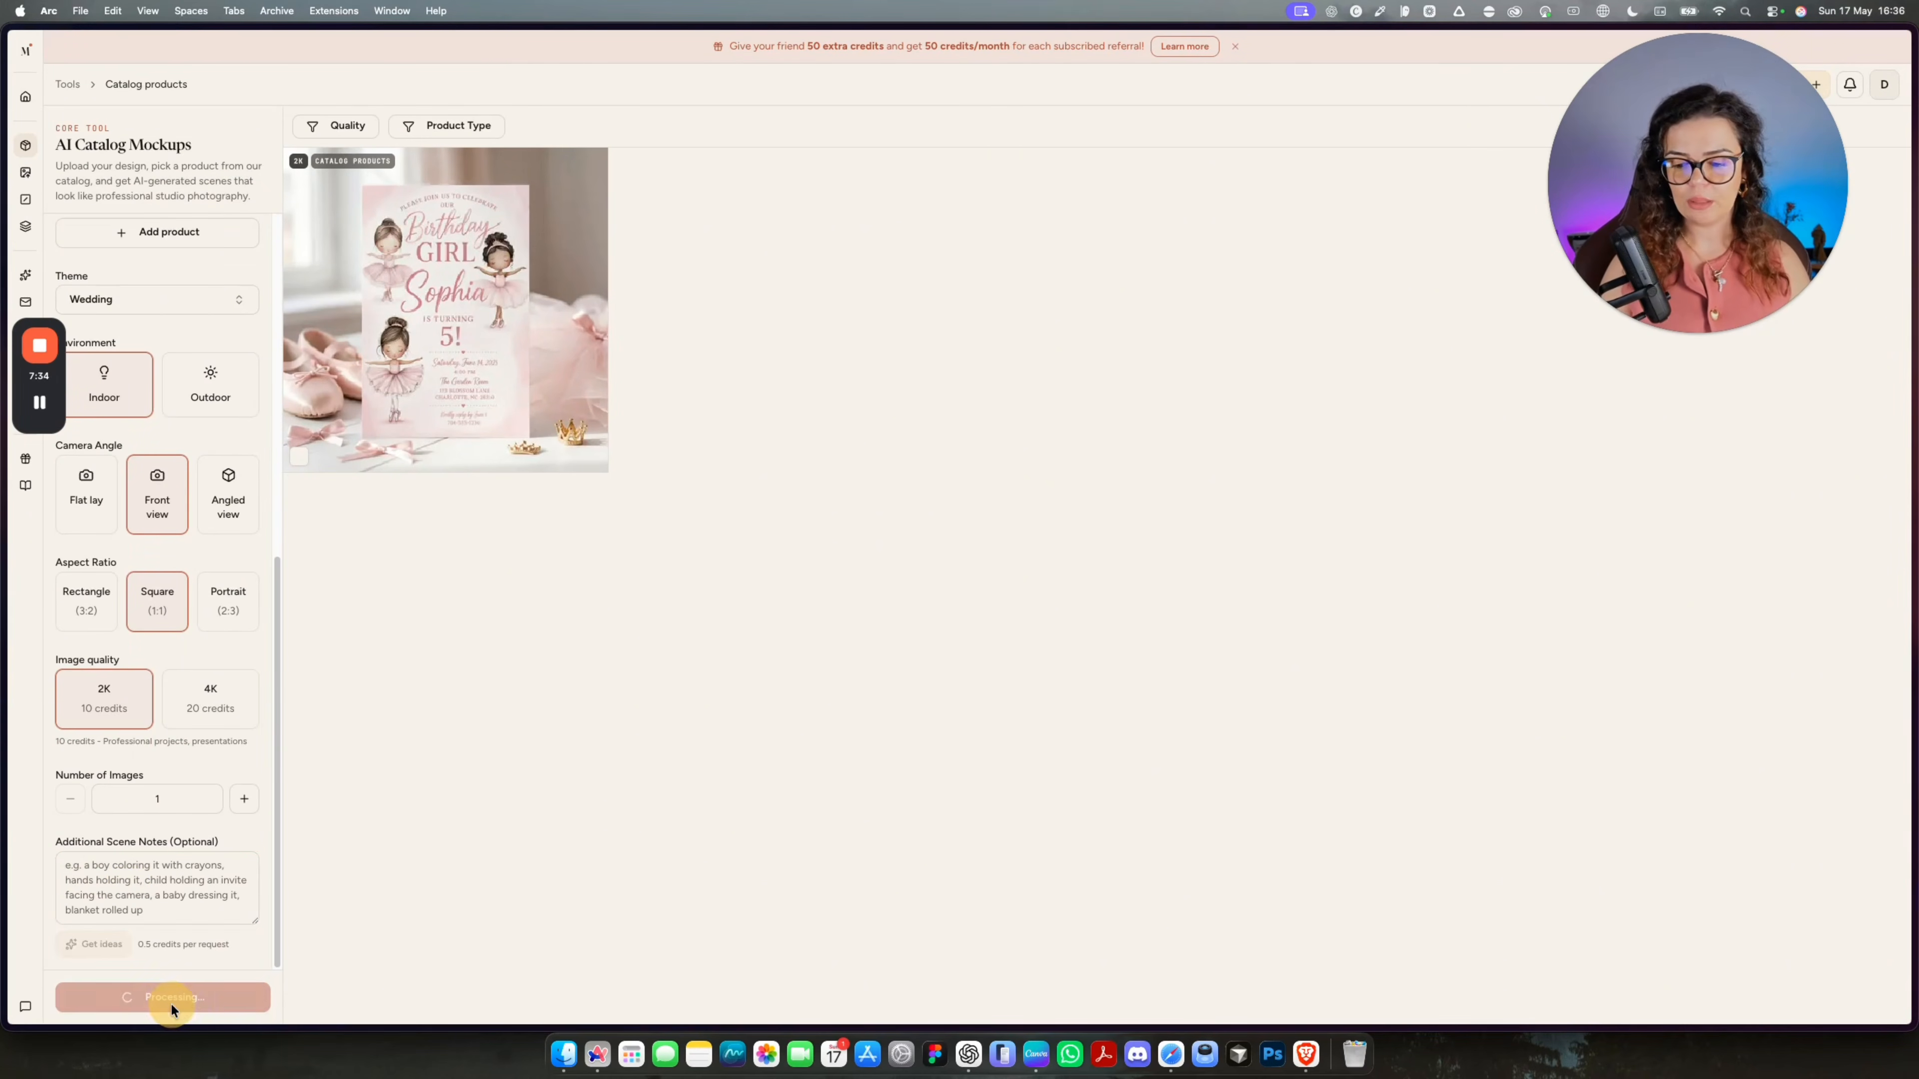
Enlarge the existing ballerina birthday mockup to examine it, and close the preview.
left_click(440, 249)
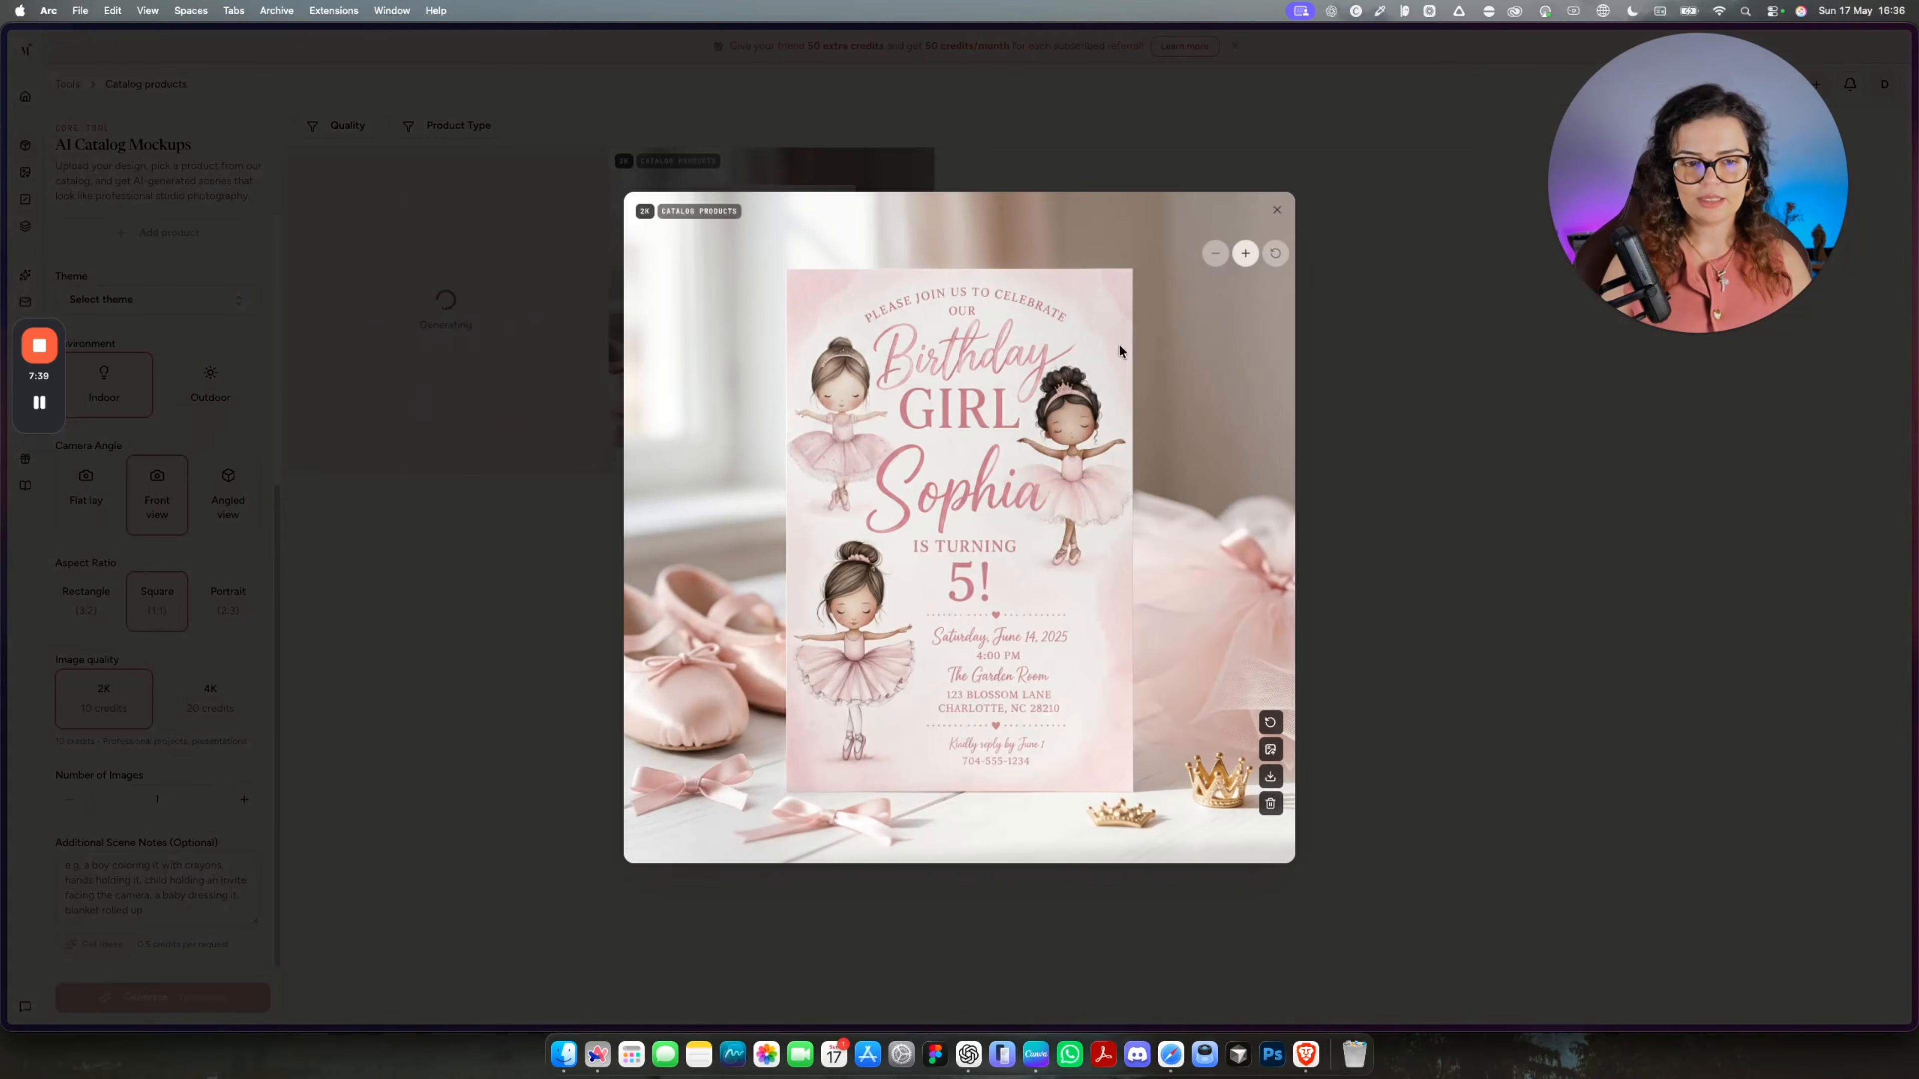
left_click(445, 456)
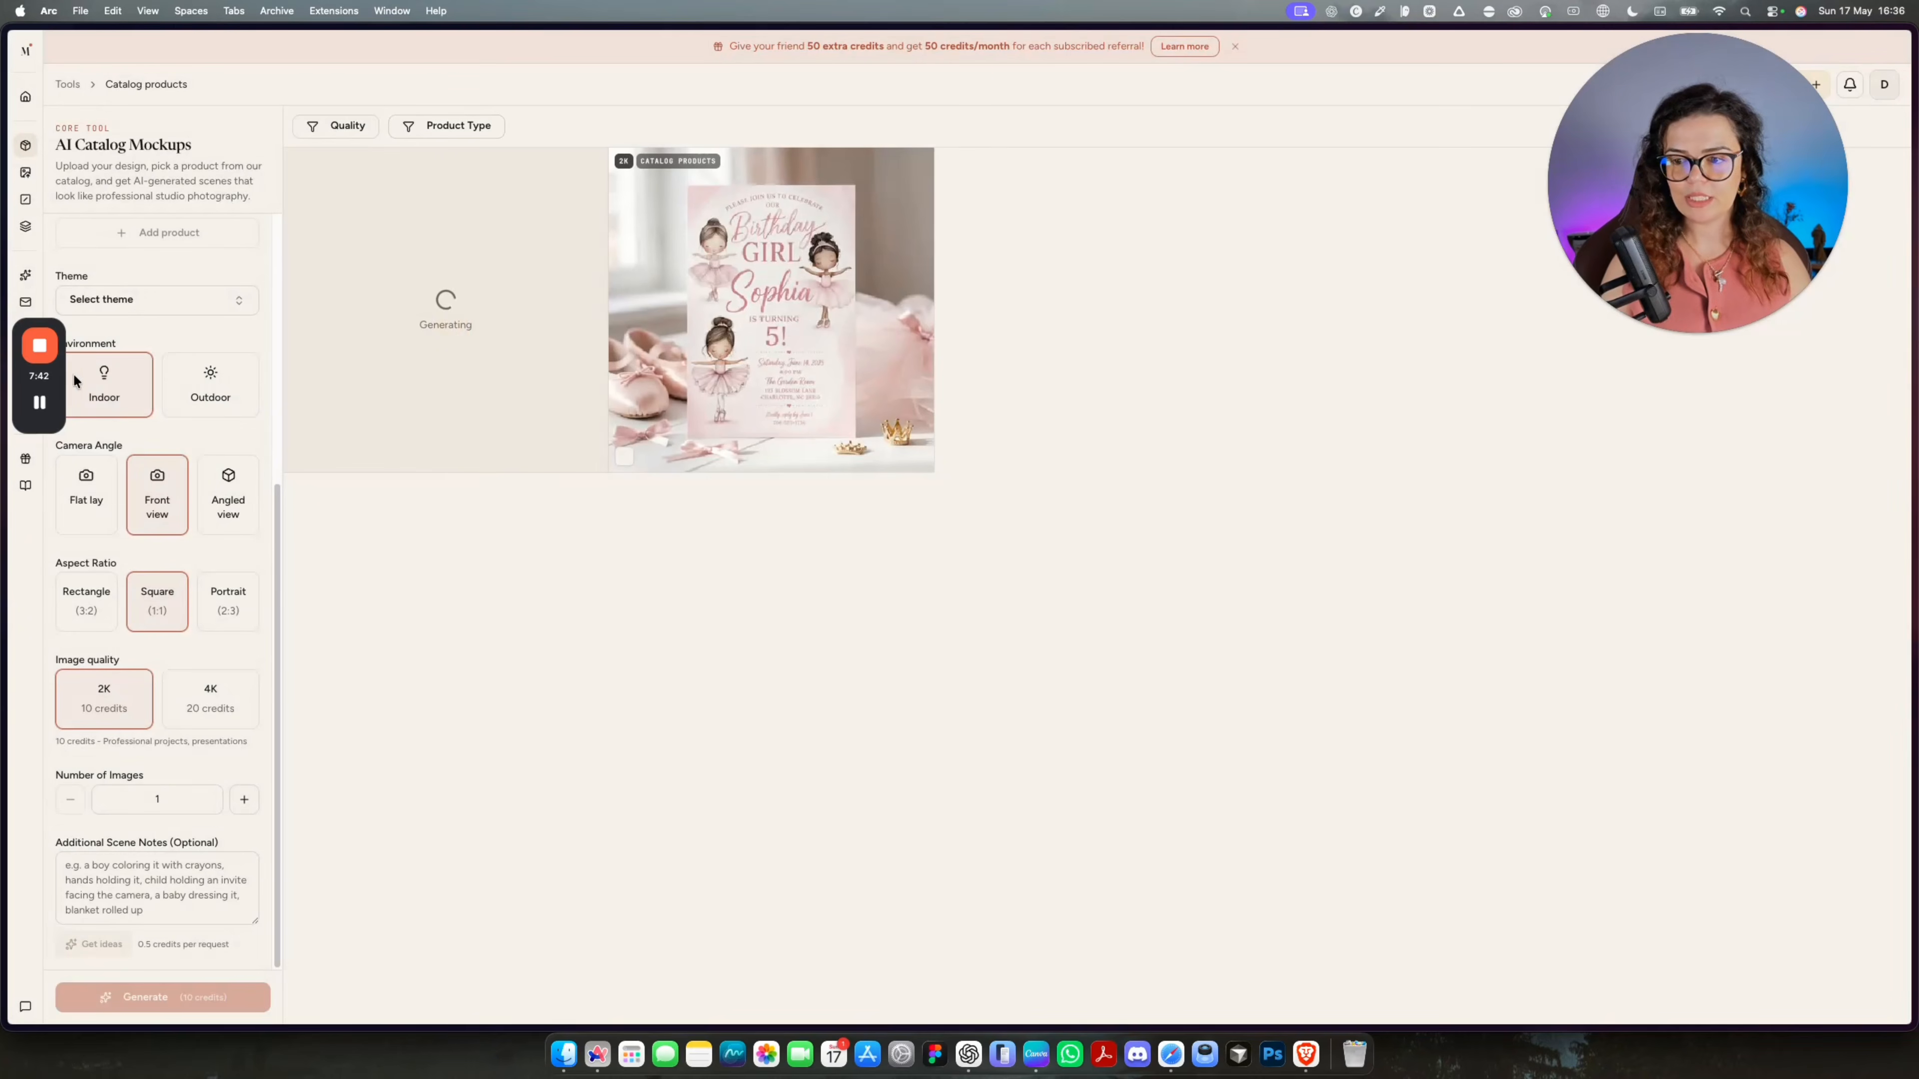
Return to the Invite Designer gallery and view the ballerina baby shower invitation.
left_click(25, 305)
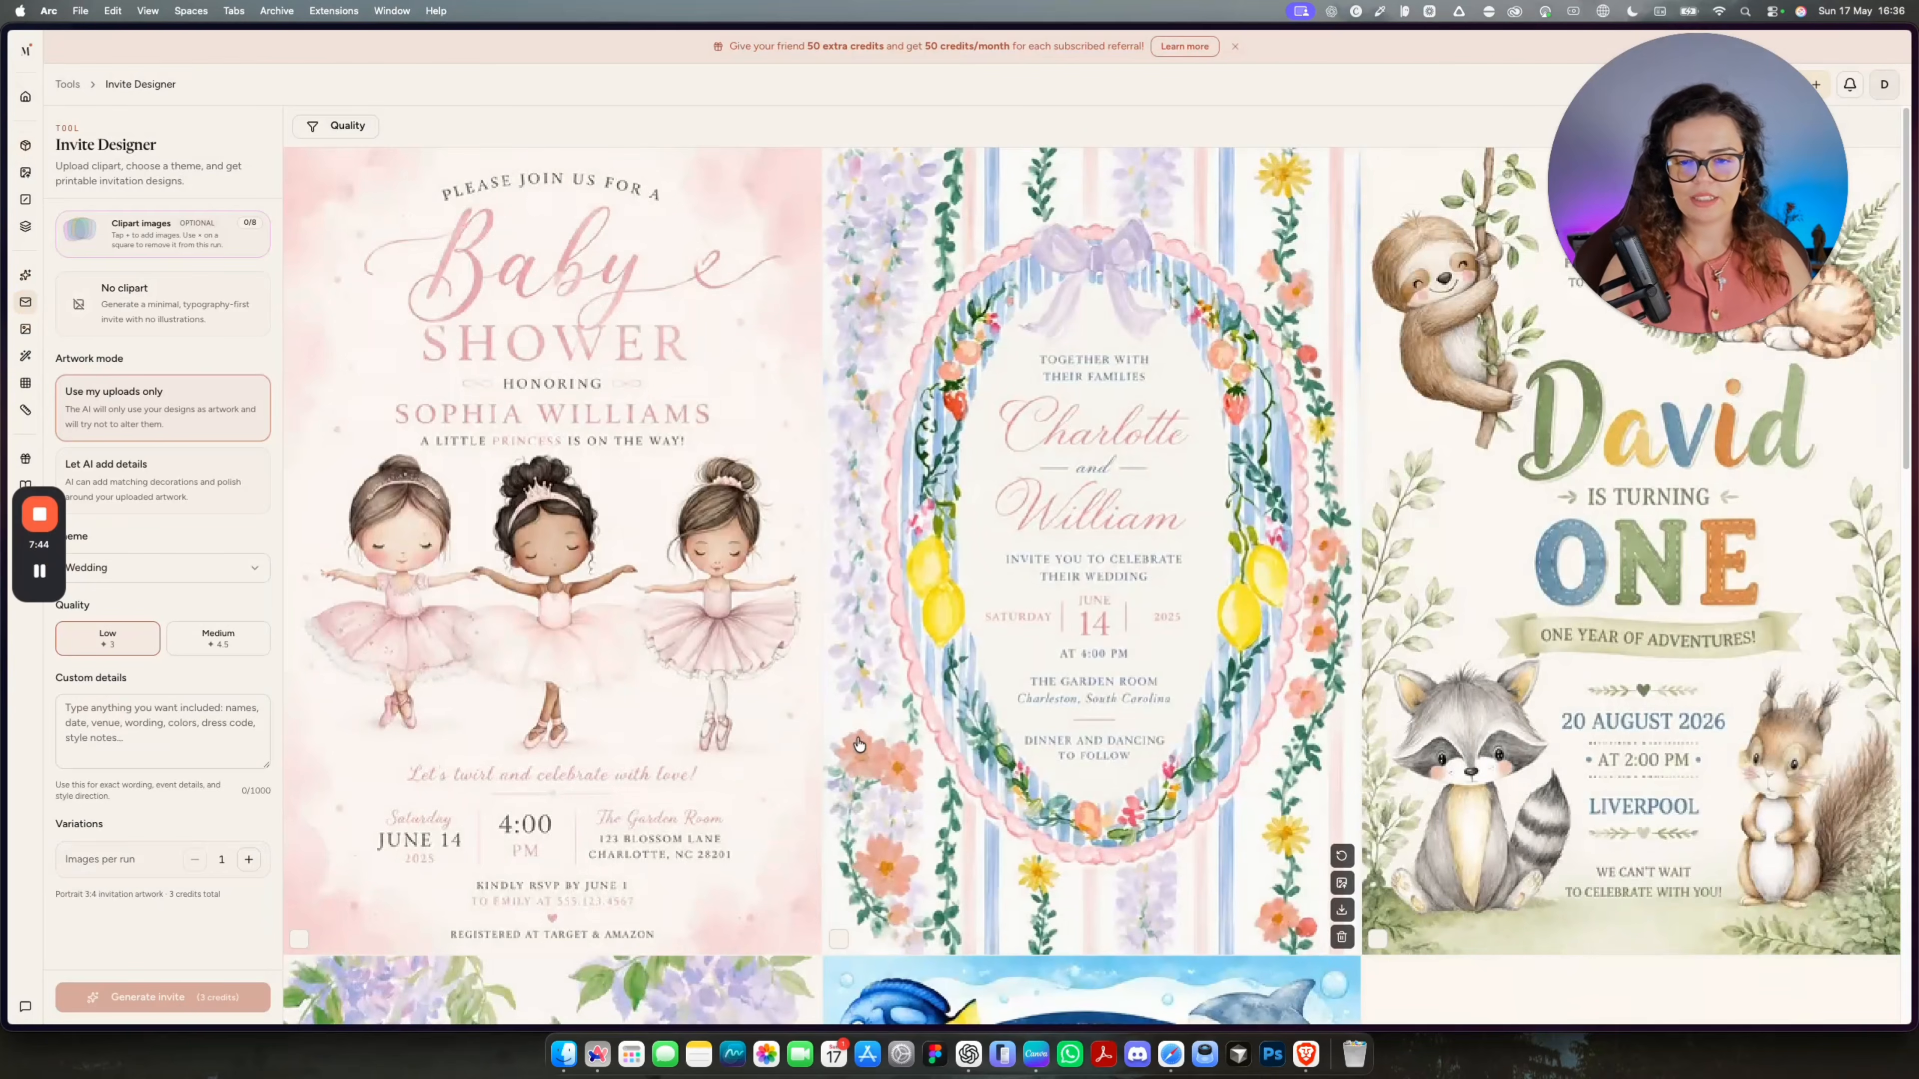
left_click(623, 579)
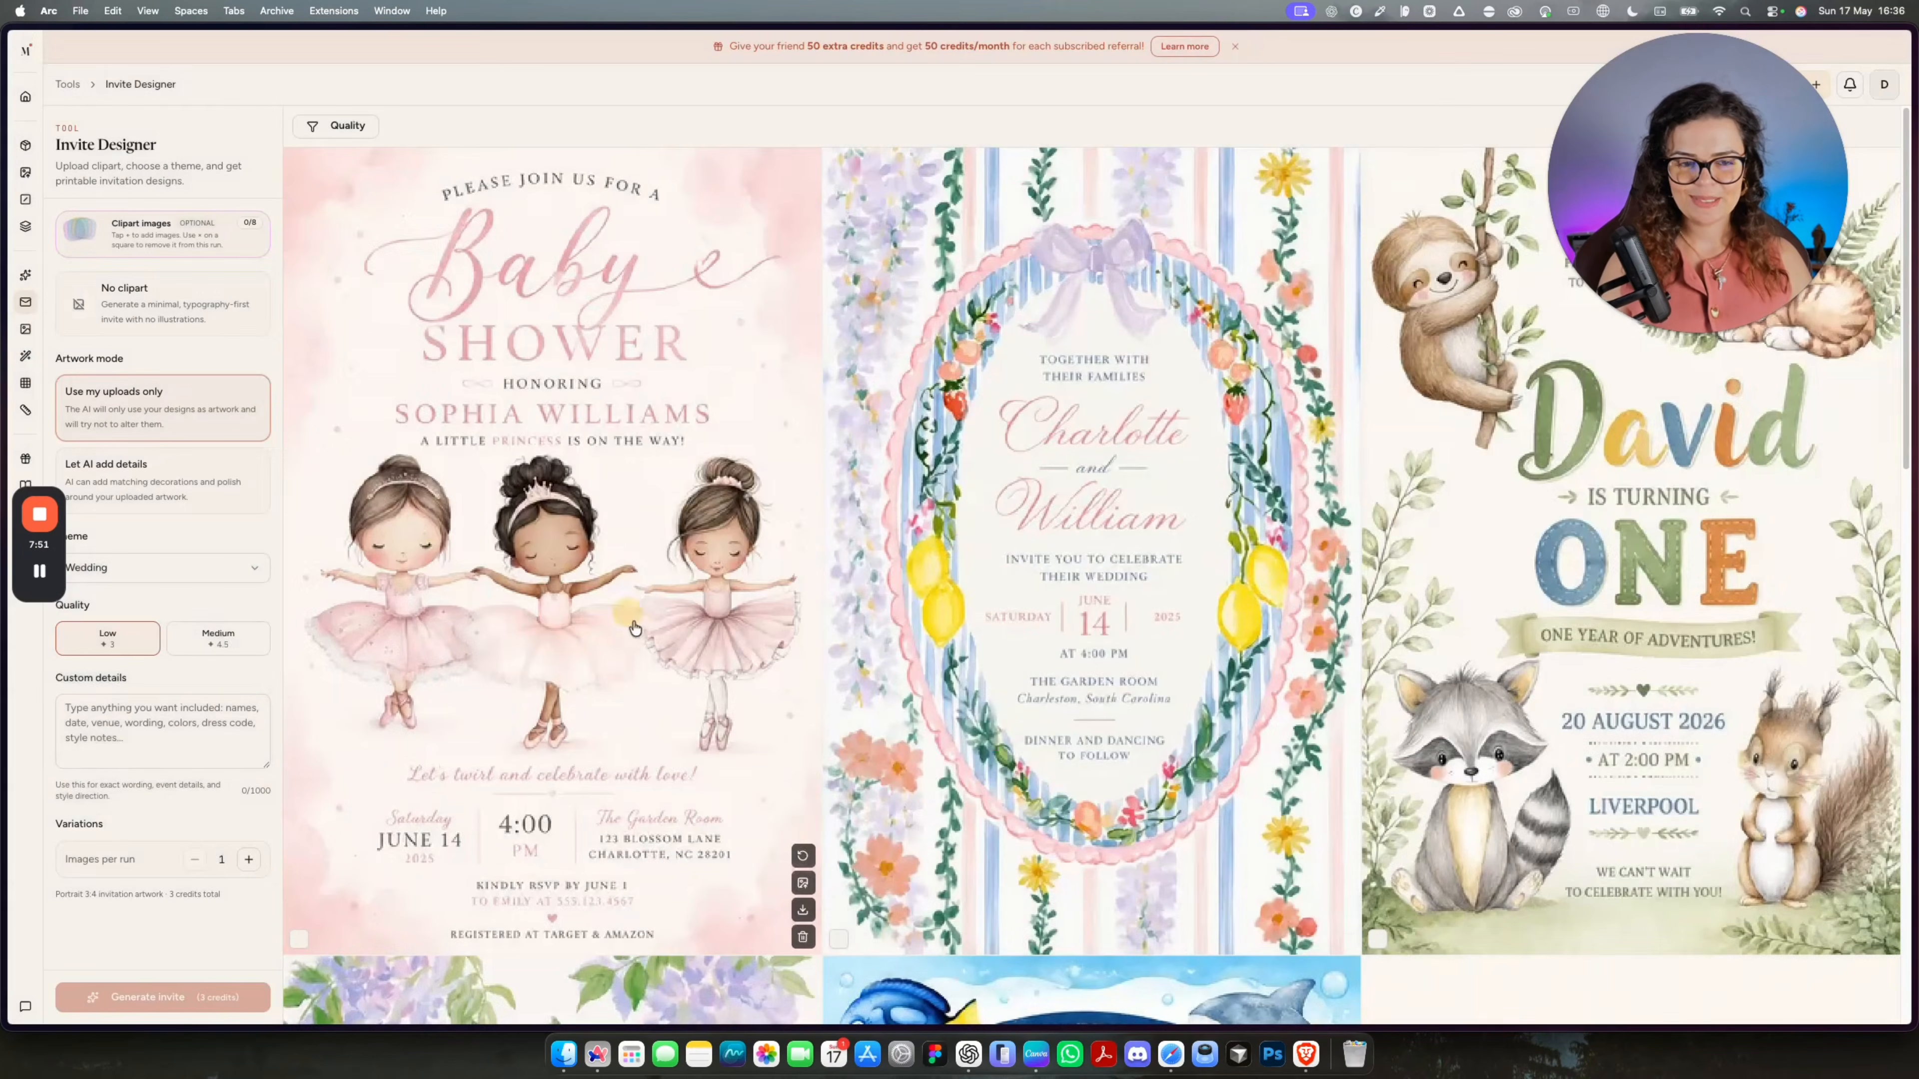
left_click(434, 522)
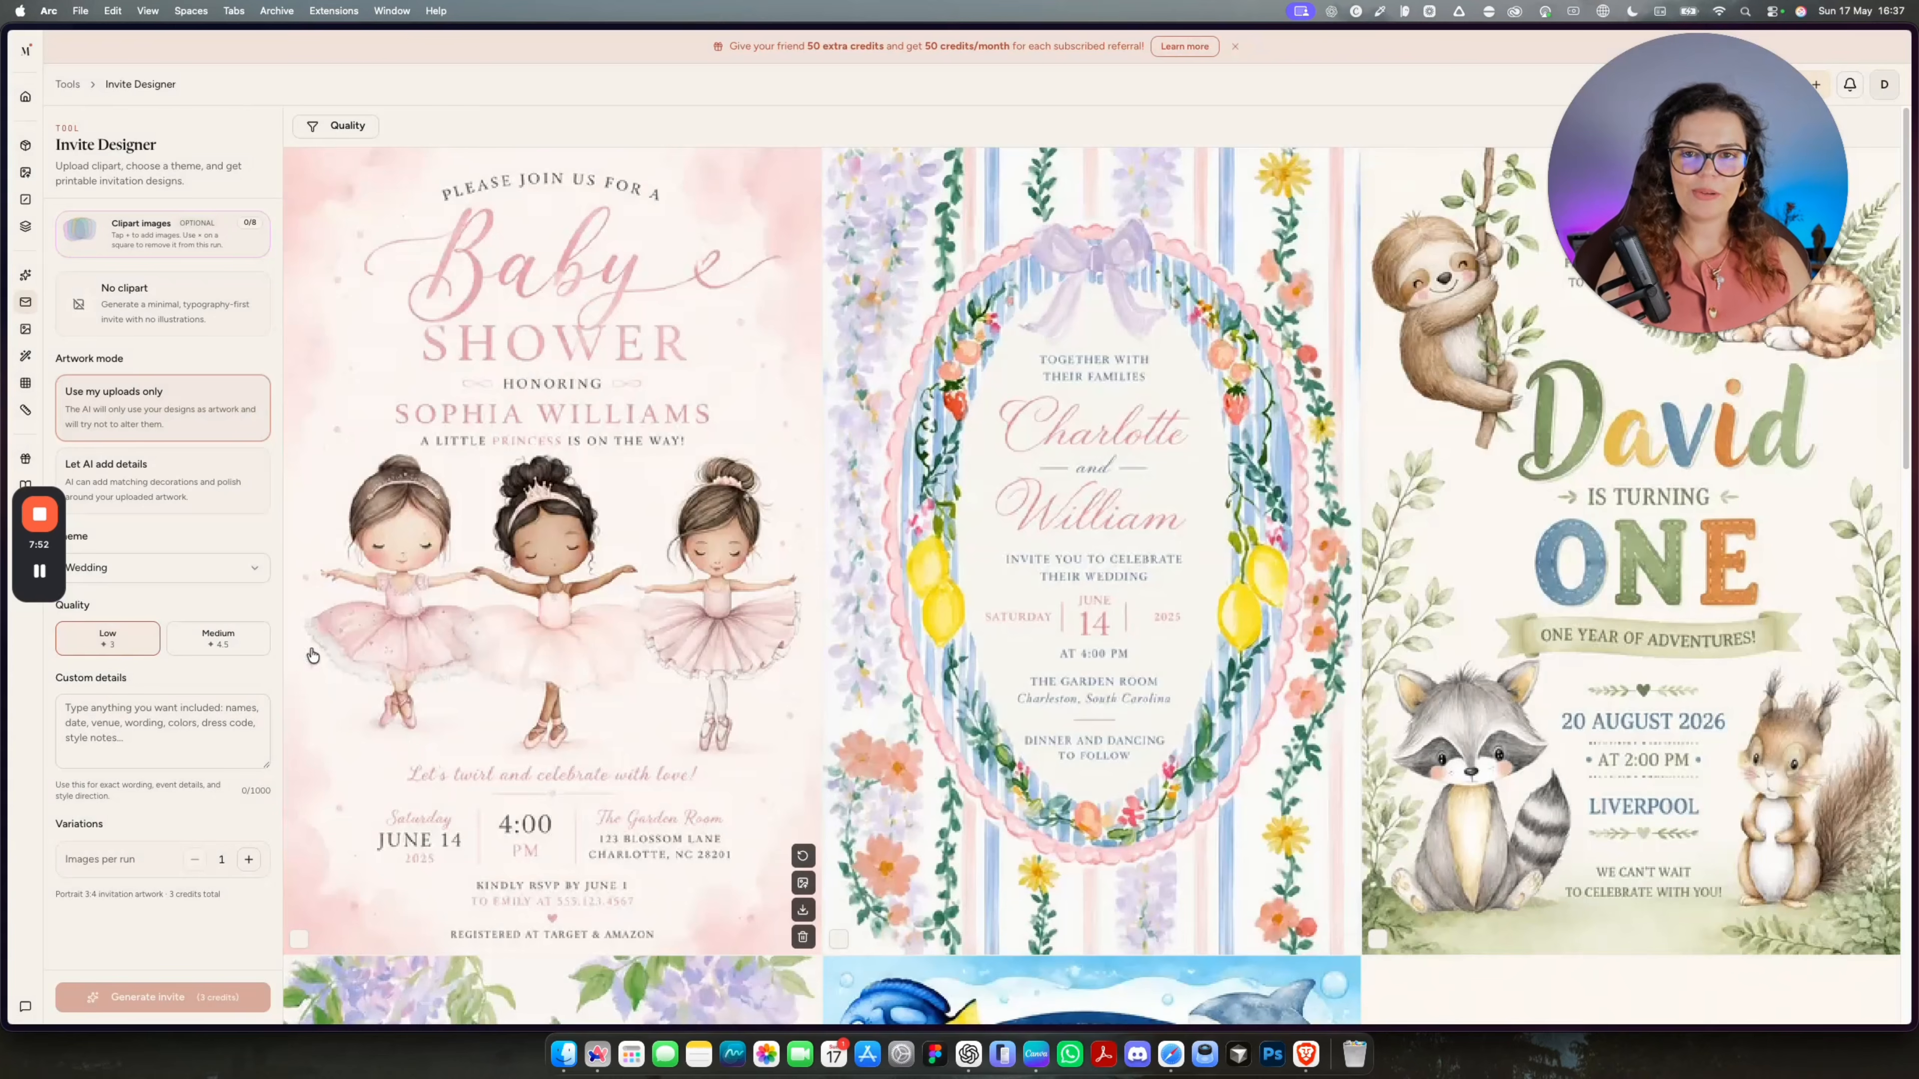
Select all seven generated invitations in the gallery and upscale them.
left_click(299, 939)
left_click(1079, 886)
left_click(1523, 831)
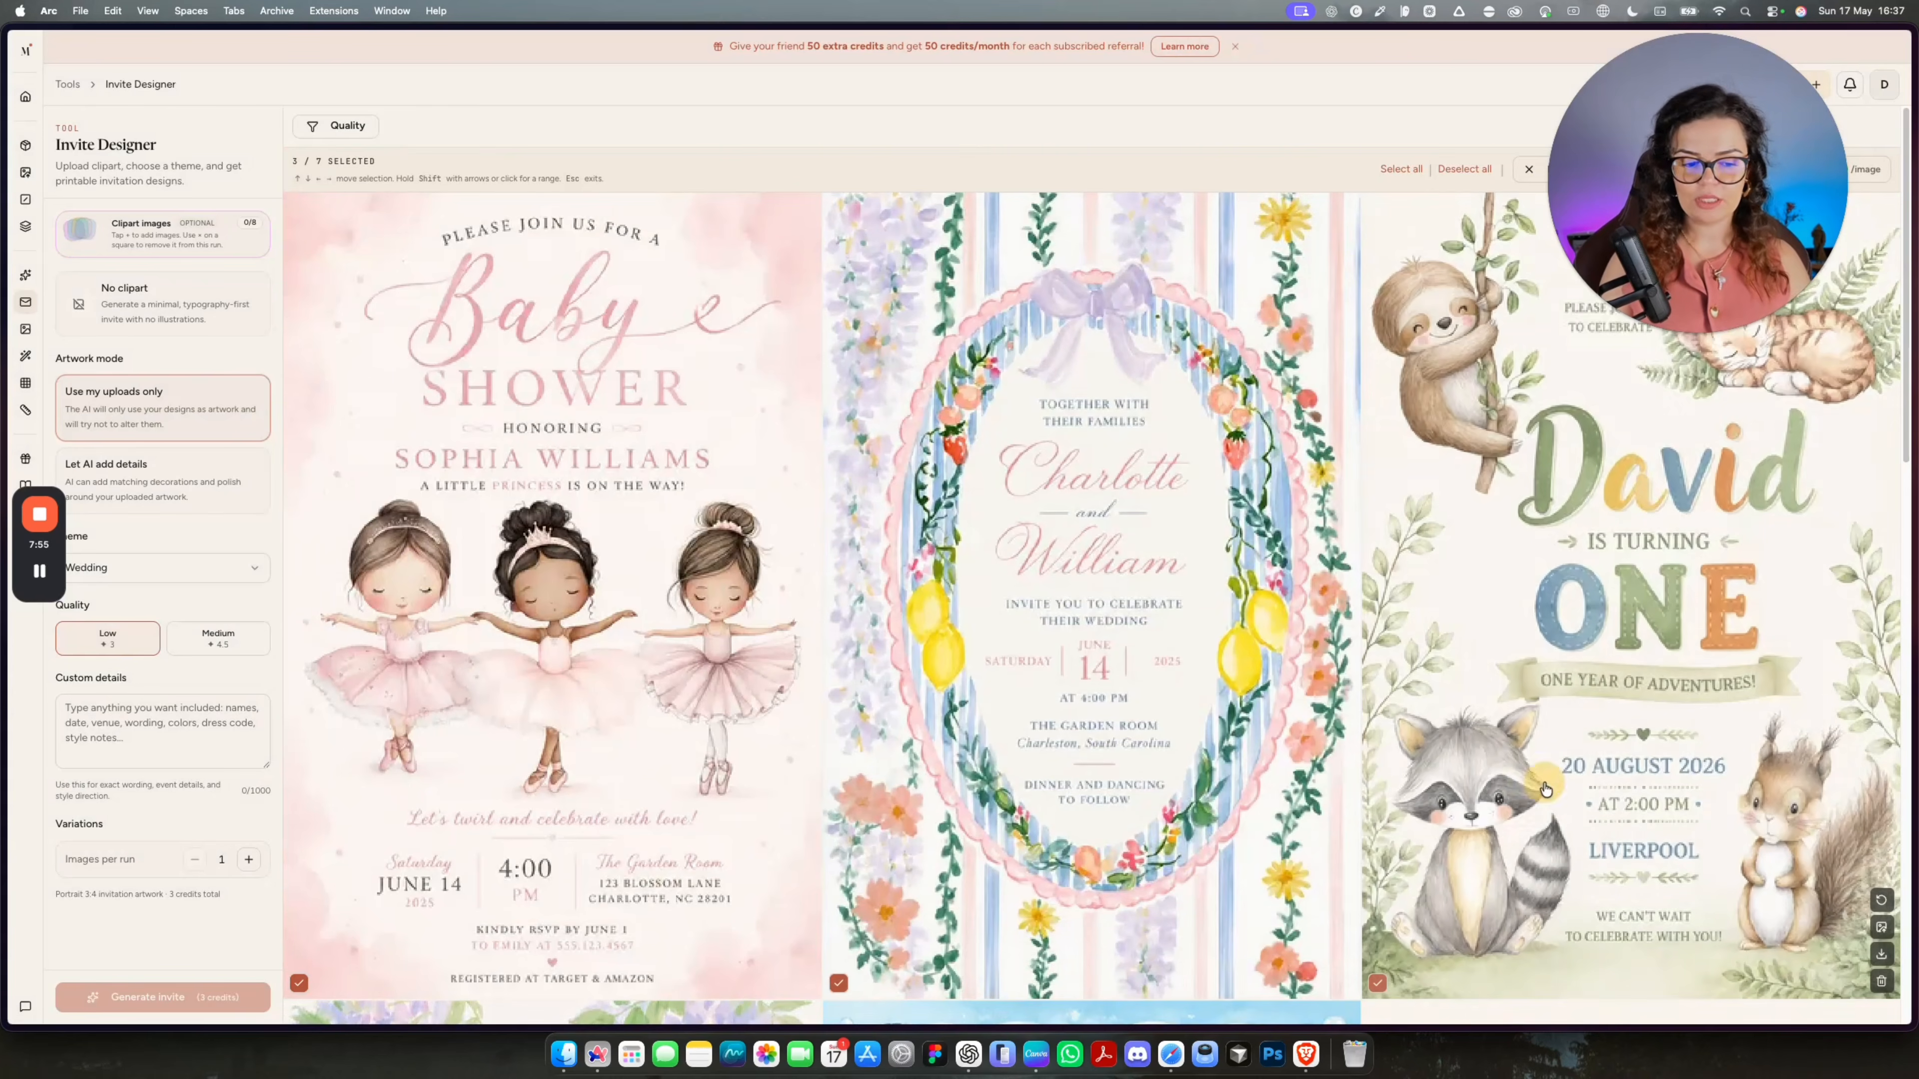
scroll(1523, 812, "down", 5)
left_click(1523, 795)
left_click(1081, 795)
left_click(655, 797)
scroll(627, 805, "down", 10)
left_click(591, 814)
scroll(590, 814, "up", 15)
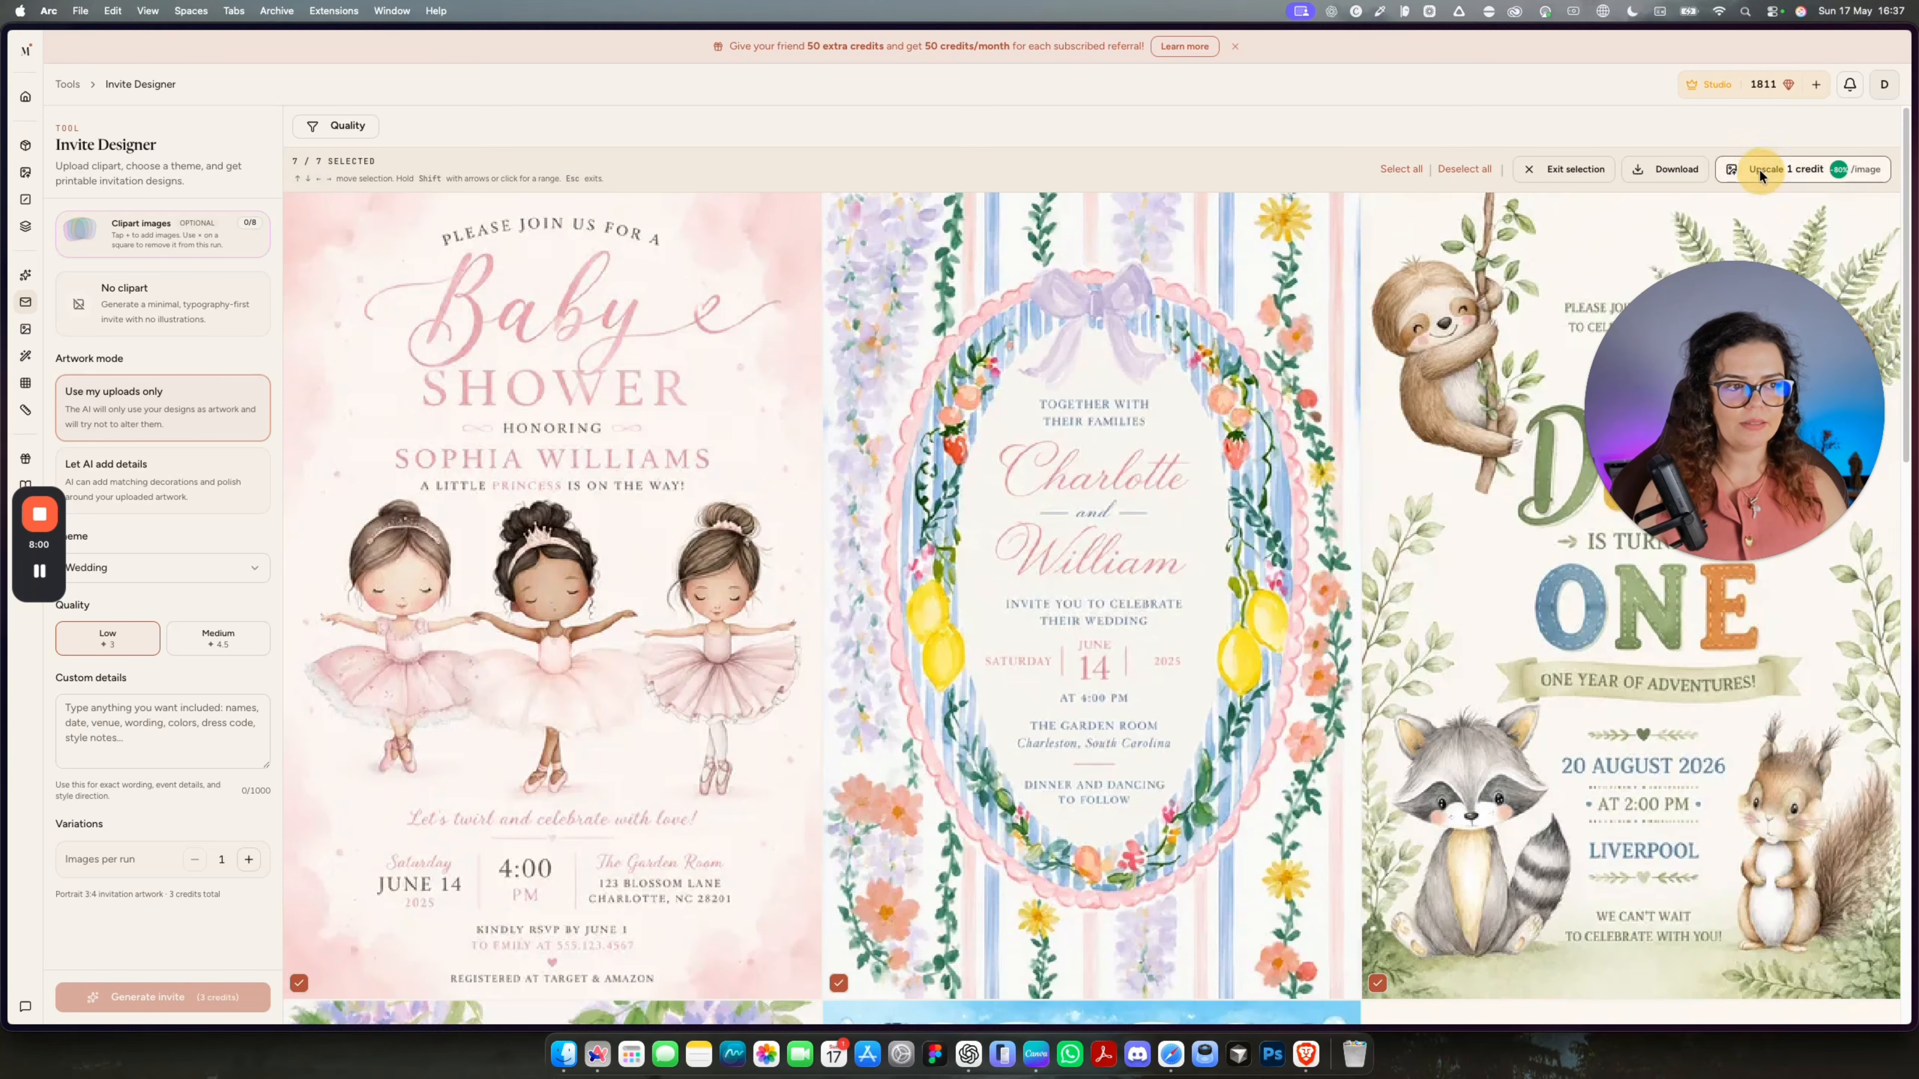
left_click(1749, 168)
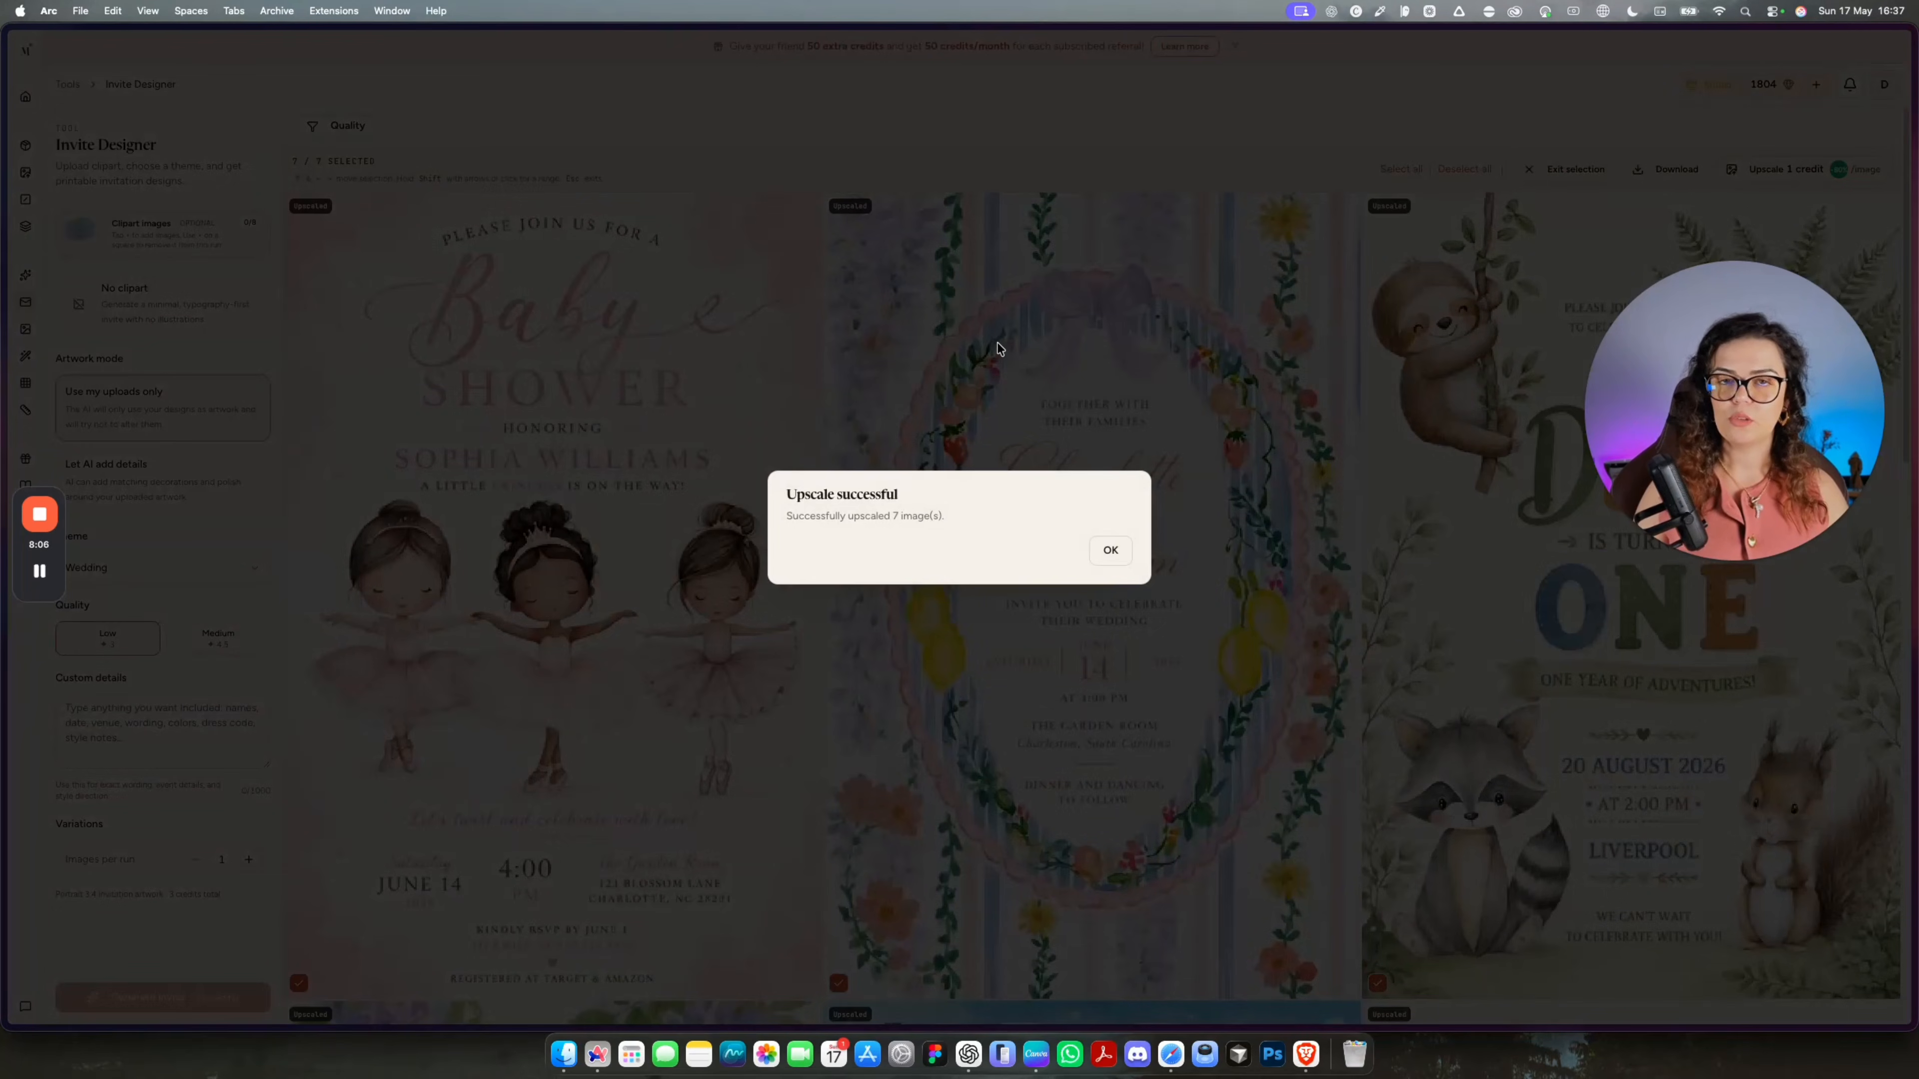
left_click(1110, 549)
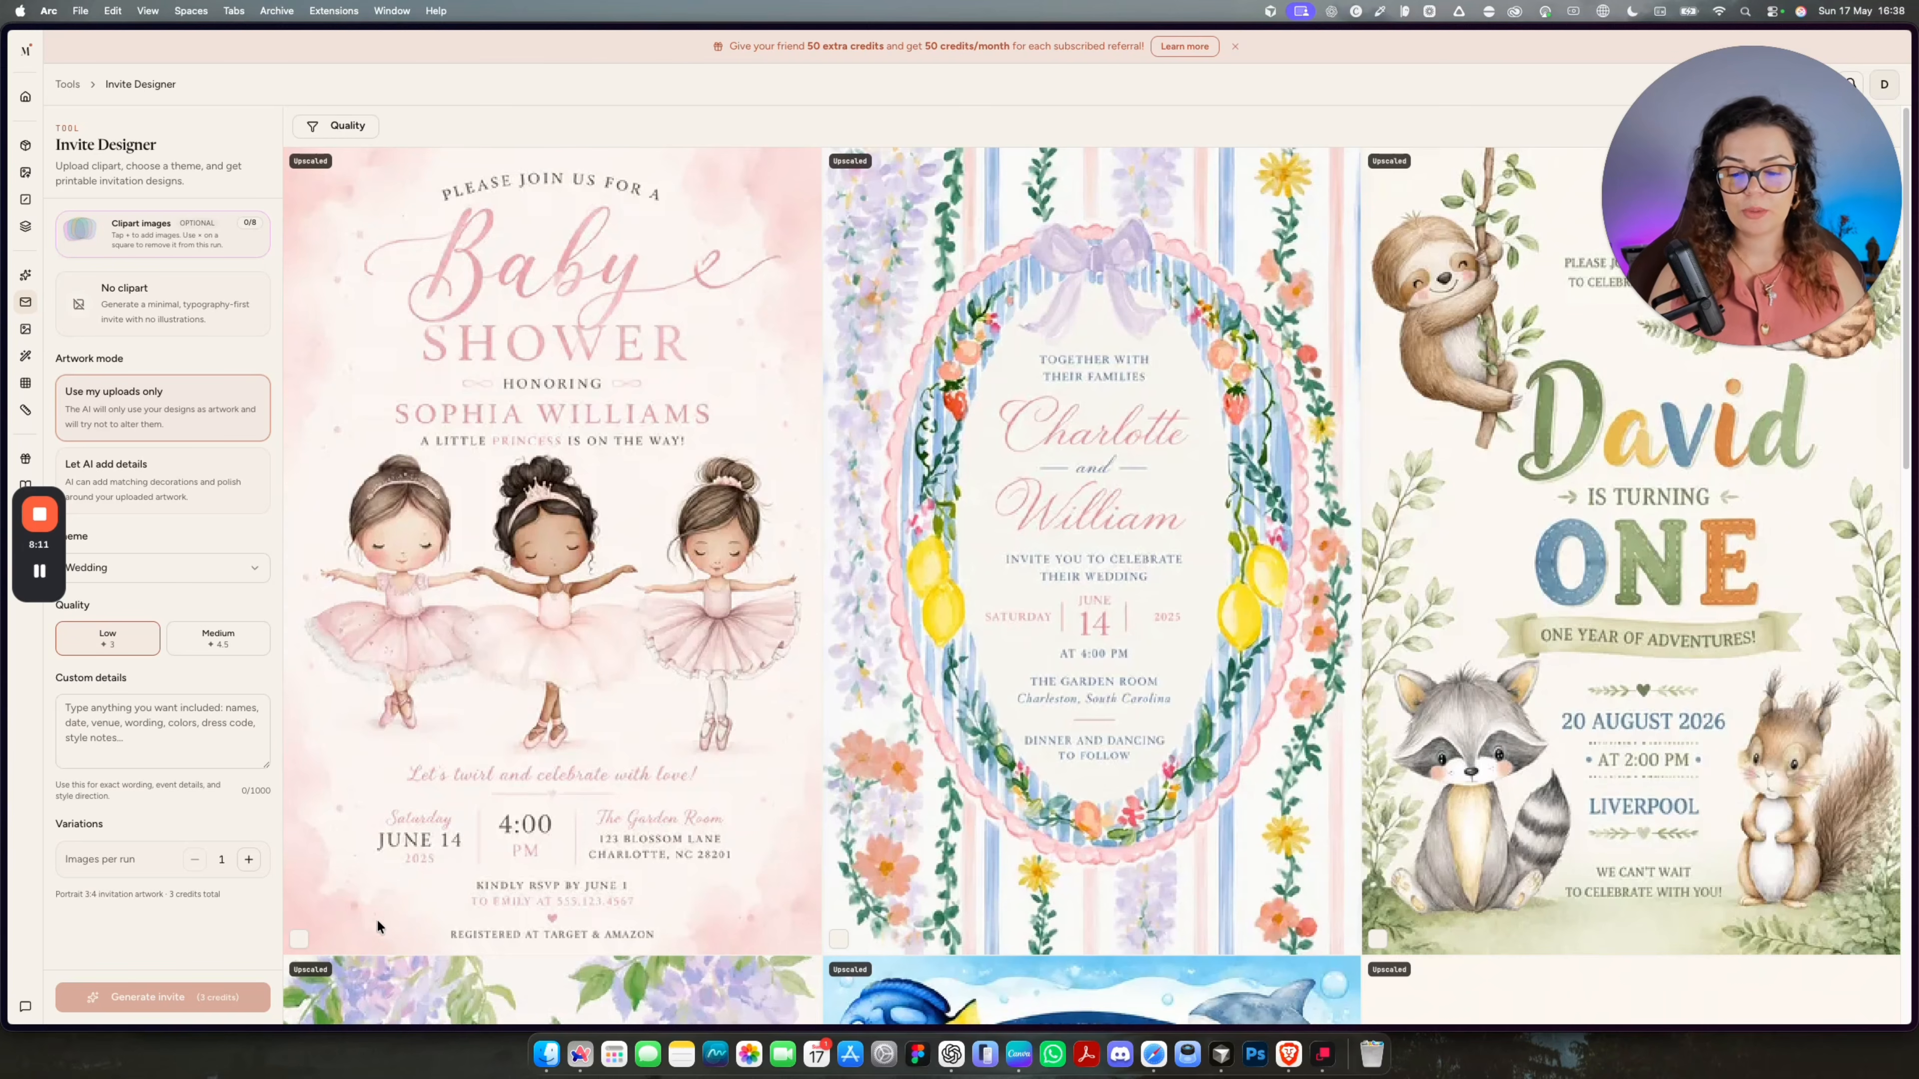
Select all seven upscaled invitations again and download them together.
left_click(840, 939)
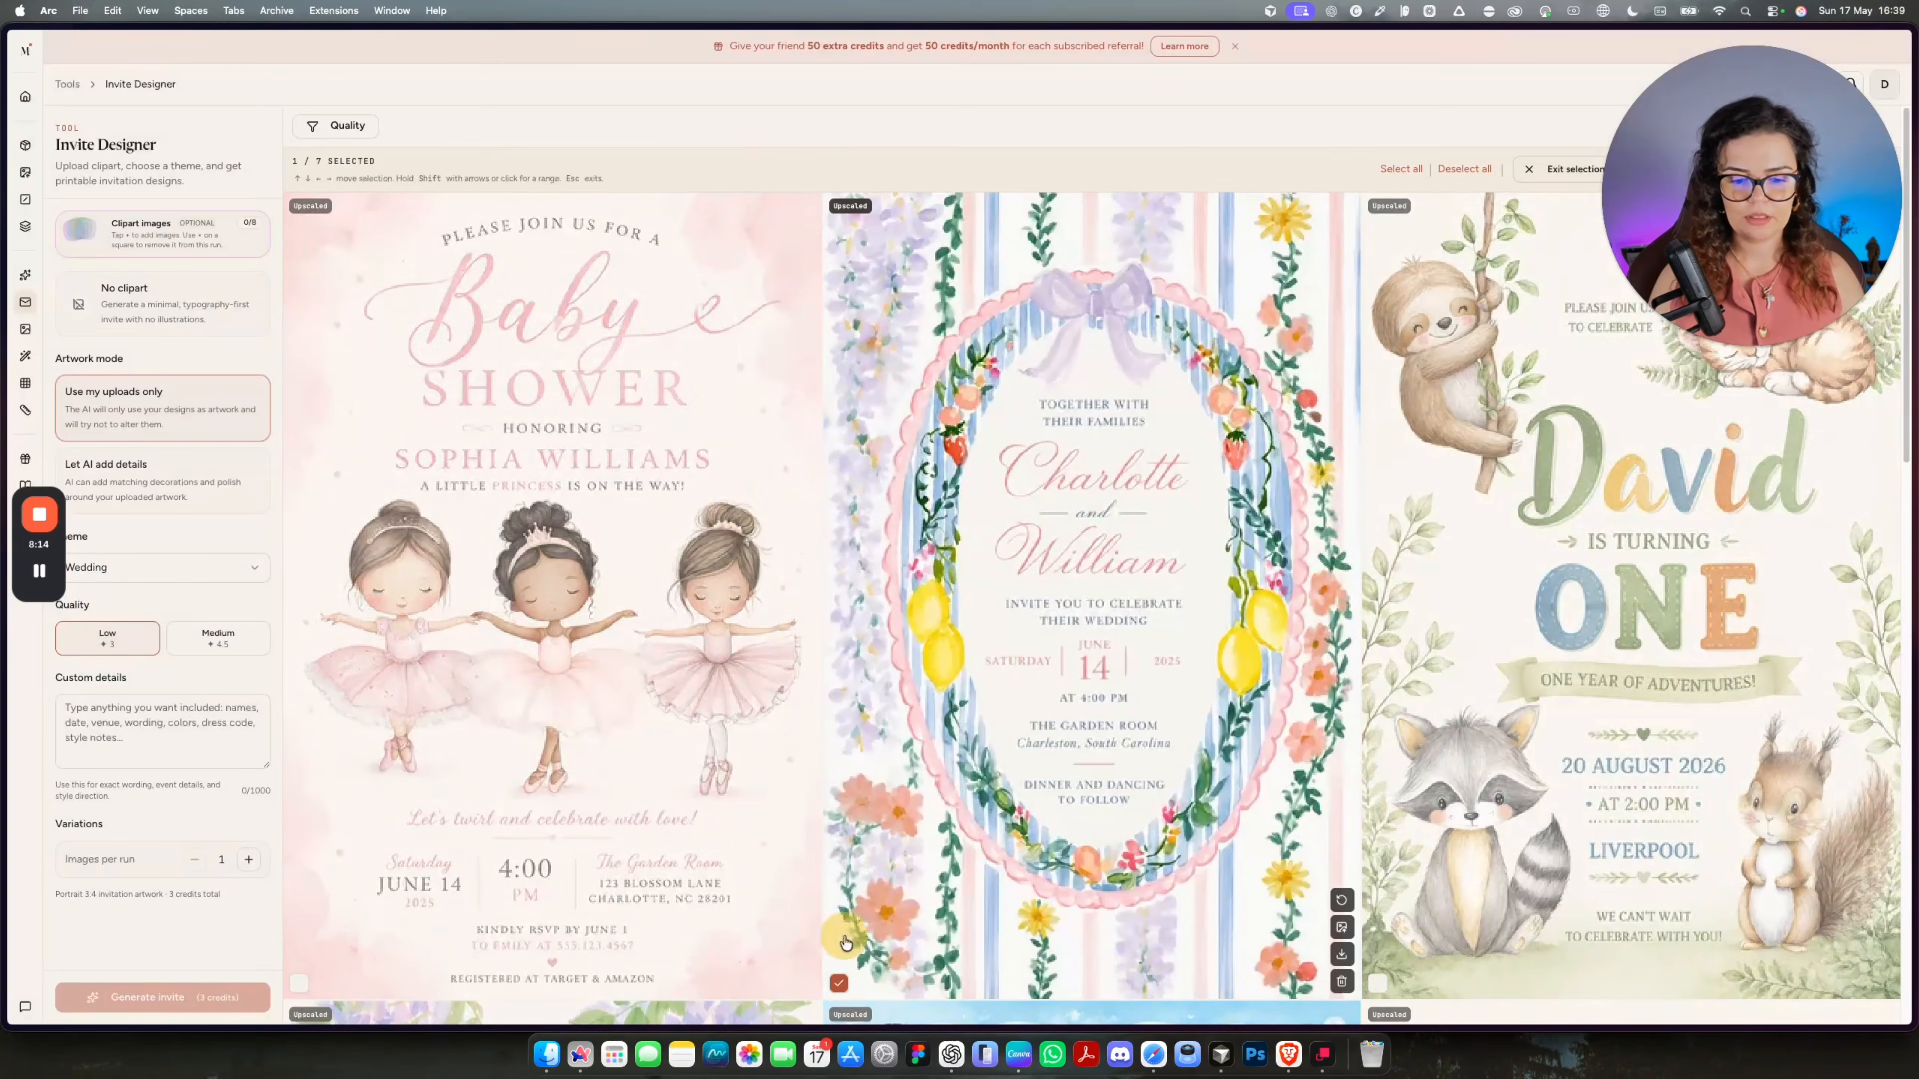
left_click(300, 978)
left_click(1384, 967)
scroll(1390, 938, "down", 7)
left_click(1420, 846)
left_click(1239, 811)
left_click(625, 836)
scroll(623, 835, "down", 7)
left_click(629, 857)
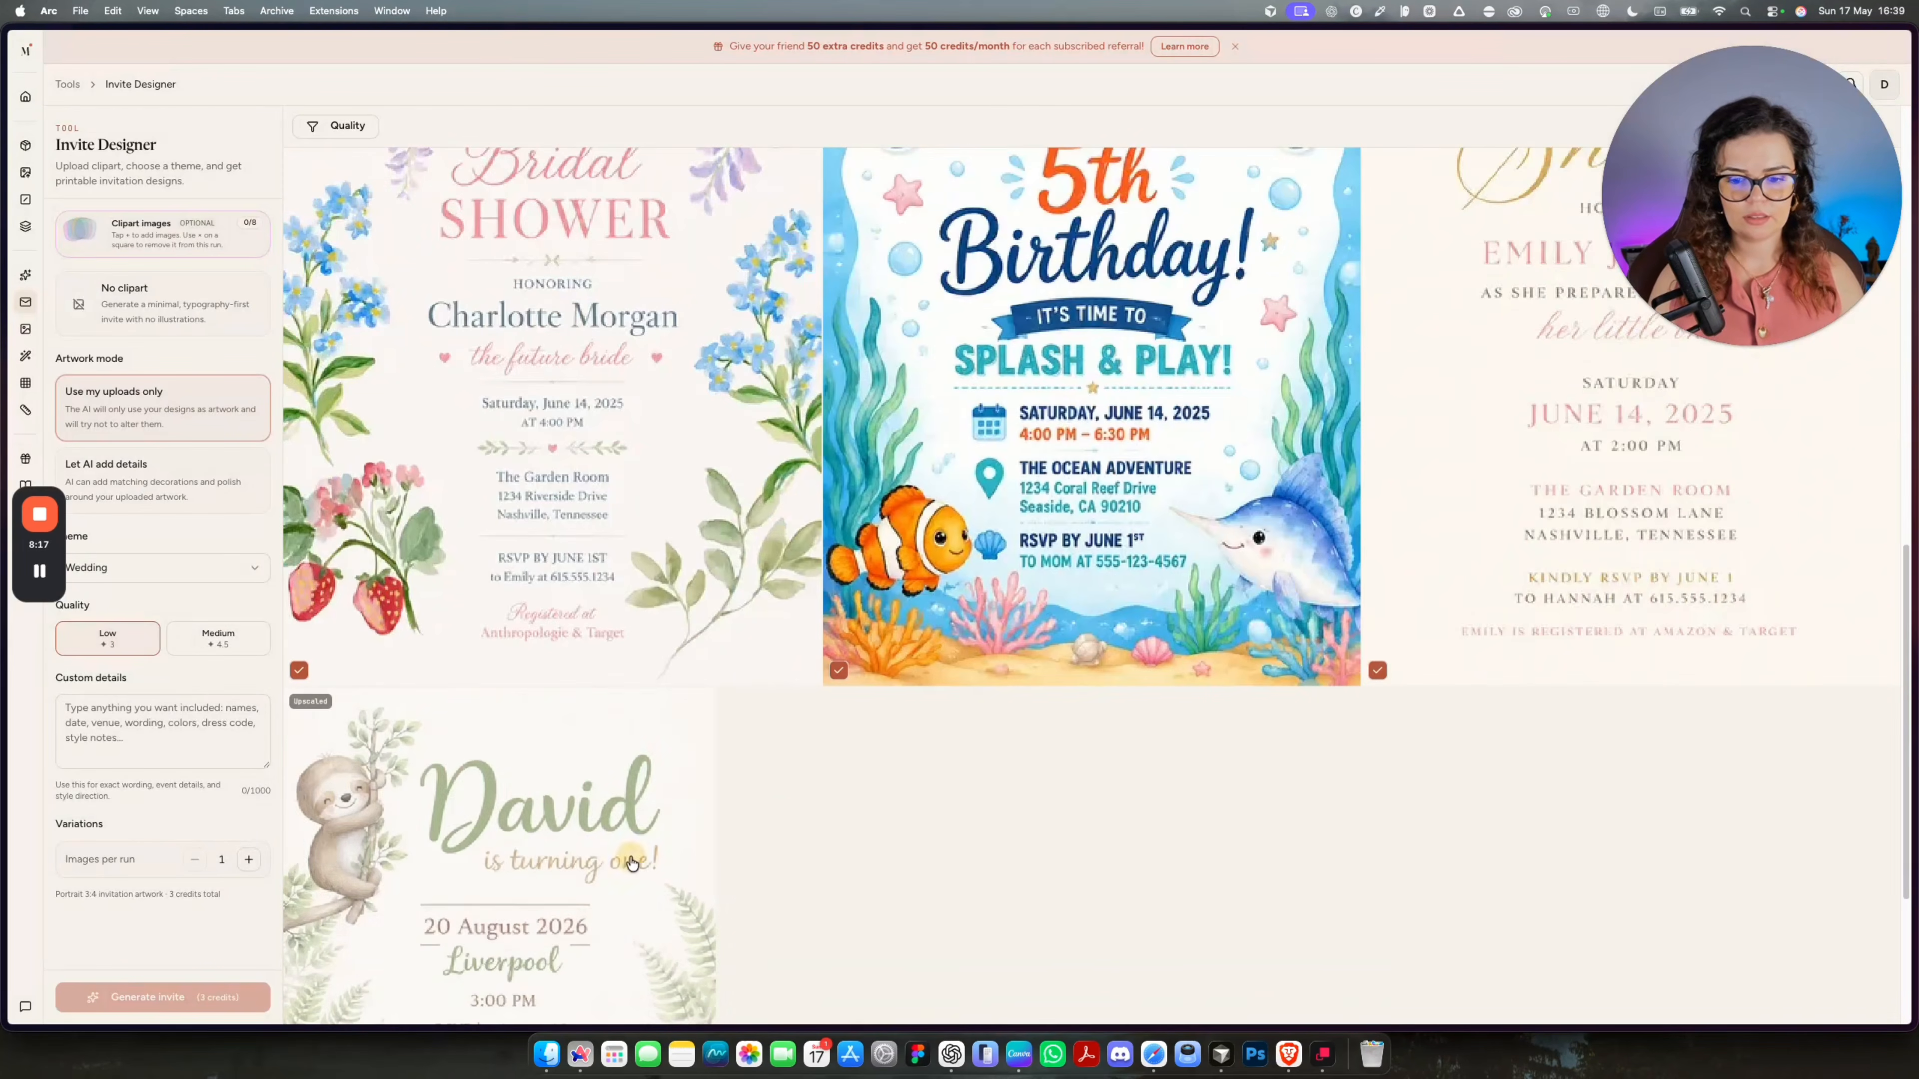
scroll(629, 857, "up", 15)
left_click_drag(1743, 152, 1712, 326)
left_click(1665, 169)
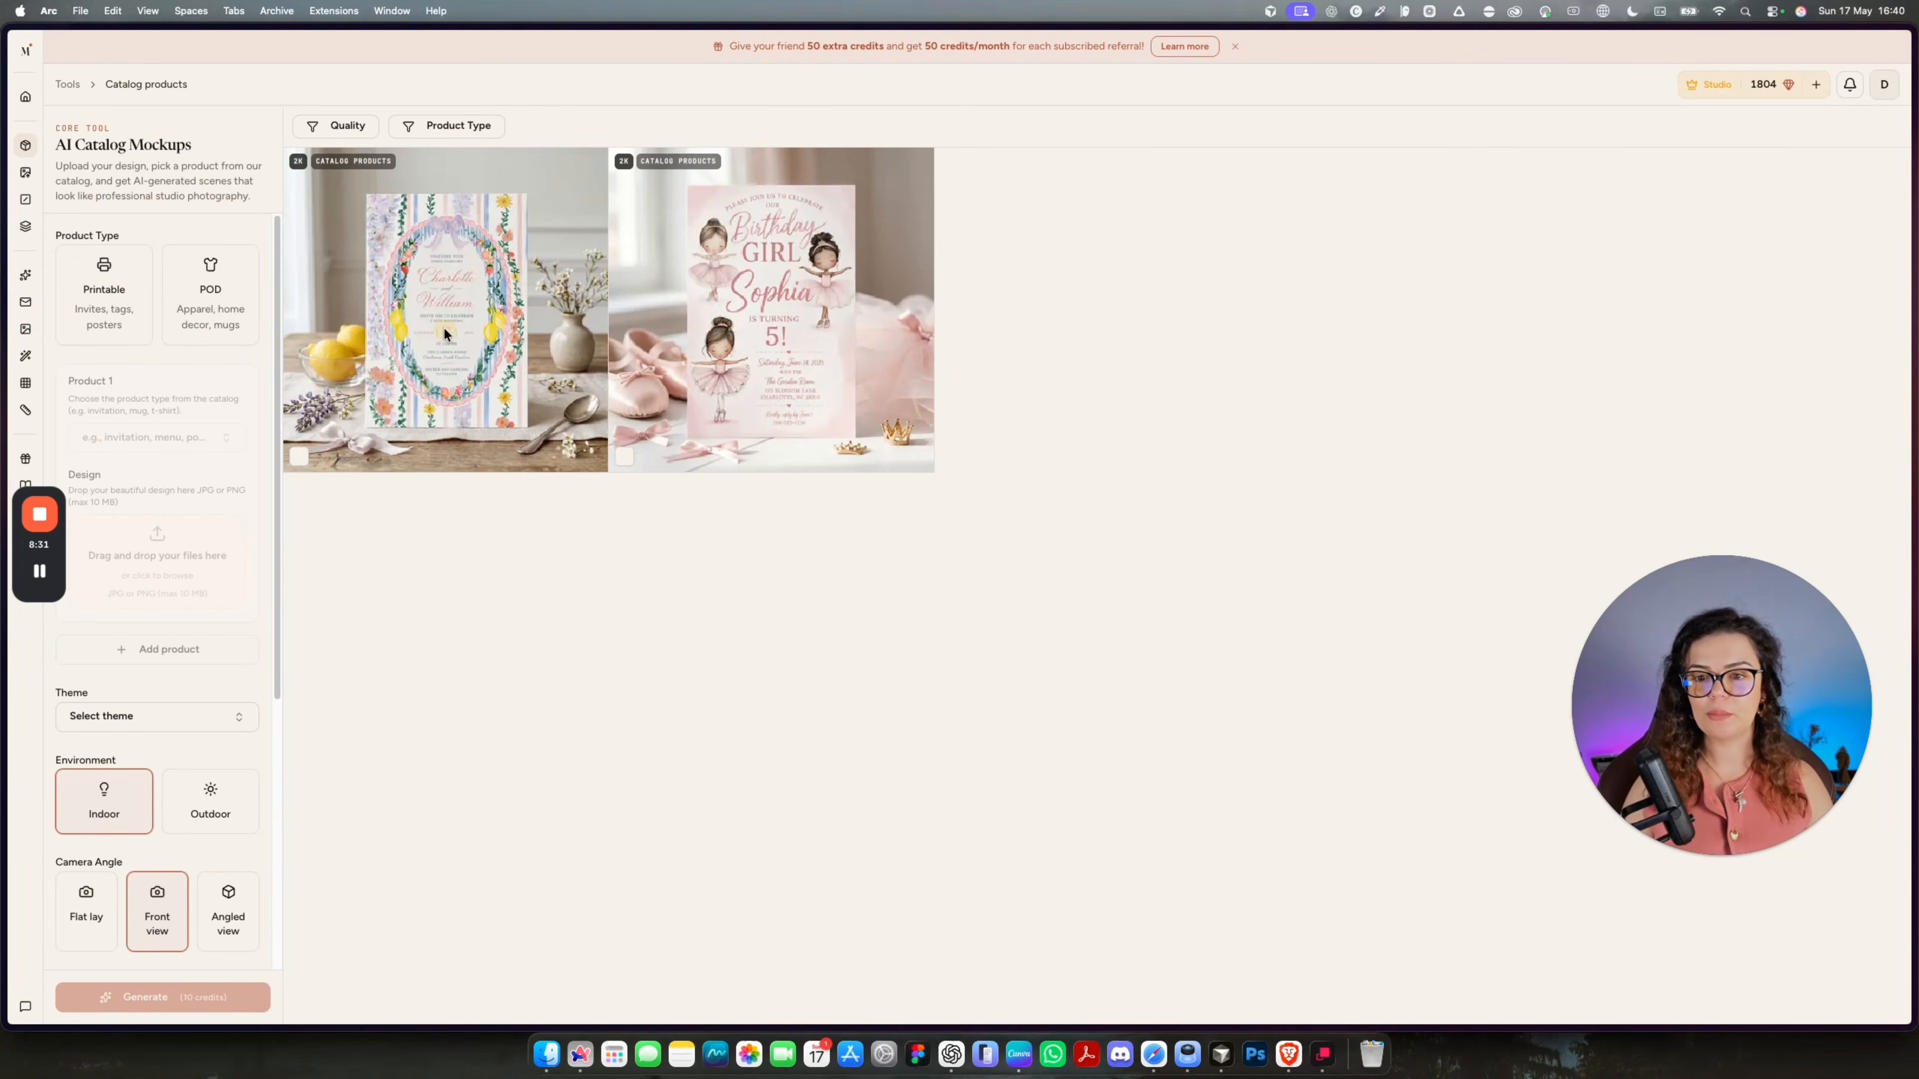
Open the generated wedding invitation mockup in the catalog mockups to examine it.
left_click(417, 349)
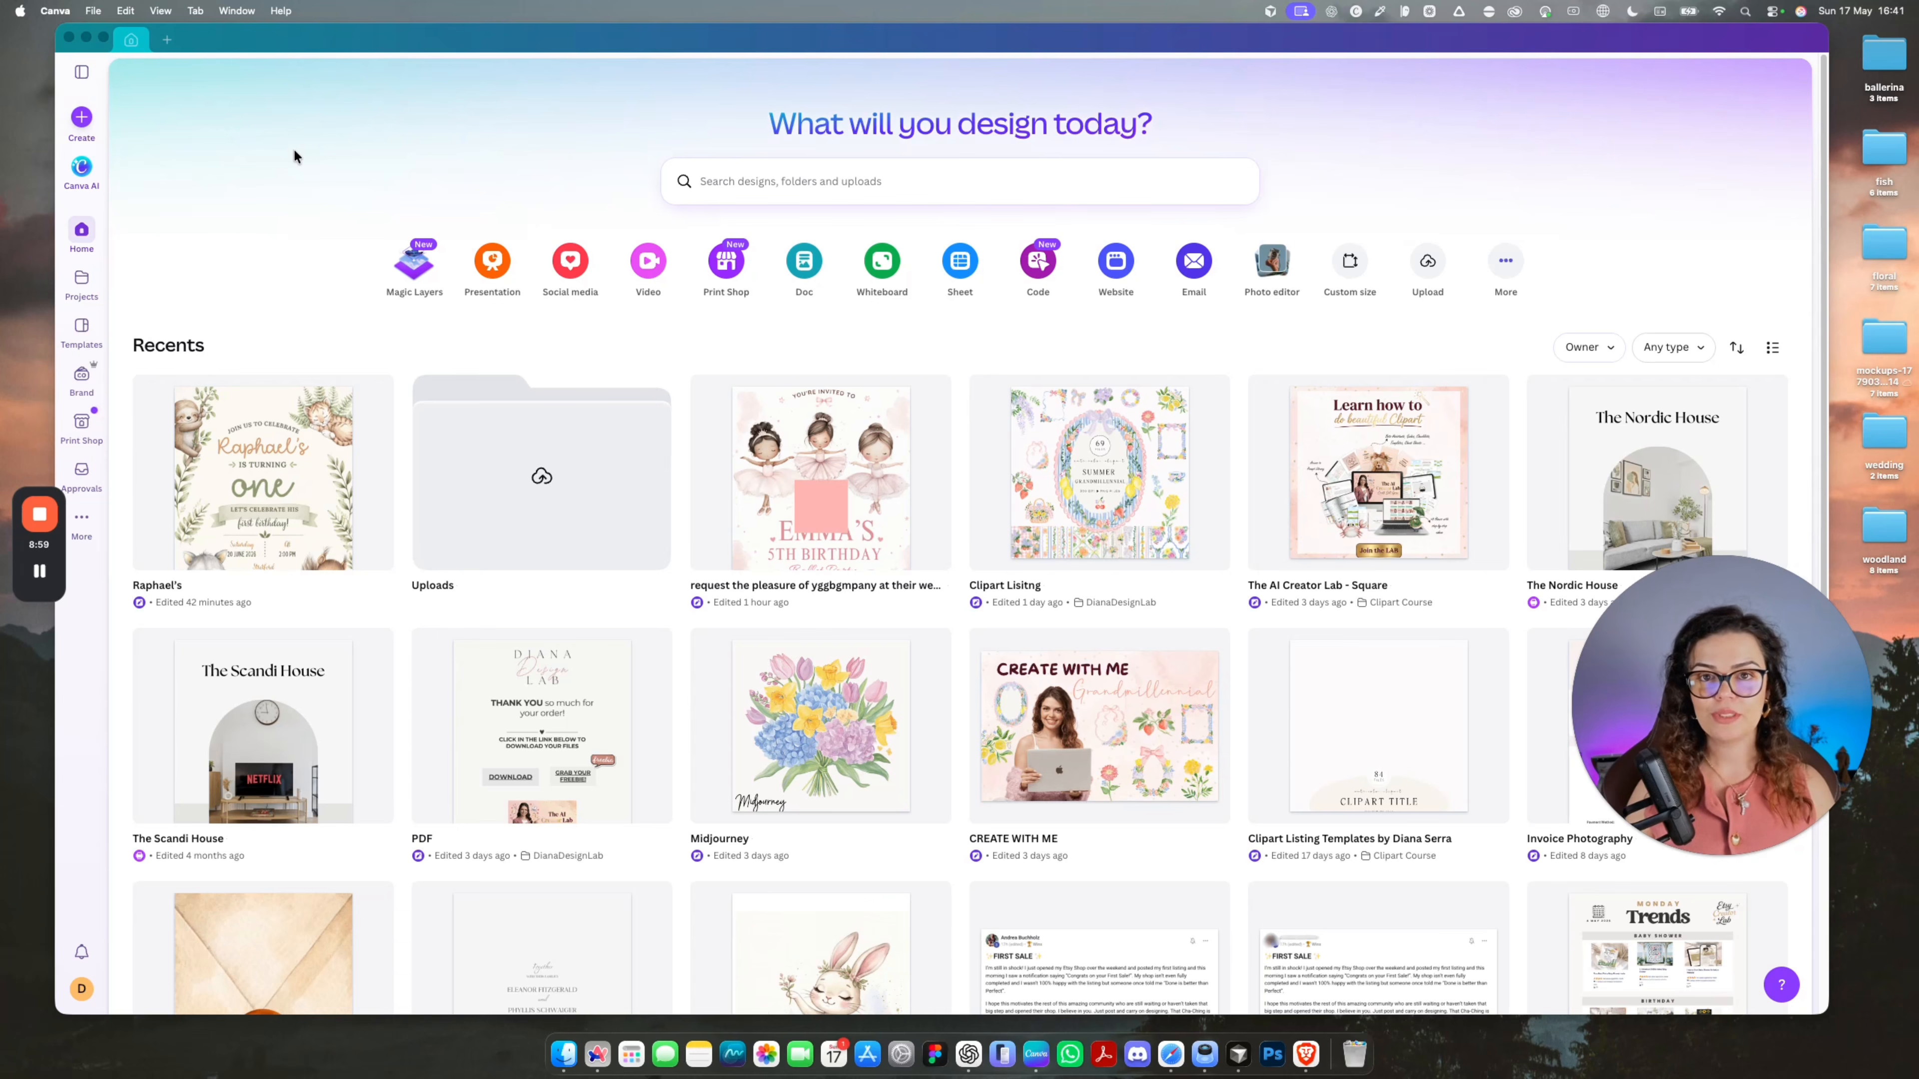
Create a blank custom-size design of 5 × 7 in in Canva.
left_click(81, 117)
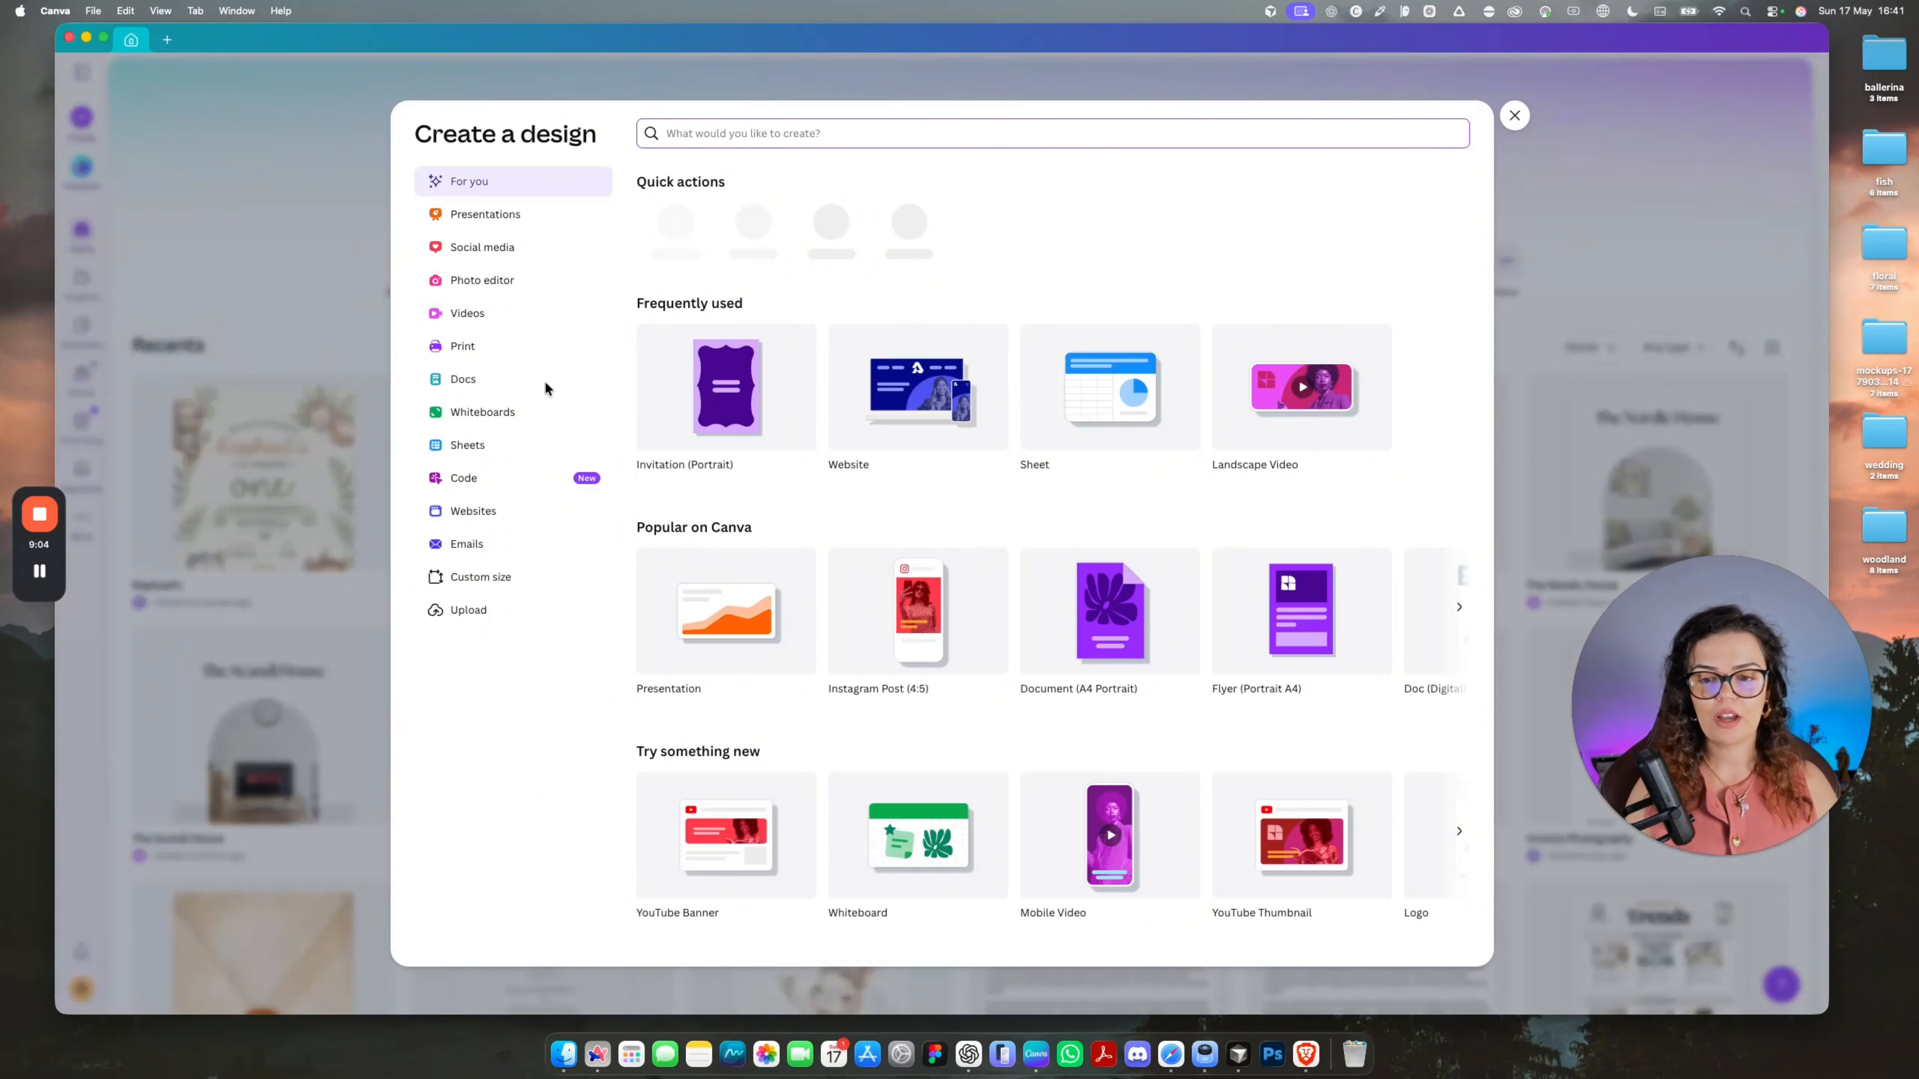
left_click(481, 576)
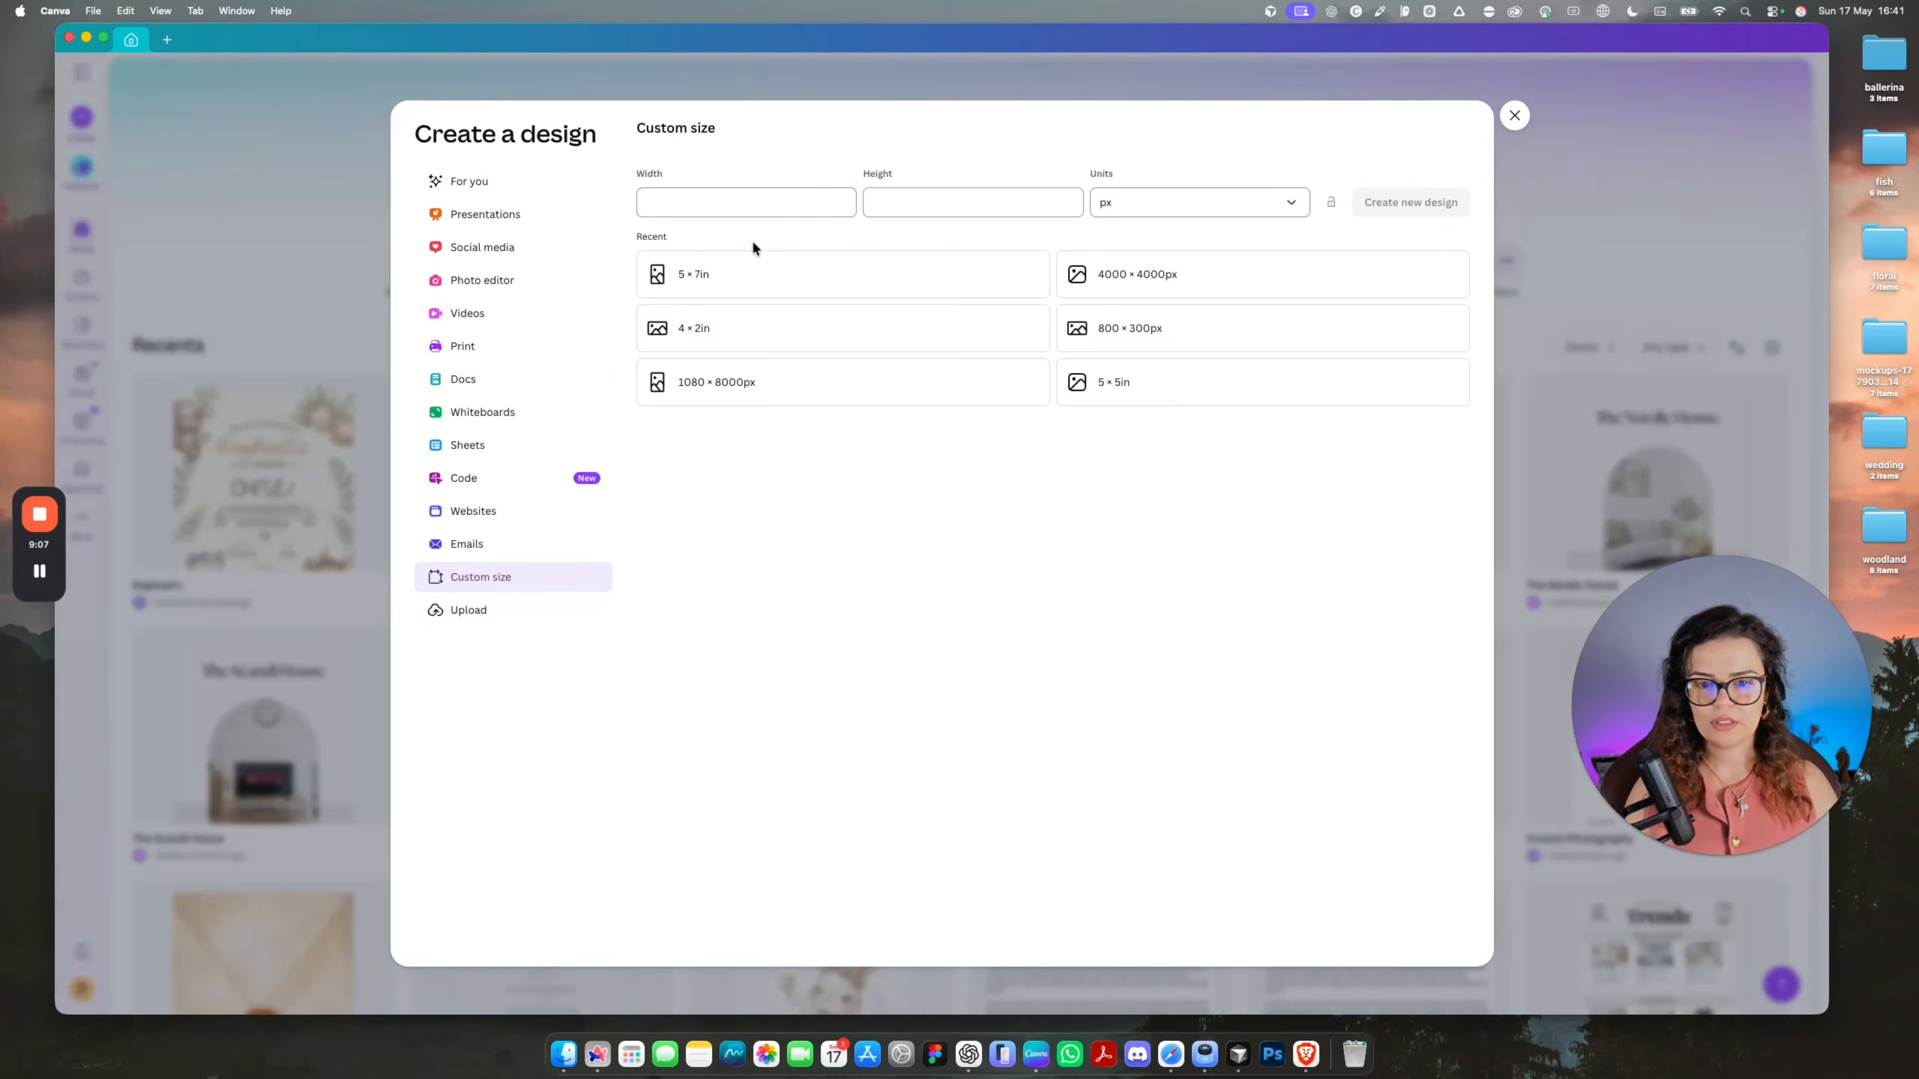
left_click(720, 271)
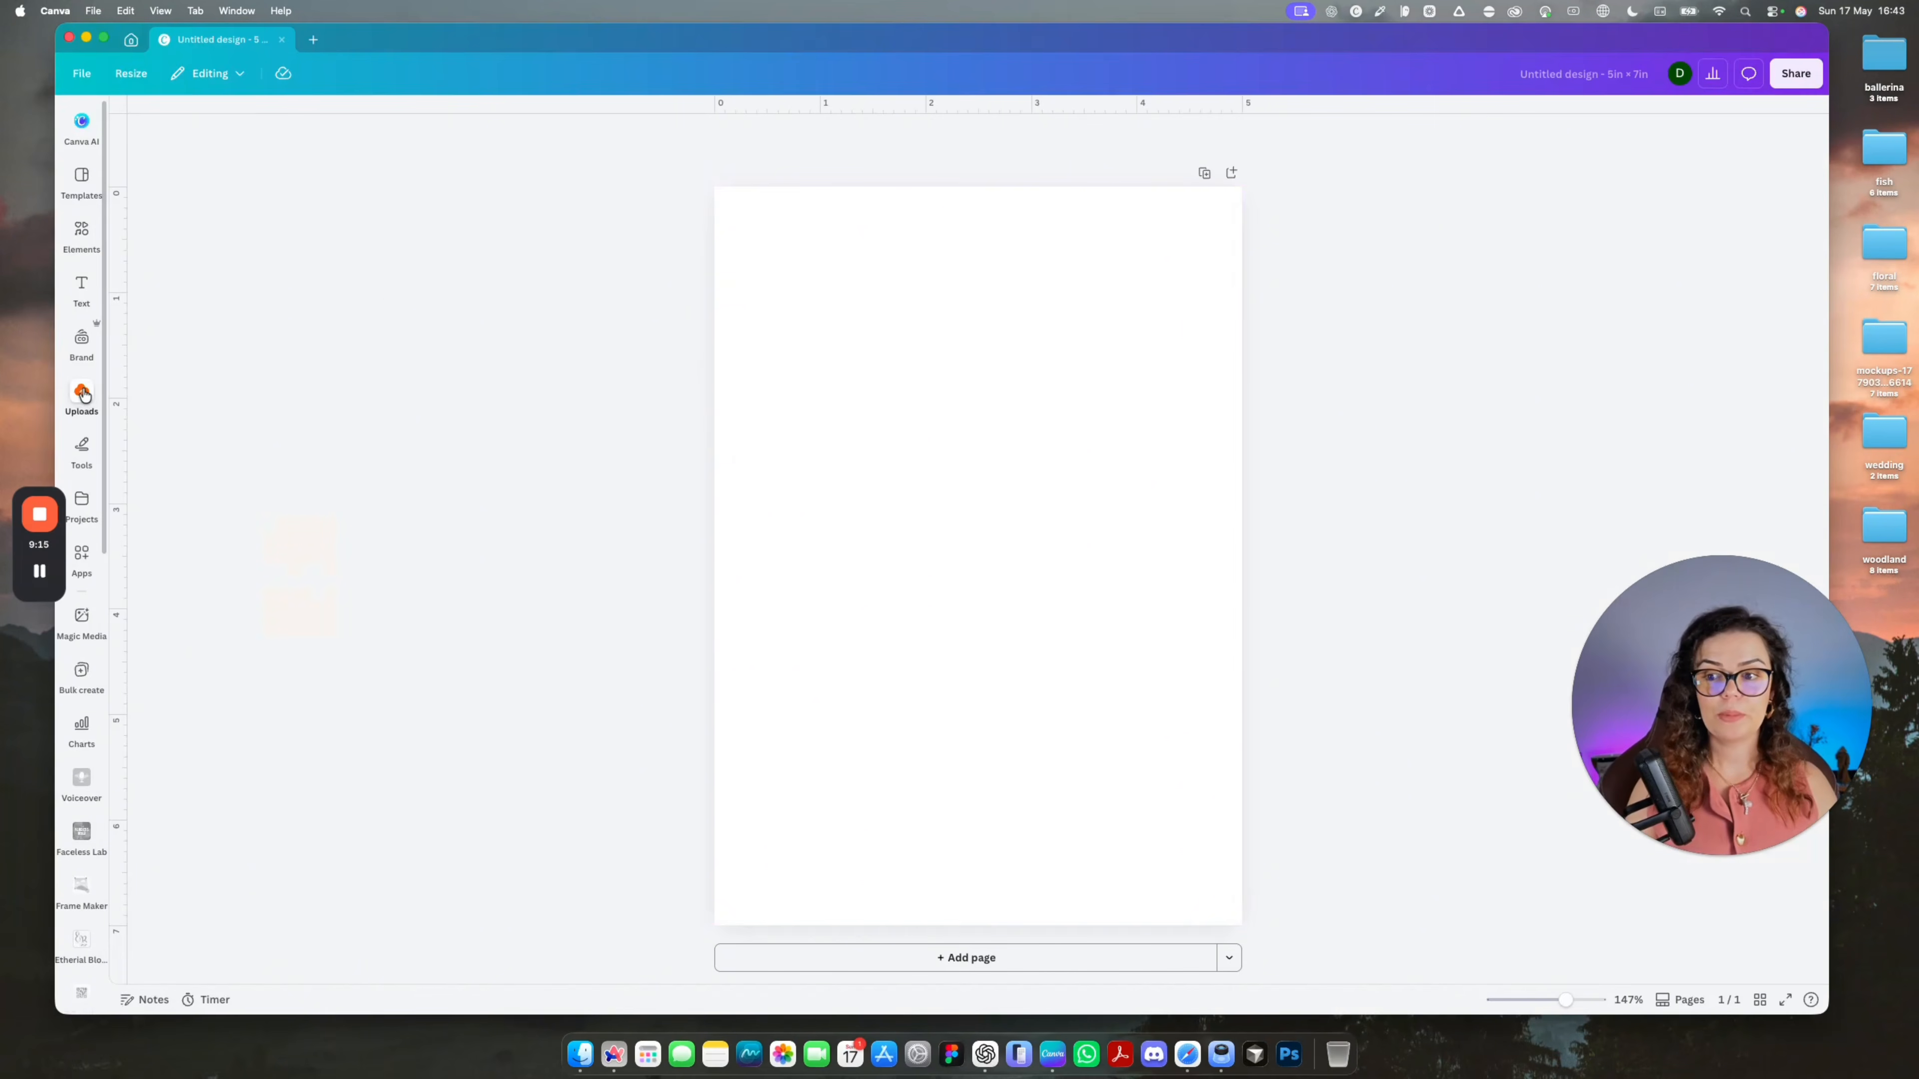
Upload all the invitation images from the Desktop's downloaded mockups folder to the Canva uploads.
double_click(1884, 341)
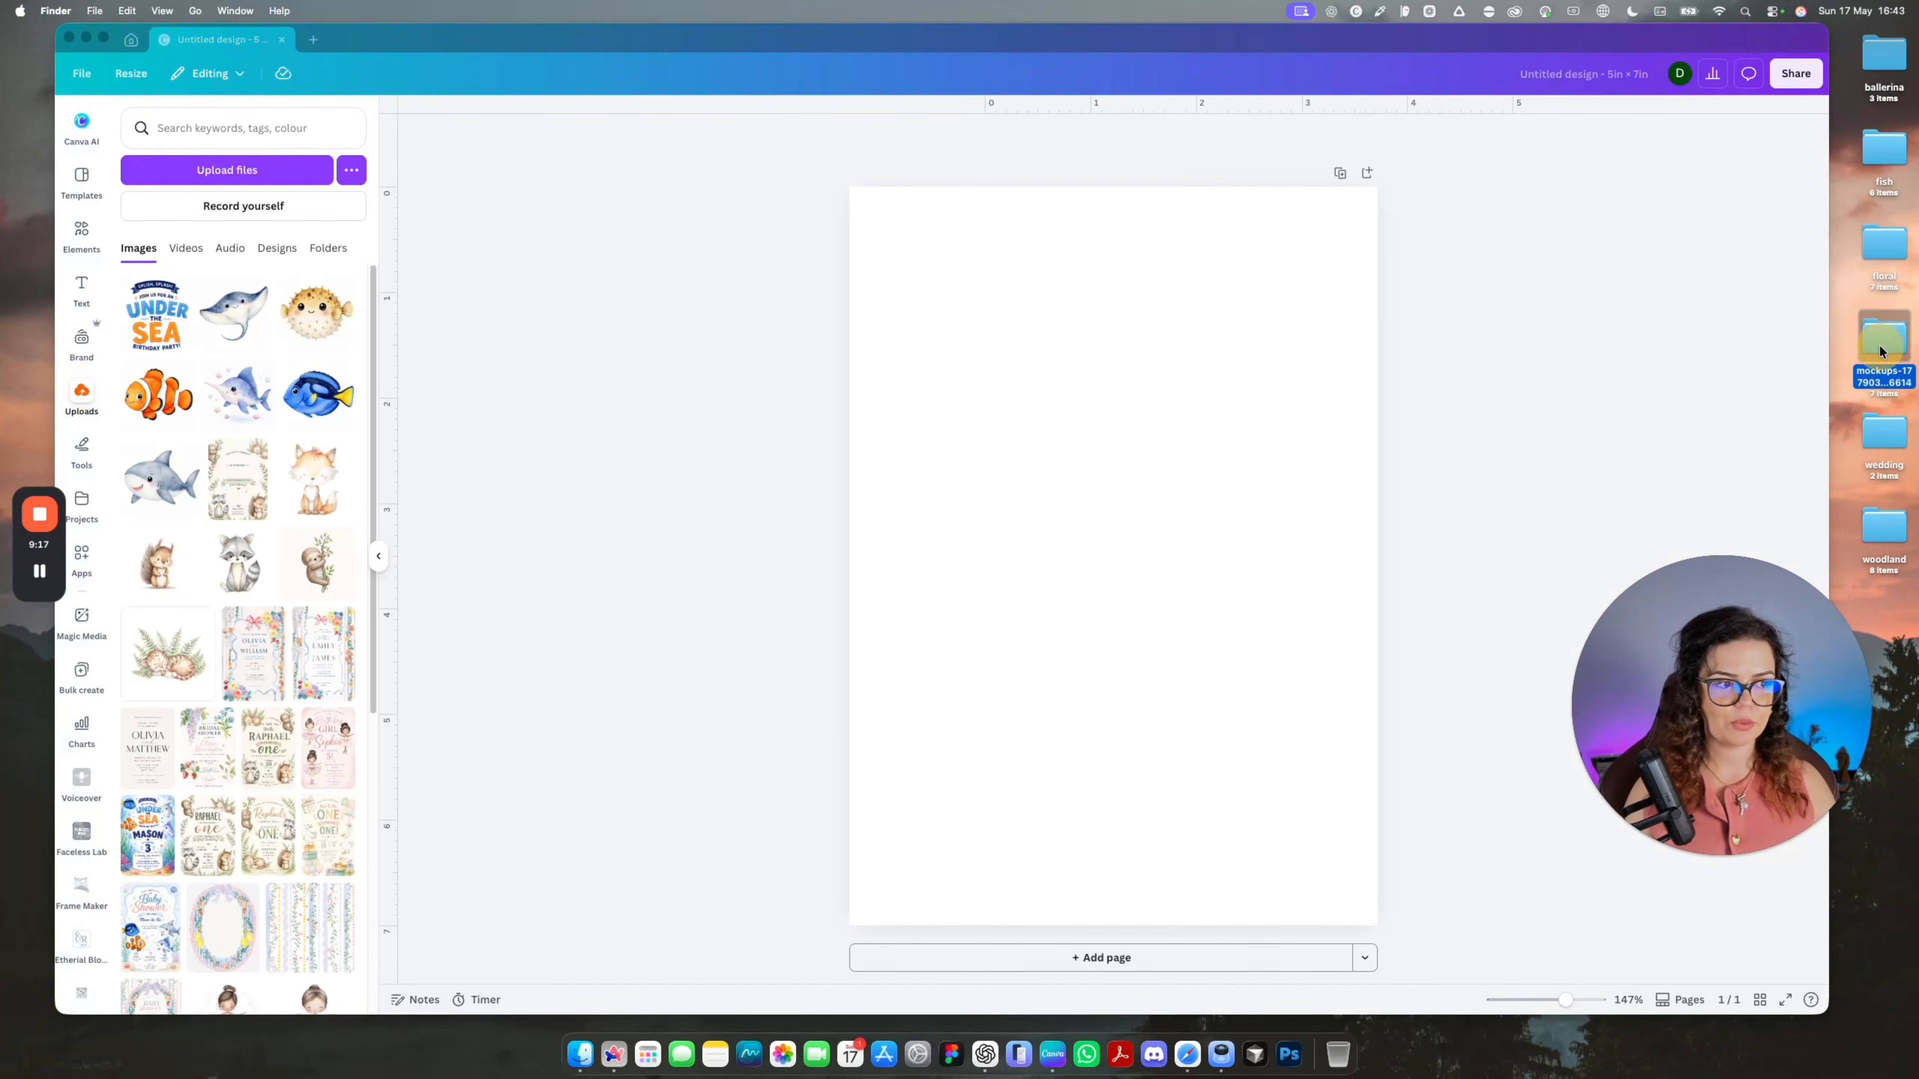
key("super+a")
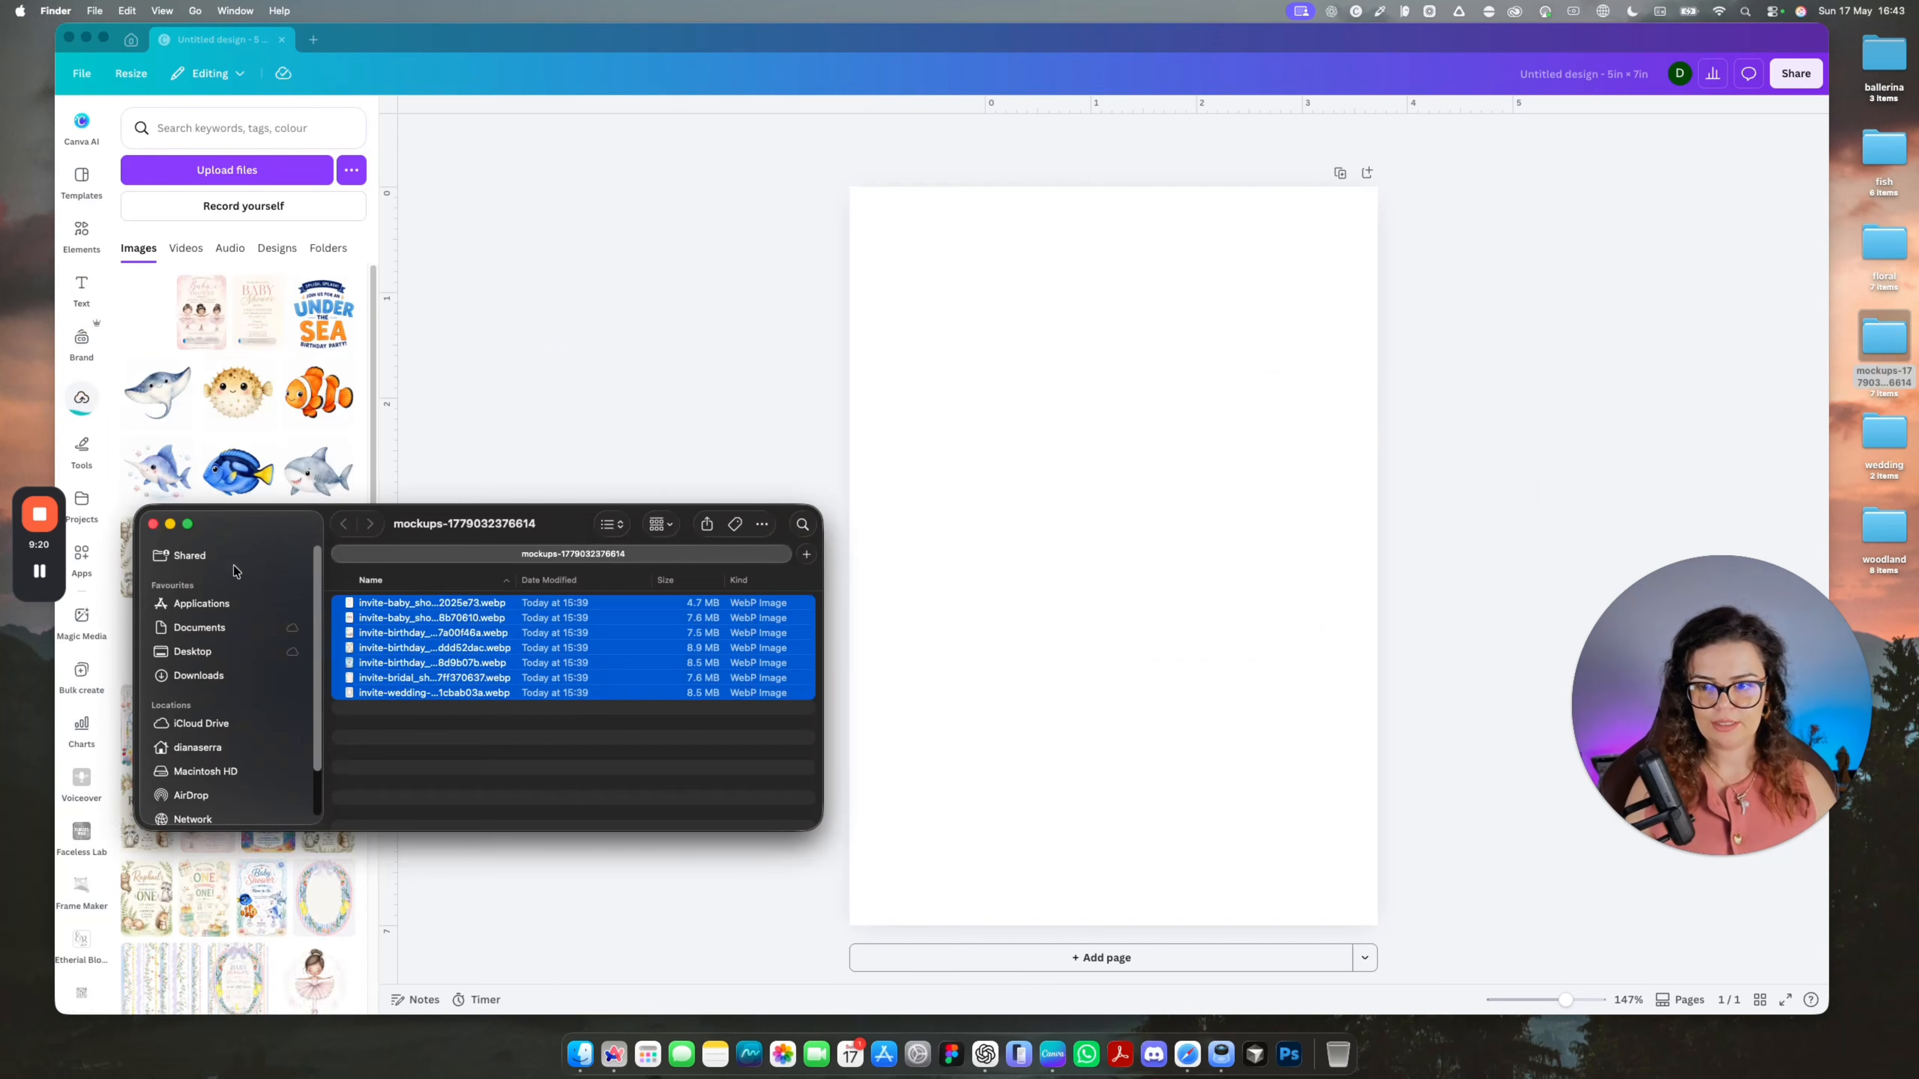
left_click_drag(241, 530, 272, 523)
left_click(585, 489)
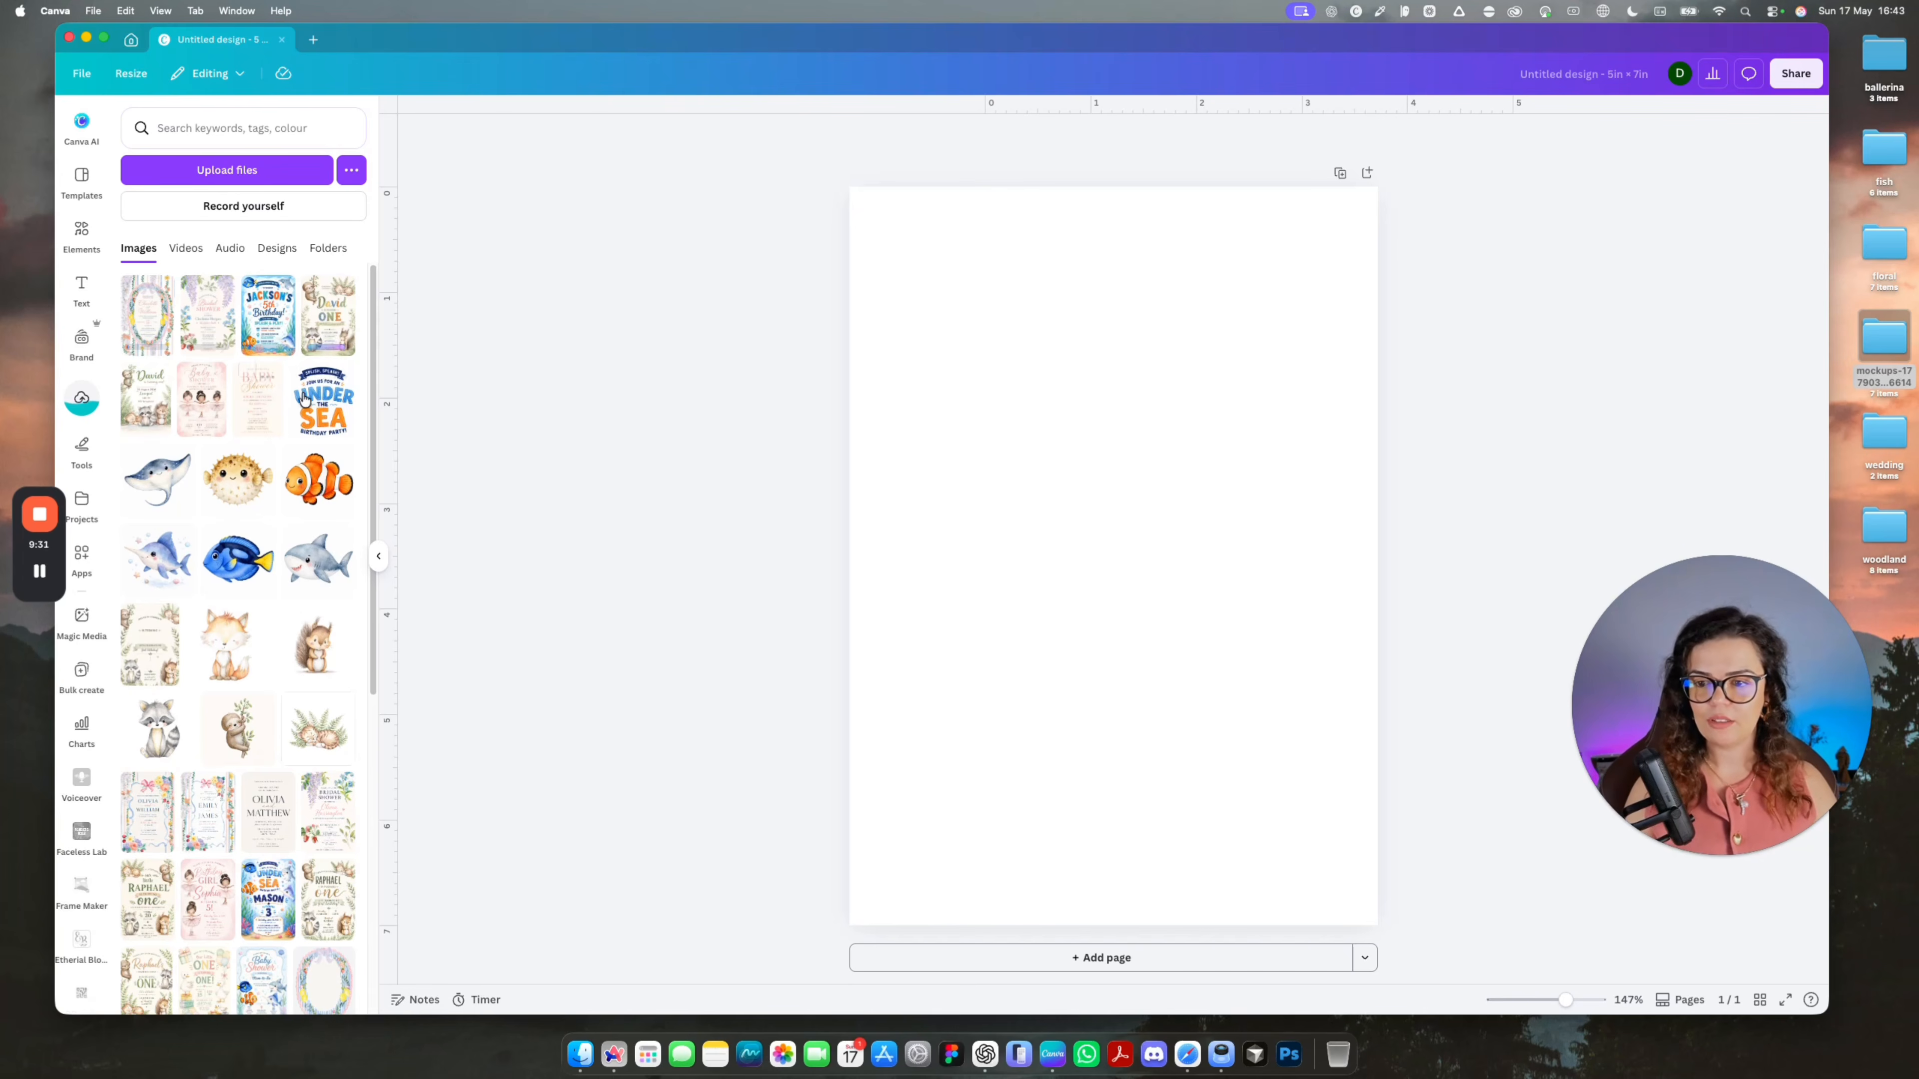
Add the bridal shower invitation to the blank page and scale it to the full page width of 5 in.
left_click(194, 314)
left_click_drag(1077, 649, 972, 511)
left_click_drag(1153, 643, 1456, 930)
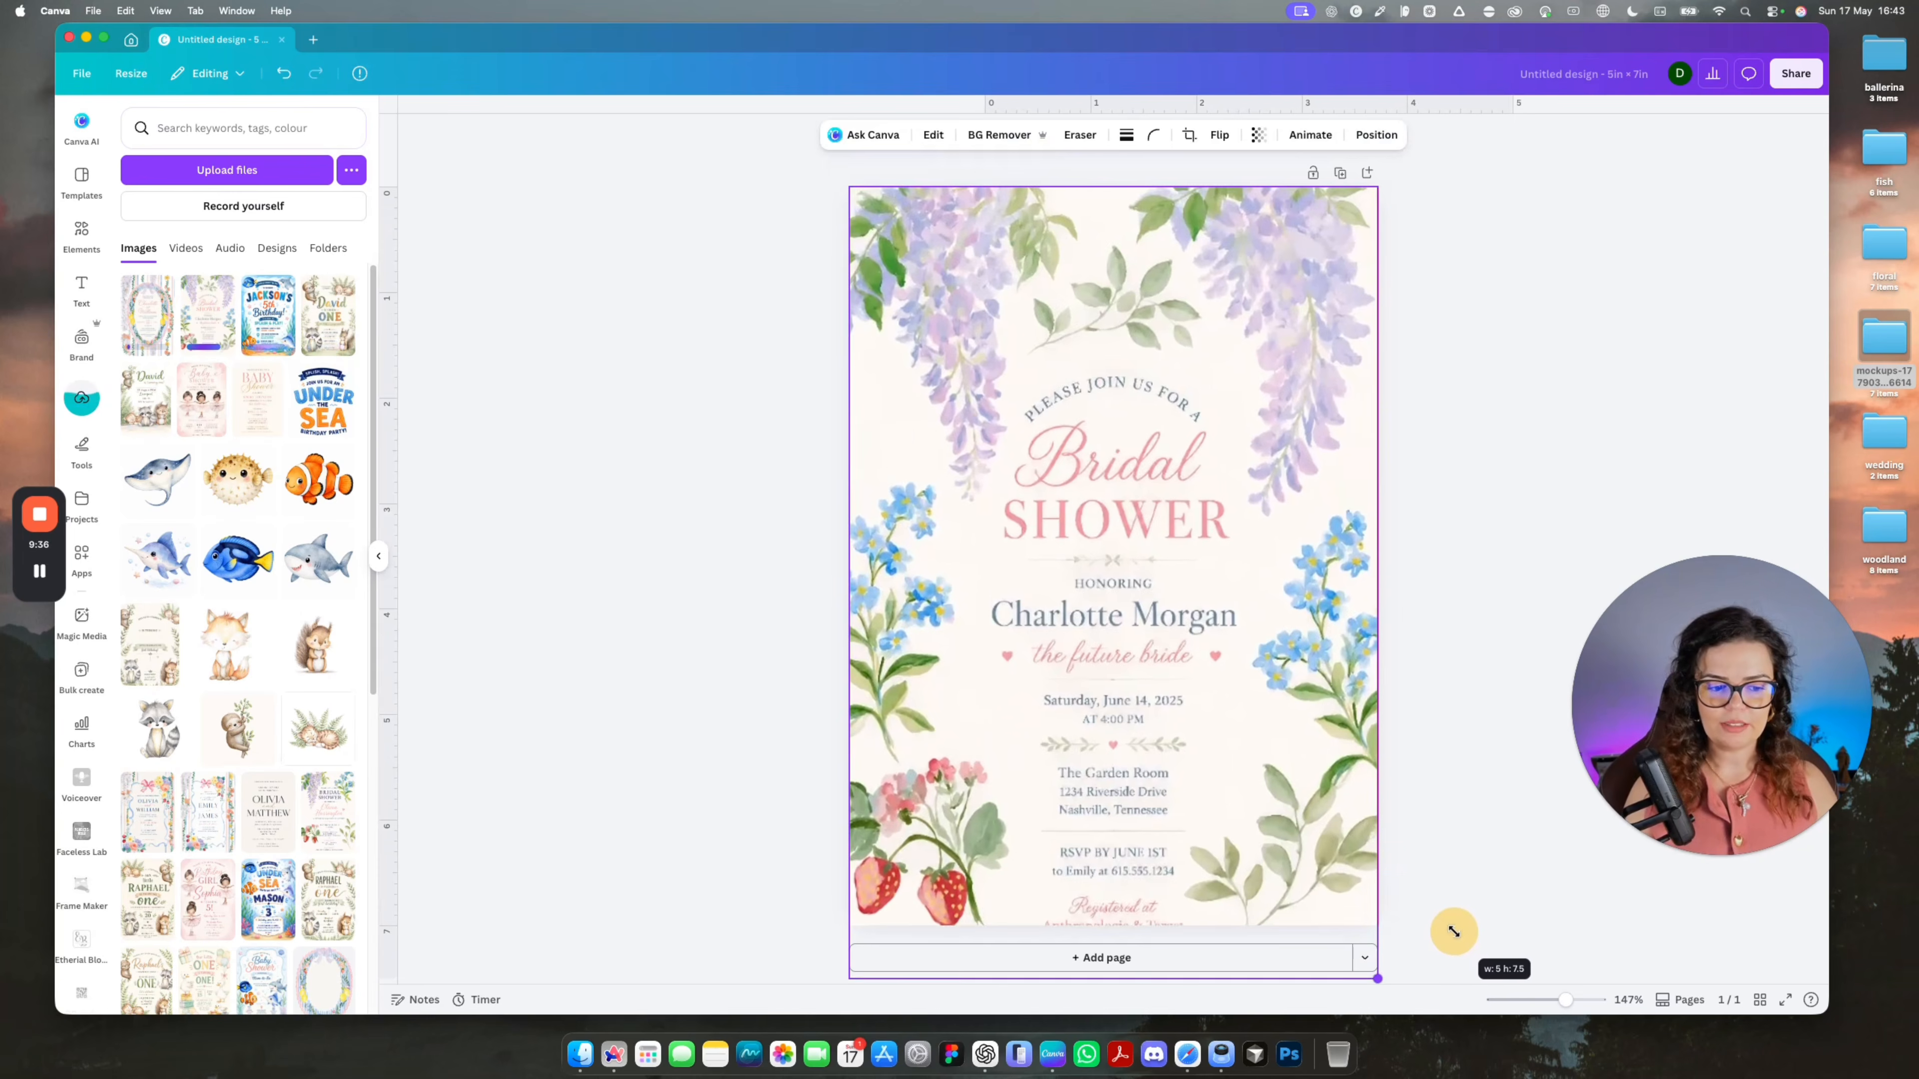
Move the bridal shower image up until its lower edge lines up with the bottom of the page.
left_click_drag(1272, 783, 1274, 743)
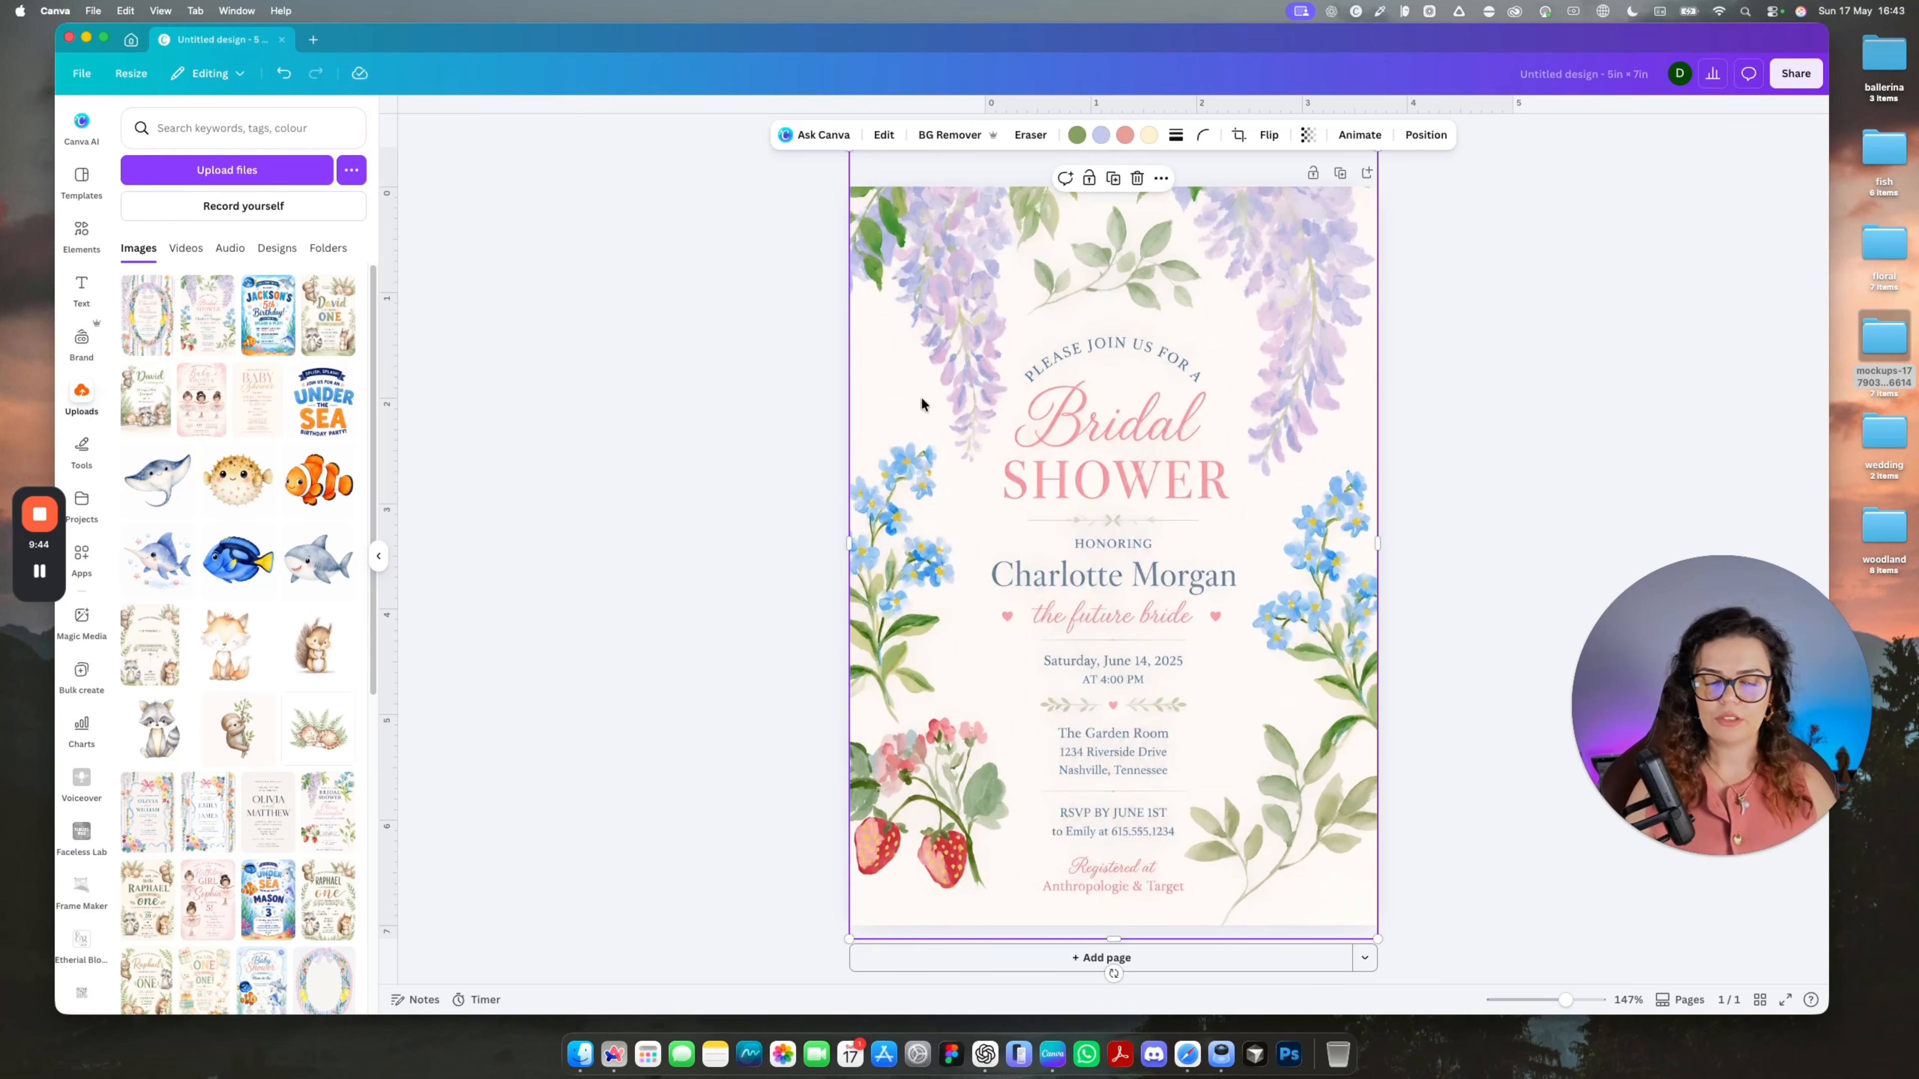
left_click(667, 326)
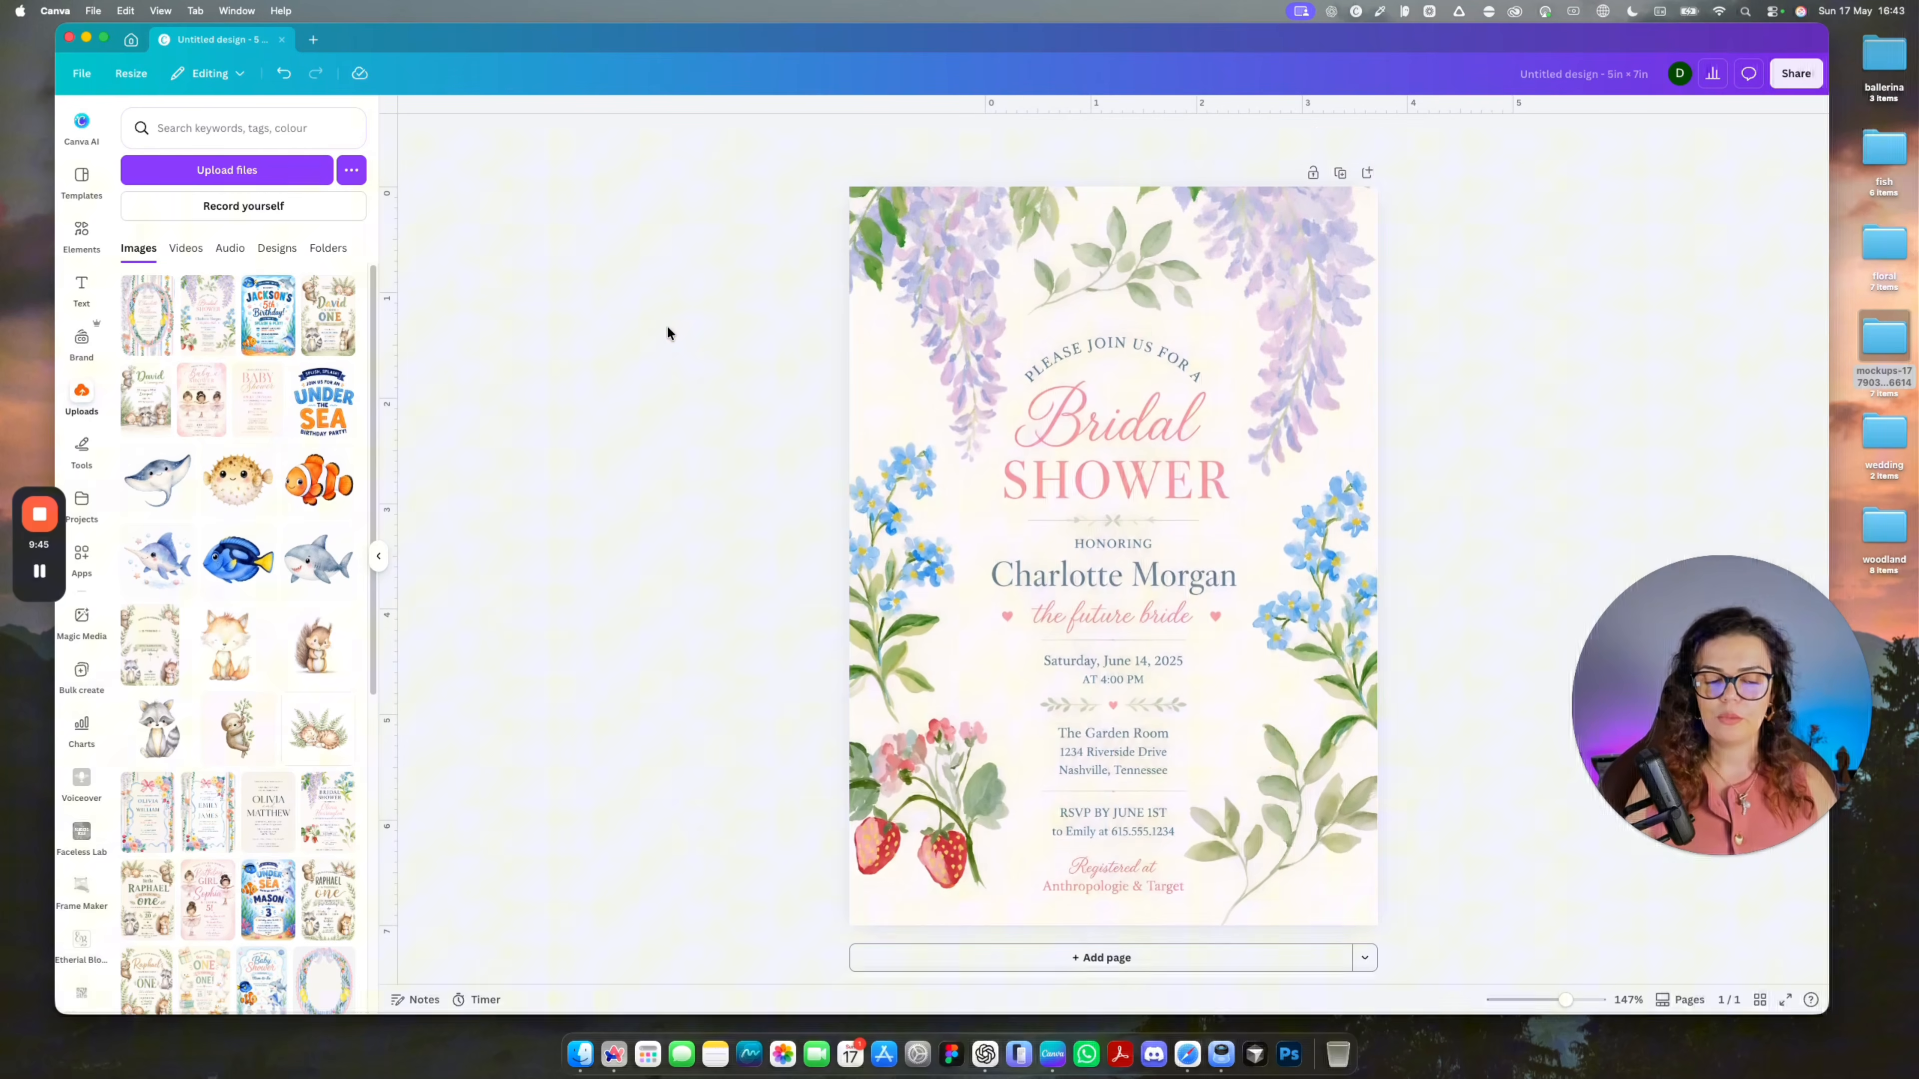
left_click(988, 370)
left_click_drag(988, 370, 990, 357)
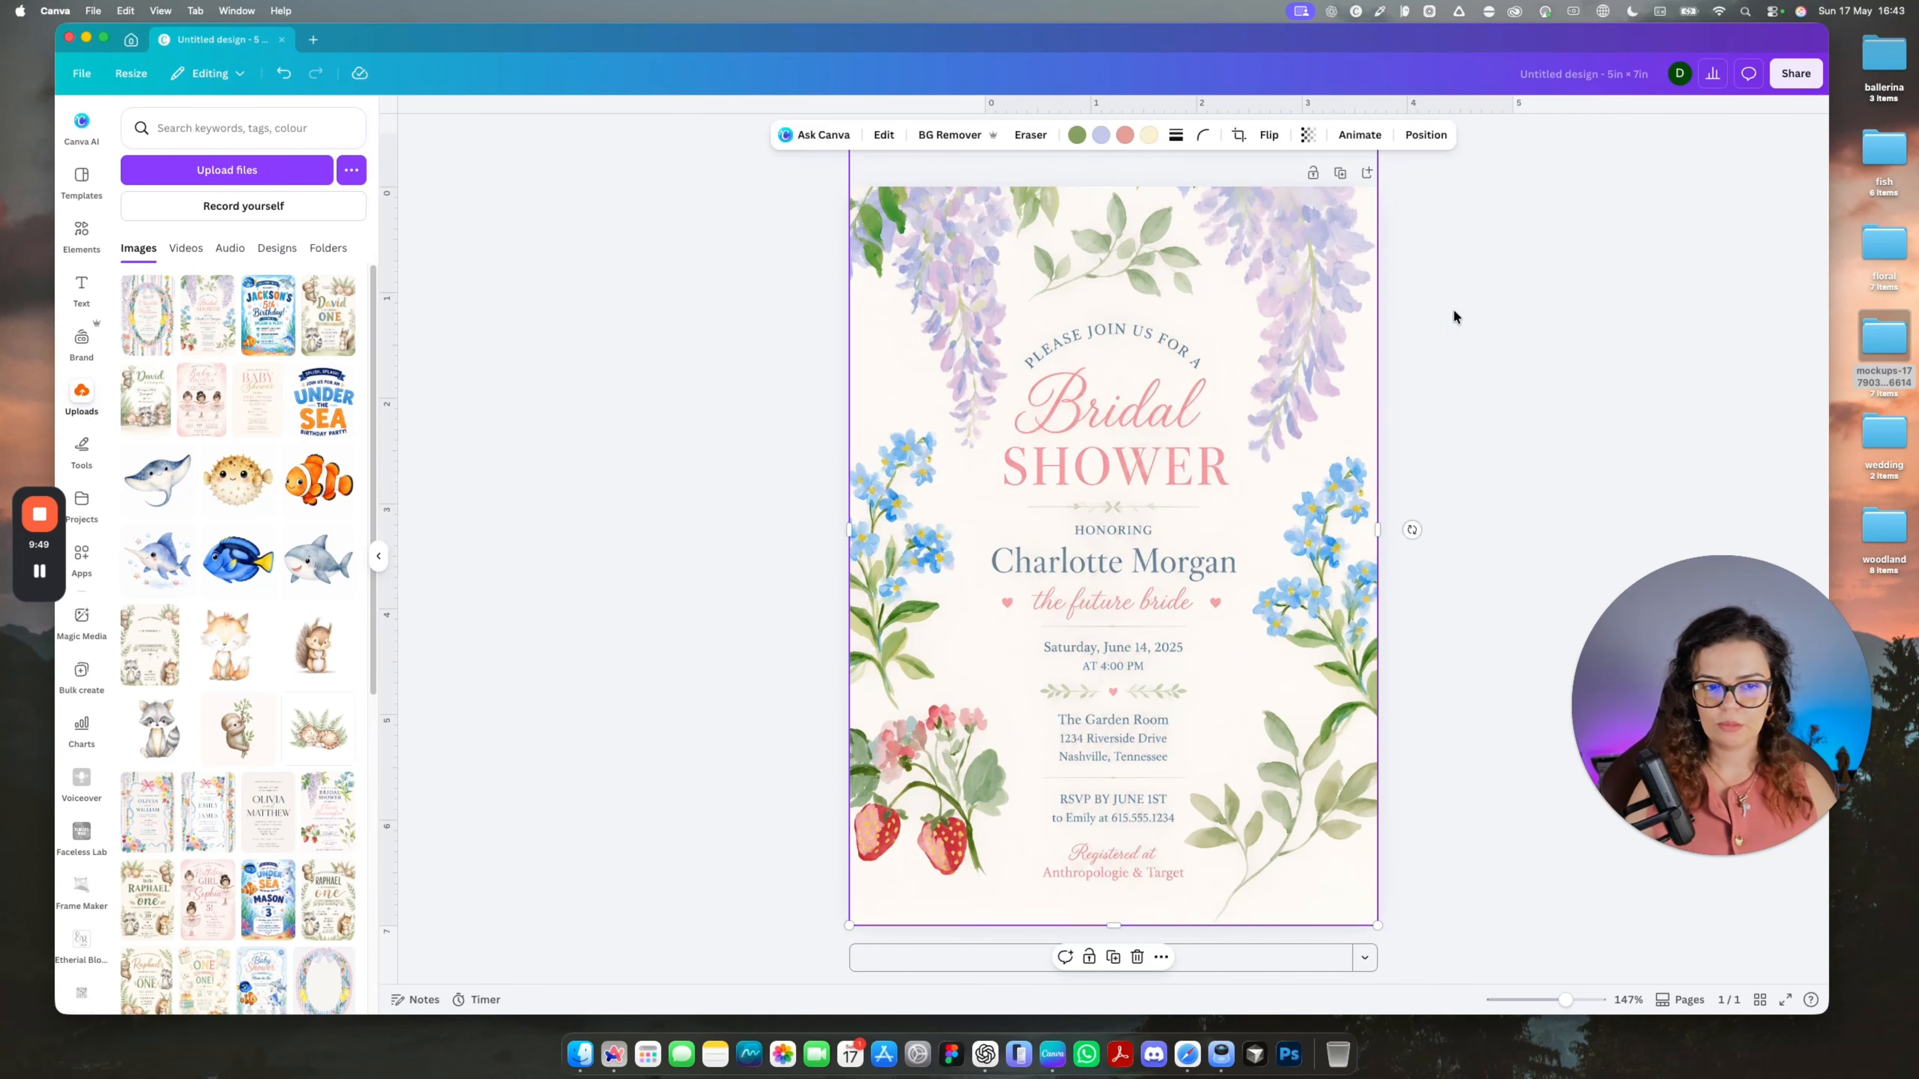
Split the bridal shower invitation image into editable layers with Magic Layers.
left_click(884, 140)
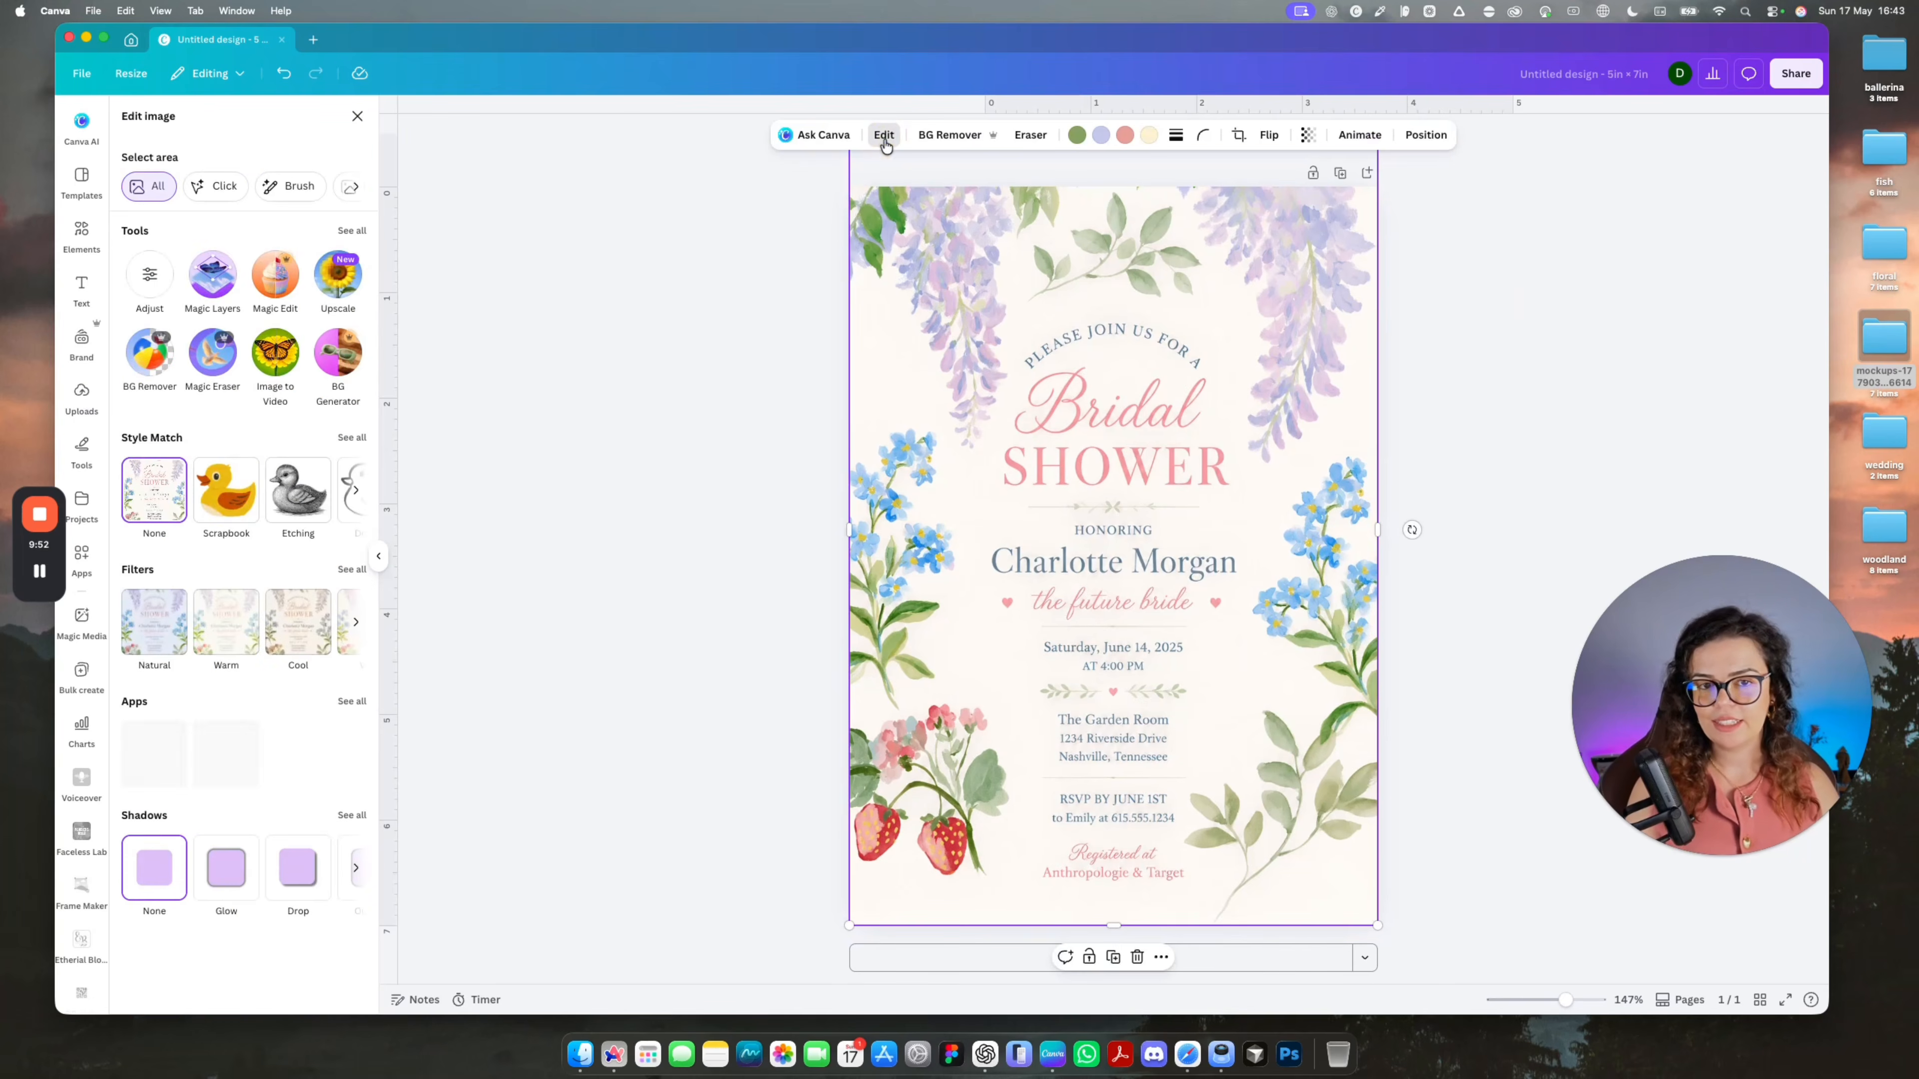
left_click(210, 284)
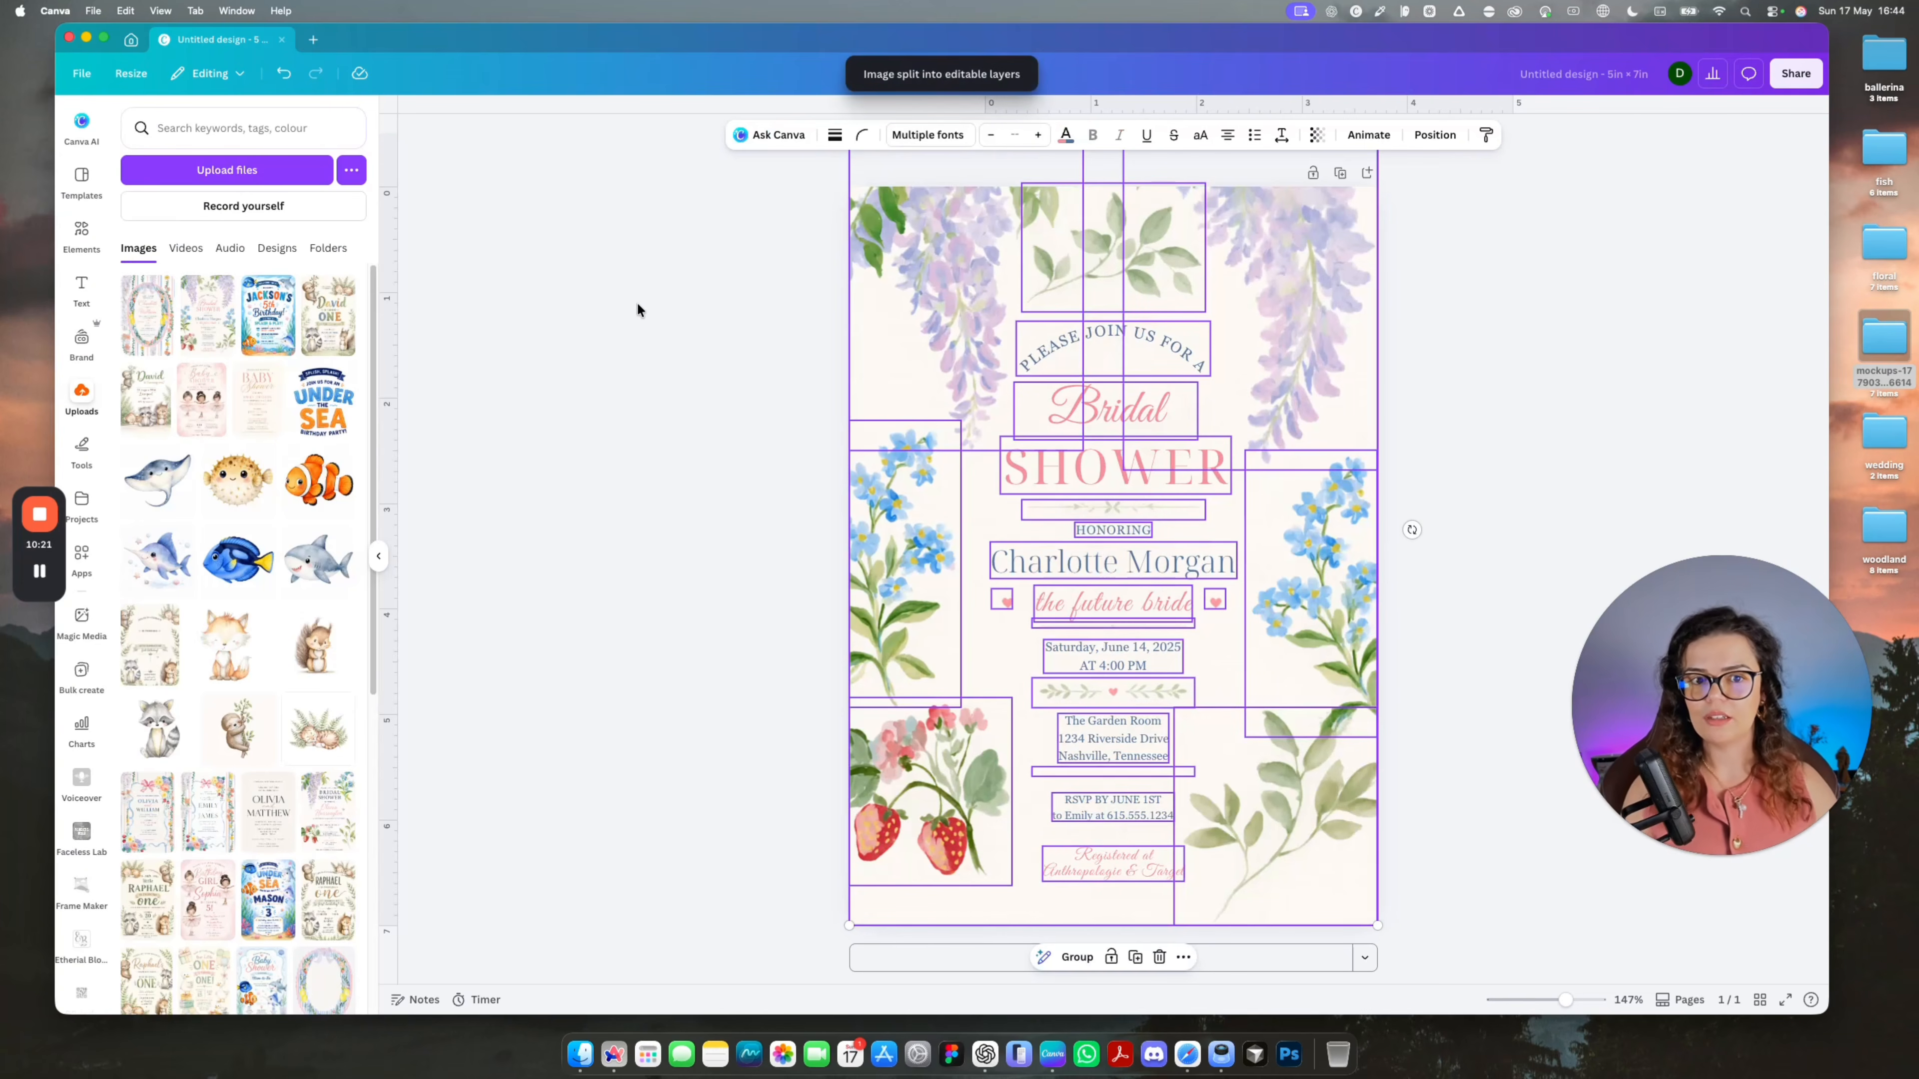
left_click(600, 341)
Shift the upper-left wisteria layer slightly past the page edge, and undo its trial deletion.
left_click_drag(910, 308, 897, 323)
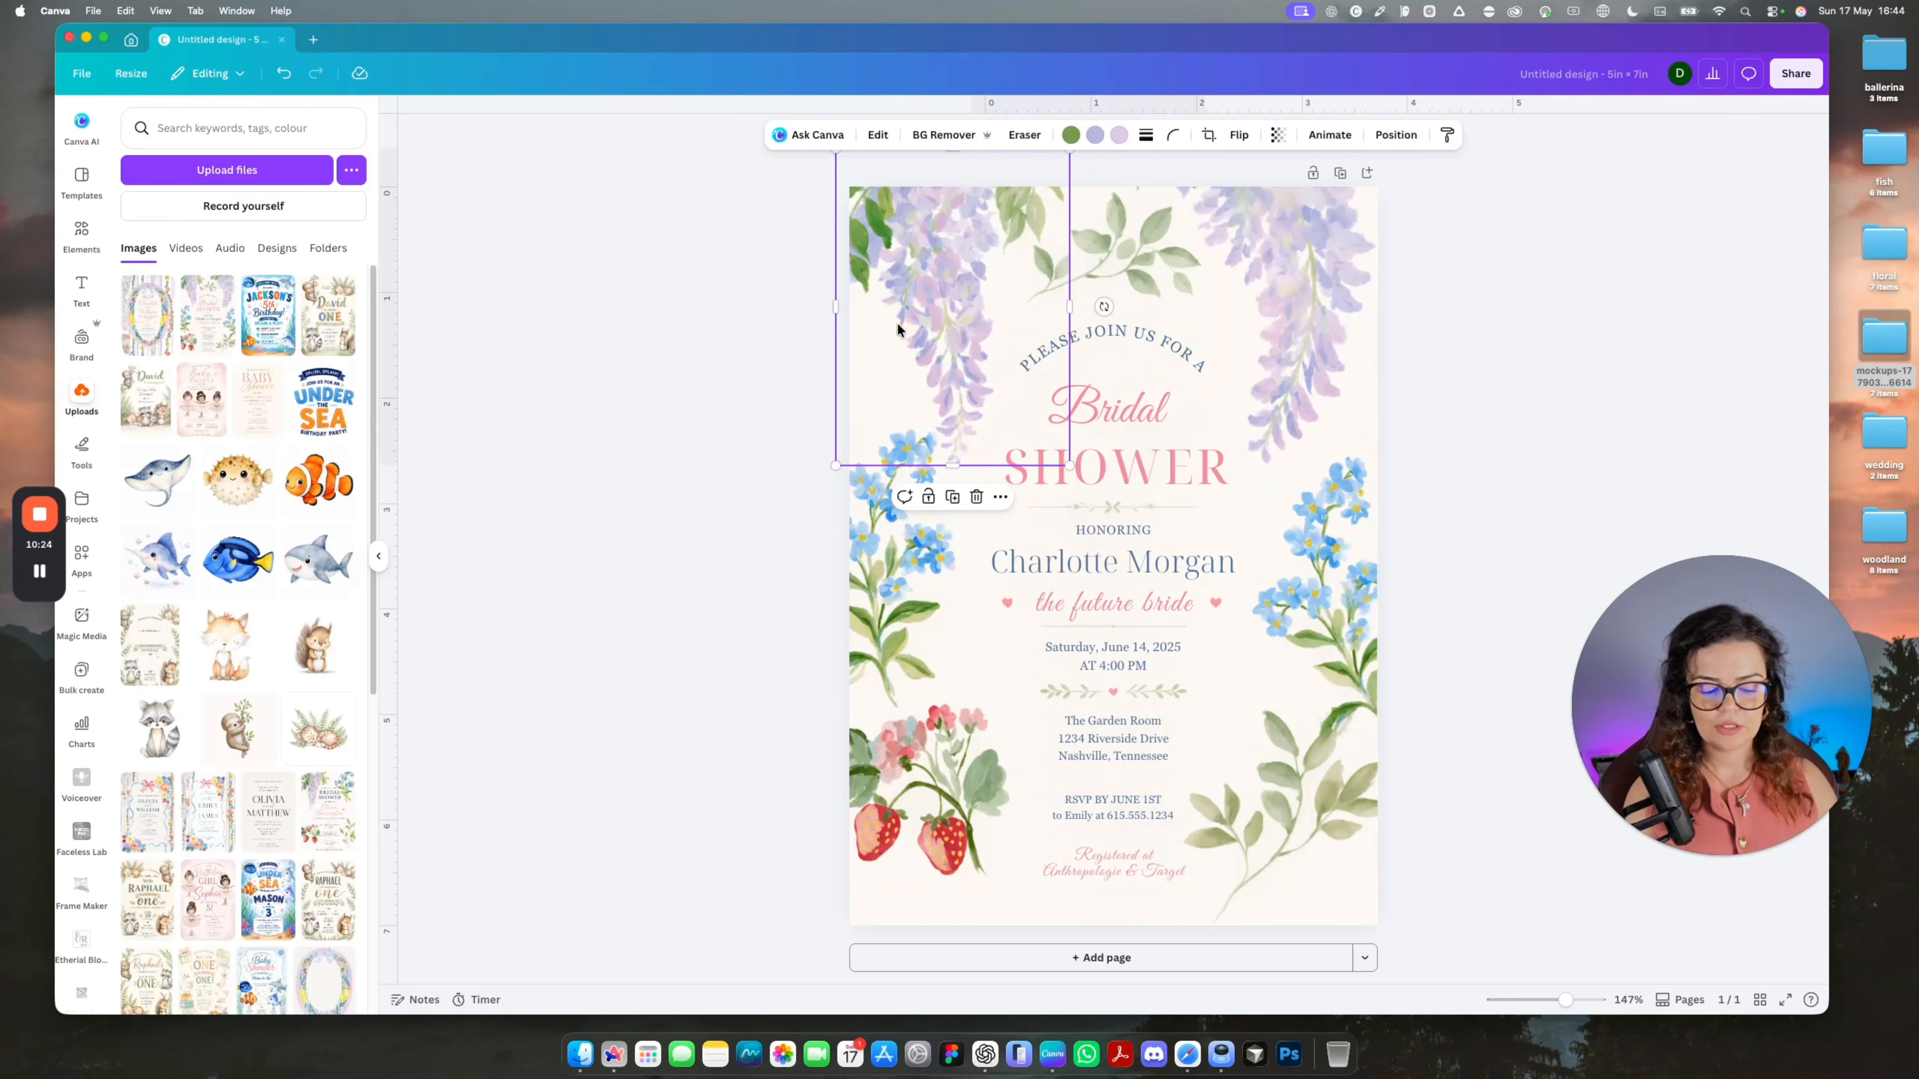
key("BackSpace")
key("super+z")
left_click(911, 339)
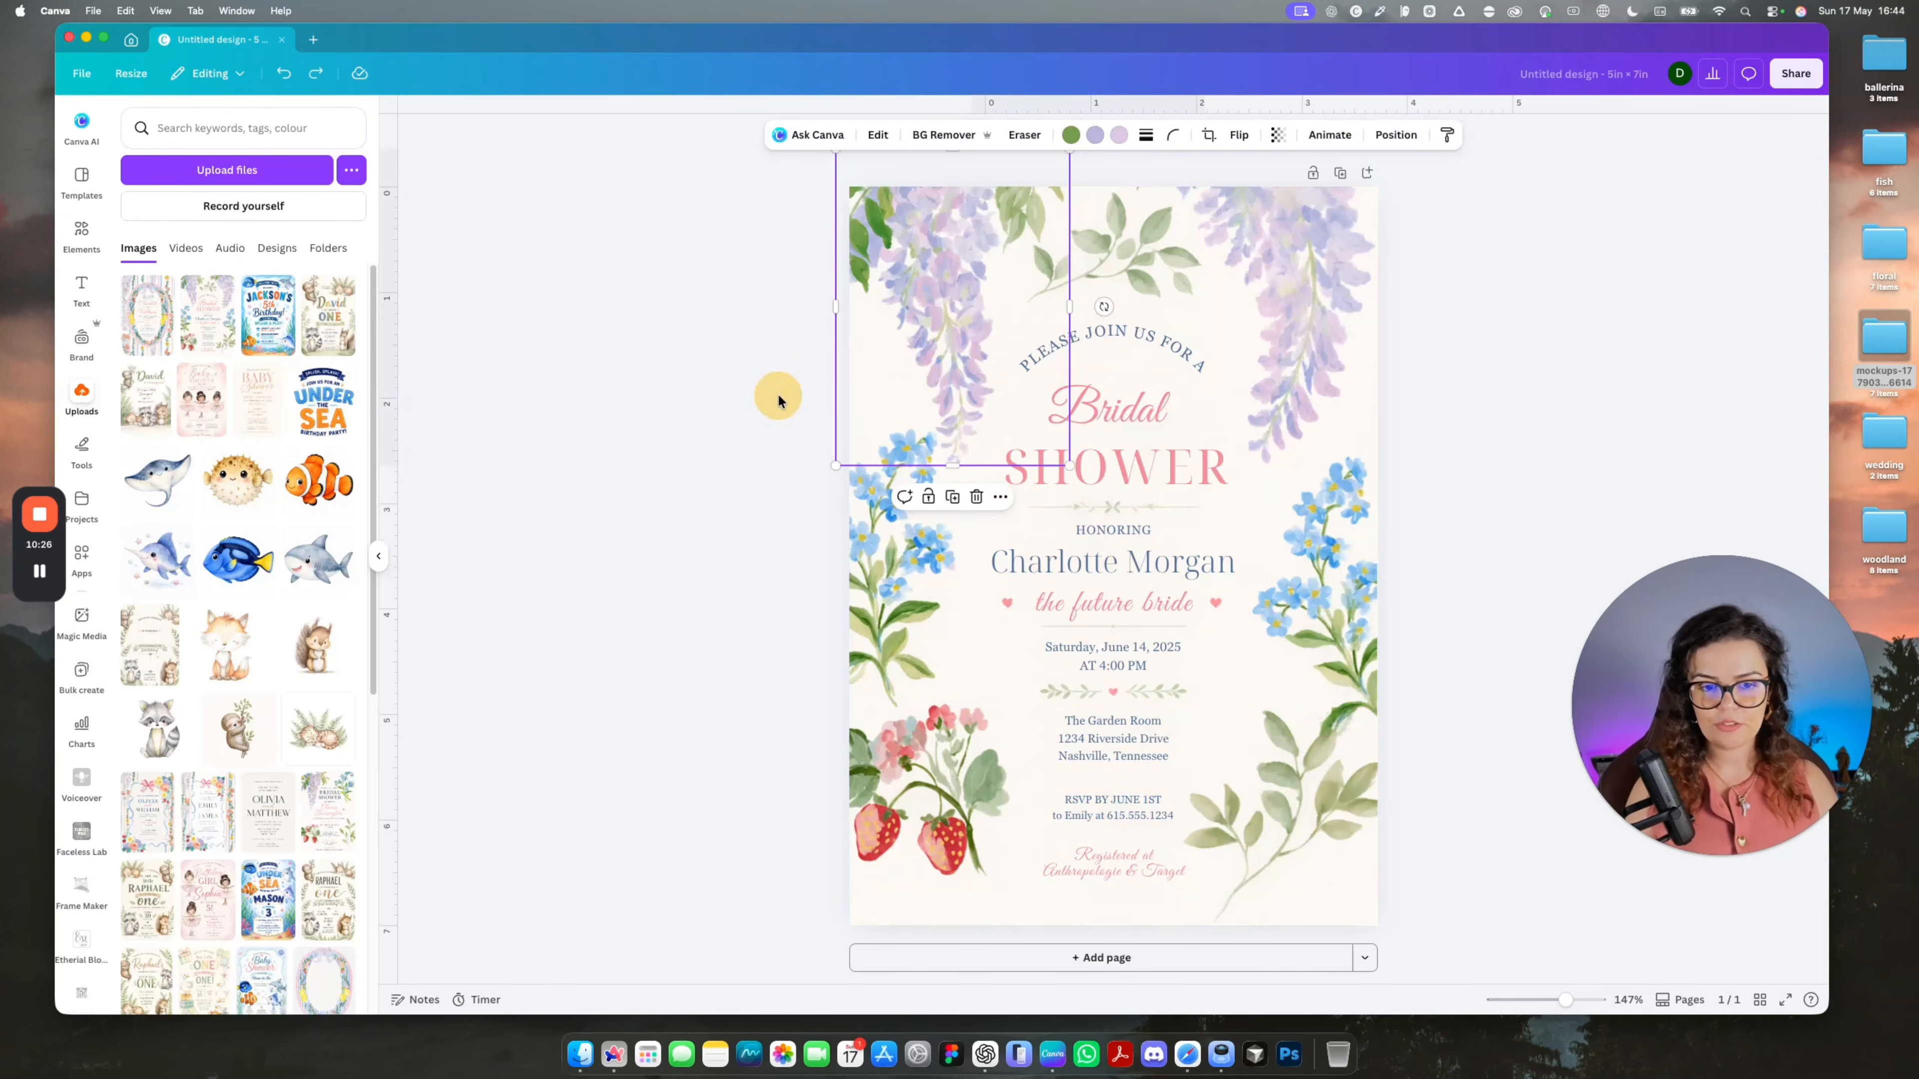
left_click(614, 378)
Upload all the images from the Desktop's floral folder to the Canva uploads.
double_click(1877, 244)
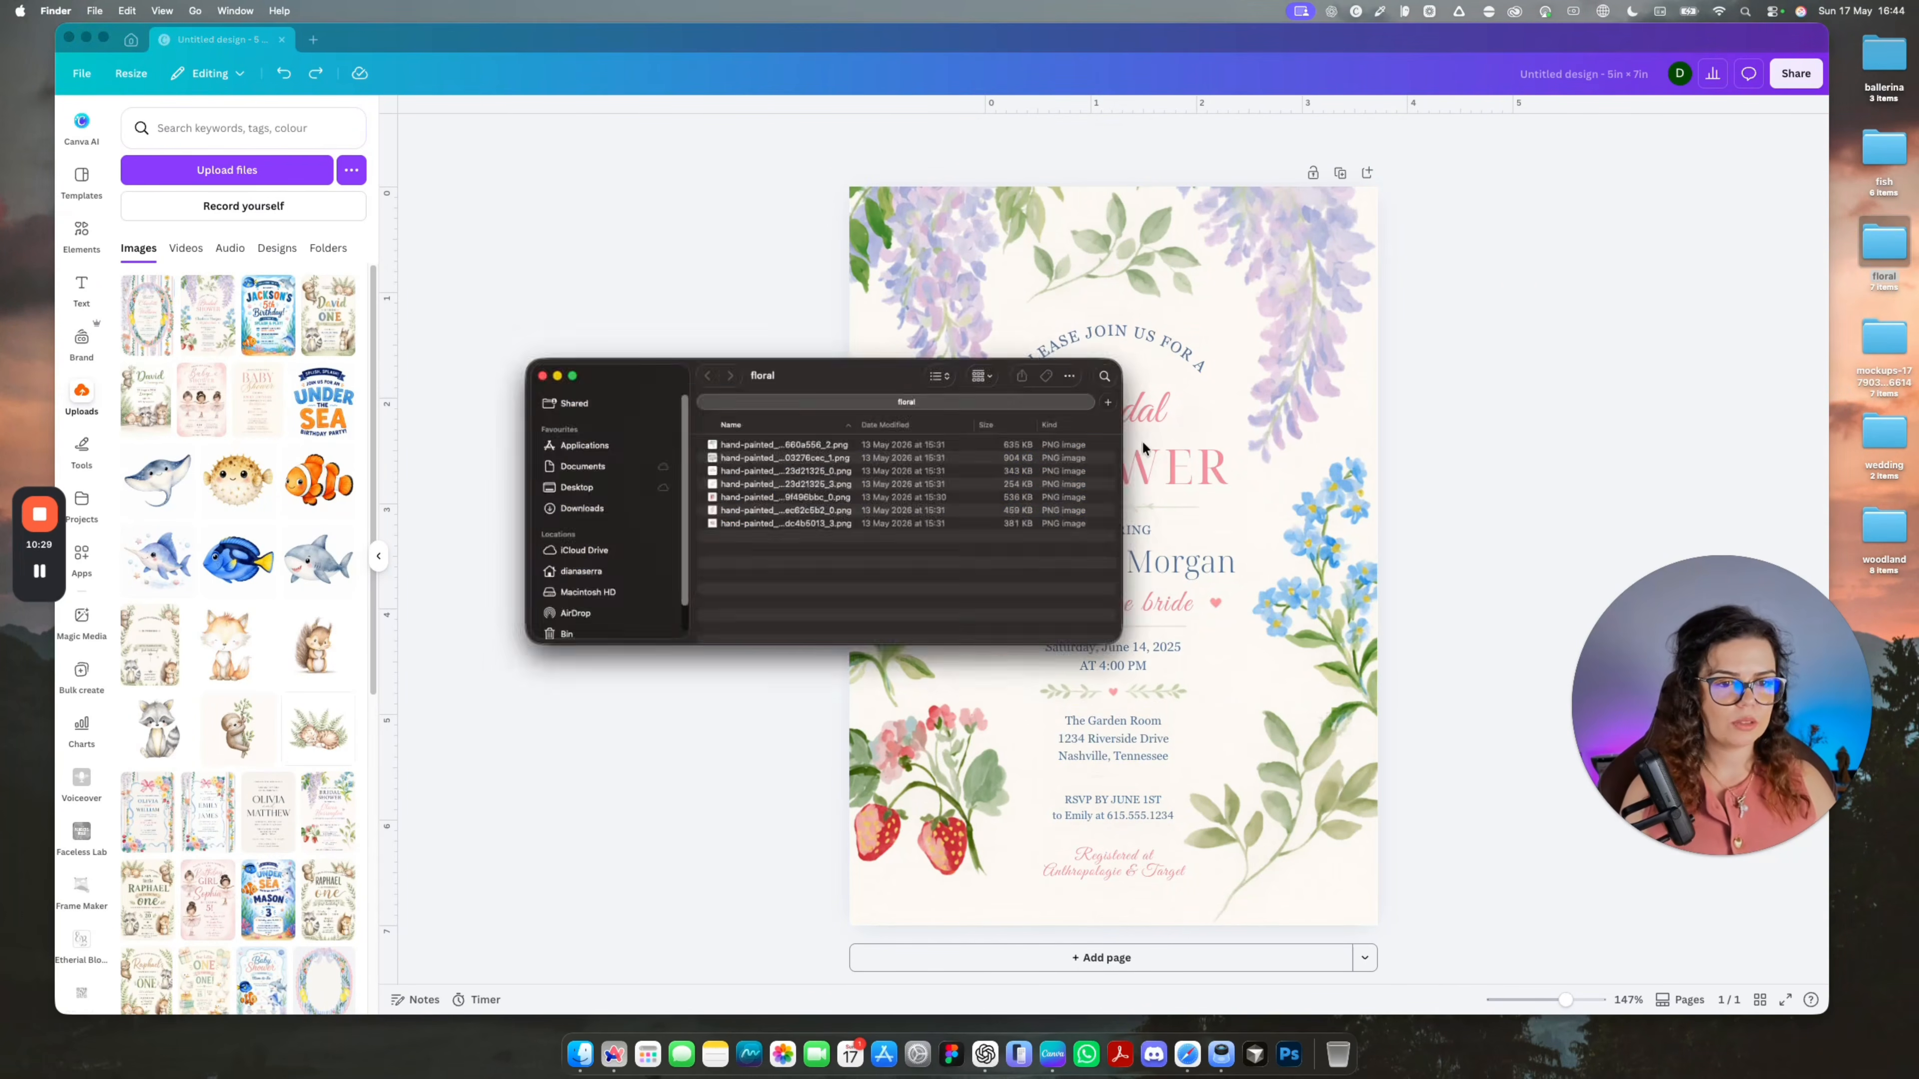
key("super+a")
left_click_drag(600, 481, 226, 363)
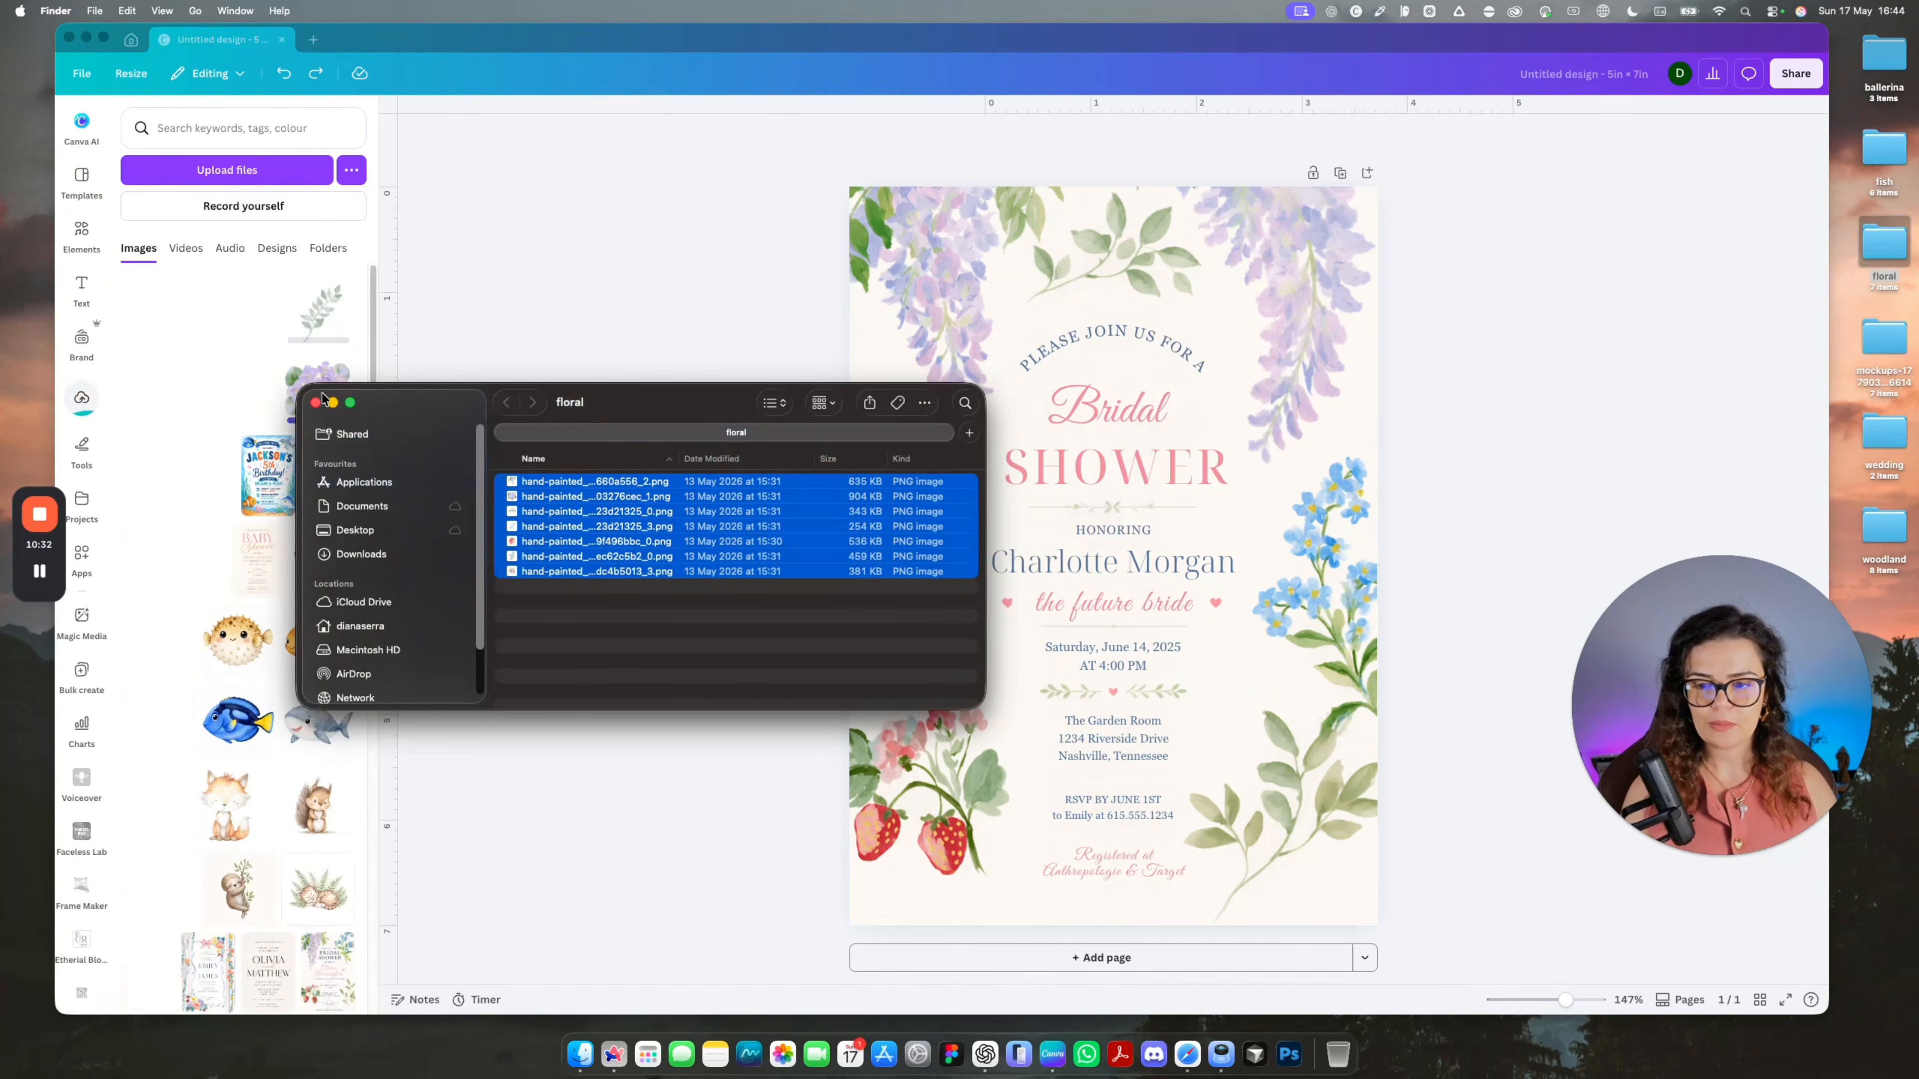
left_click(621, 355)
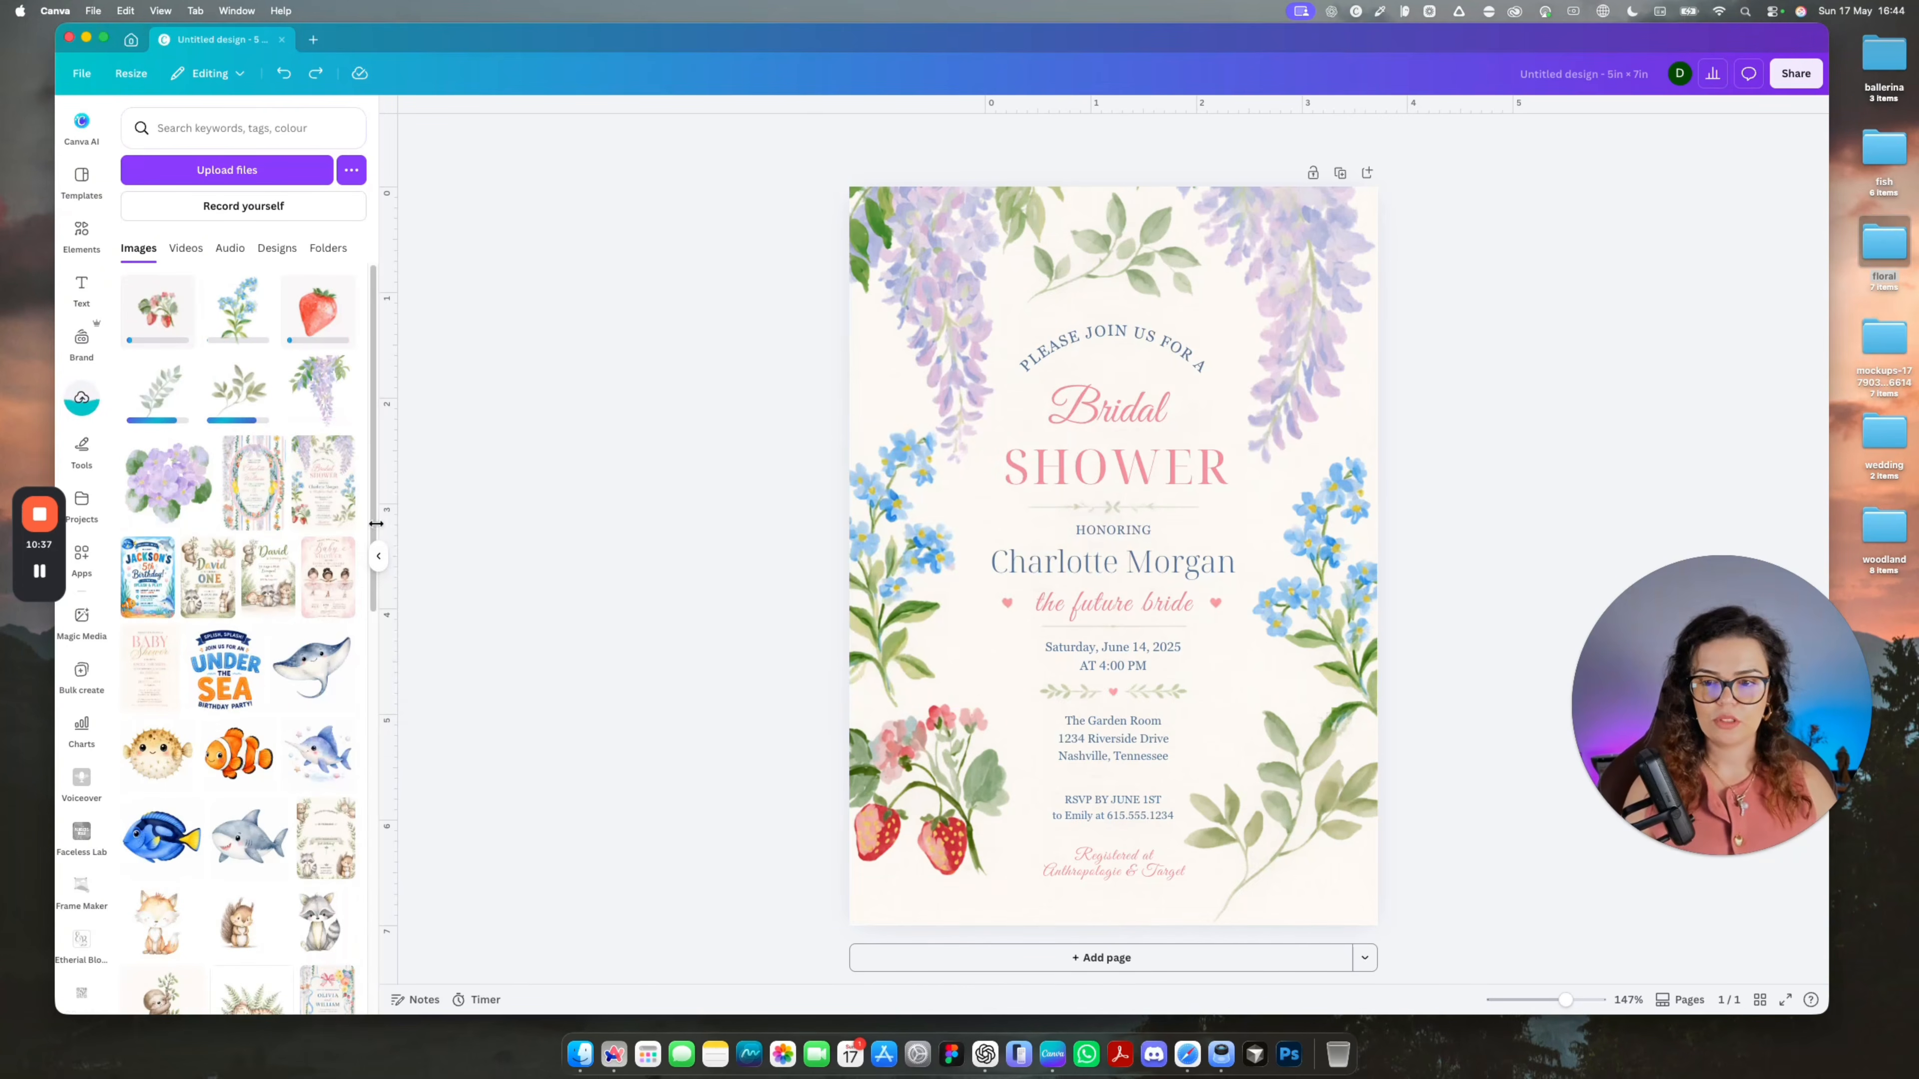
Try deleting both wisteria layers, the right-hand blue flowers, the strawberries and the lower-right leaf branch from the invitation.
left_click(974, 308)
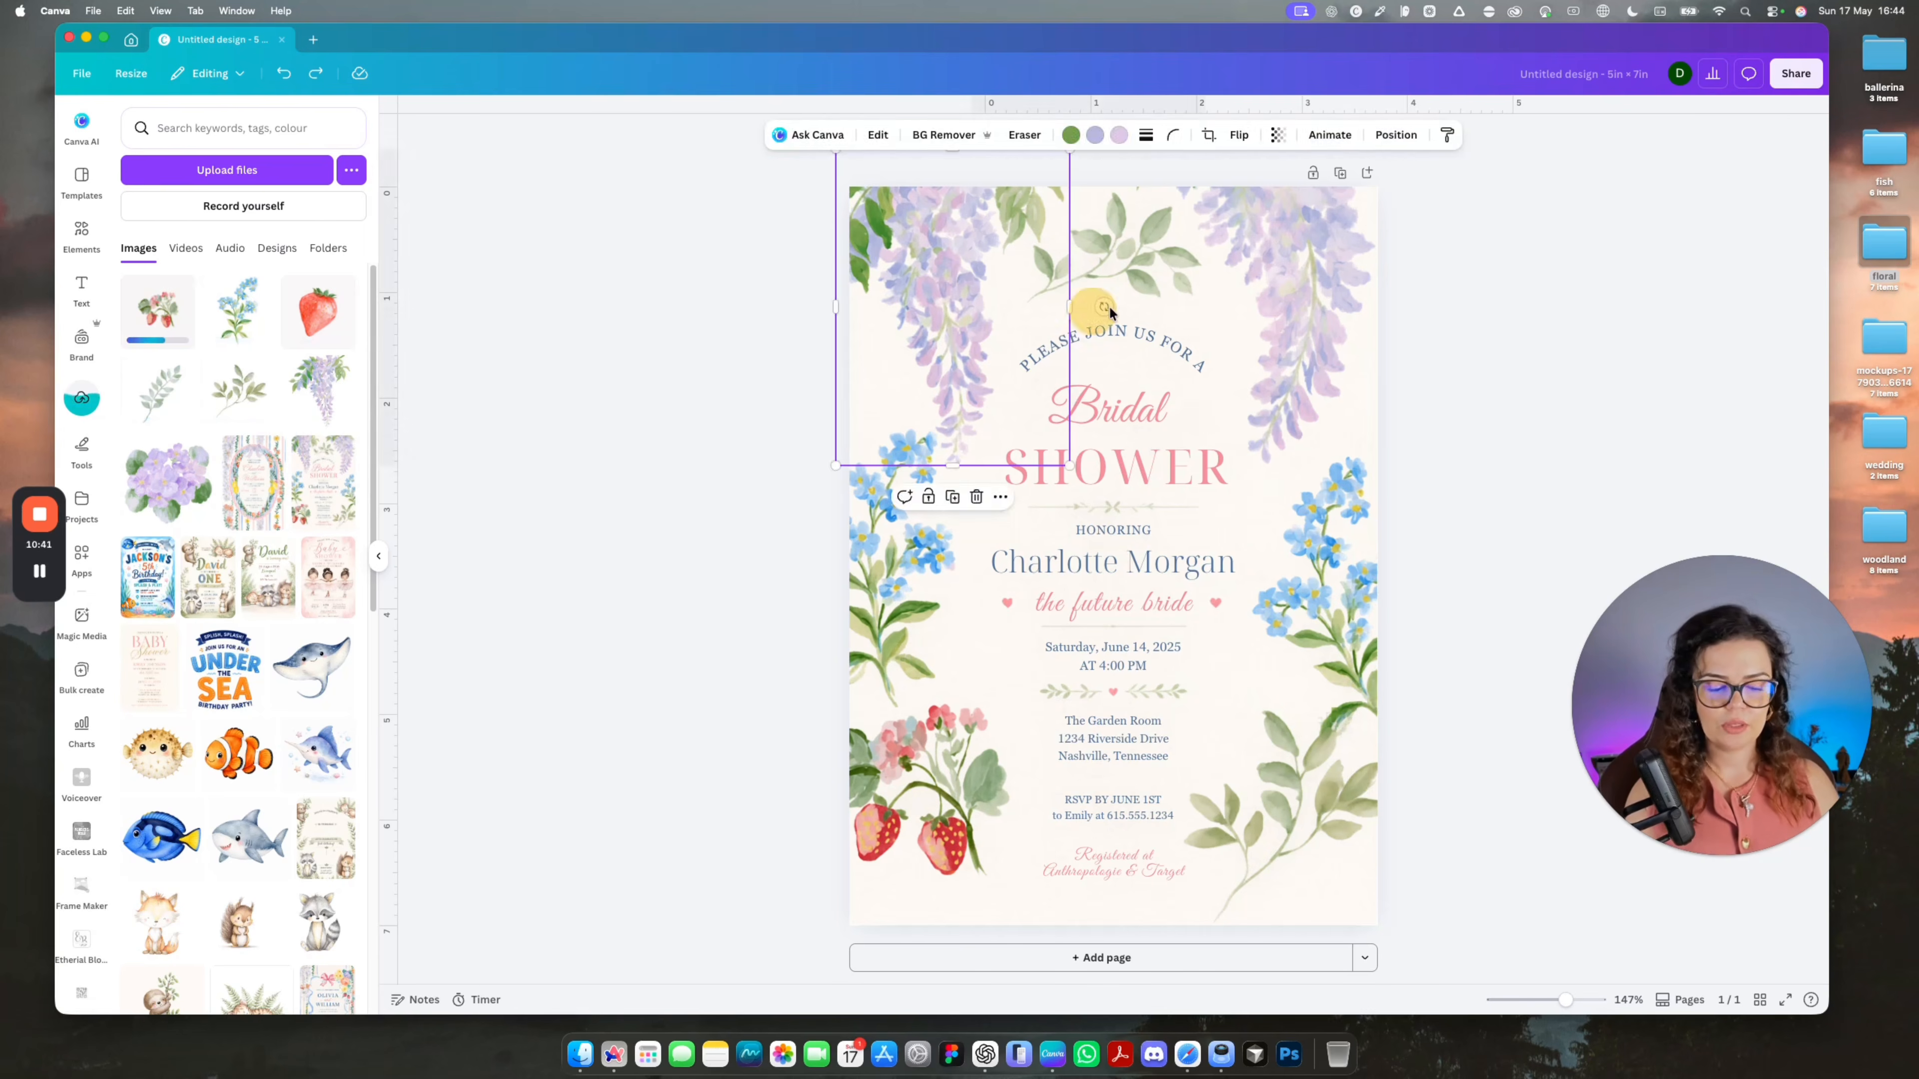
key("Delete")
left_click(1323, 309)
key("Delete")
left_click(1334, 552)
key("Delete")
left_click(1350, 763)
key("Delete")
left_click(846, 571)
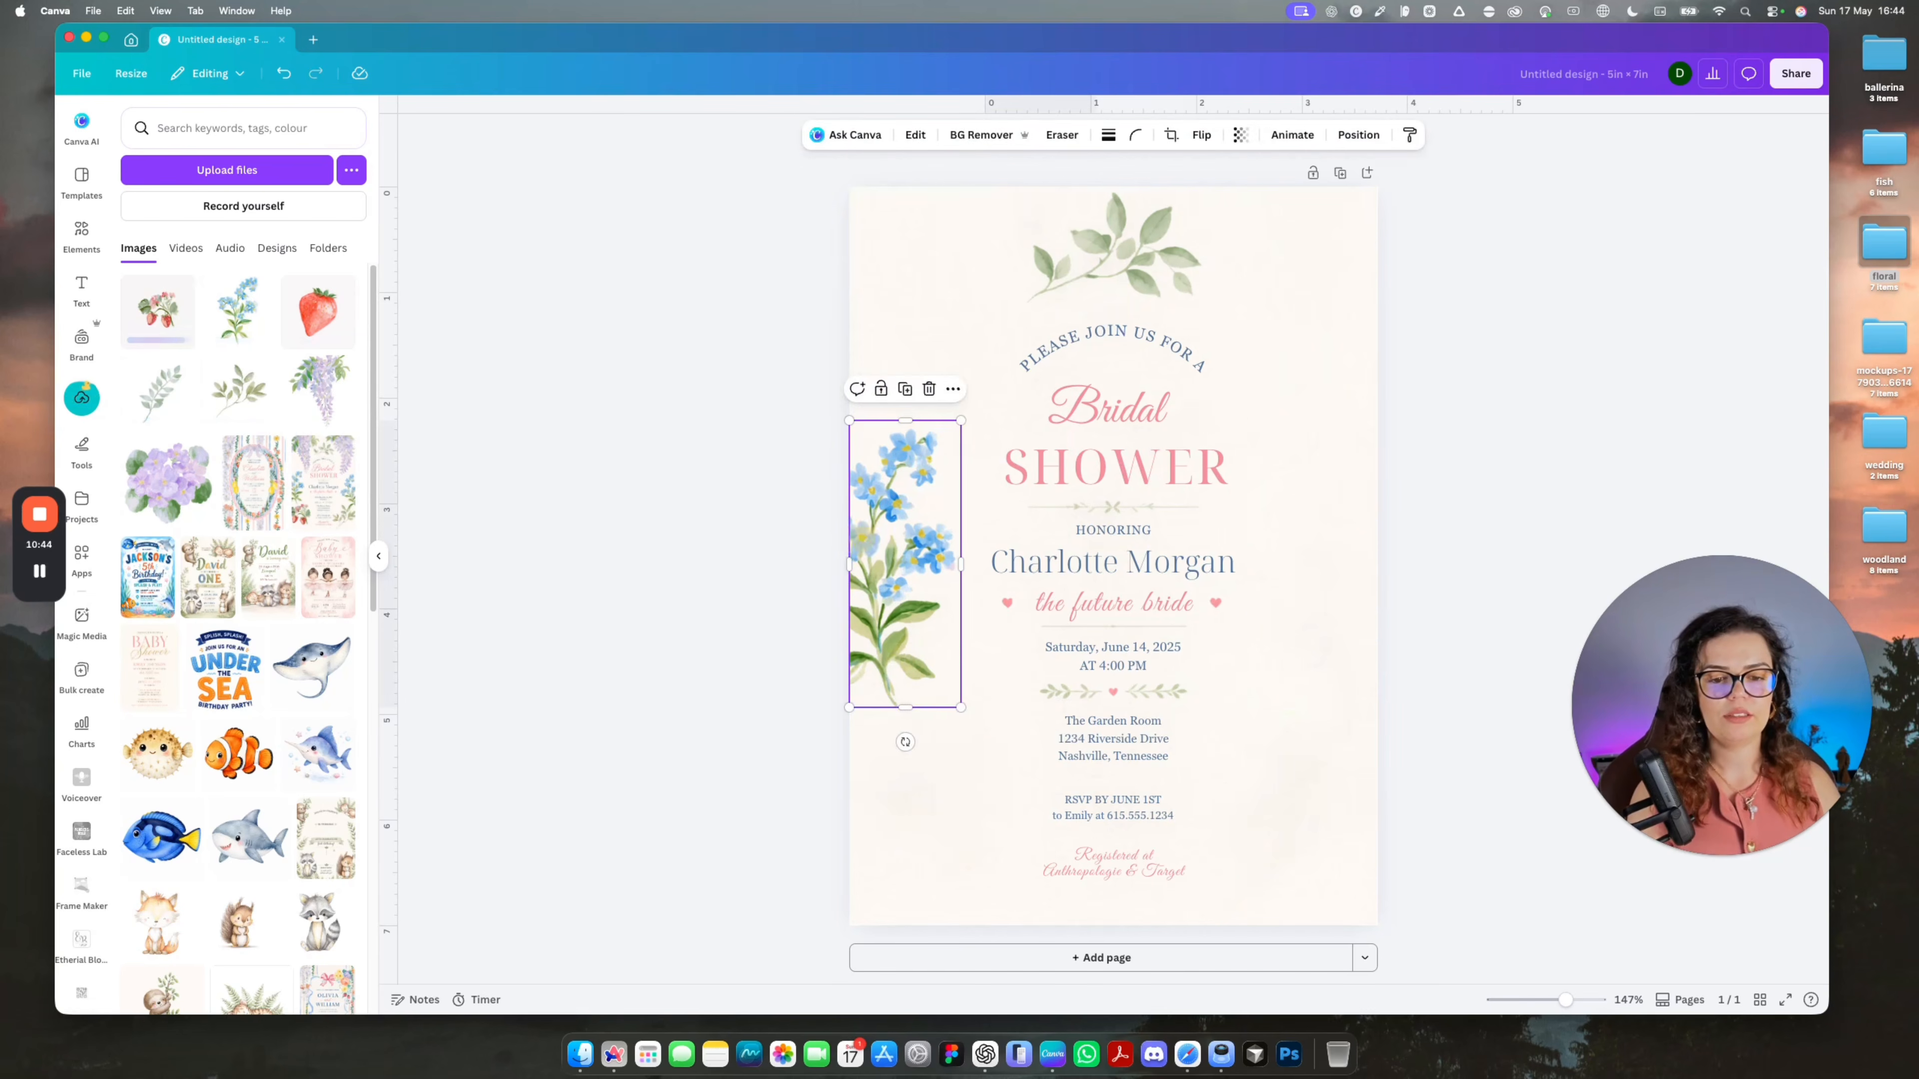
Undo the deletions of the floral layers on the bridal shower page.
key("cmd+z")
key("cmd+z")
key("super+z")
key("super+z")
key("super+z")
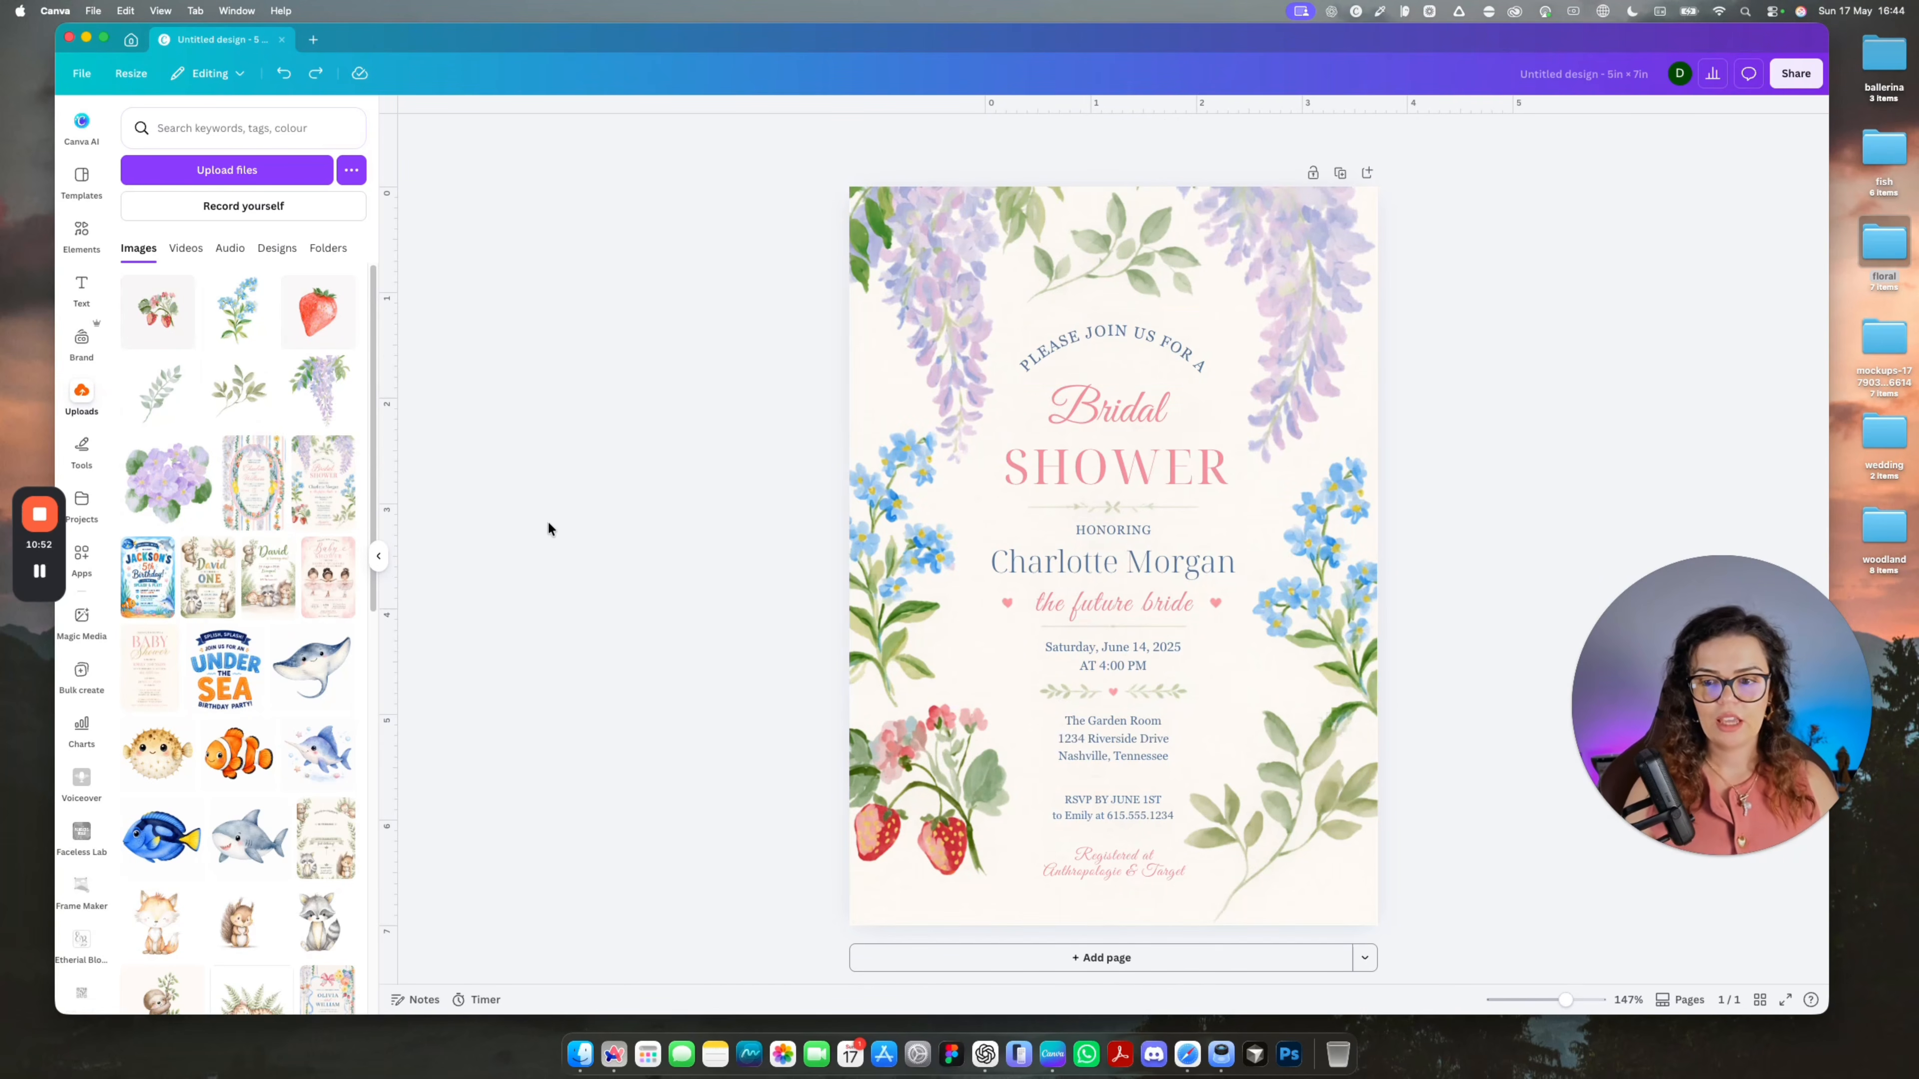
Try laying the original flat bridal shower image over the layered version for comparison, and delete it.
scroll(1110, 544, "down", 1)
left_click(309, 503)
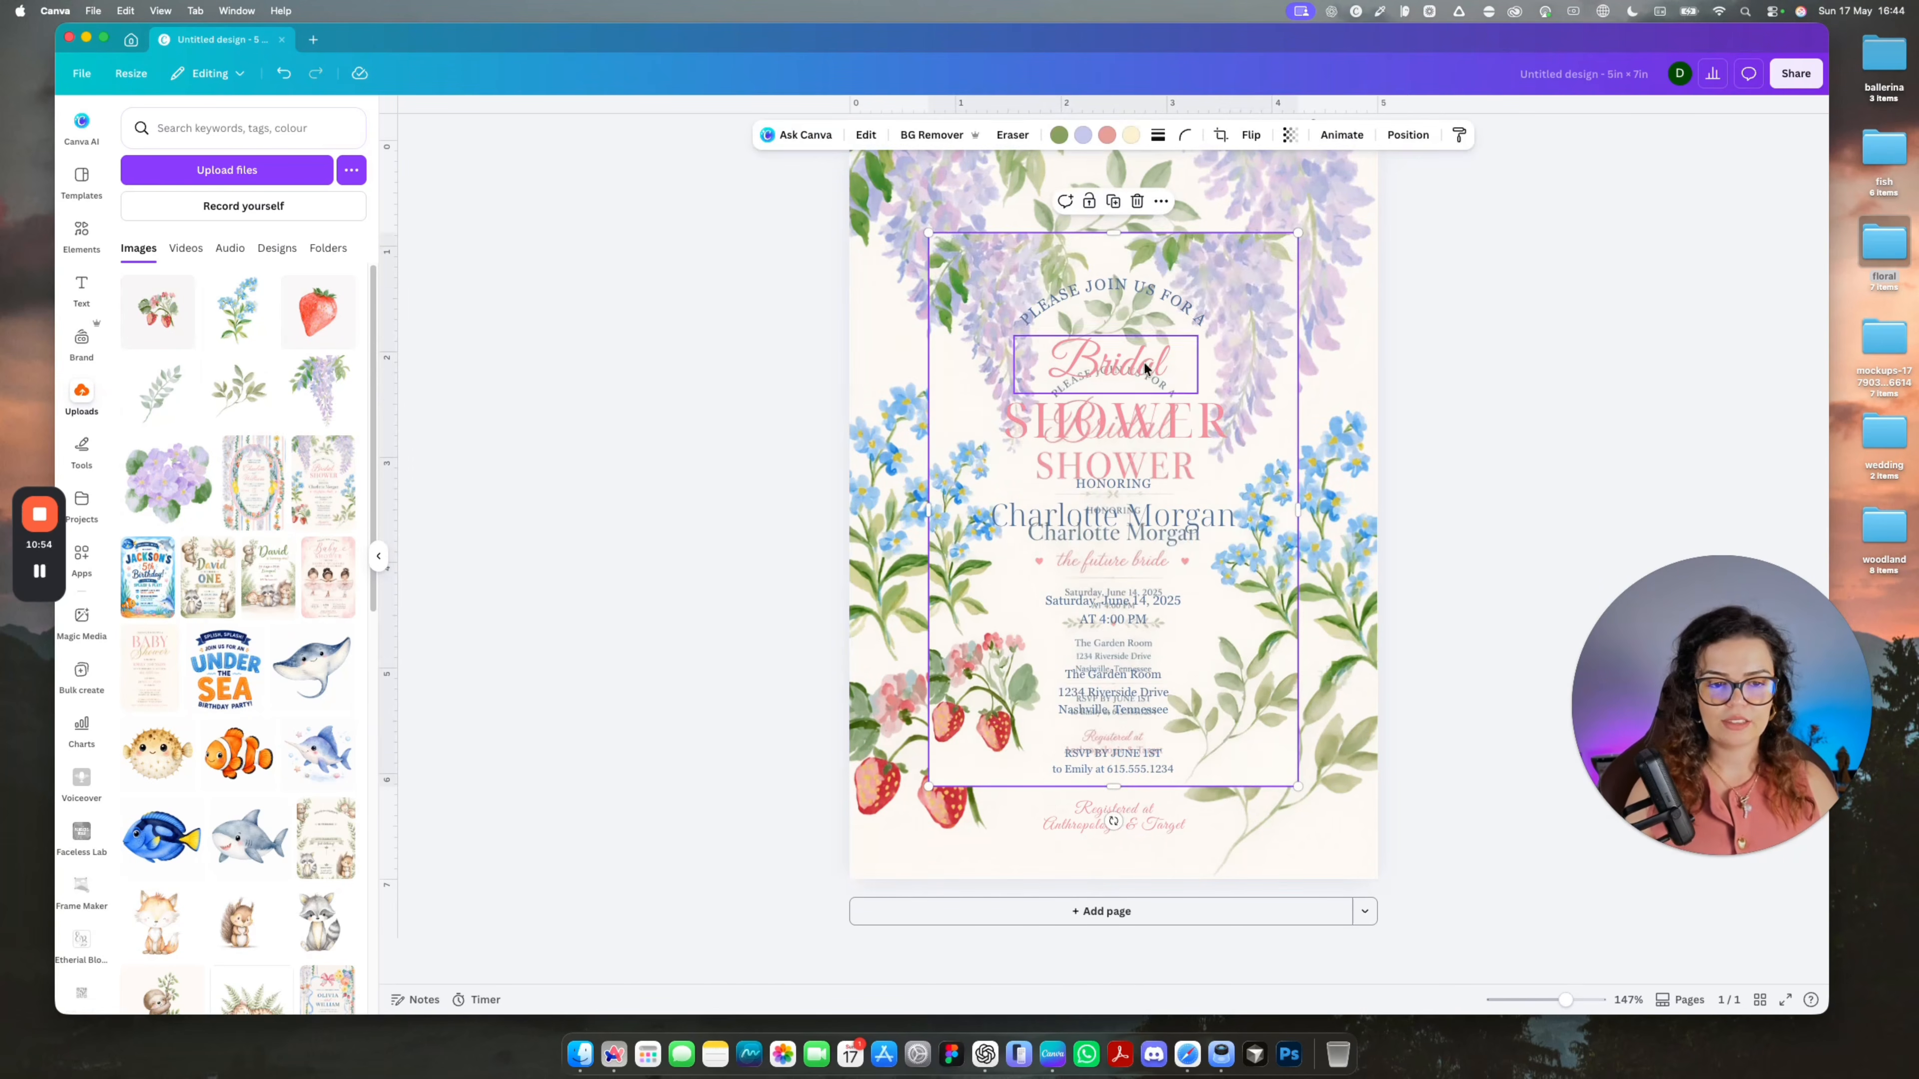
left_click_drag(1143, 361, 935, 546)
key("BackSpace")
View the available fonts for the "Bridal" heading and deselect it.
left_click(1061, 356)
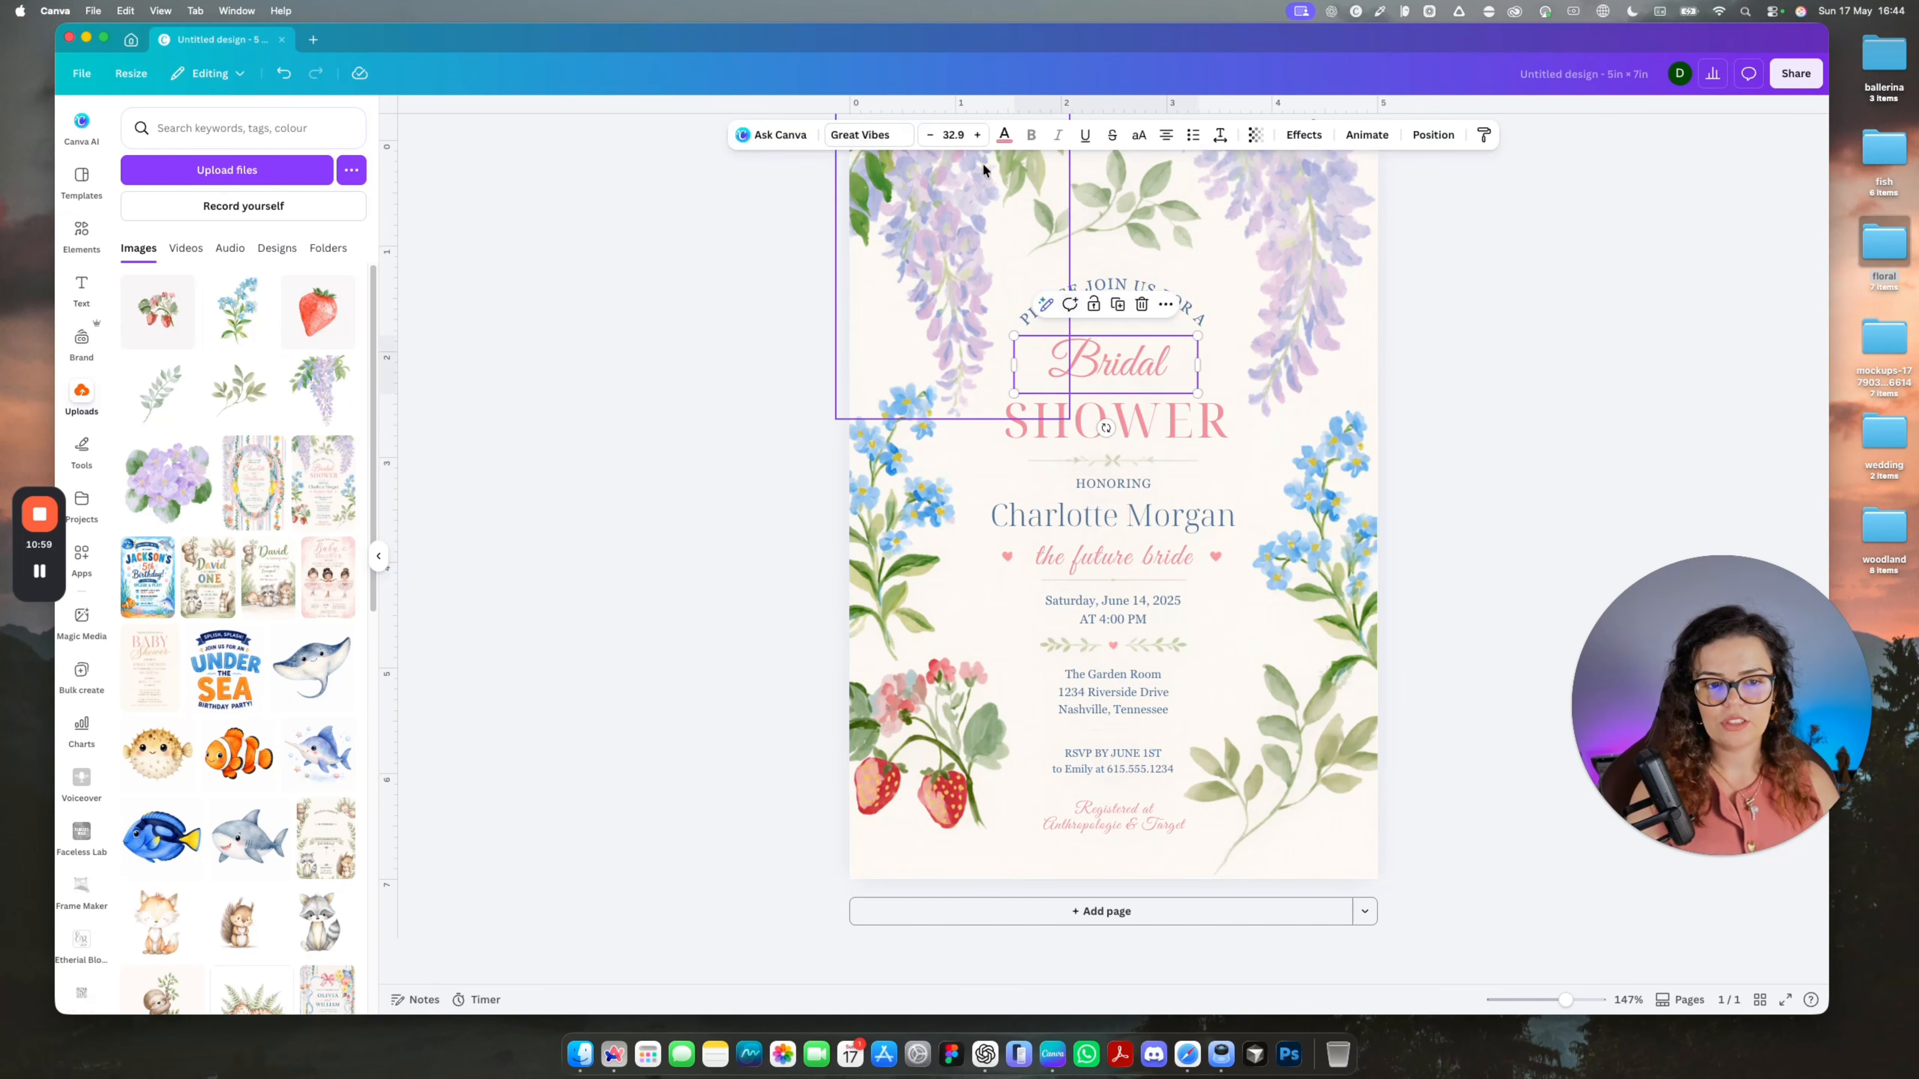
left_click(869, 134)
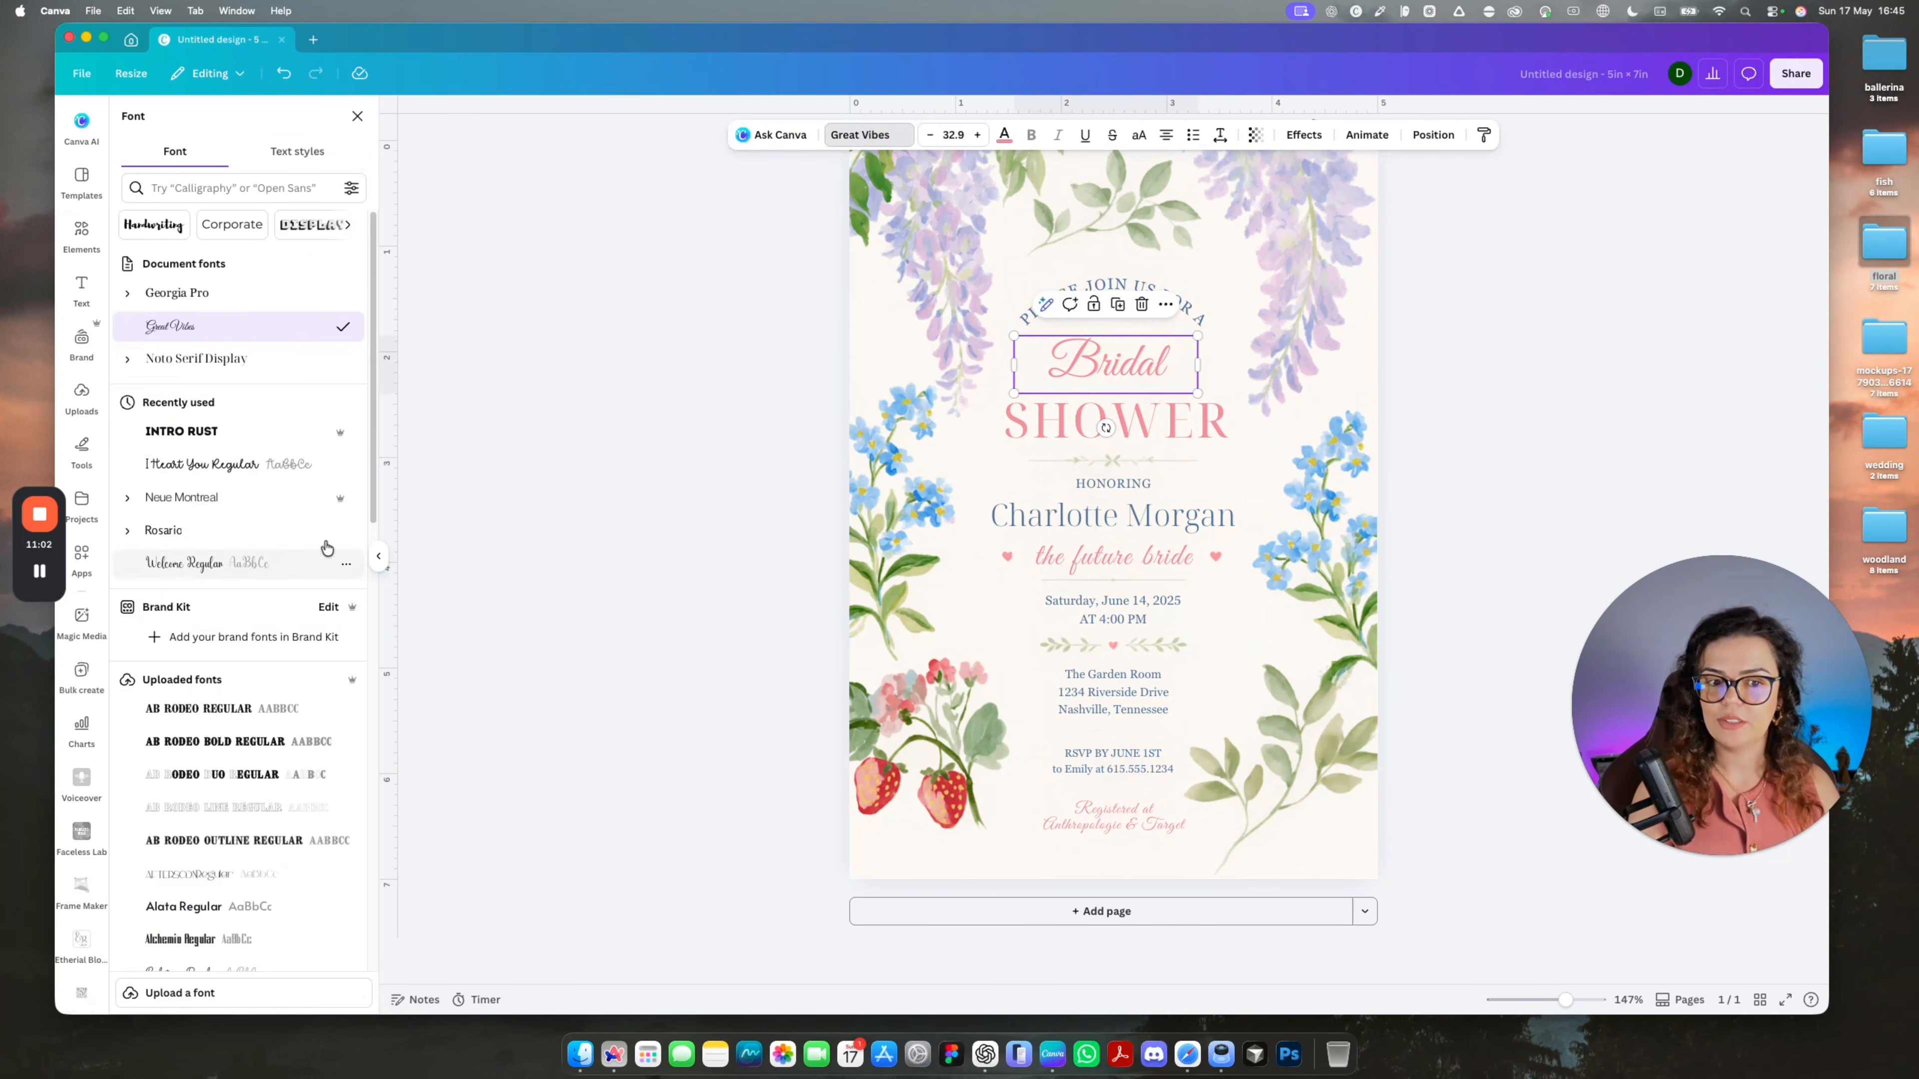
left_click(667, 544)
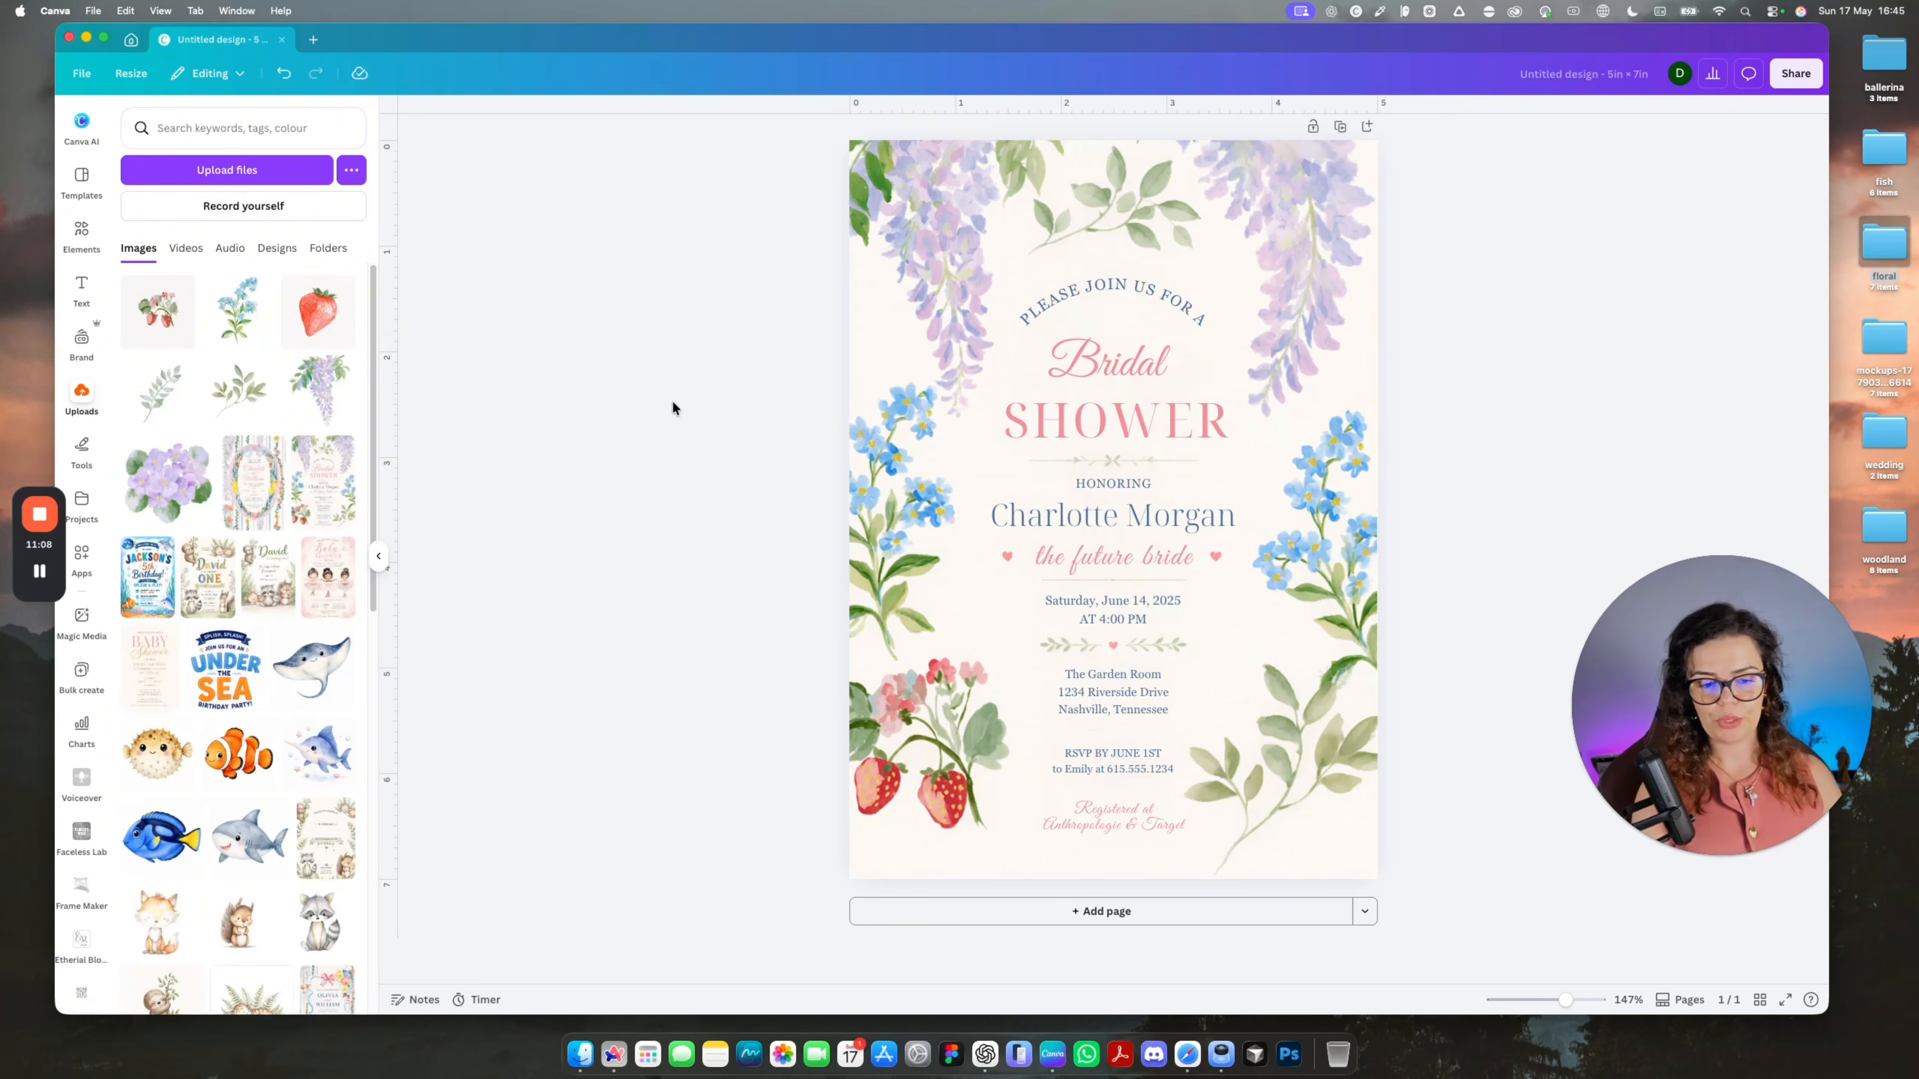
Move the strawberry cluster at the page's lower left slightly down and to the right.
left_click_drag(891, 726, 896, 755)
left_click(664, 694)
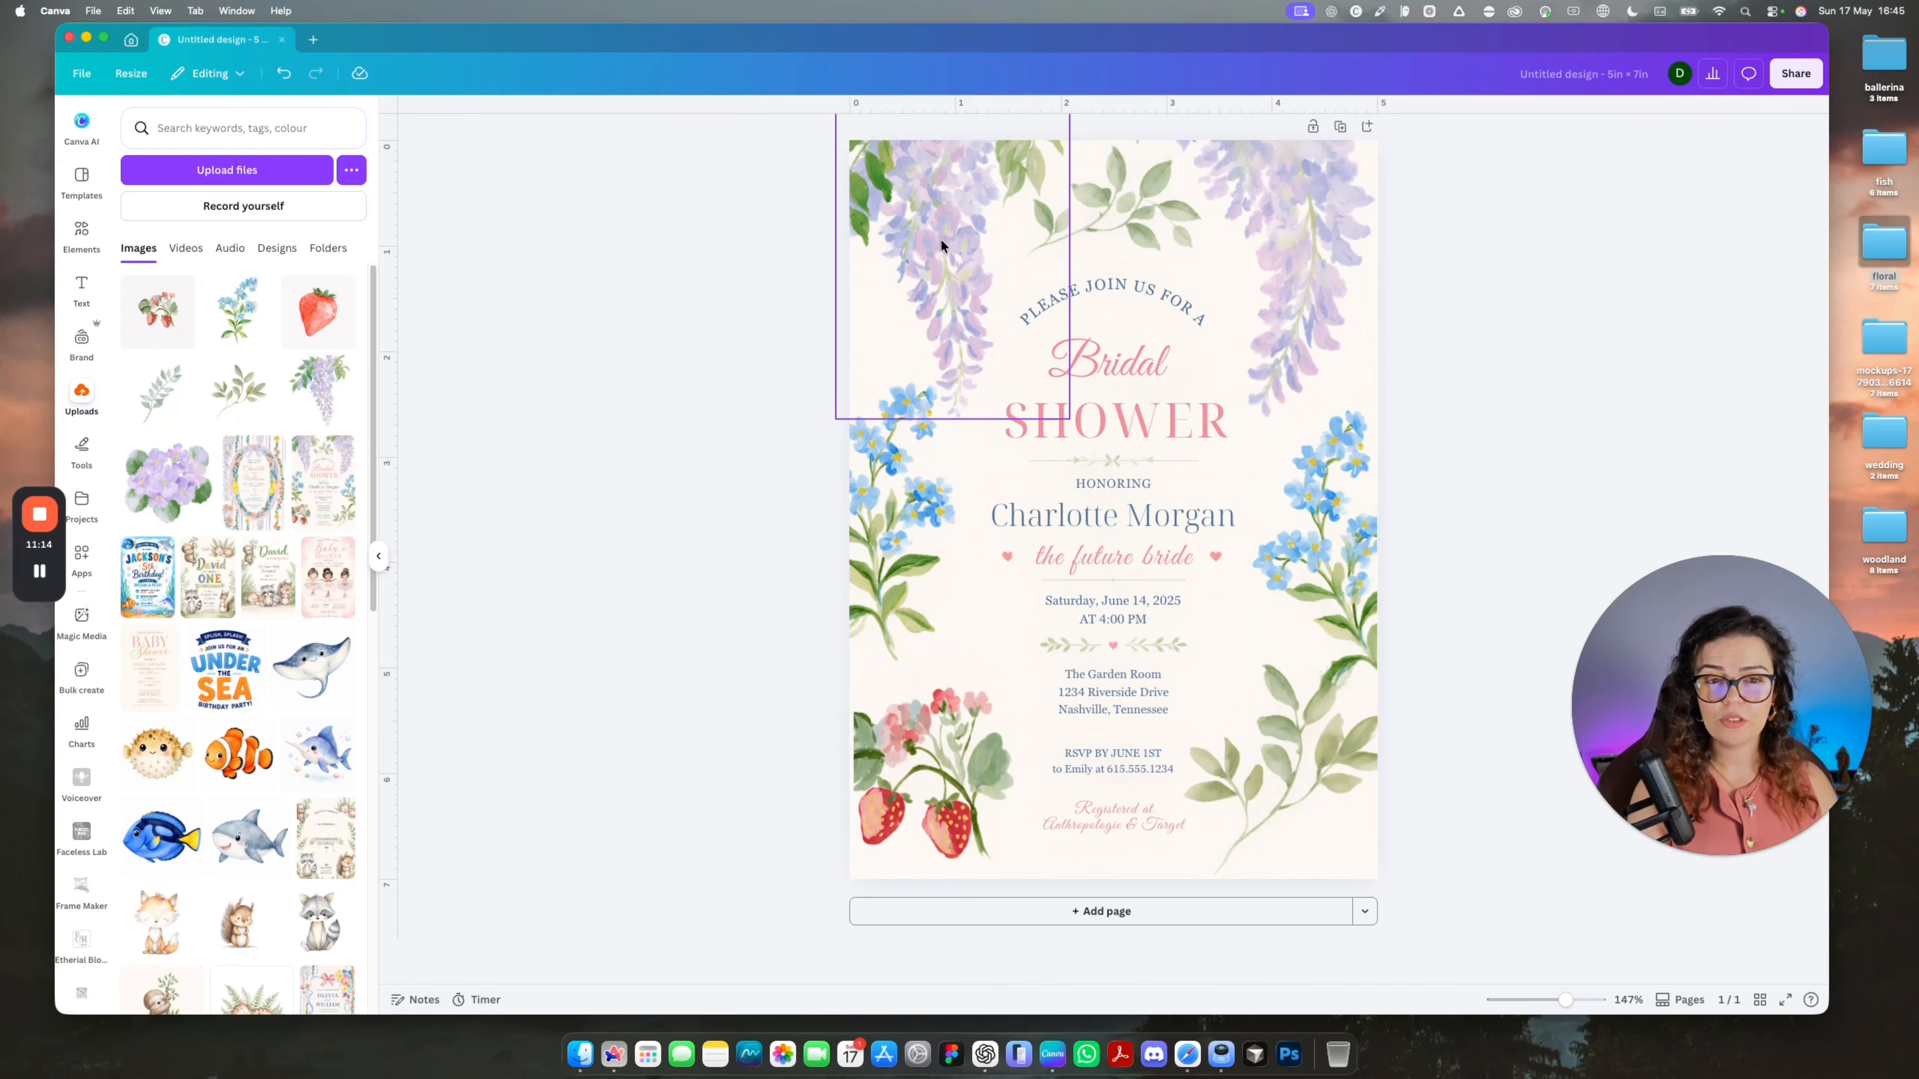
Try moving the upper-left wisteria layer down and to the right, and undo the move.
left_click_drag(951, 278, 972, 309)
key("super+z")
left_click(797, 357)
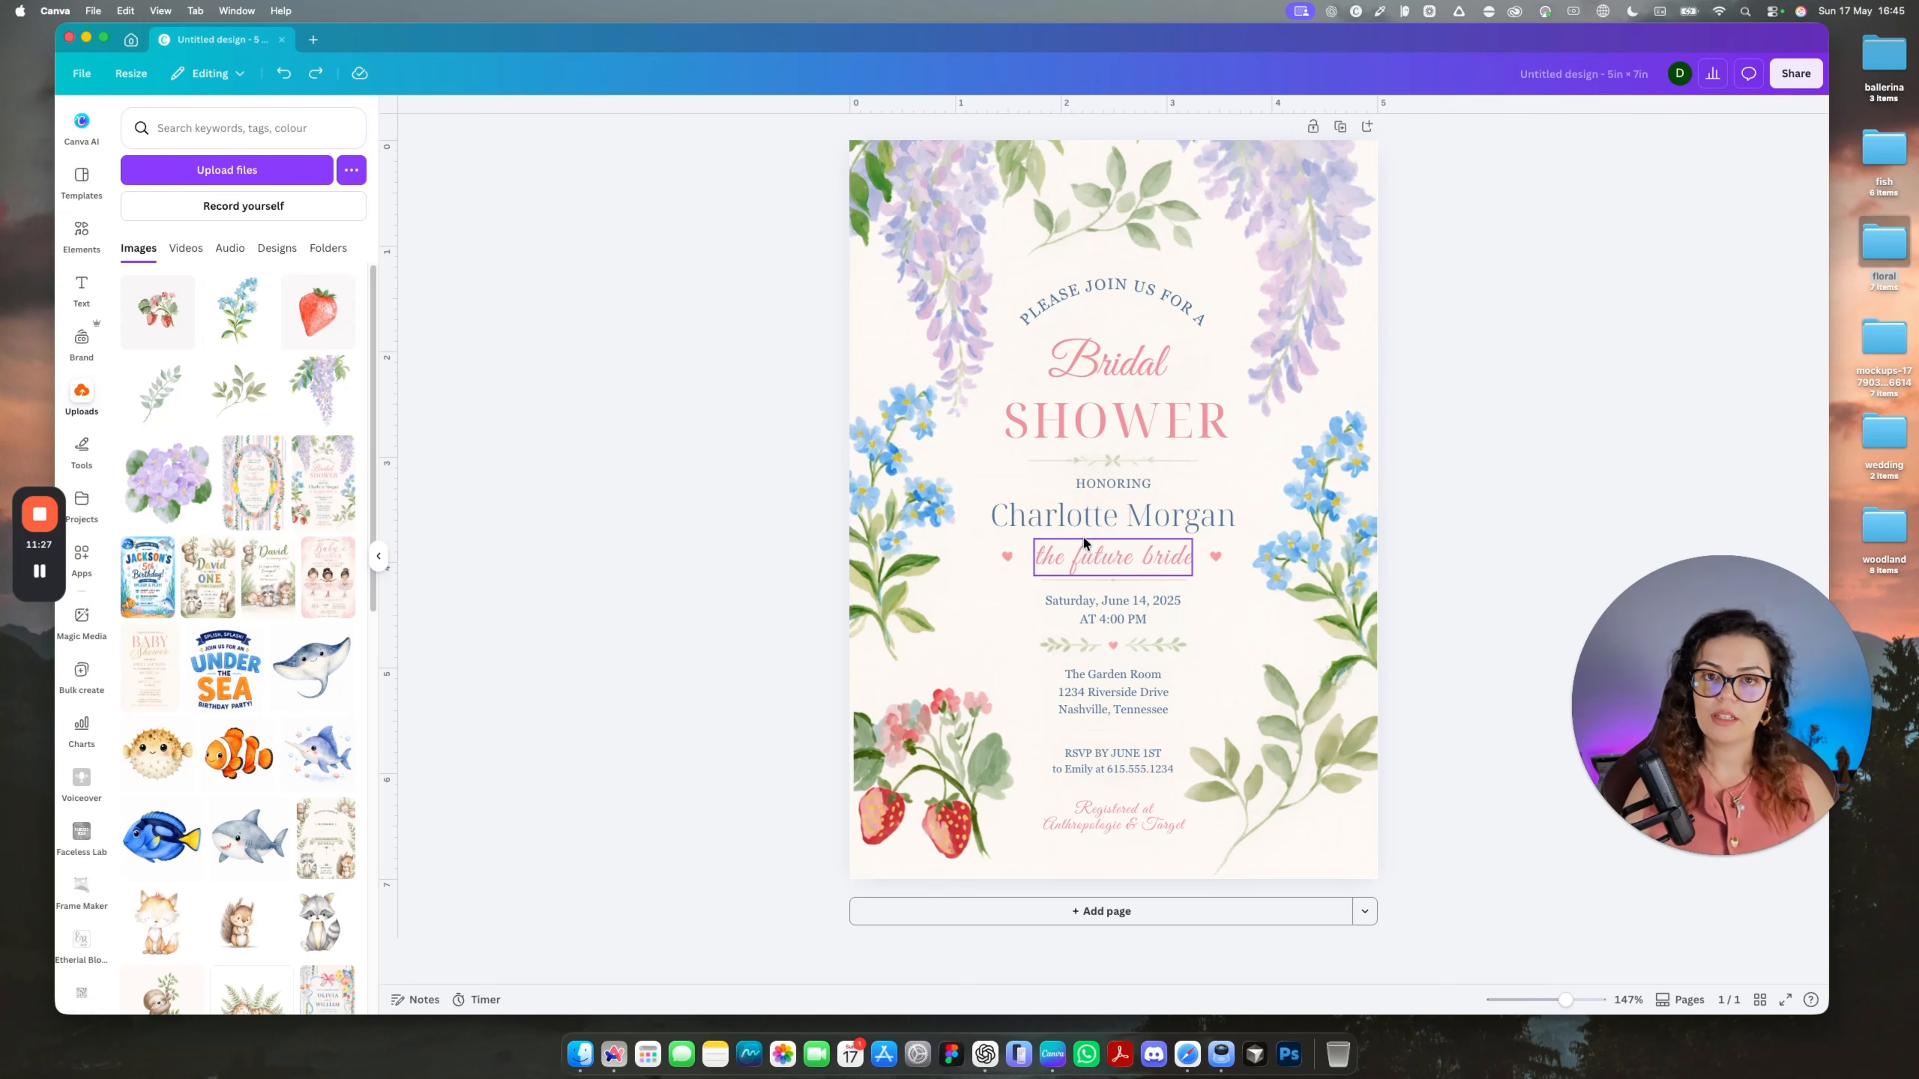
Copy the honoree's name, date, venue, RSVP and registry text boxes together, and delete them from the page.
left_click(1081, 516)
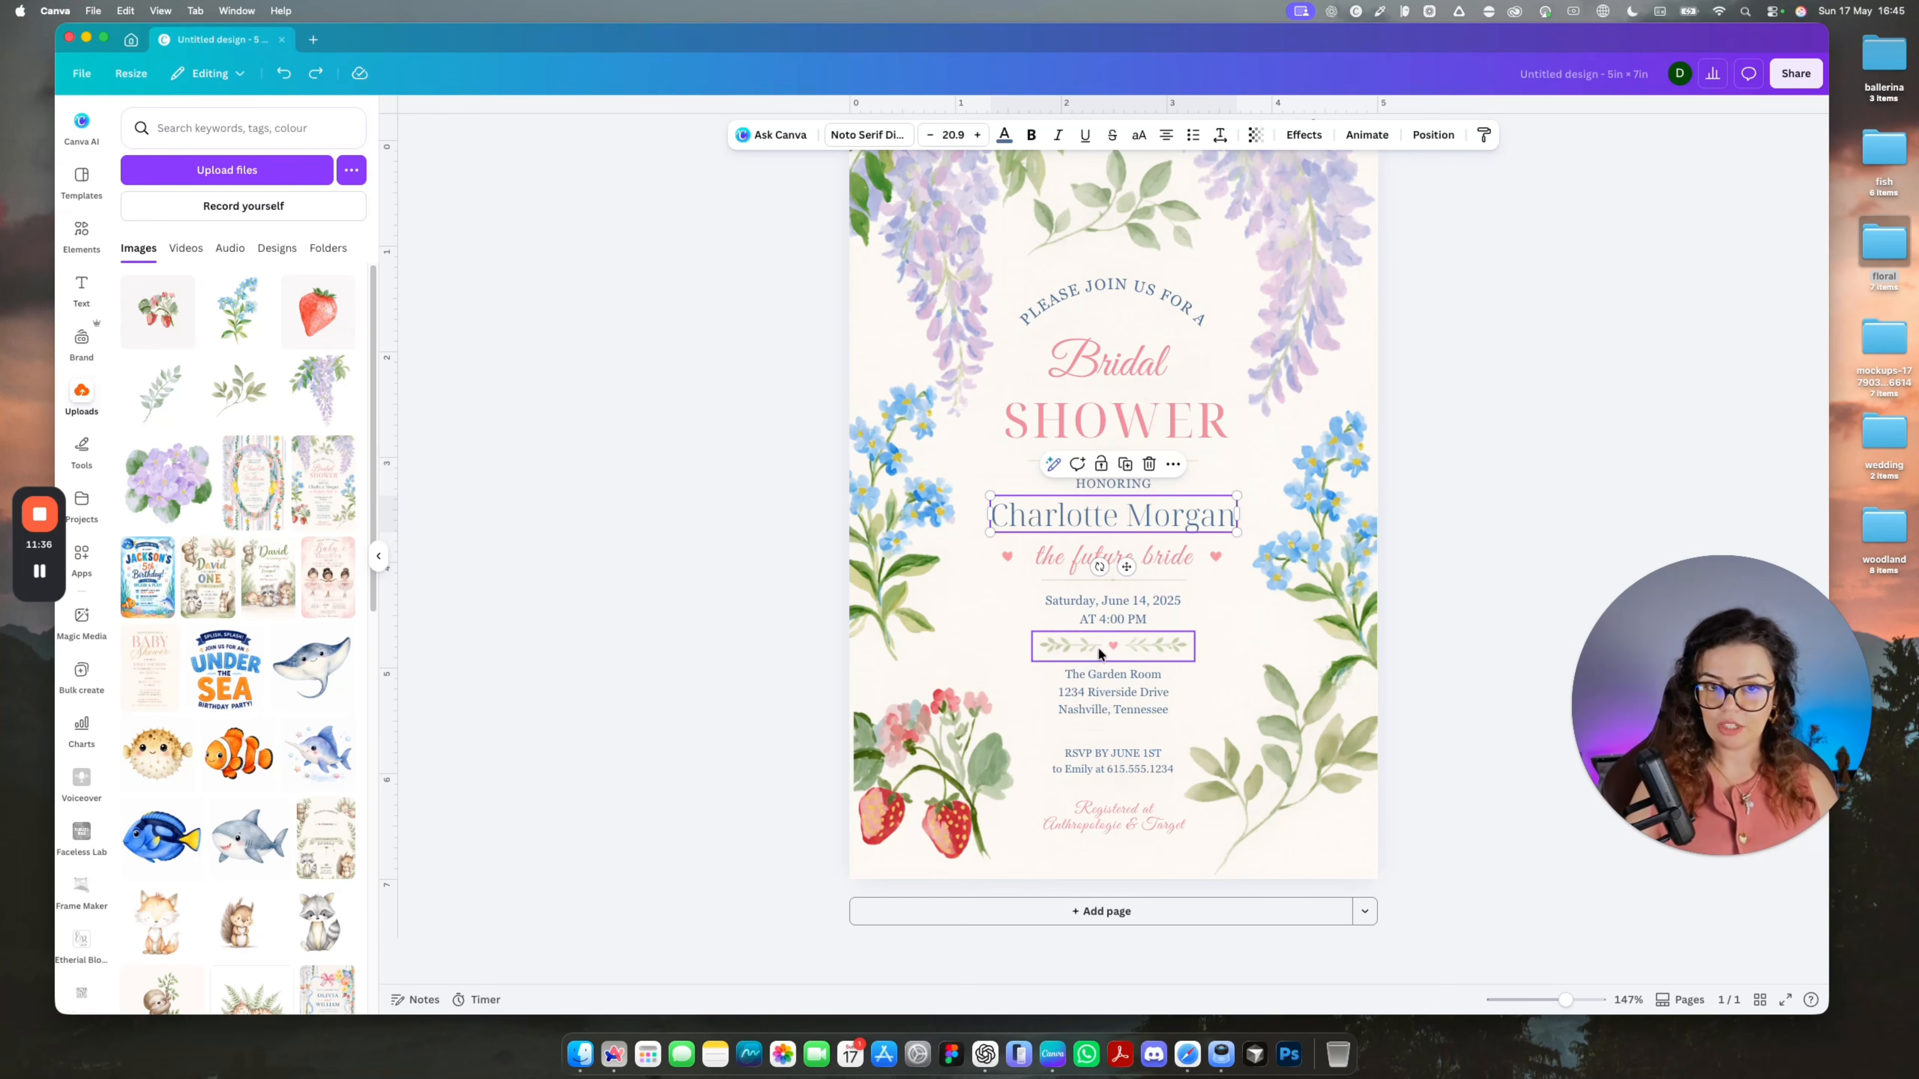
left_click(1106, 614, "shift")
left_click(1091, 689, "shift")
left_click(1084, 761, "shift")
left_click(1079, 812, "shift")
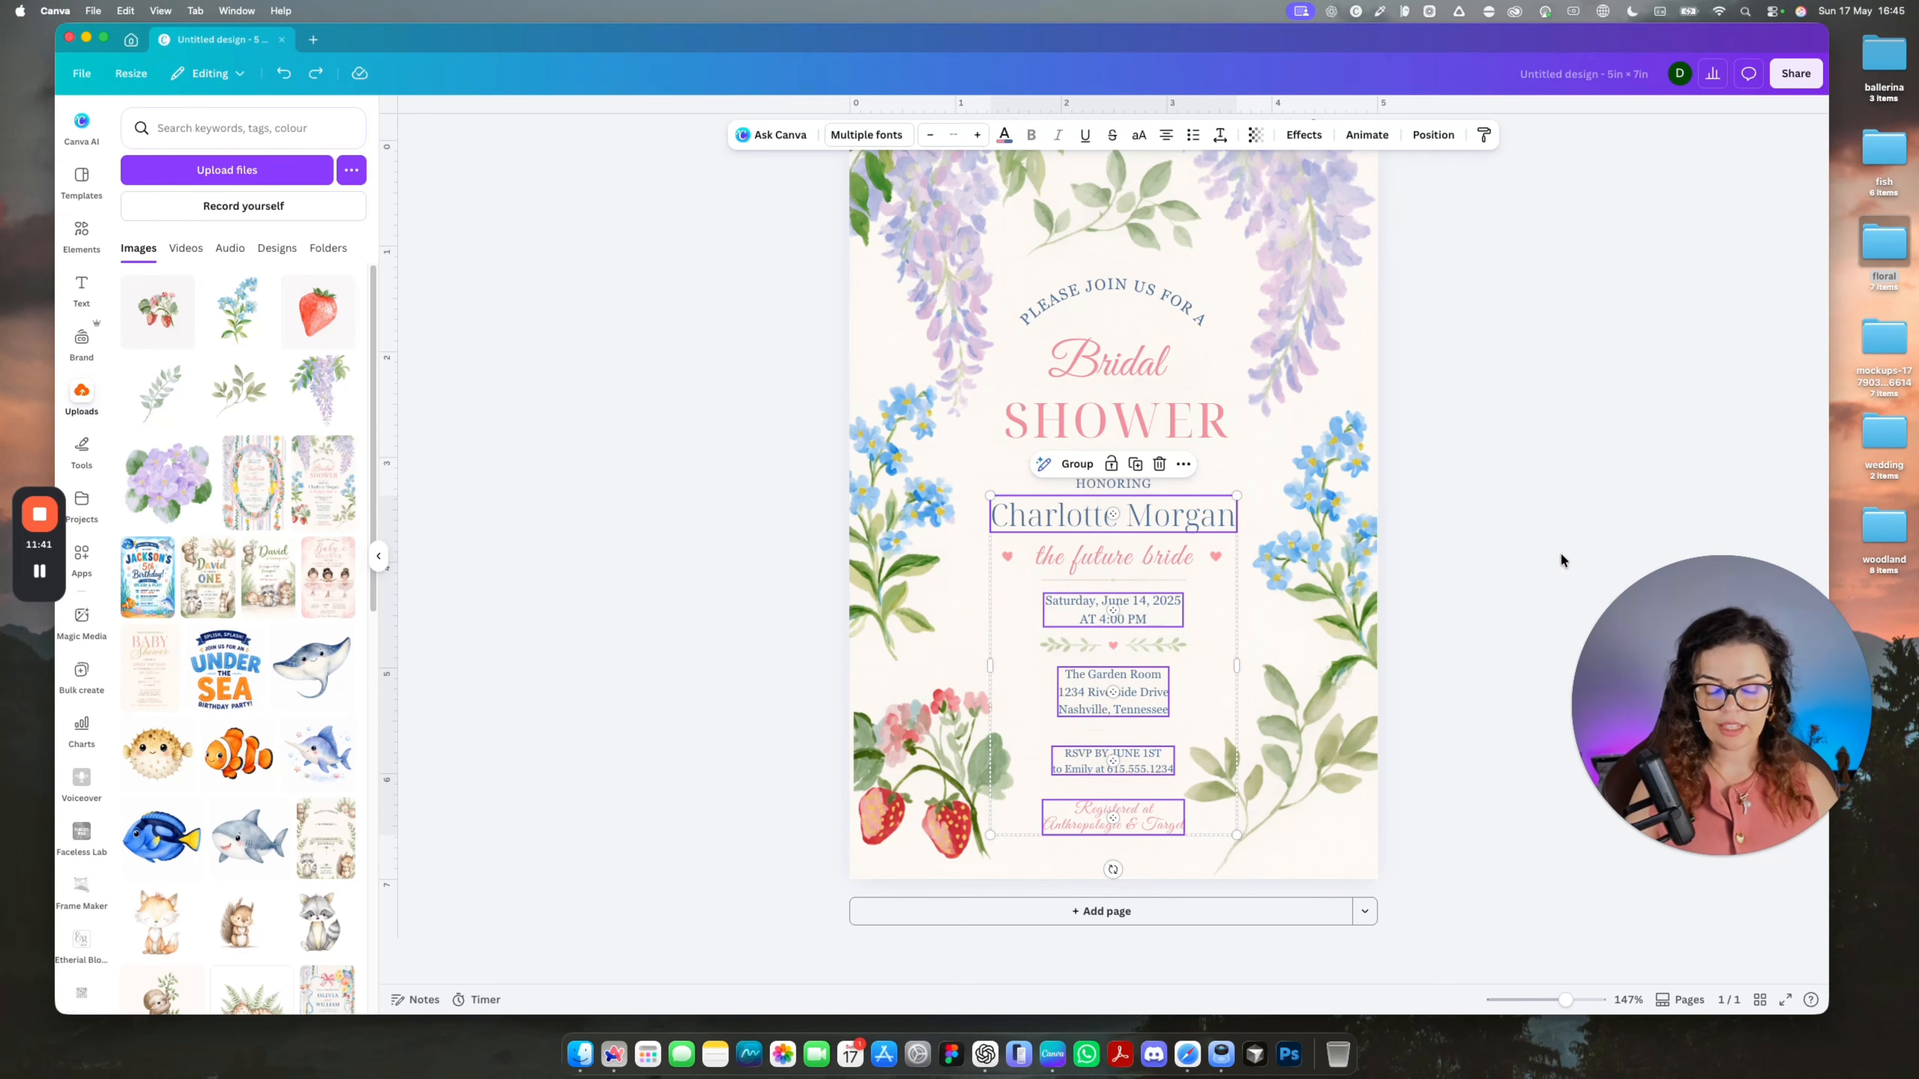
right_click(1173, 603)
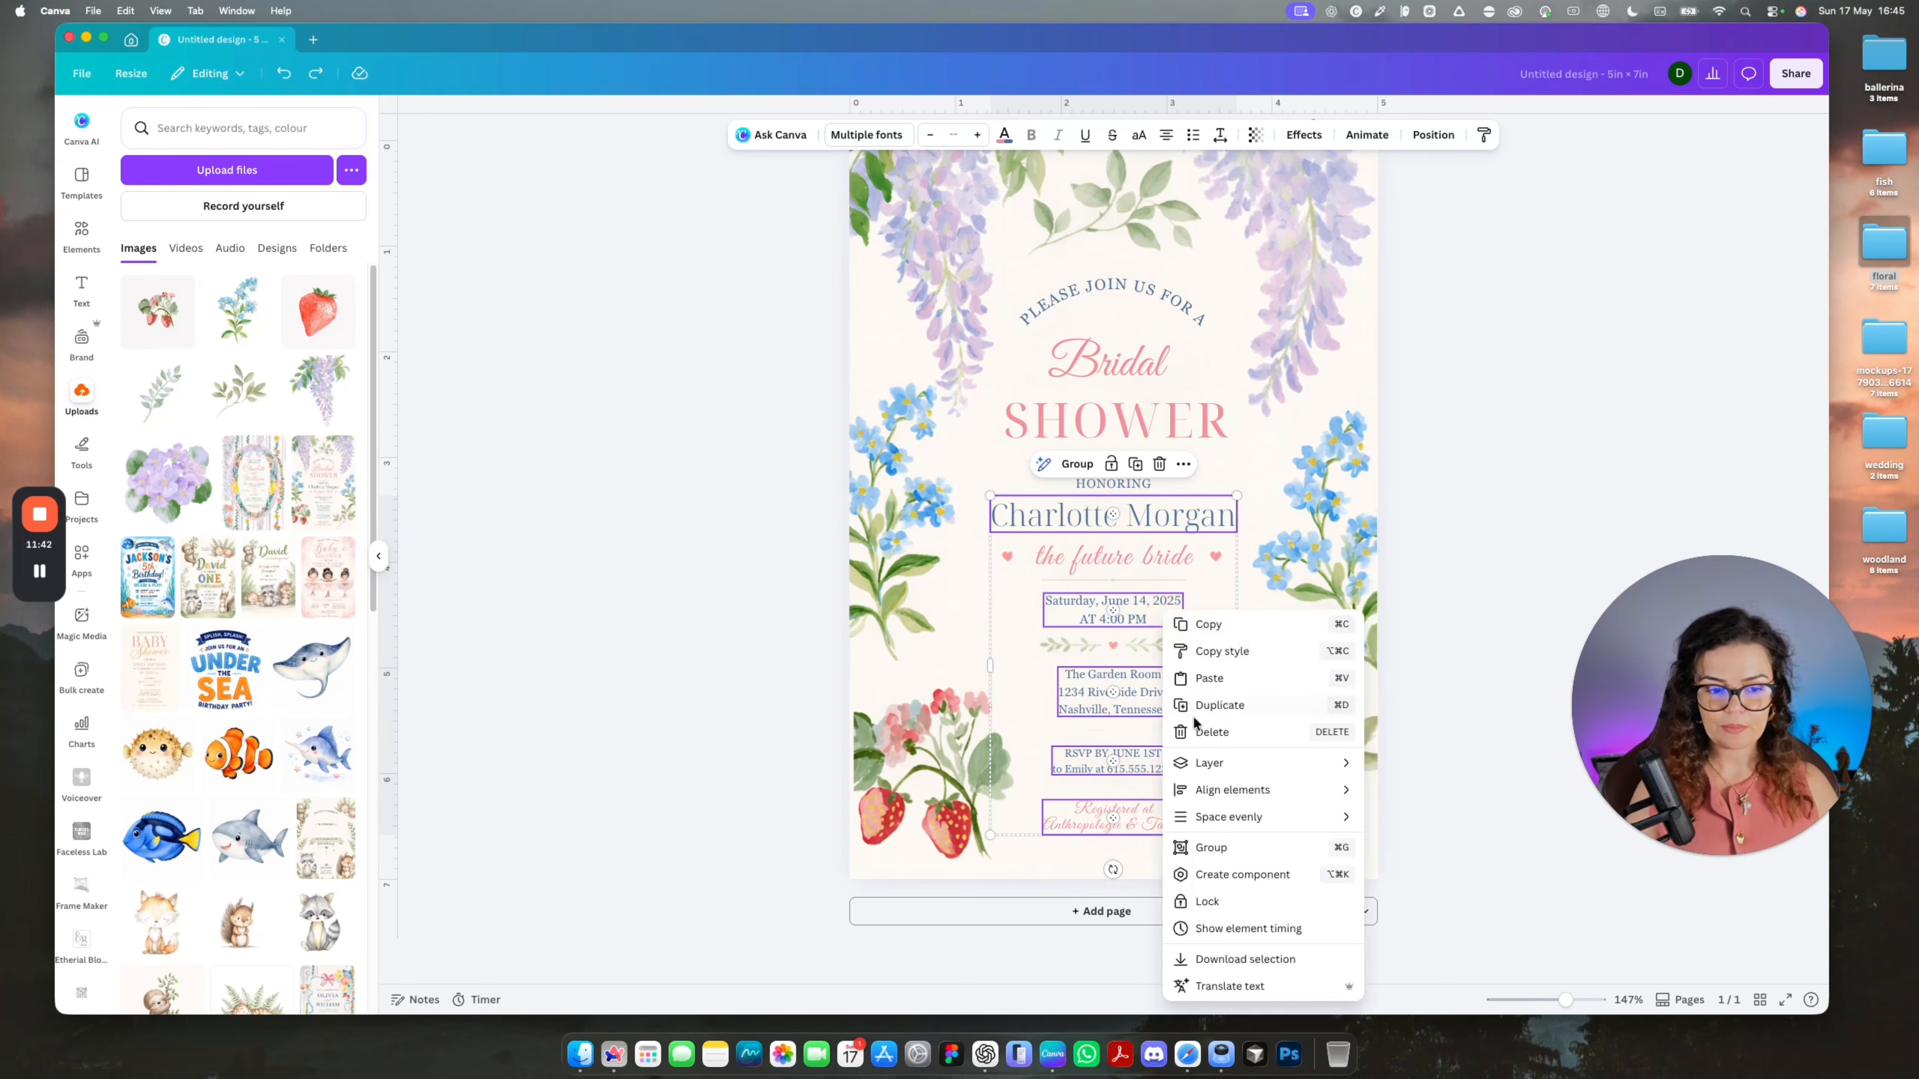
left_click(1209, 624)
key("Delete")
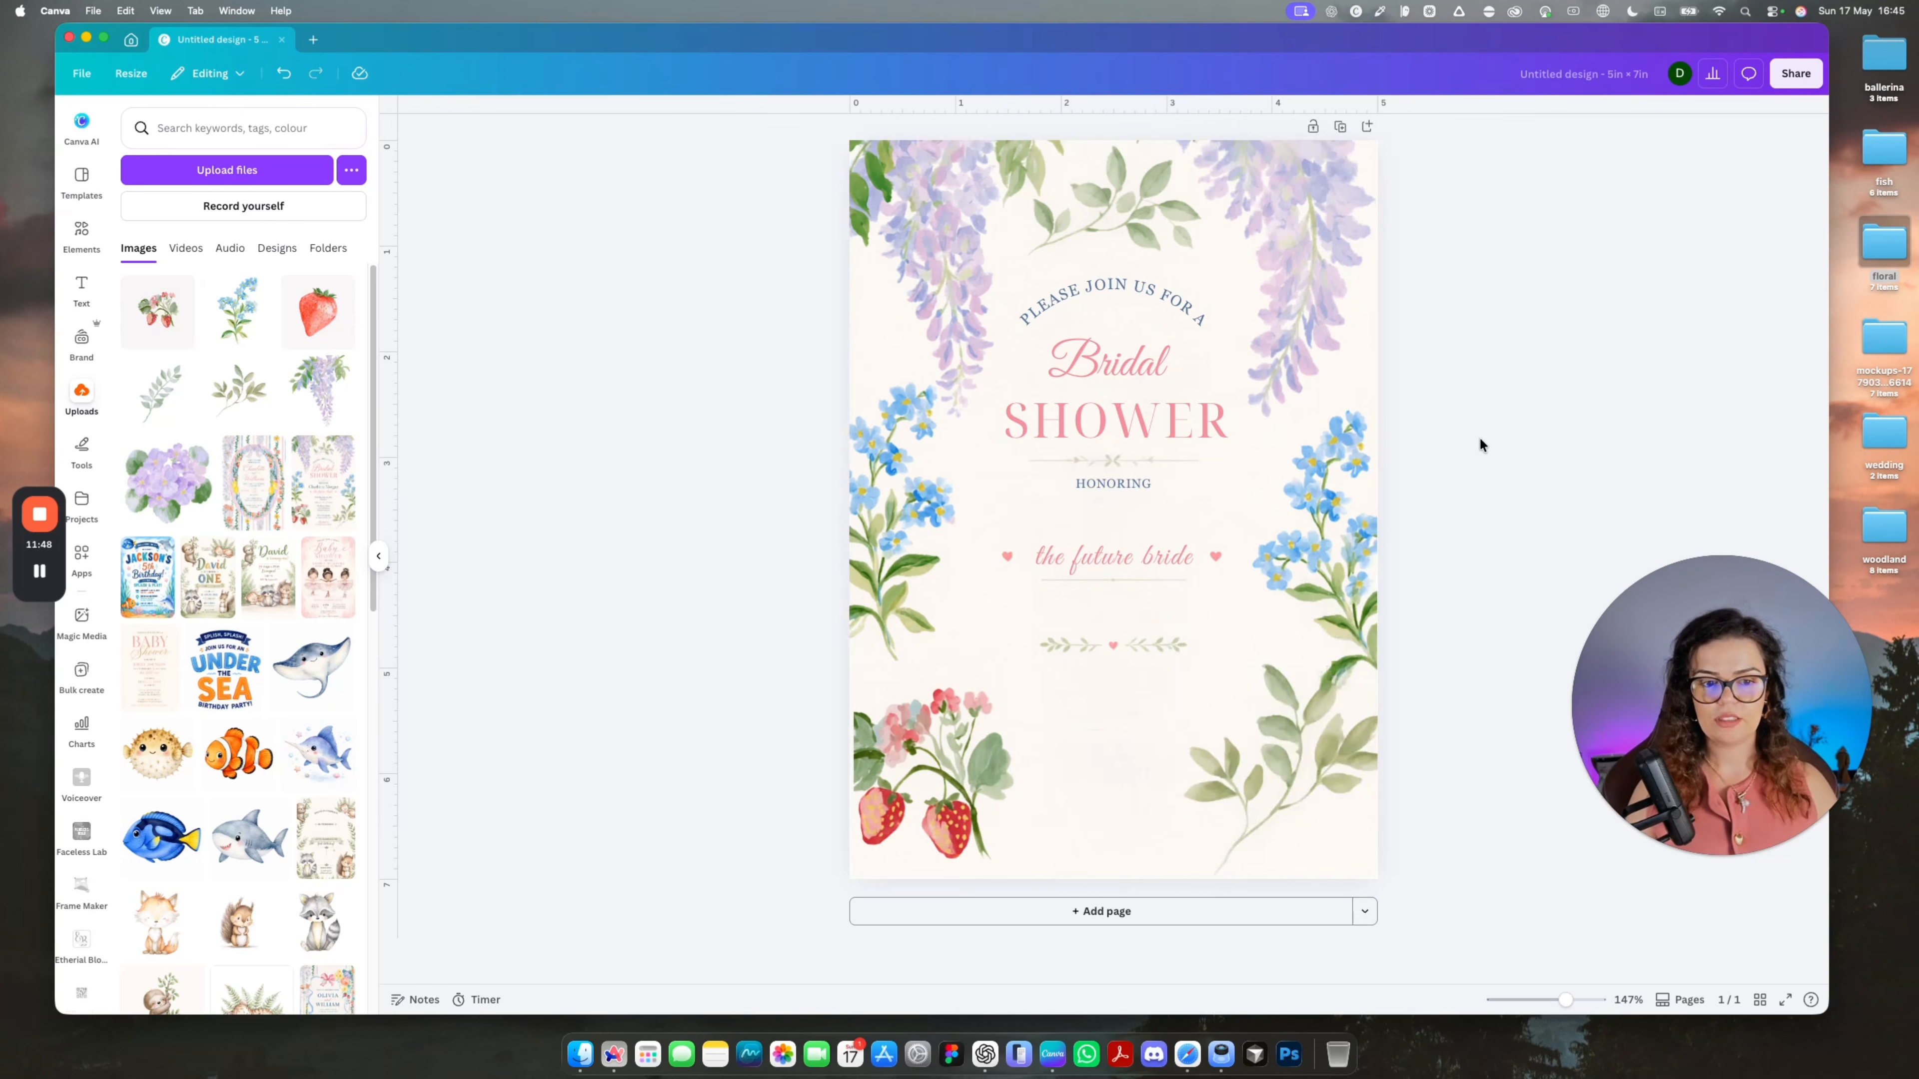
Download the invitation without its changeable text as a JPG.
left_click(1796, 74)
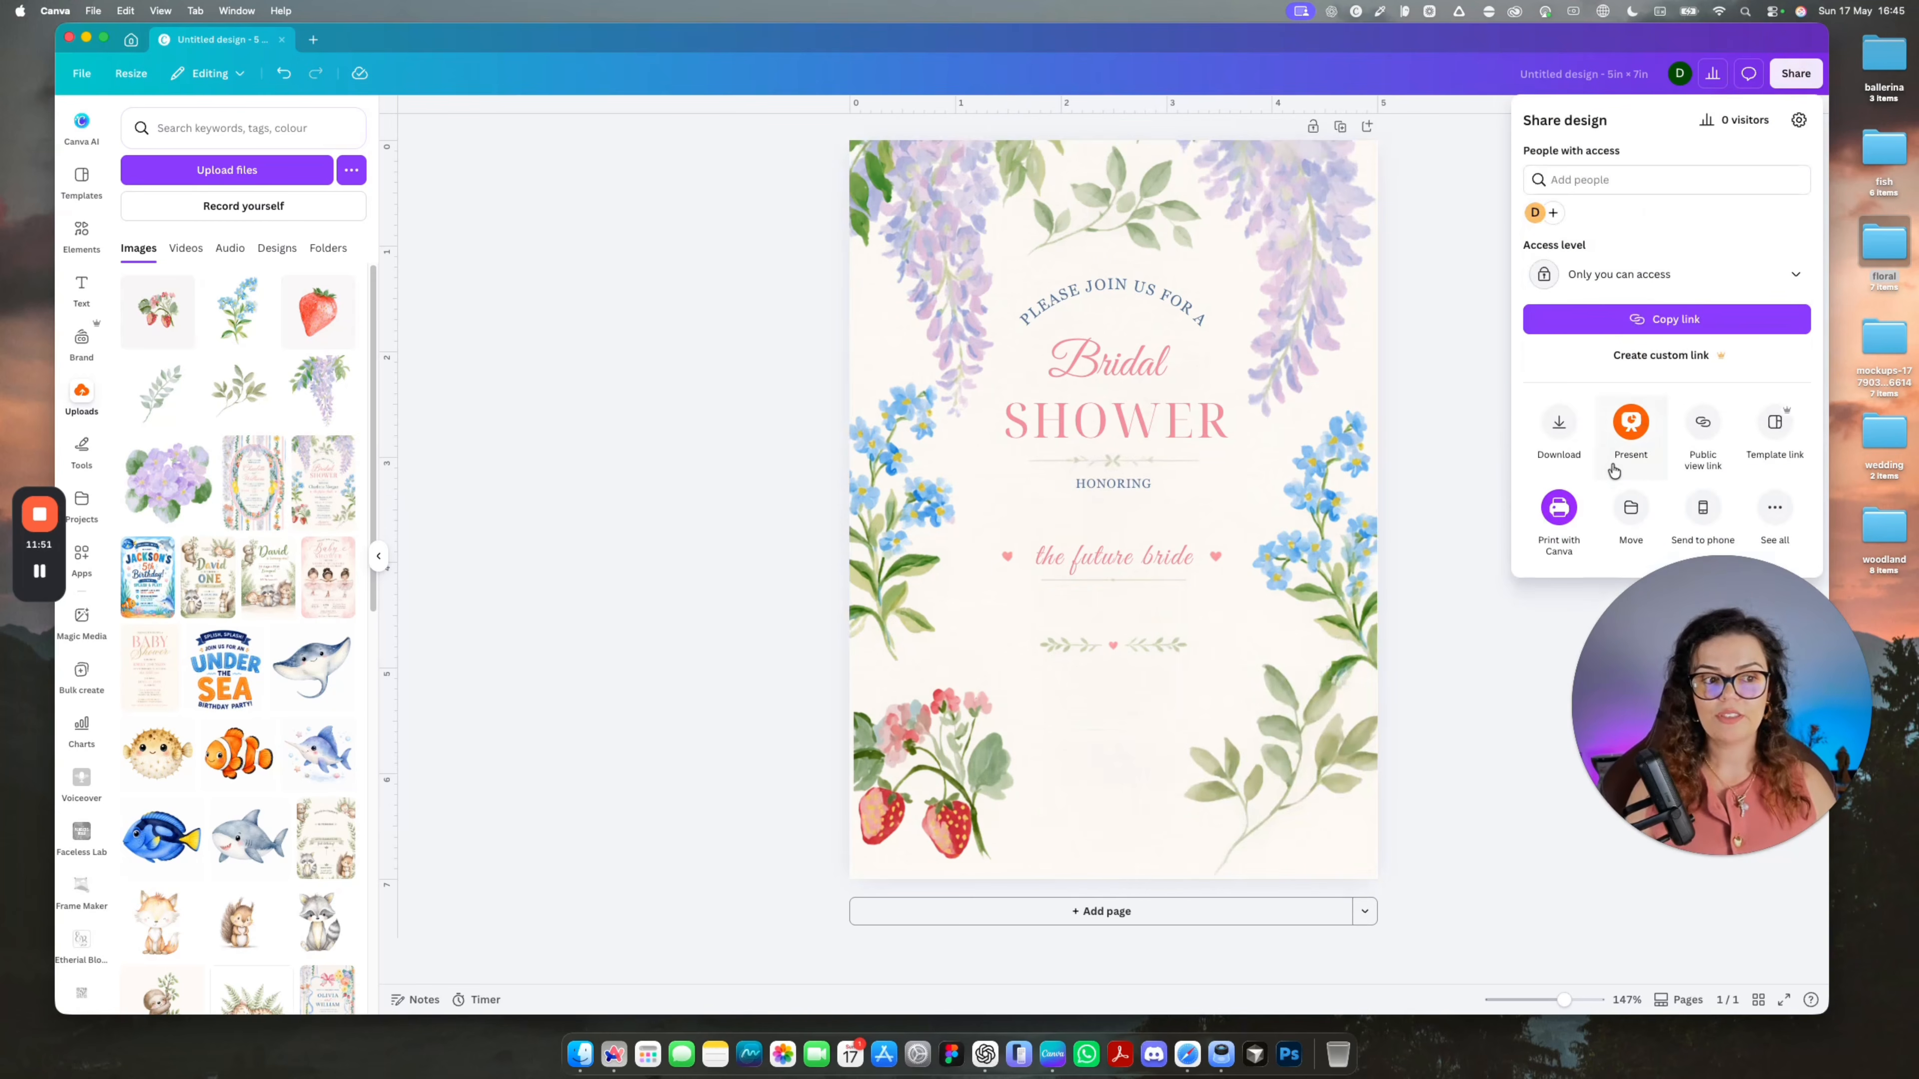
left_click(1558, 431)
left_click(1625, 427)
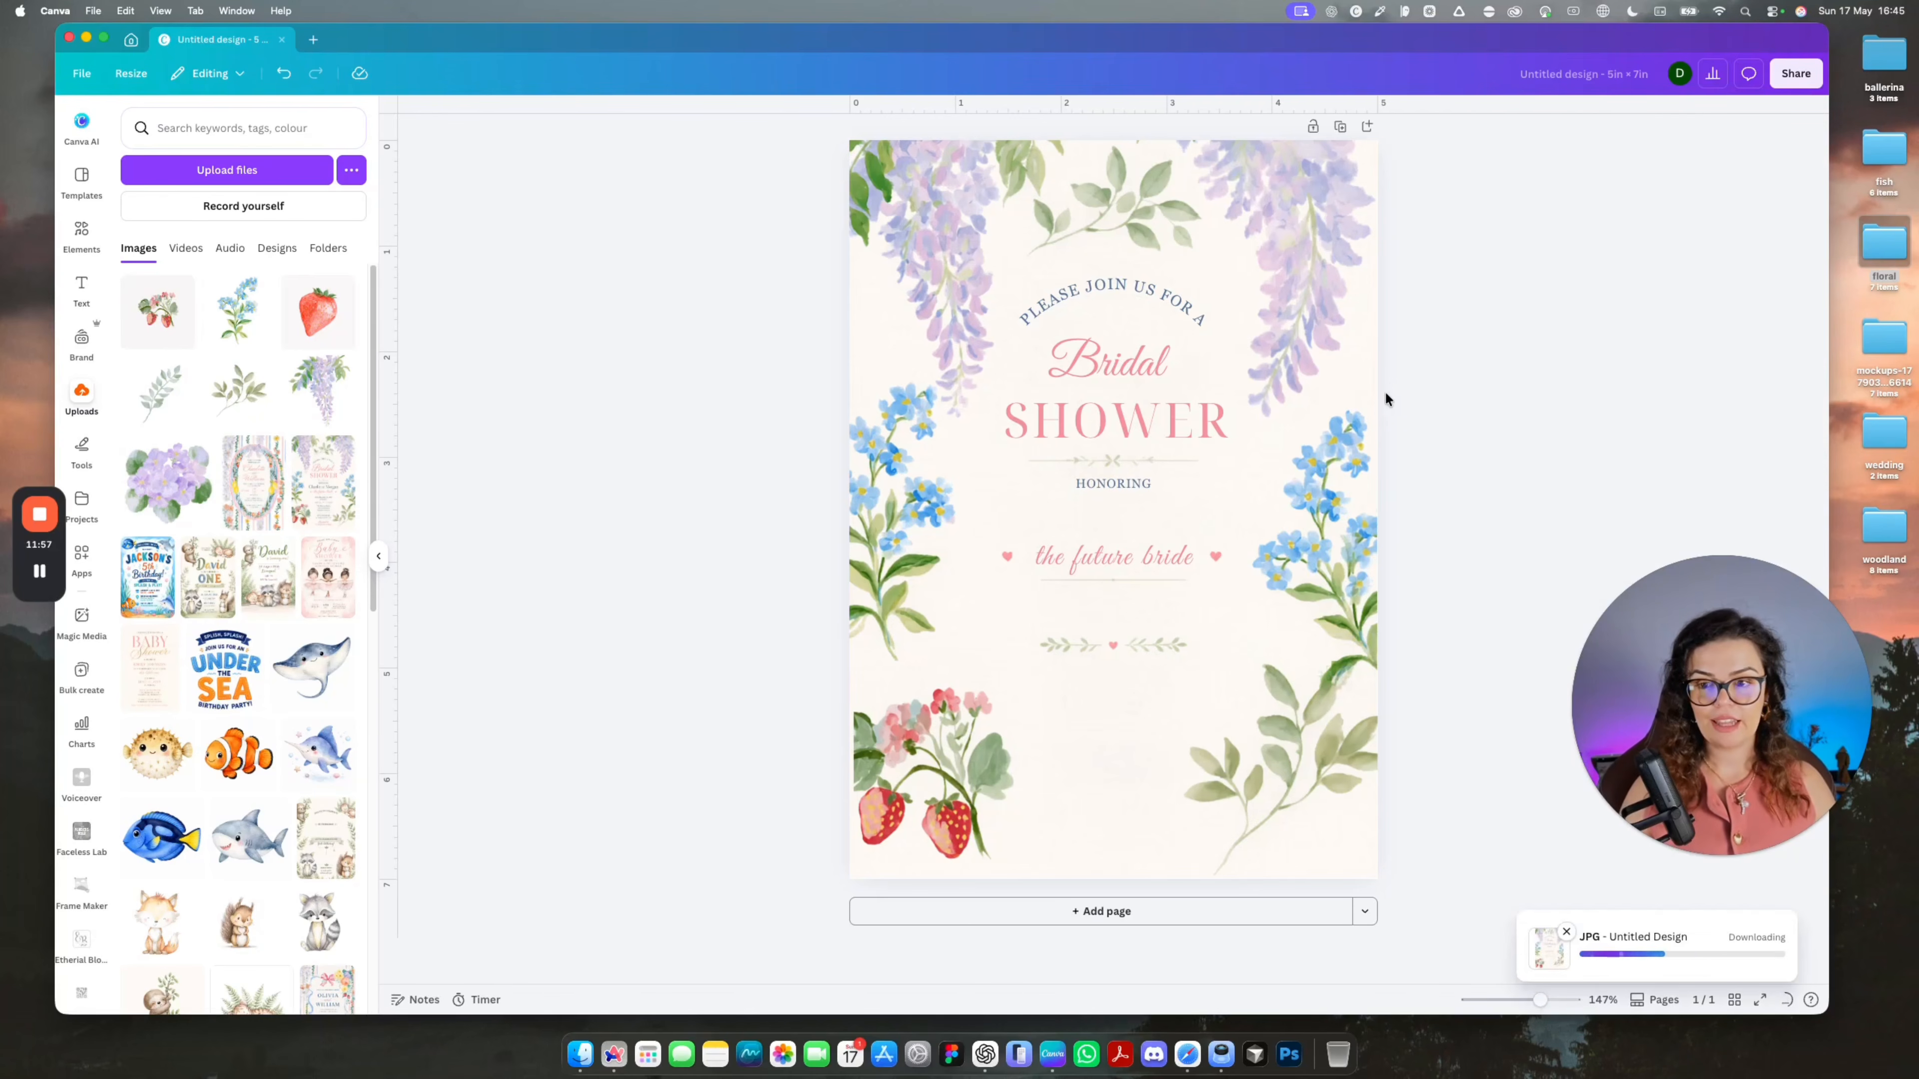
Replace all the remaining layers on the page with the downloaded JPG, scaled to fill the whole page.
left_click_drag(1607, 172, 835, 797)
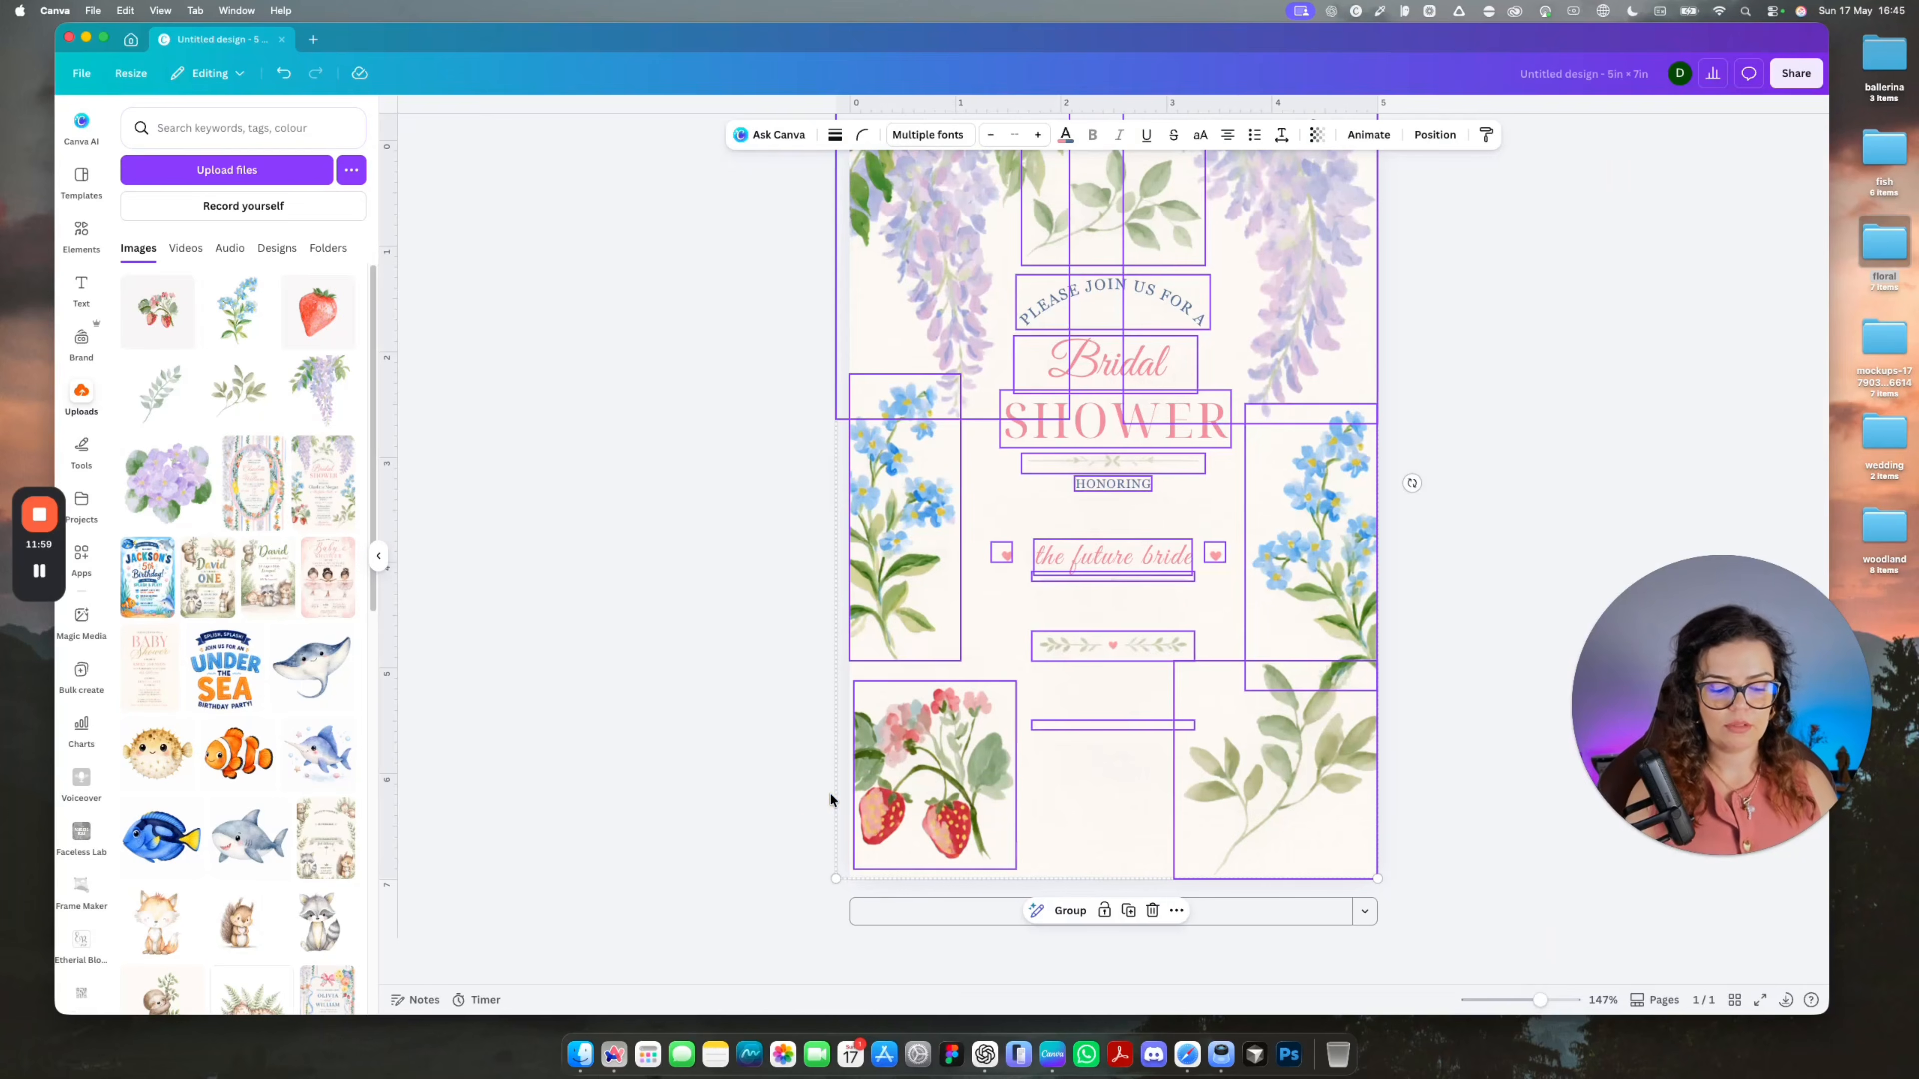
key("Delete")
left_click(580, 1055)
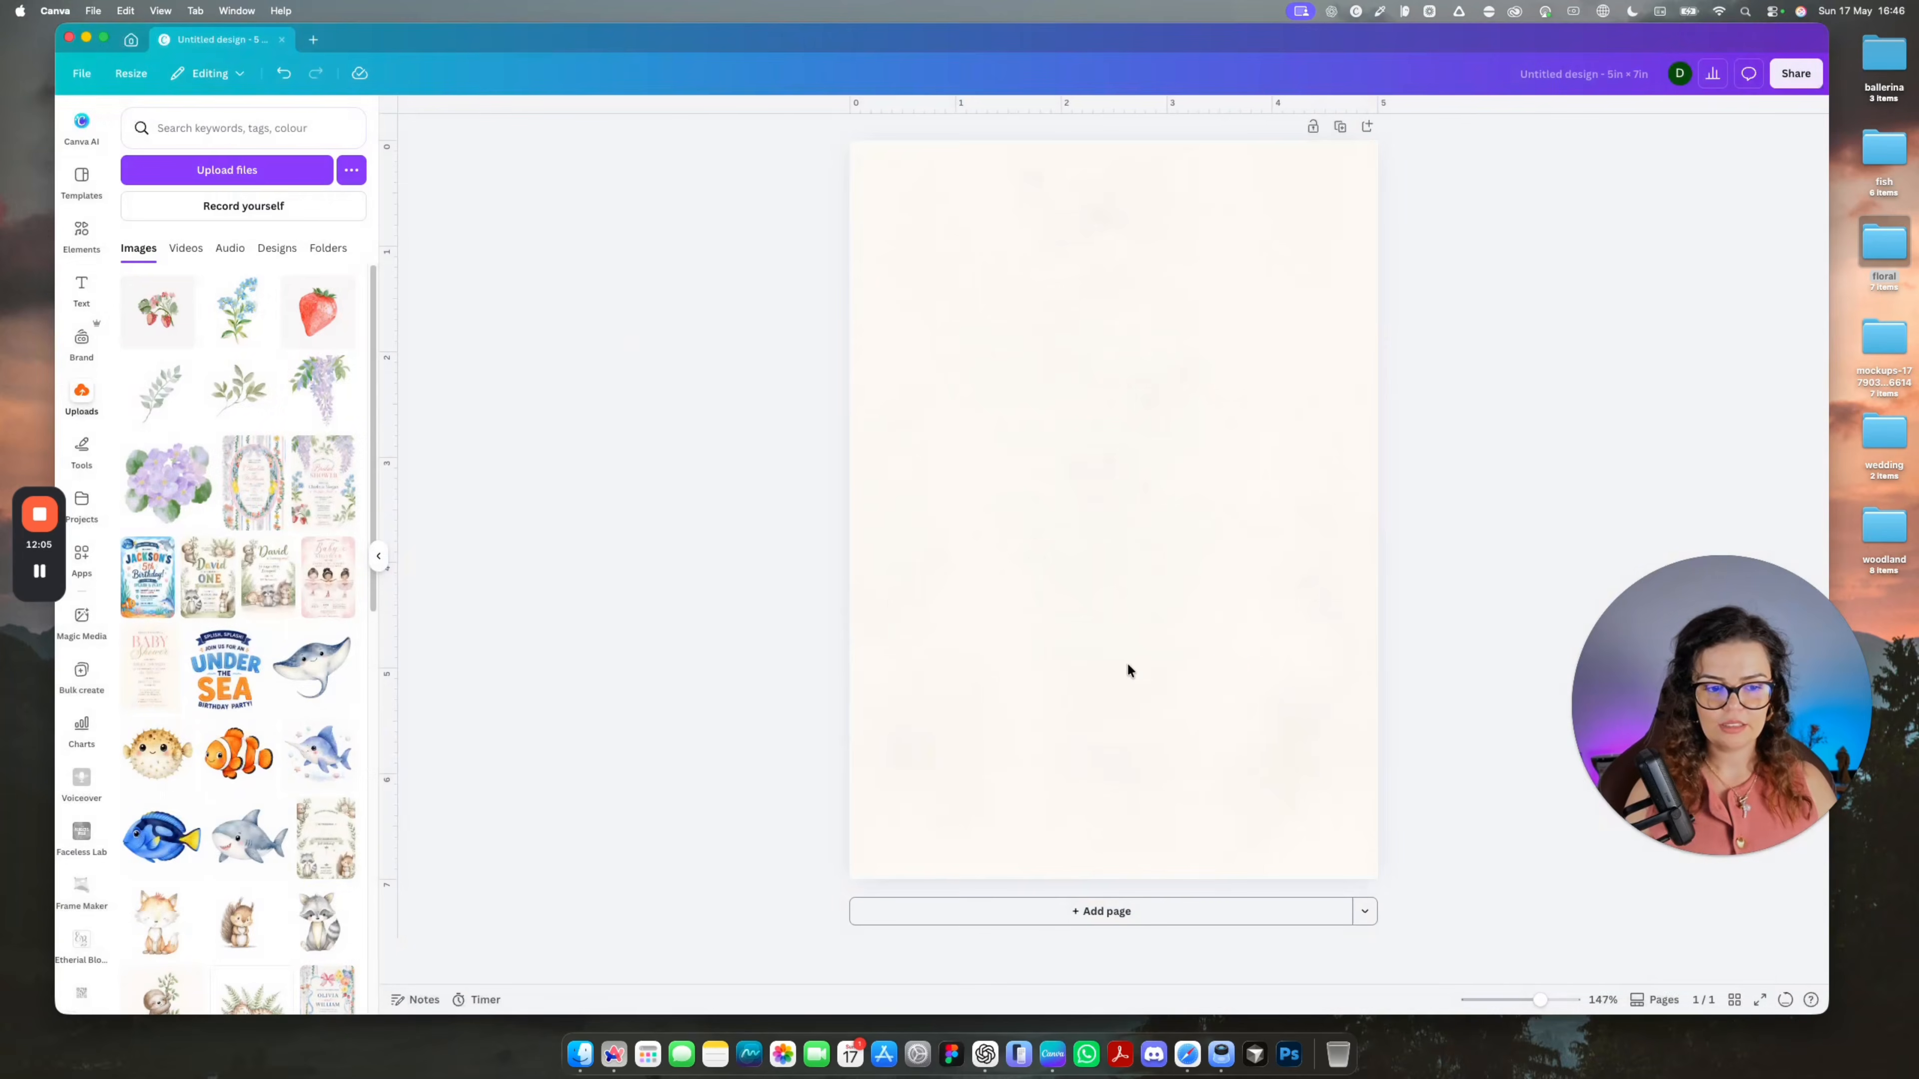
left_click(579, 1053)
left_click_drag(377, 611, 951, 377)
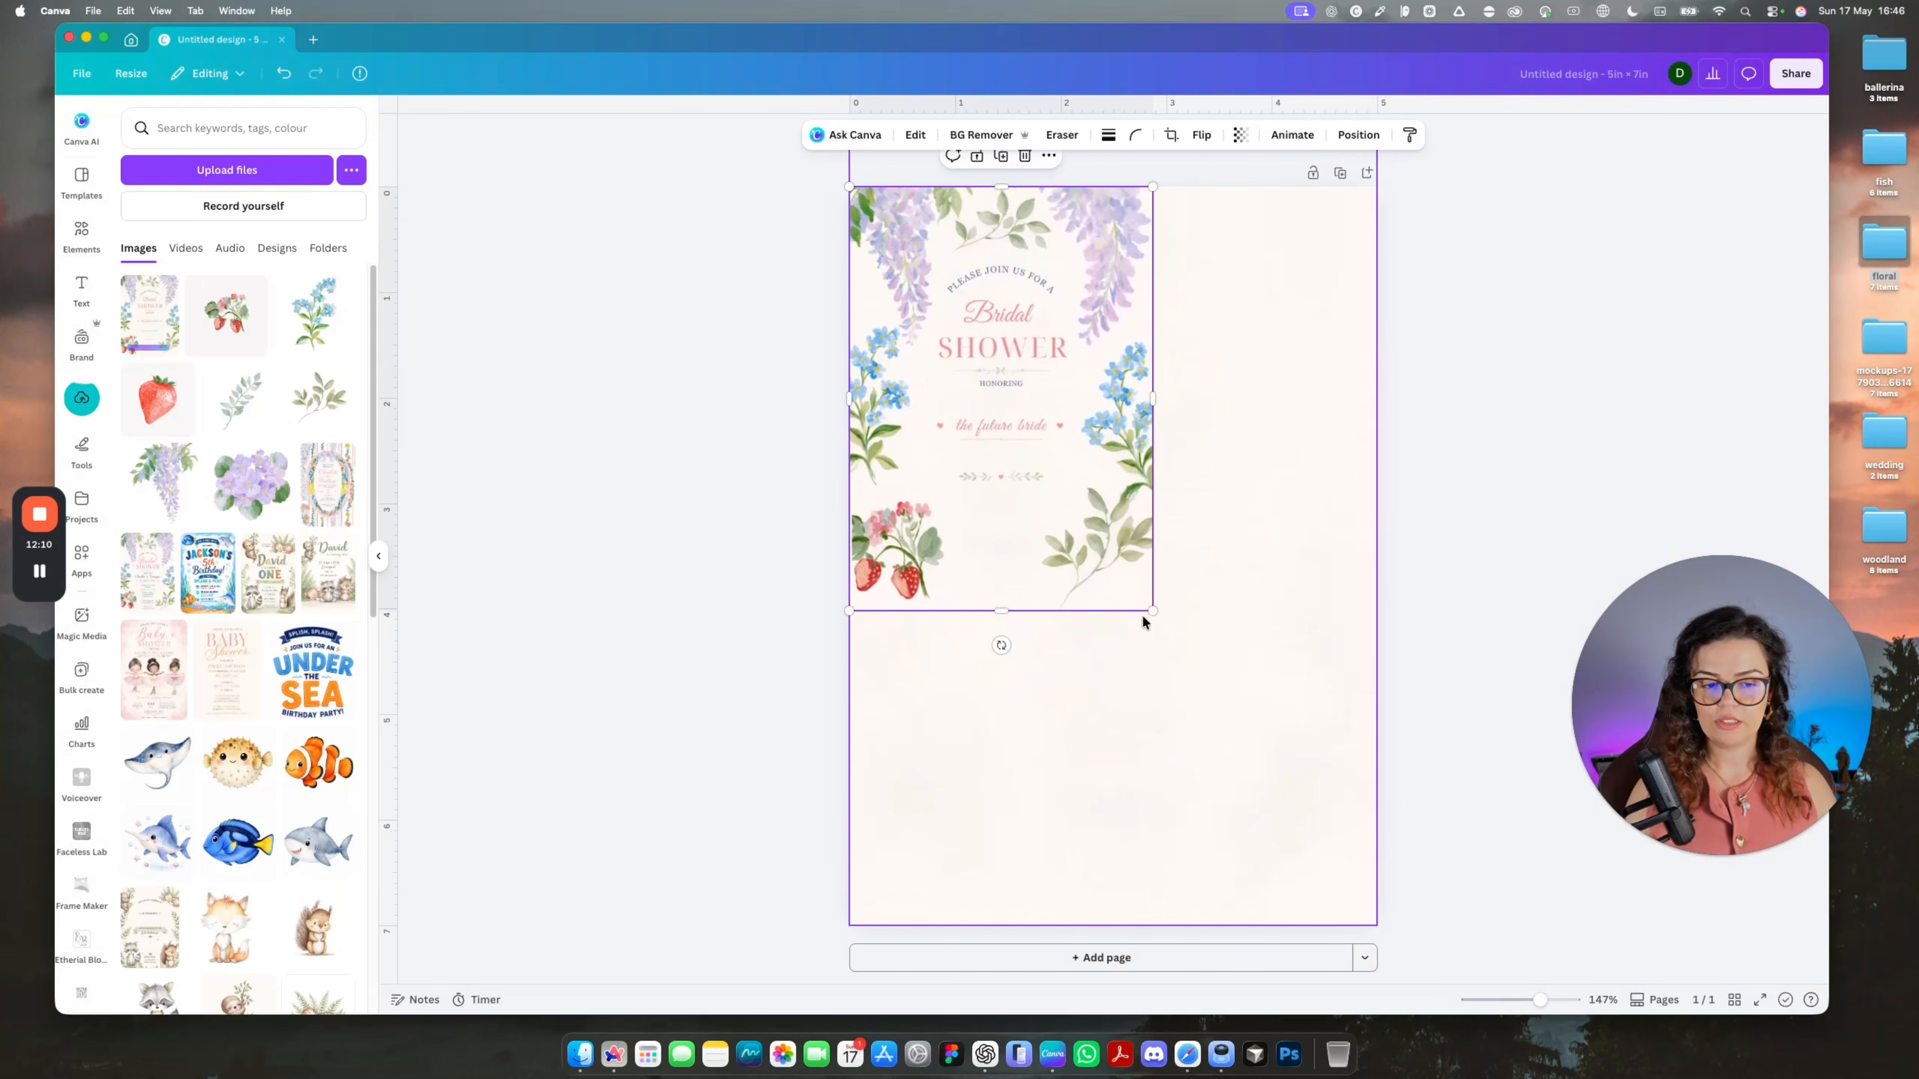
left_click_drag(1155, 609, 1435, 883)
left_click(1435, 883)
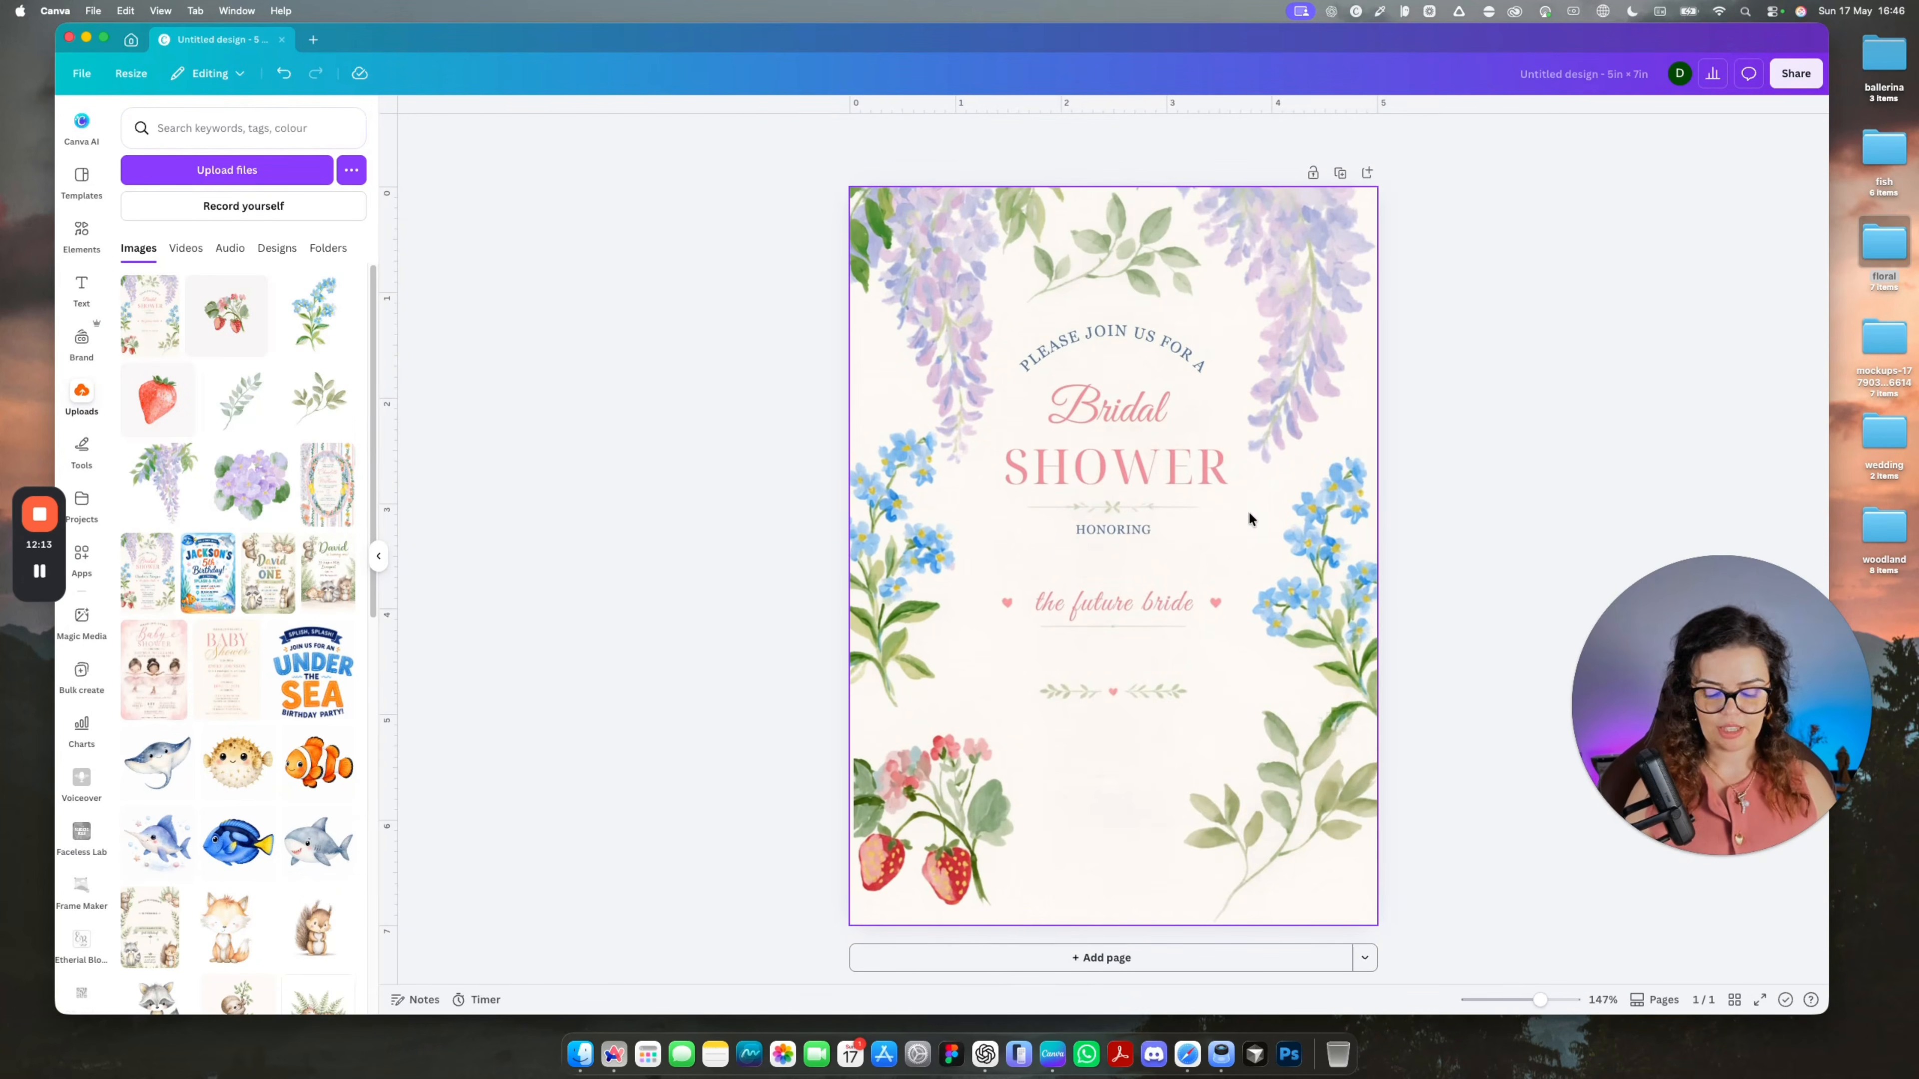
Paste the copied text boxes onto the flattened invitation, and view the design's sharing options.
right_click(1041, 432)
left_click(1107, 500)
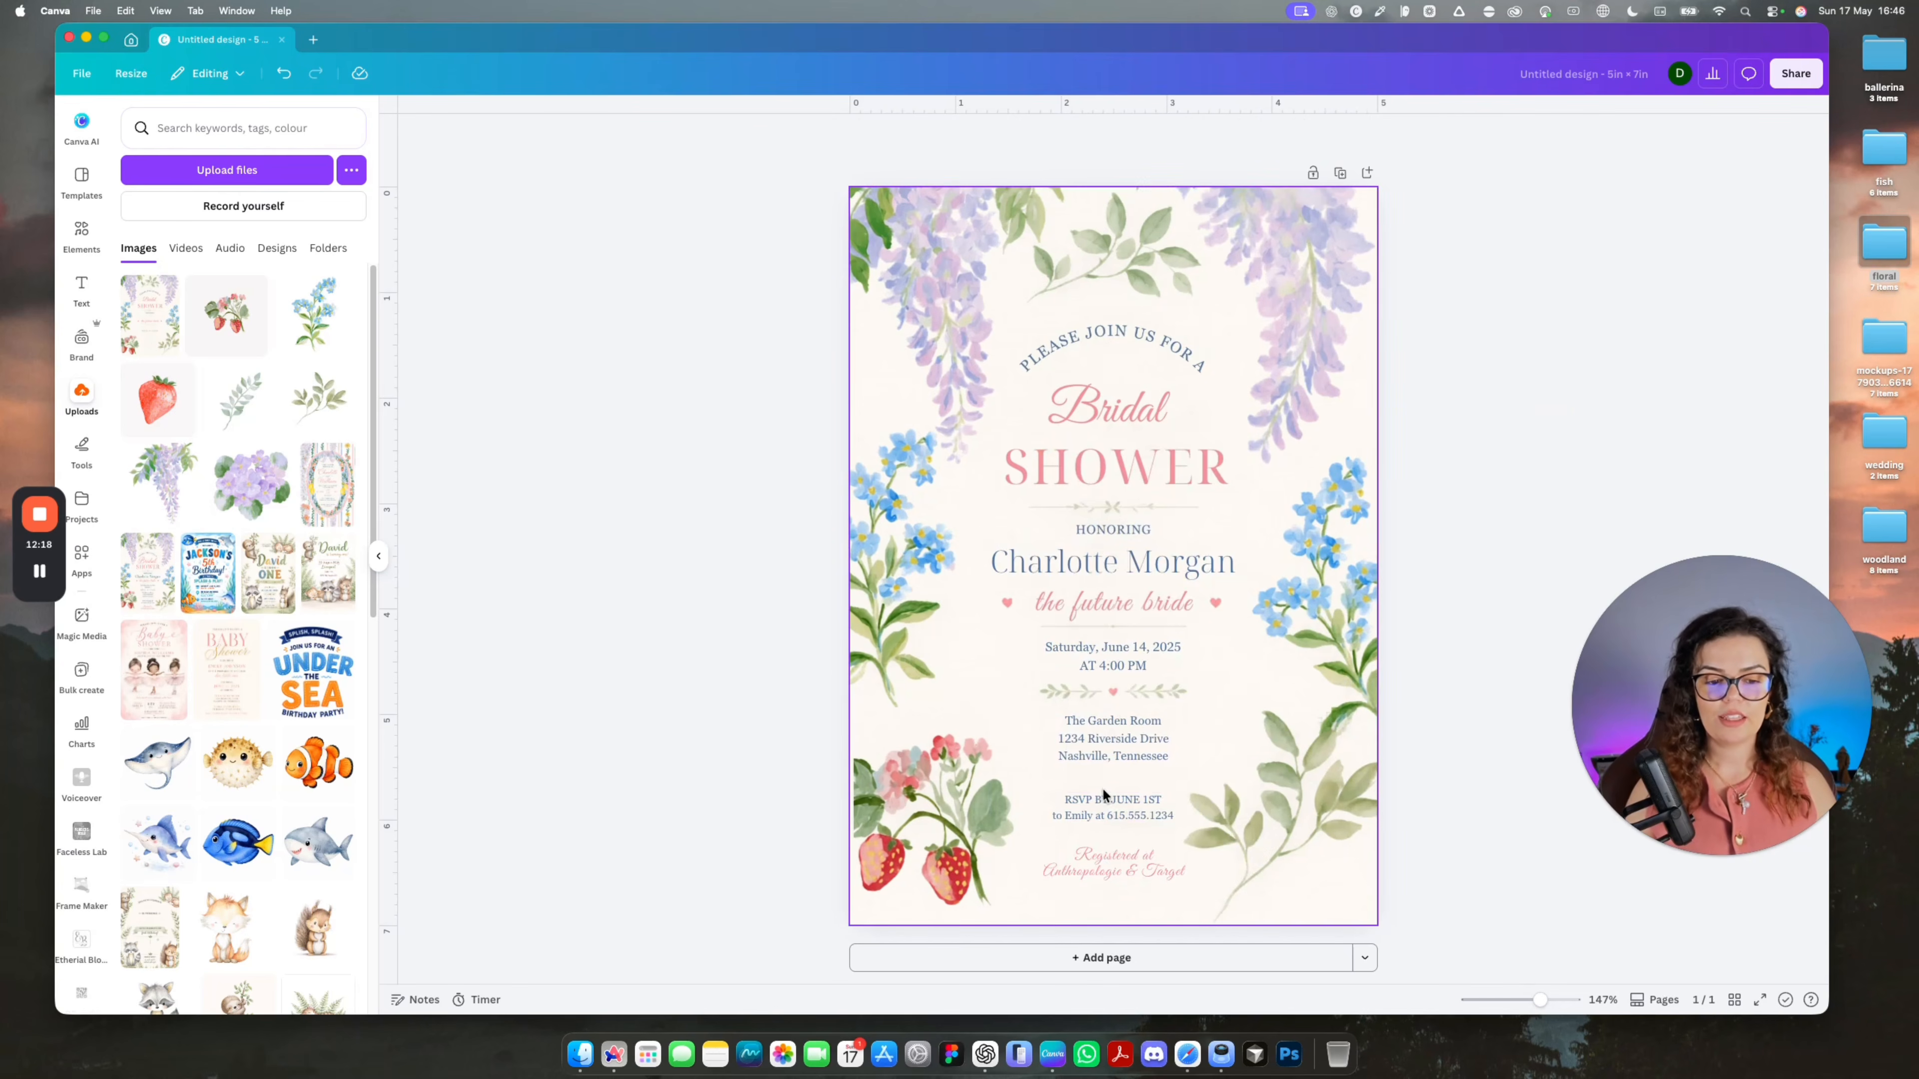
left_click(1809, 68)
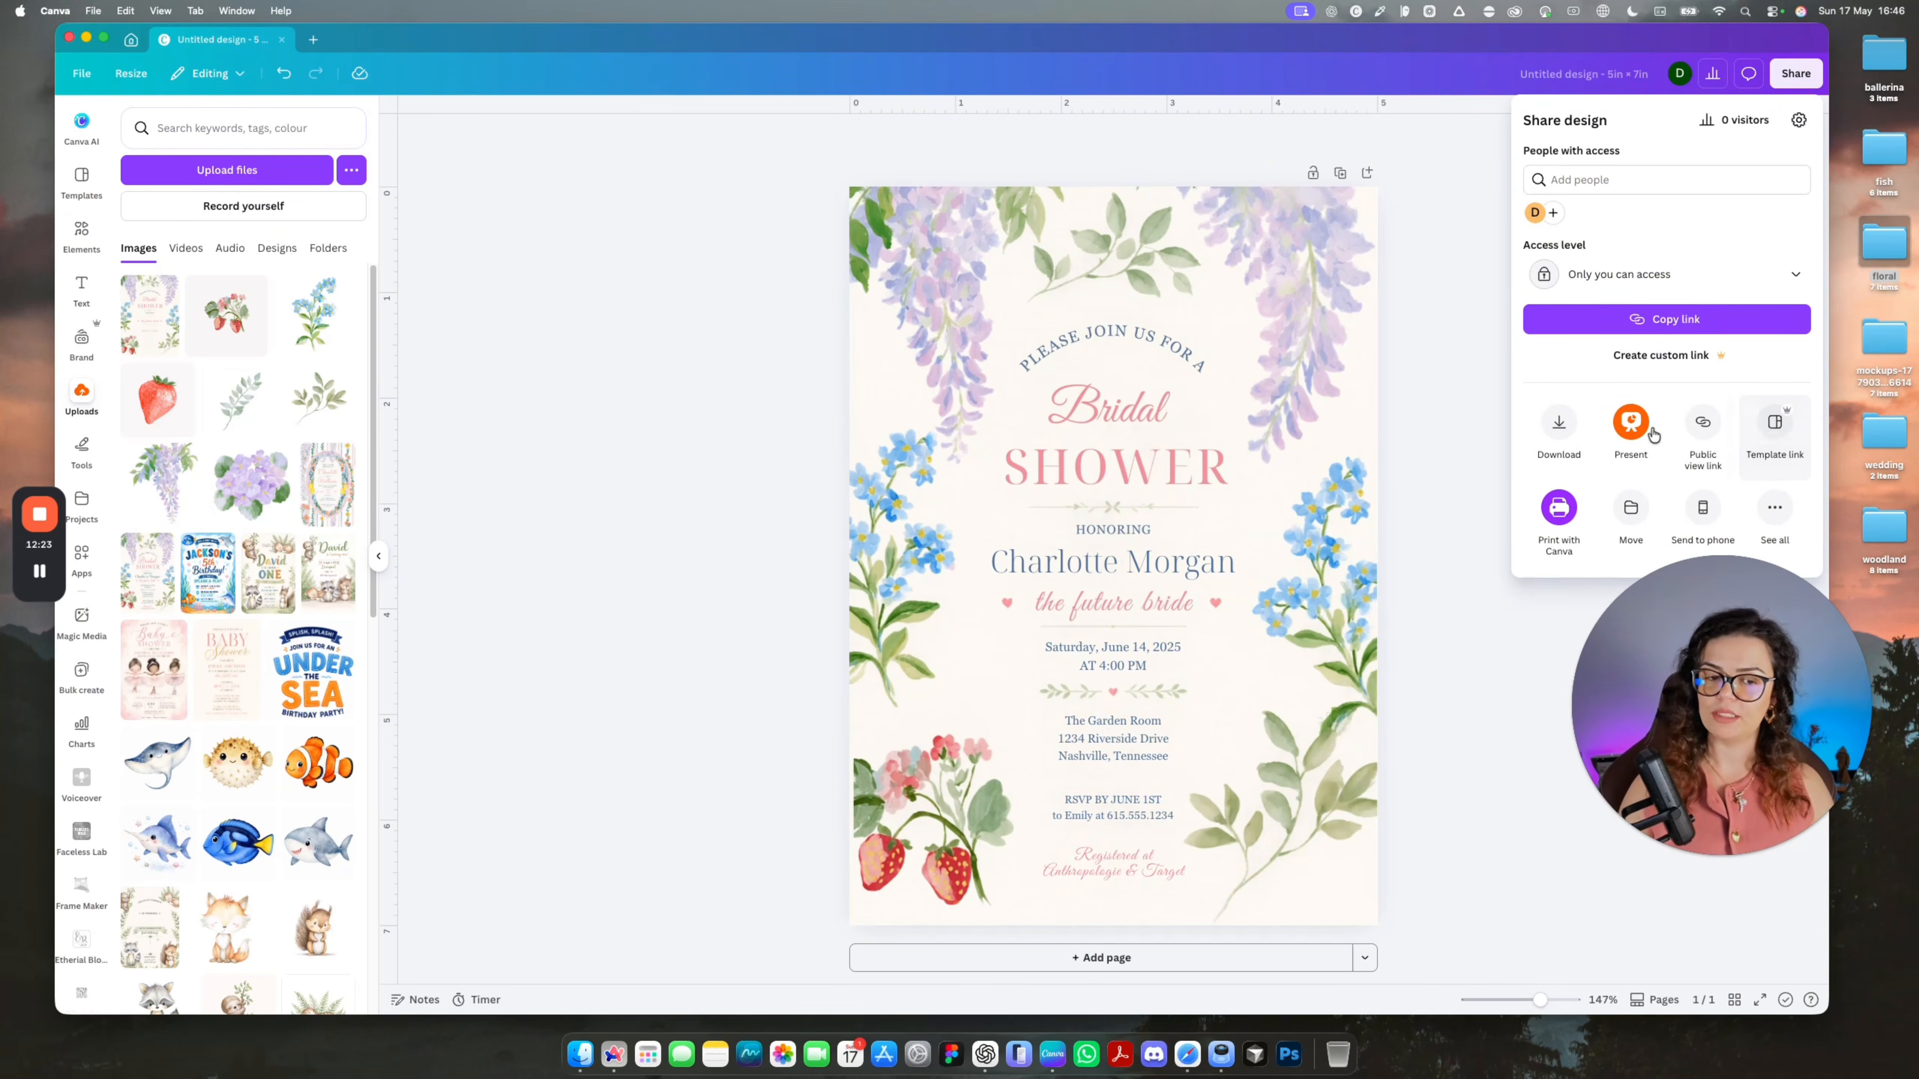
left_click(1418, 169)
Add a second page and place the oval-framed wedding invitation image in its upper-left corner.
left_click(1367, 176)
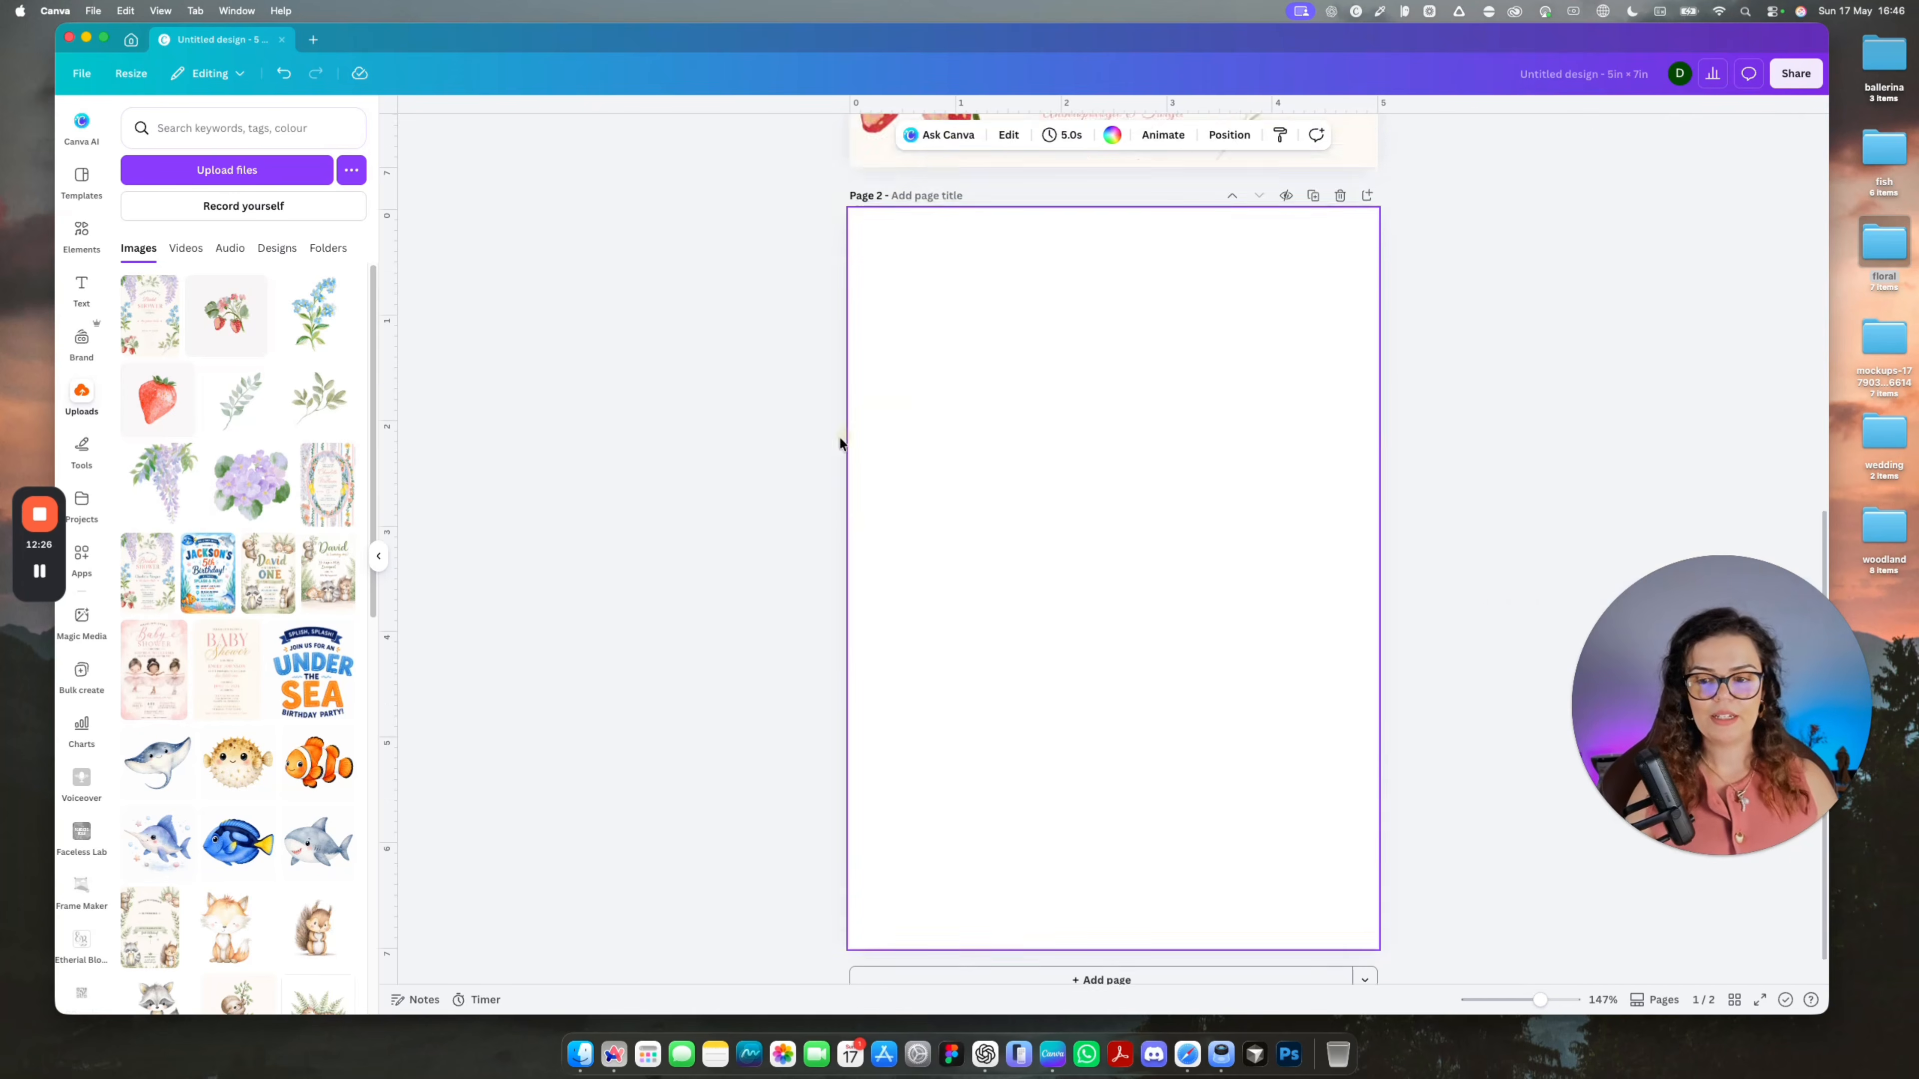
left_click(328, 484)
left_click_drag(1117, 506, 1049, 416)
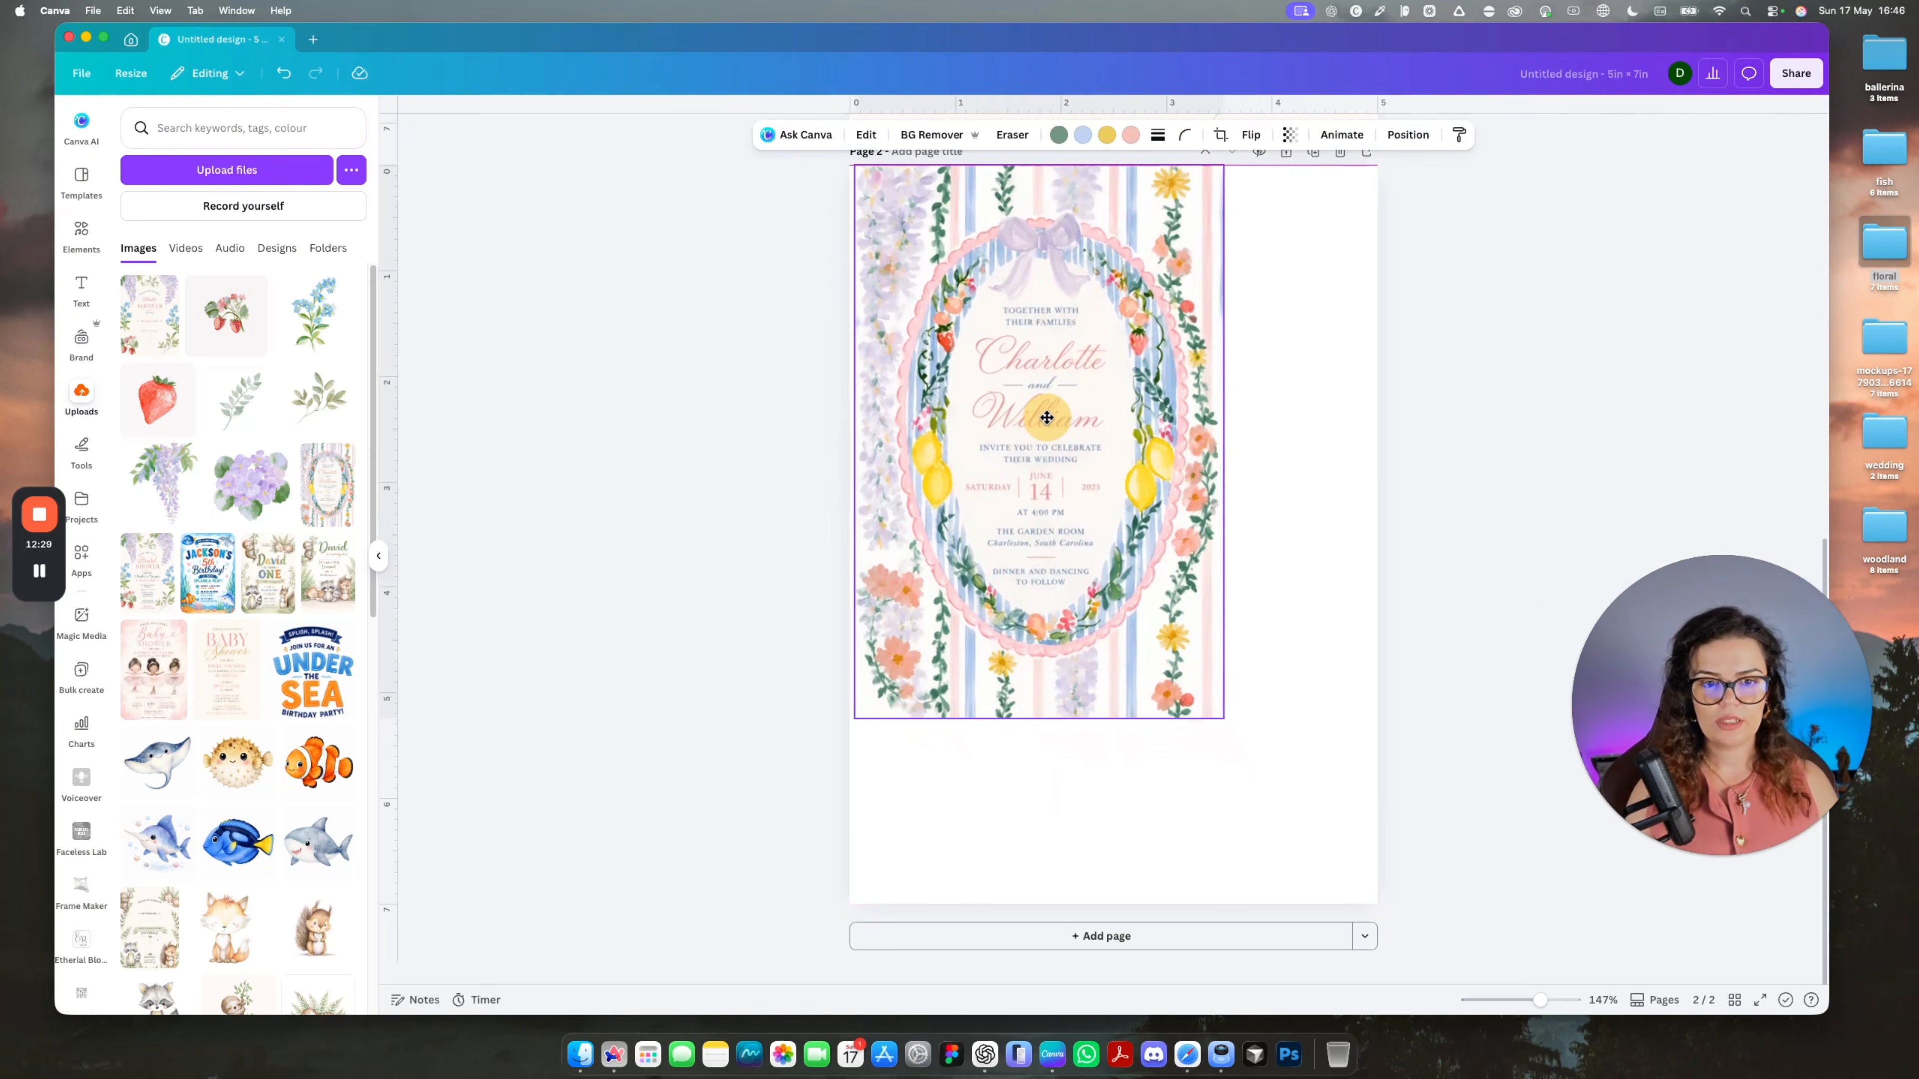
Scale the wedding invitation to the full page width and split it into editable layers with Magic Layers.
left_click_drag(1219, 718, 1348, 850)
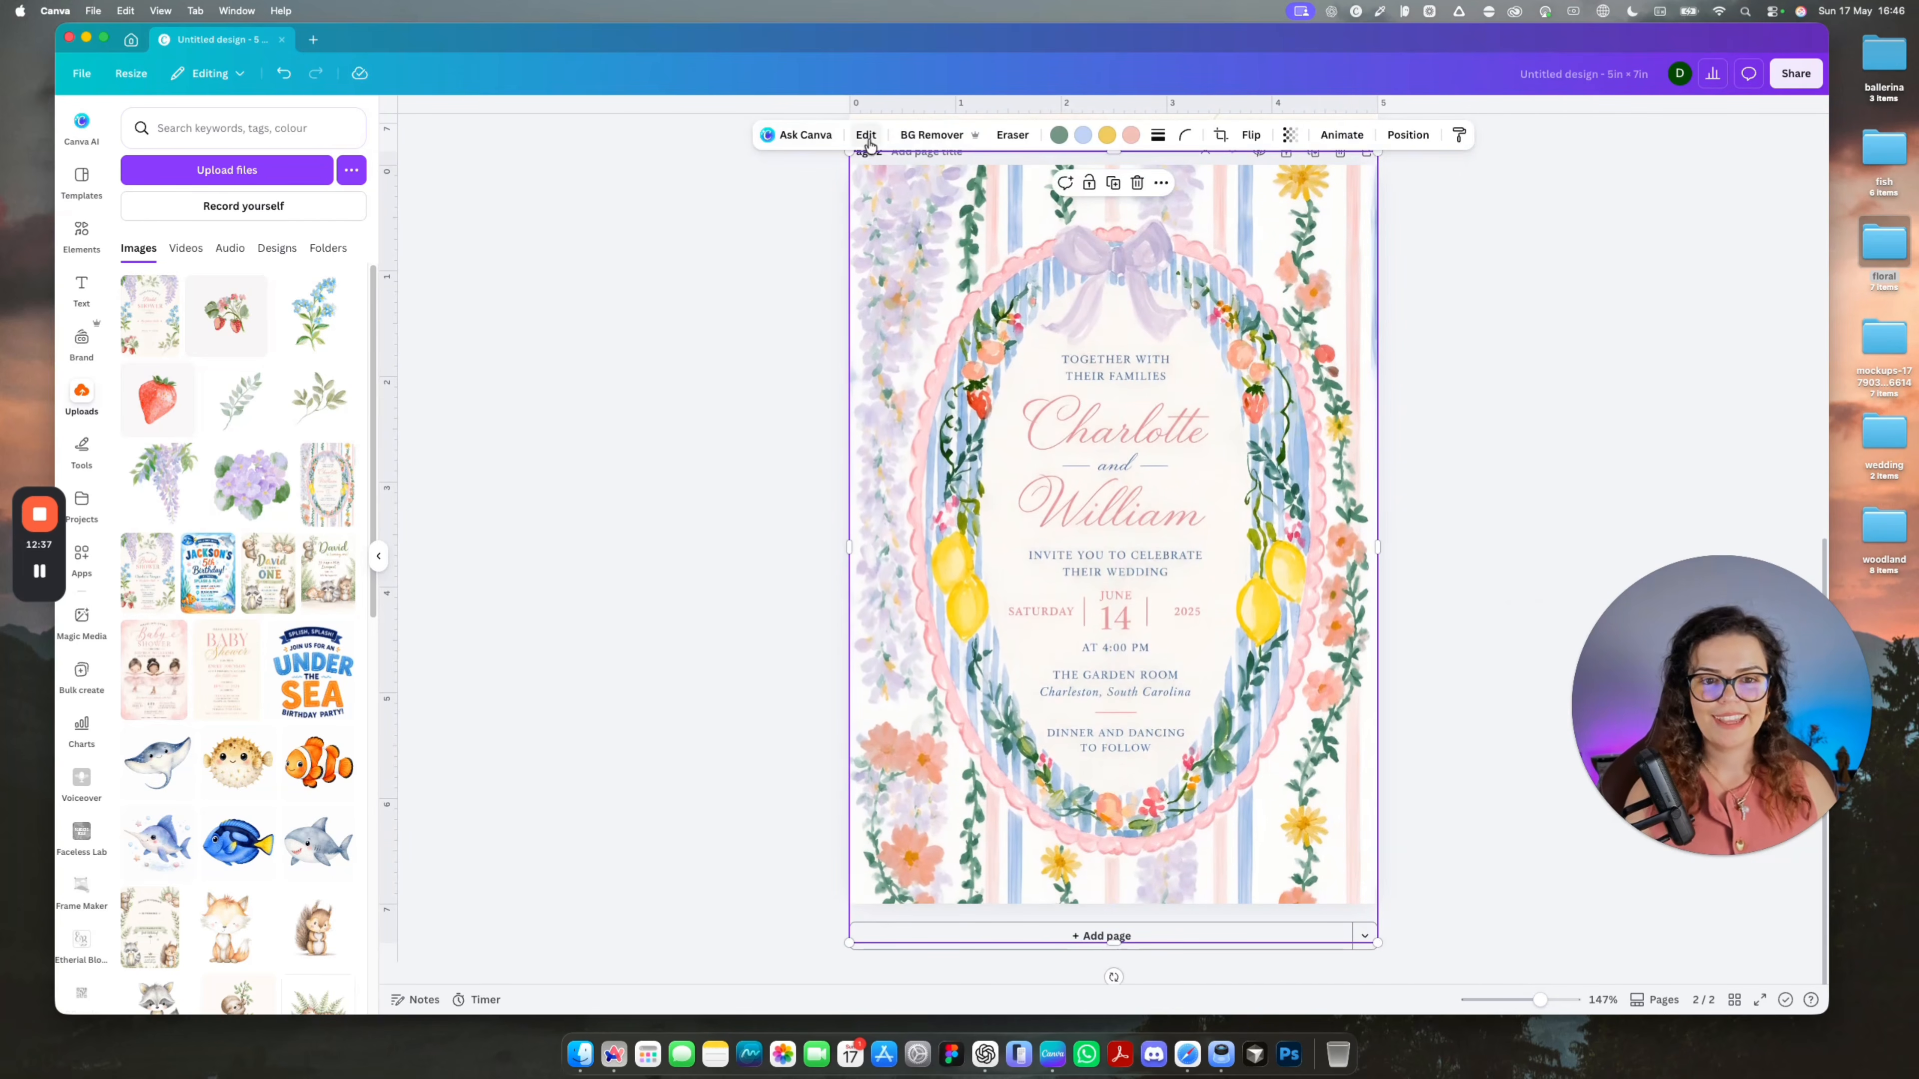
left_click(866, 136)
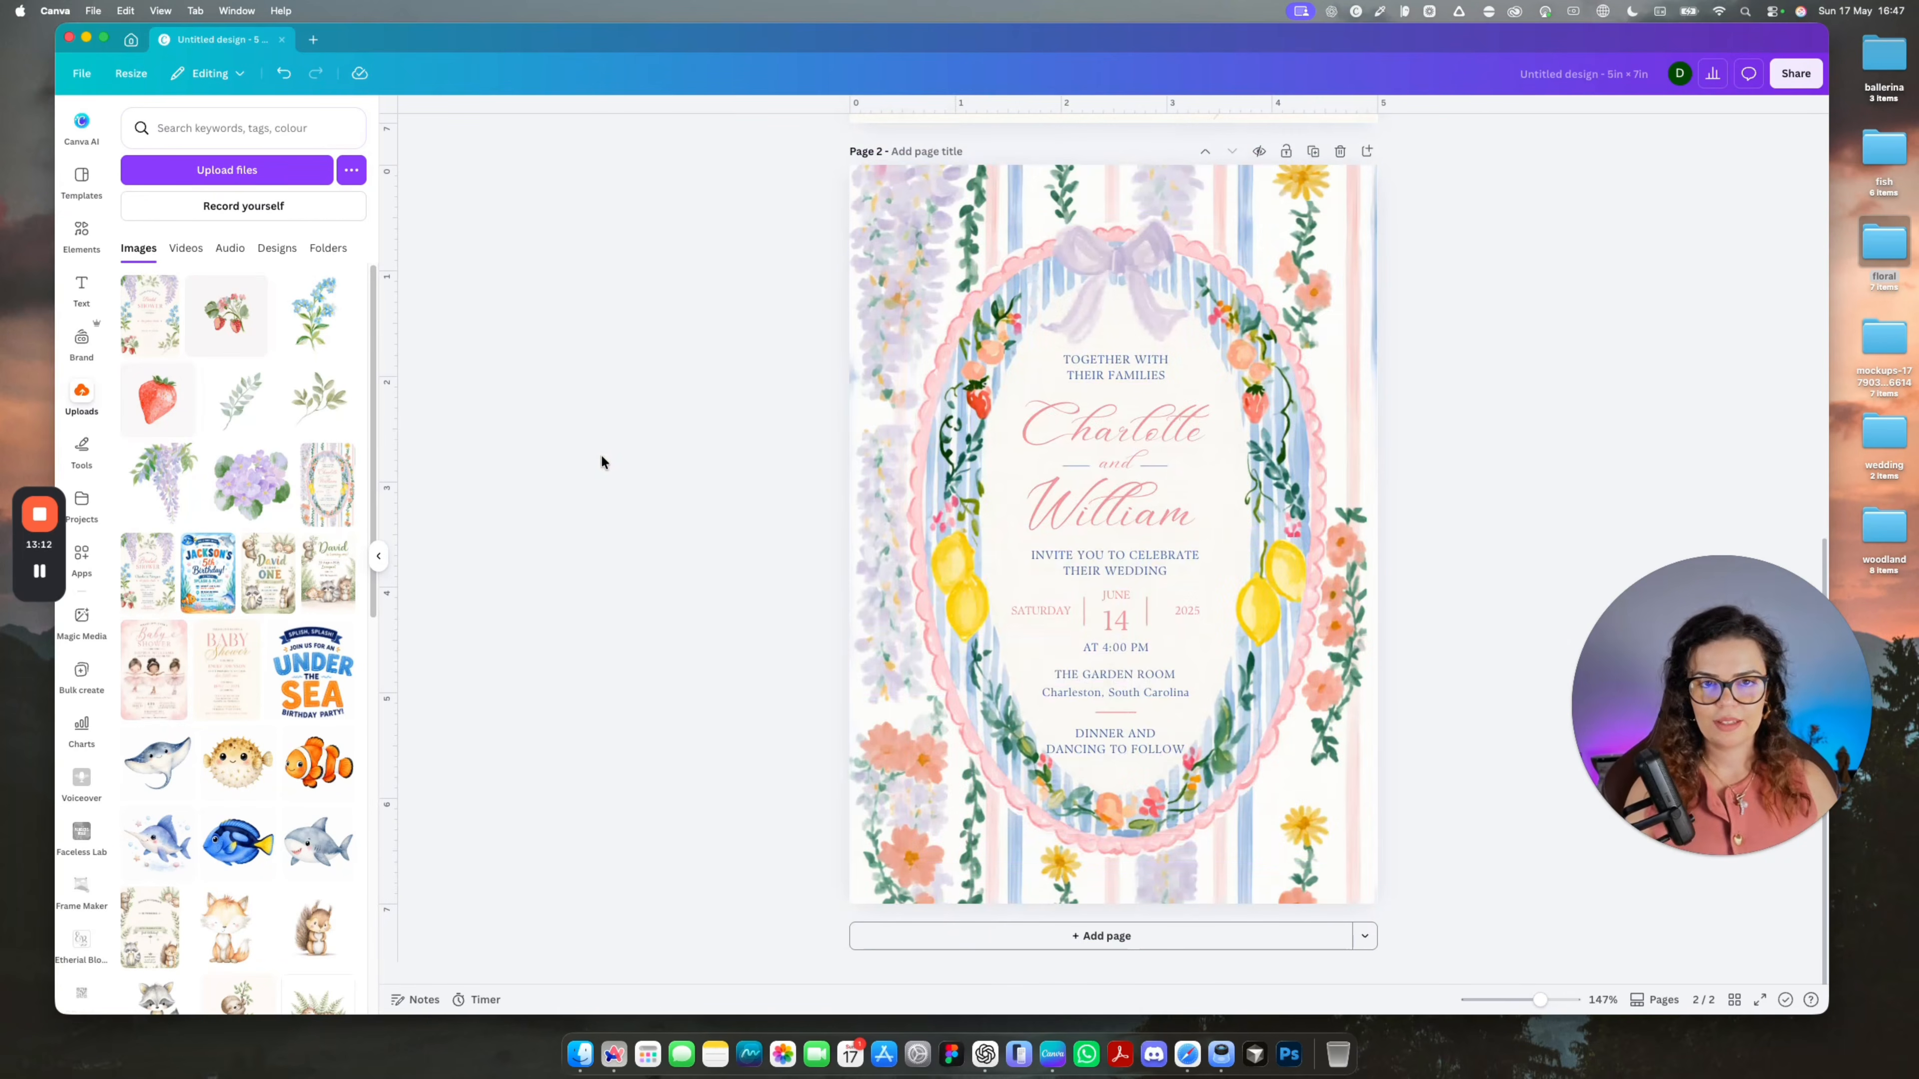
Delete the oval frame, bow, stripes, upper wisteria and flowers, and the left upper garland from the wedding invitation.
left_click(921, 237)
key("Delete")
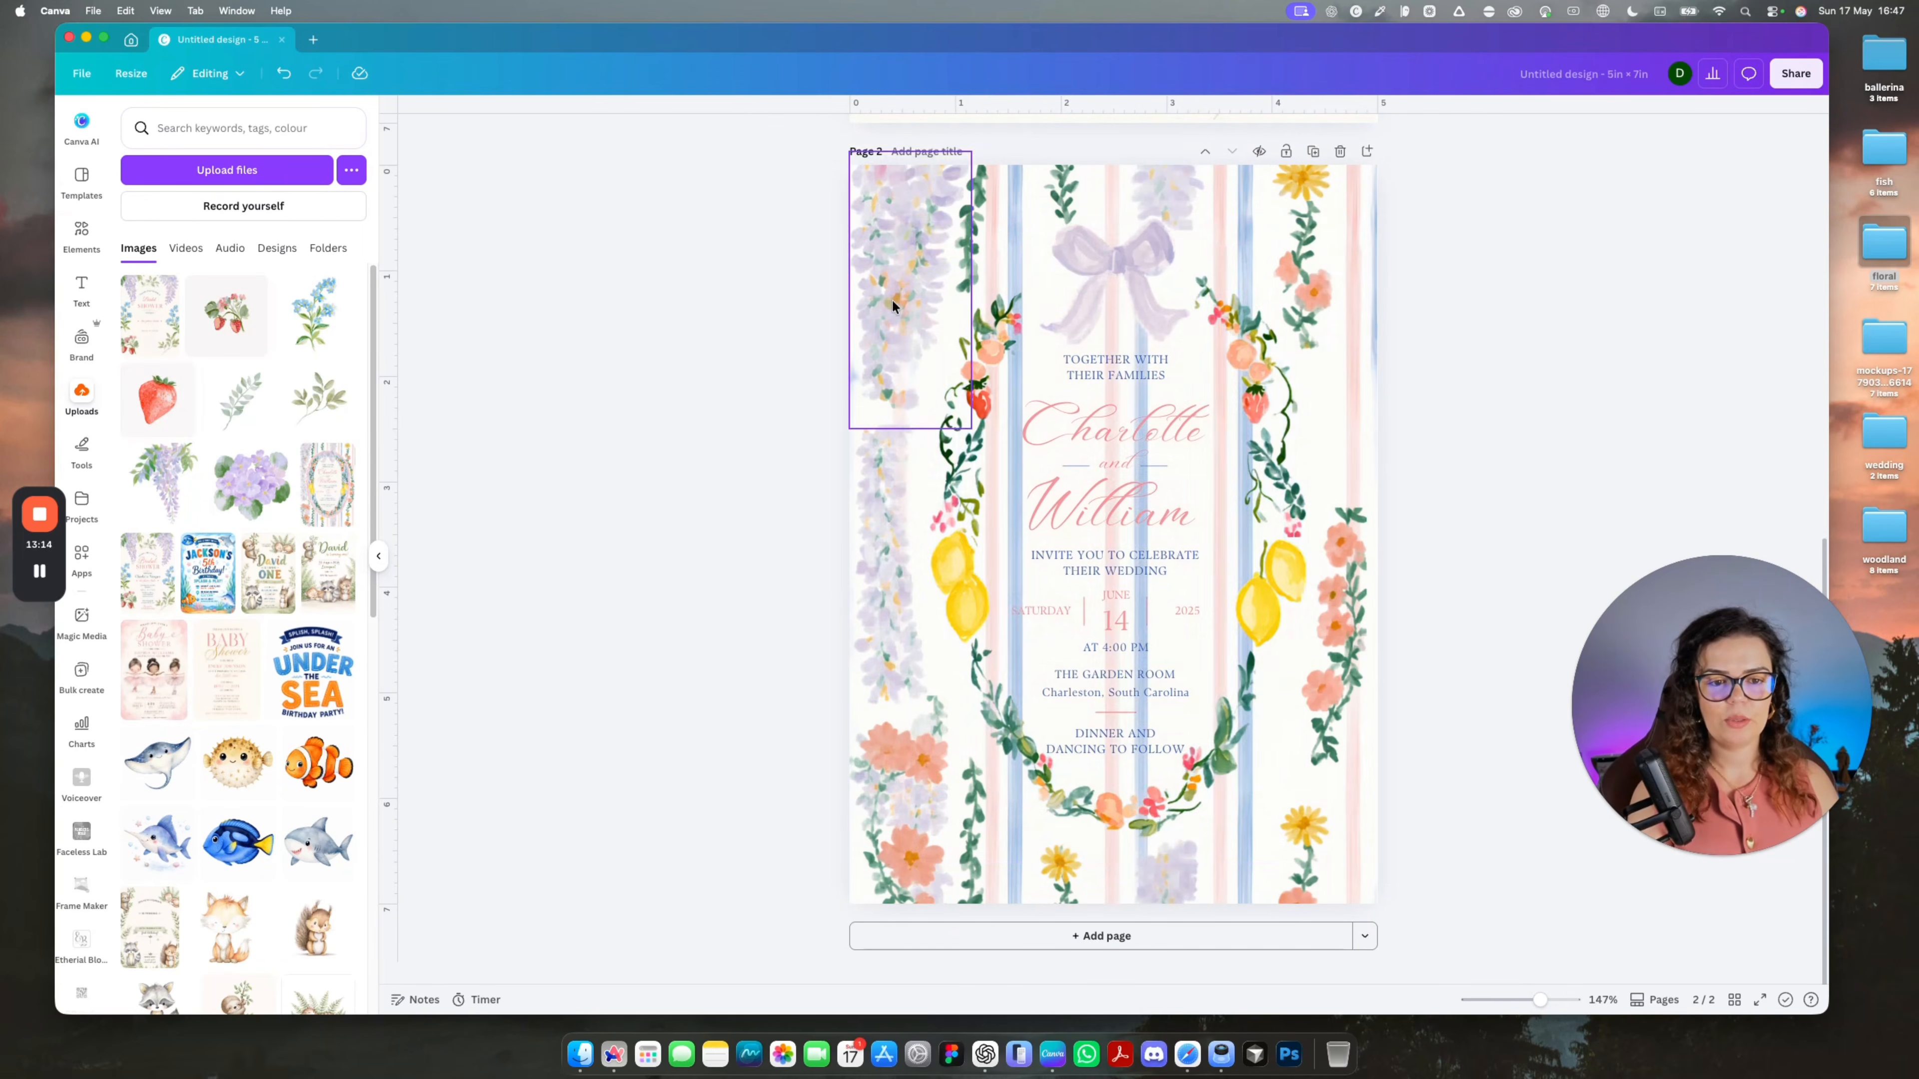
left_click(892, 298)
key("Delete")
left_click(1018, 207)
key("Delete")
left_click(1152, 201)
key("Delete")
left_click(971, 355)
key("Delete")
Delete the lemons and all the remaining garlands and flowers on page 2, keeping only the text layers.
left_click(964, 612)
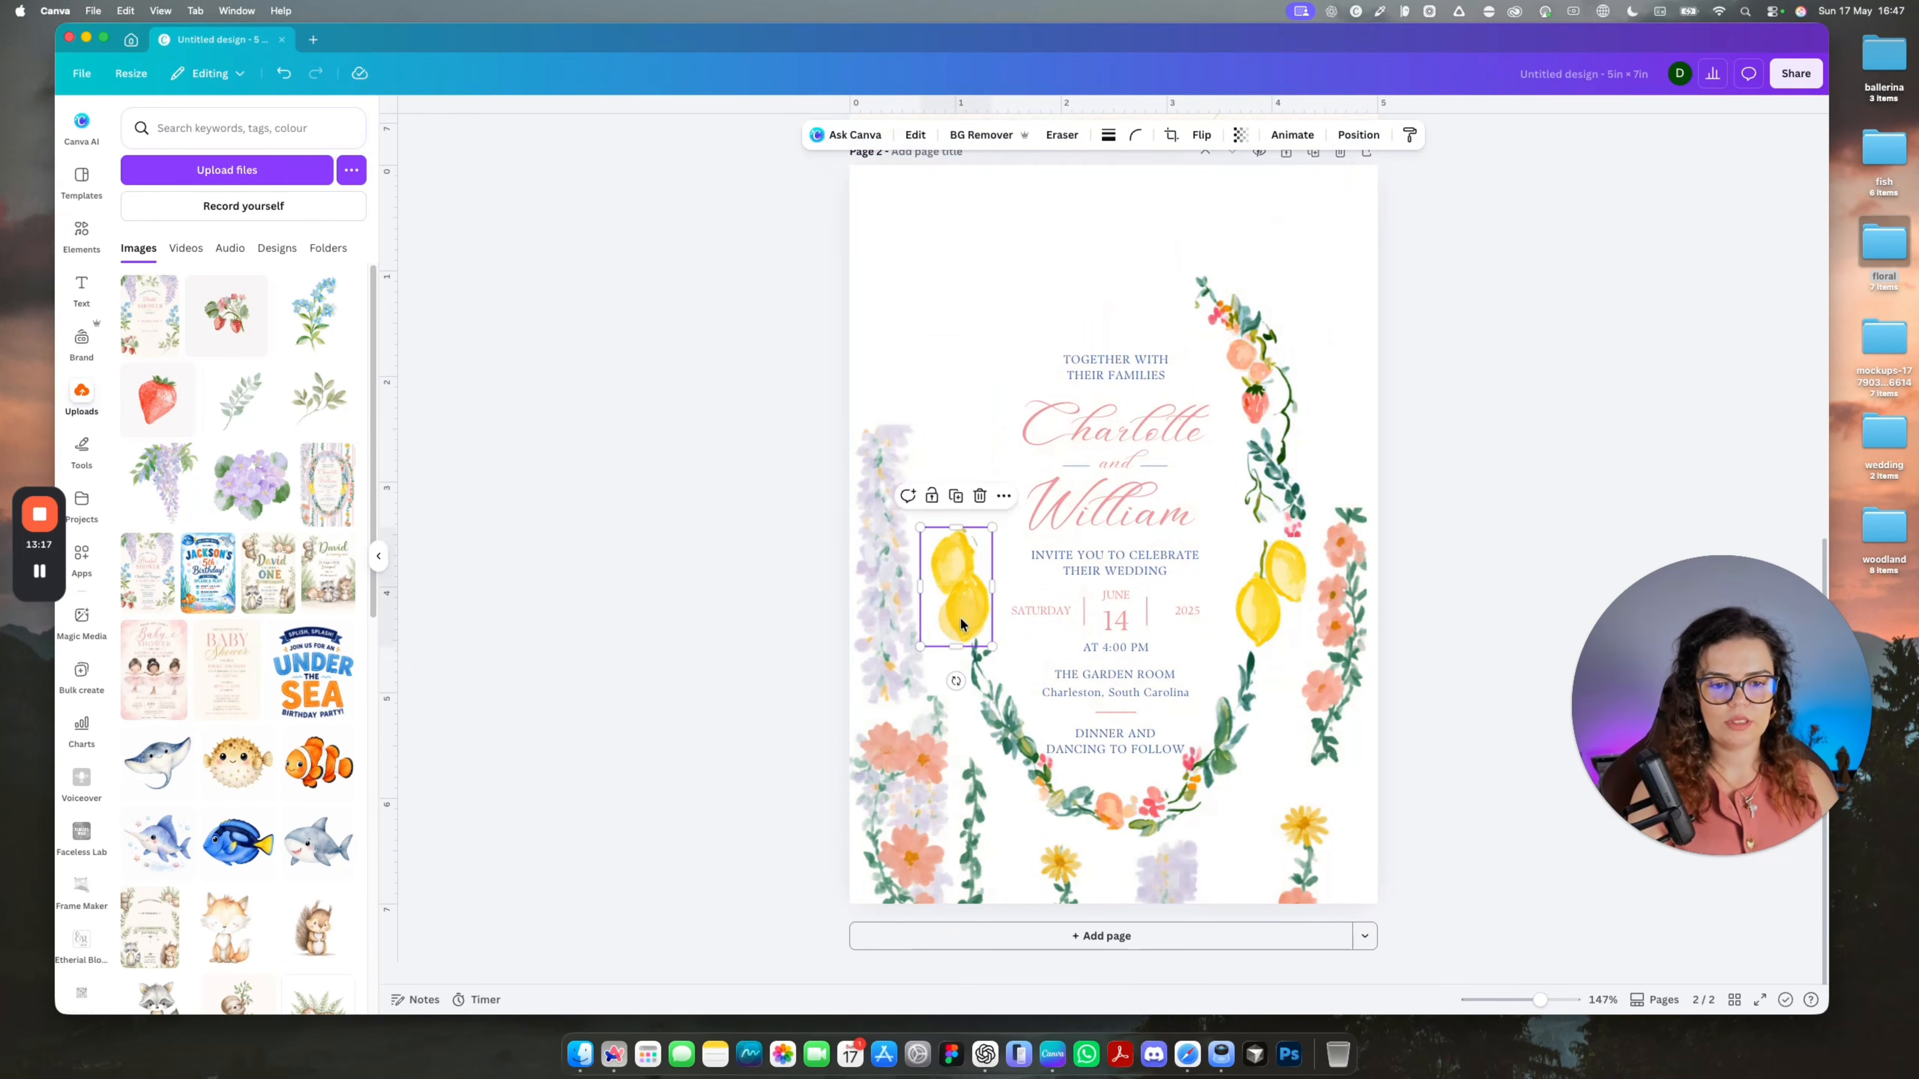
key("Delete")
left_click(1057, 778)
key("Delete")
left_click(1269, 612)
key("Delete")
key("BackSpace")
left_click_drag(1430, 863, 737, 574)
key("BackSpace")
Place the empty lemon-and-bow oval frame image behind the text on page 2, enlarge it to about 5.06 × 6.32 in and centre it horizontally.
scroll(161, 777, "down", 3)
scroll(160, 777, "down", 3)
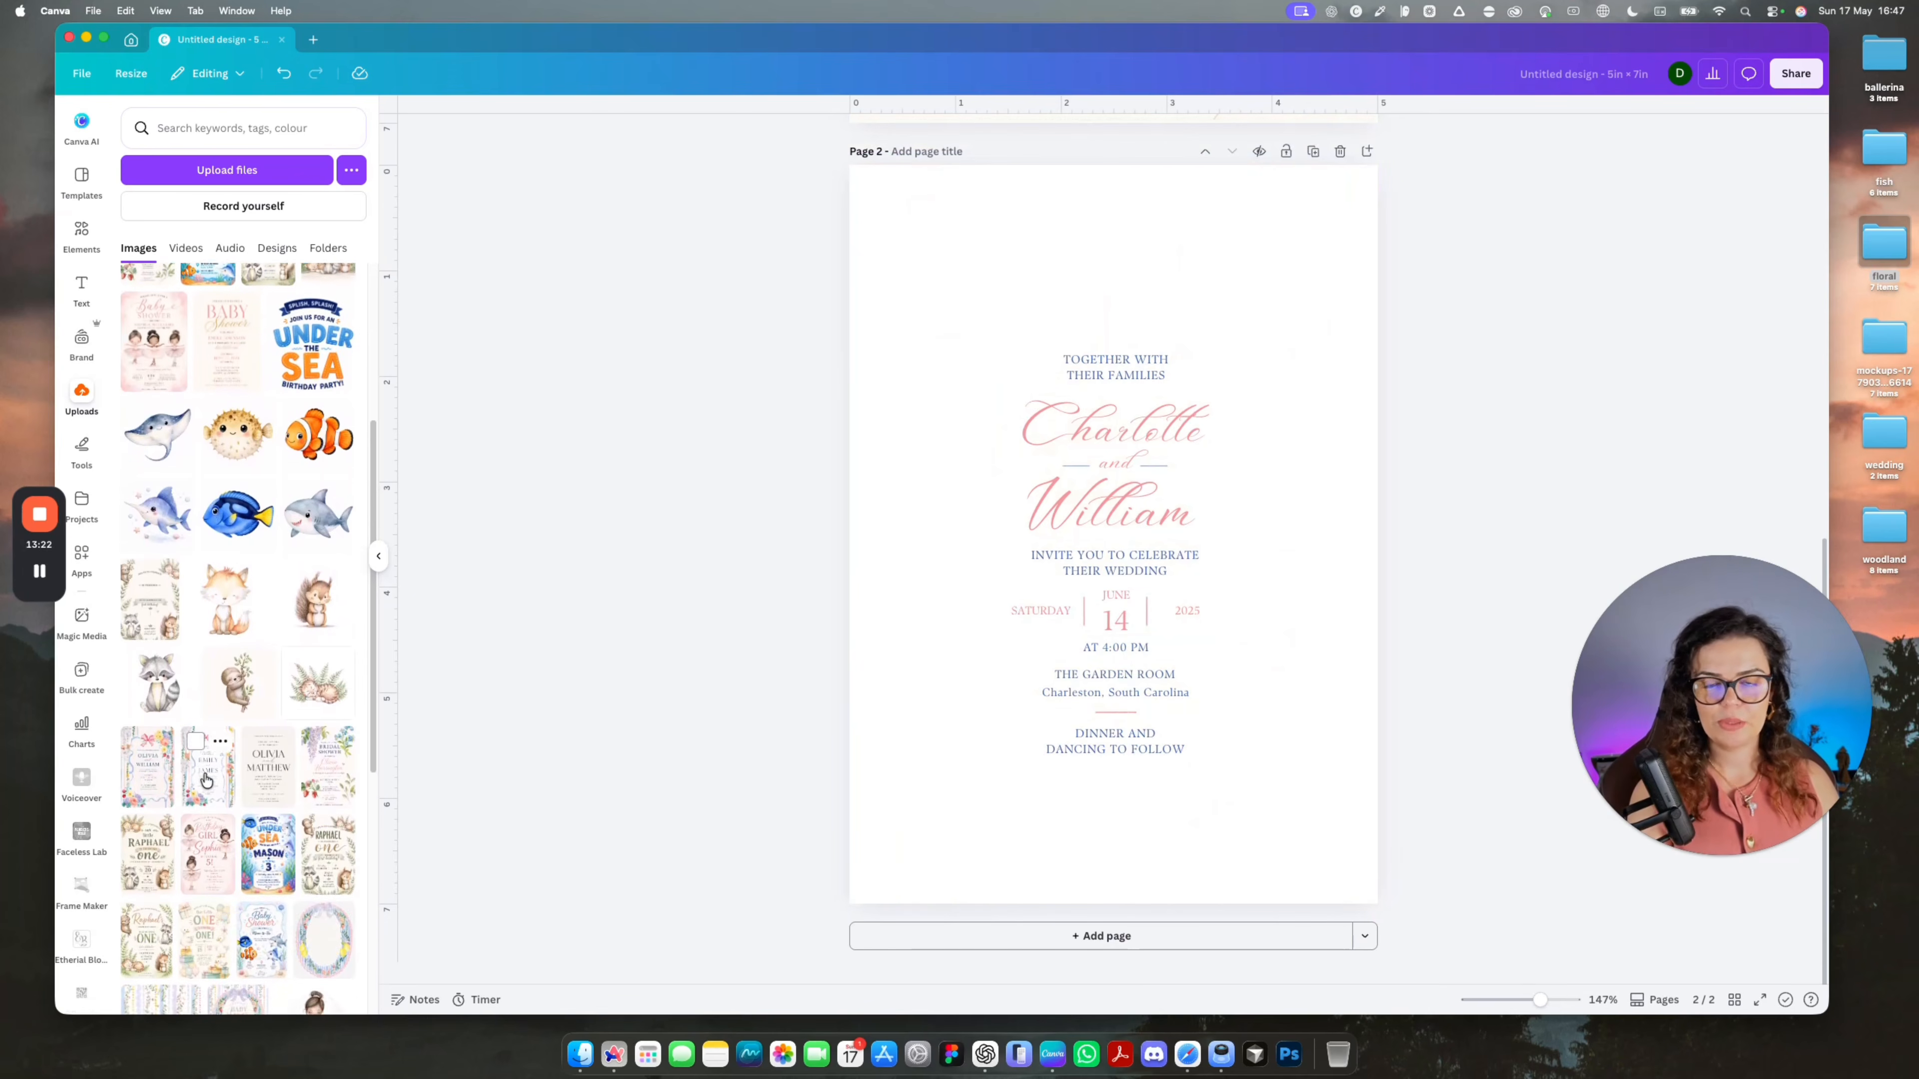
left_click(325, 871)
mouse_move(1312, 285)
left_mouse_down()
mouse_move(1426, 149)
mouse_move(1329, 317)
left_mouse_up()
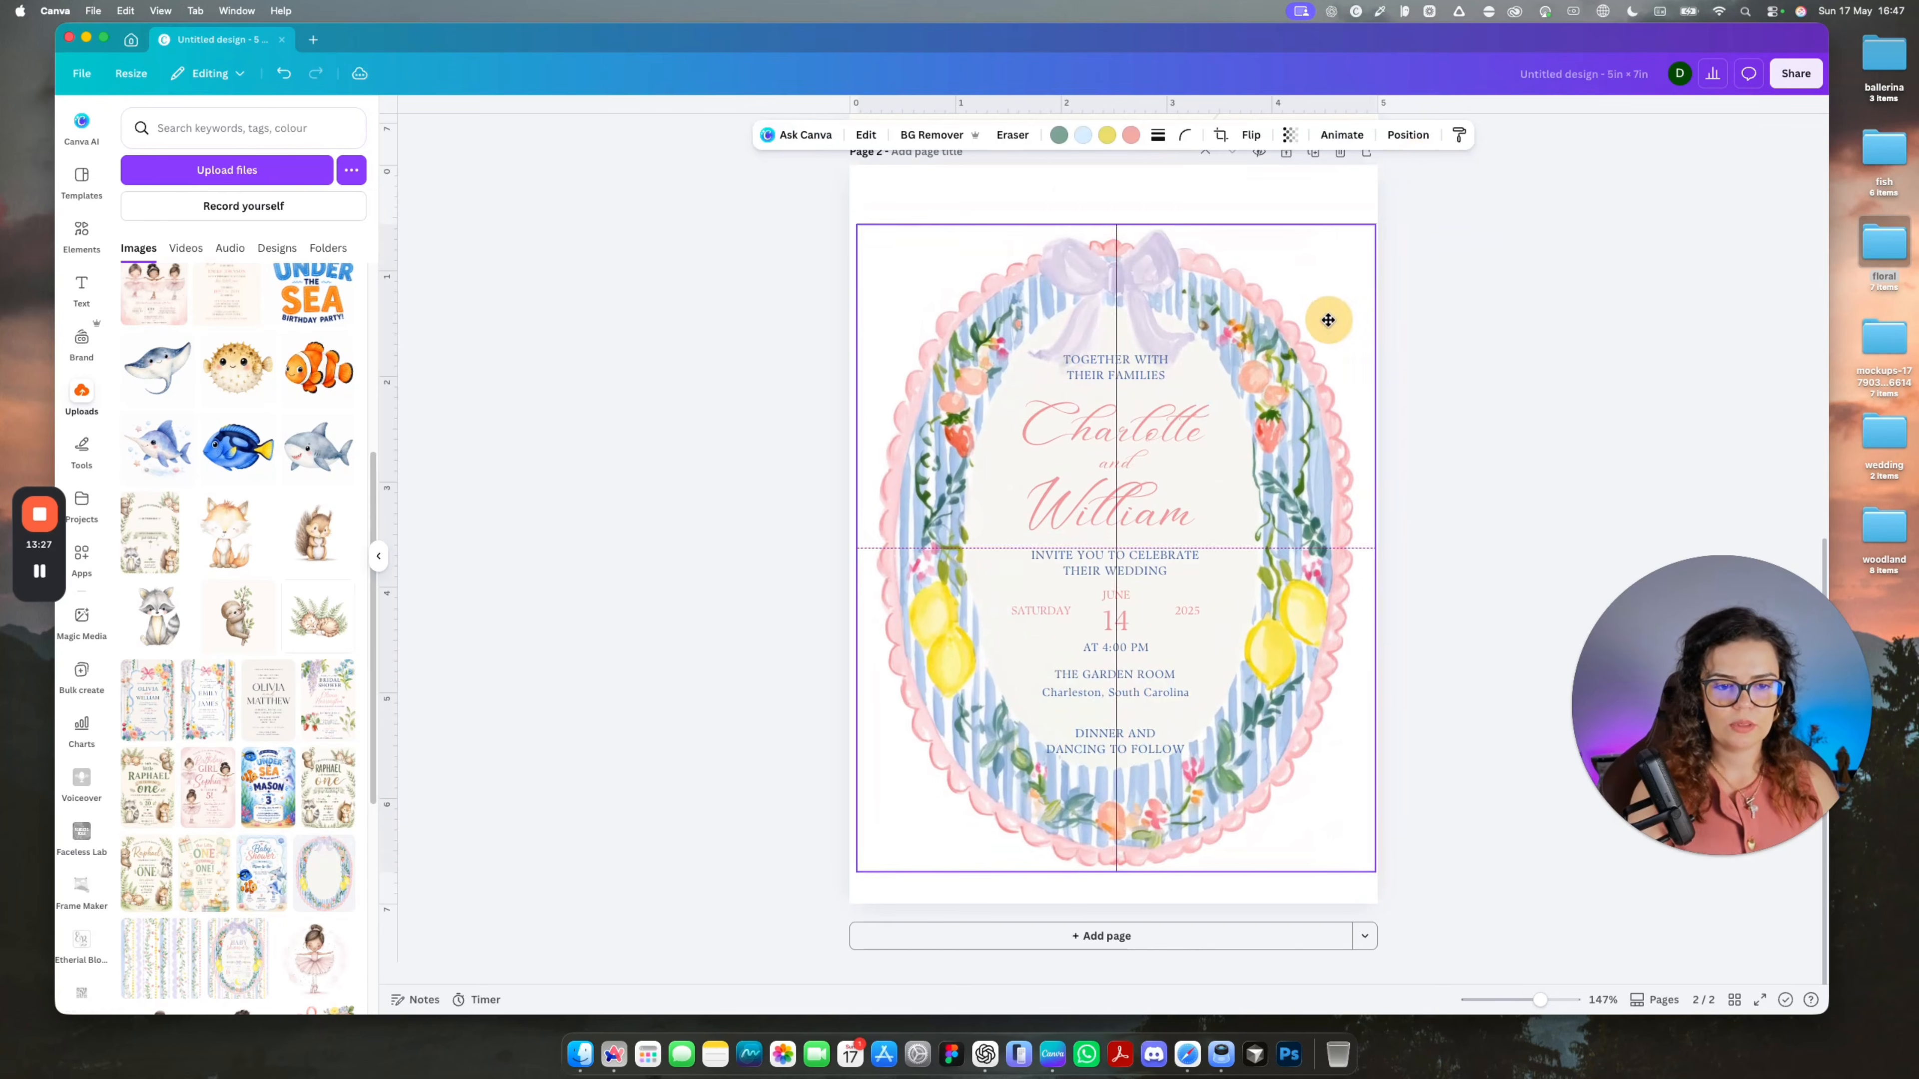
left_click_drag(1379, 223, 1392, 204)
left_click_drag(1318, 286, 1307, 283)
left_click(1393, 142)
left_click(325, 343)
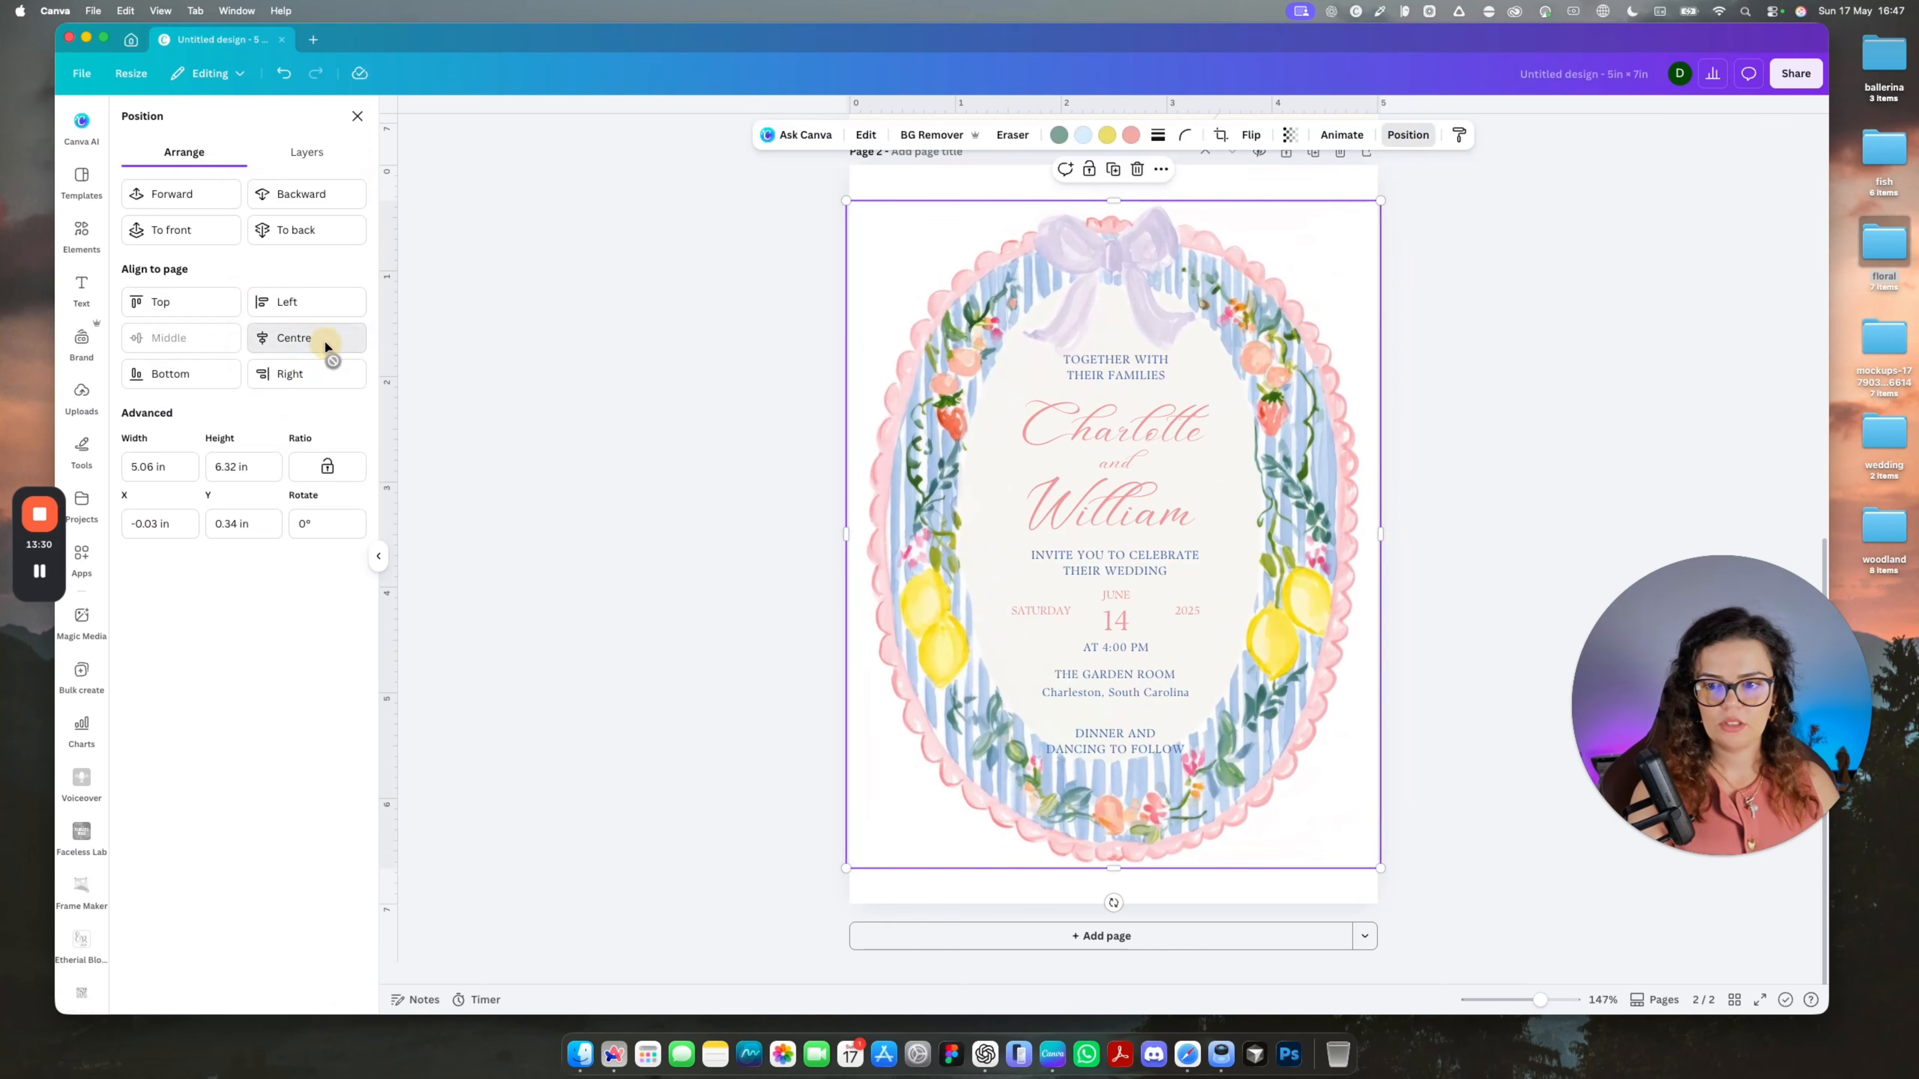
Delete the "Dinner and dancing to follow" text from page 2.
left_click(698, 685)
left_click_drag(1145, 752, 1139, 732)
key("BackSpace")
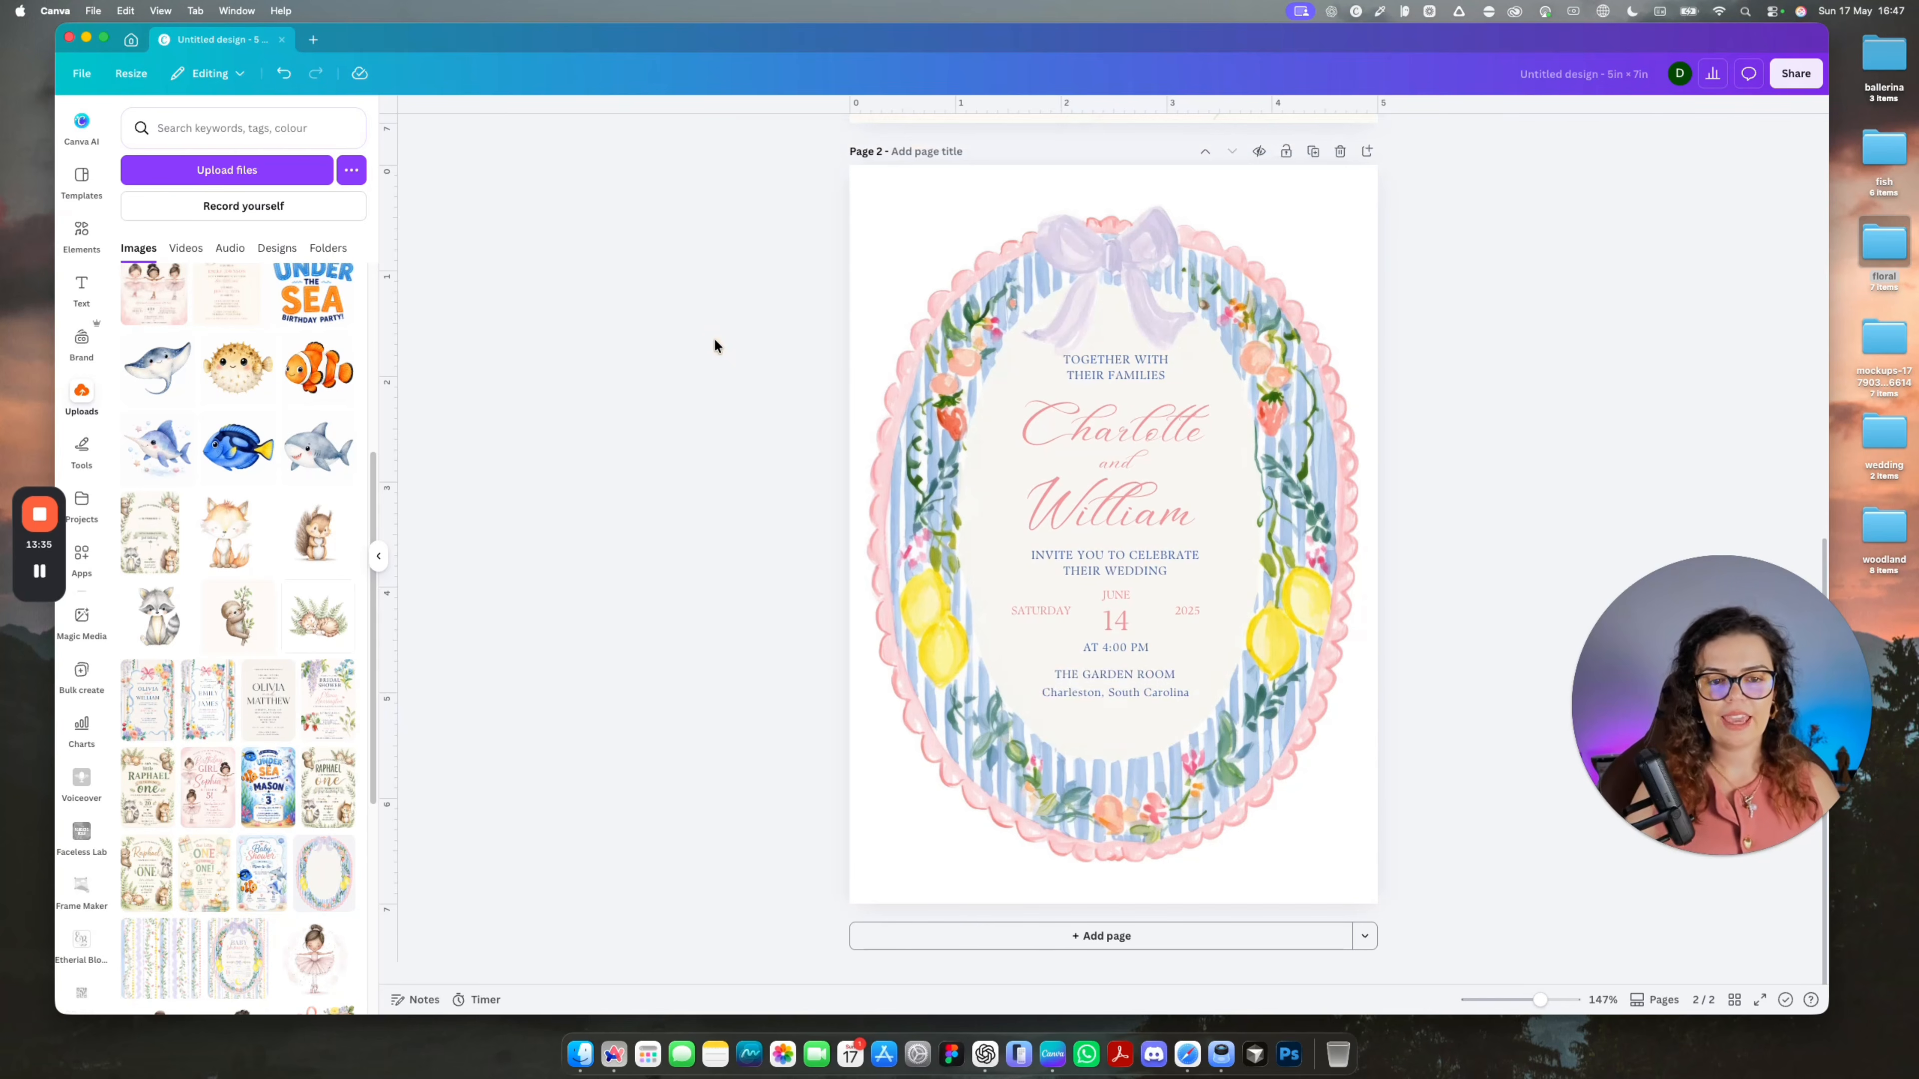
Search the apps for "tile to pattern" and open Tile to Pattern.
left_click(83, 559)
left_click(218, 127)
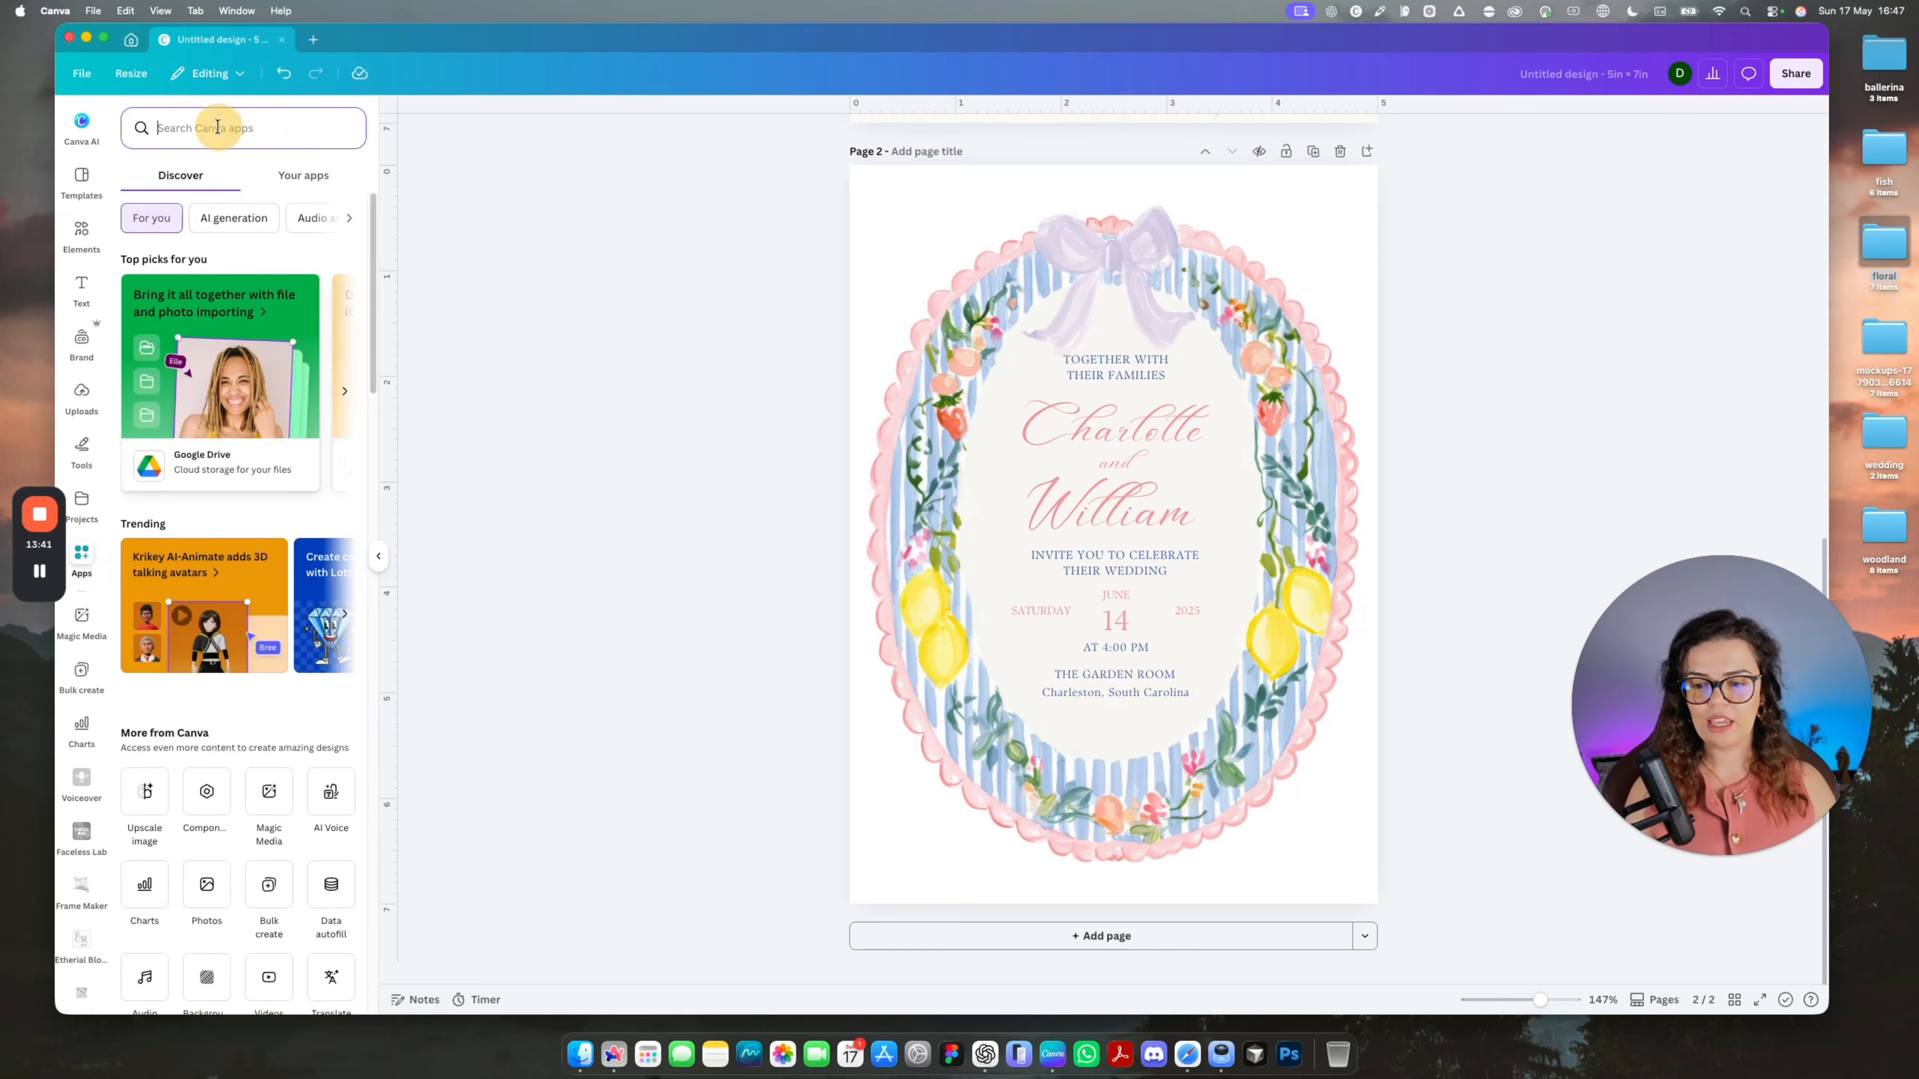
type("tile to patter")
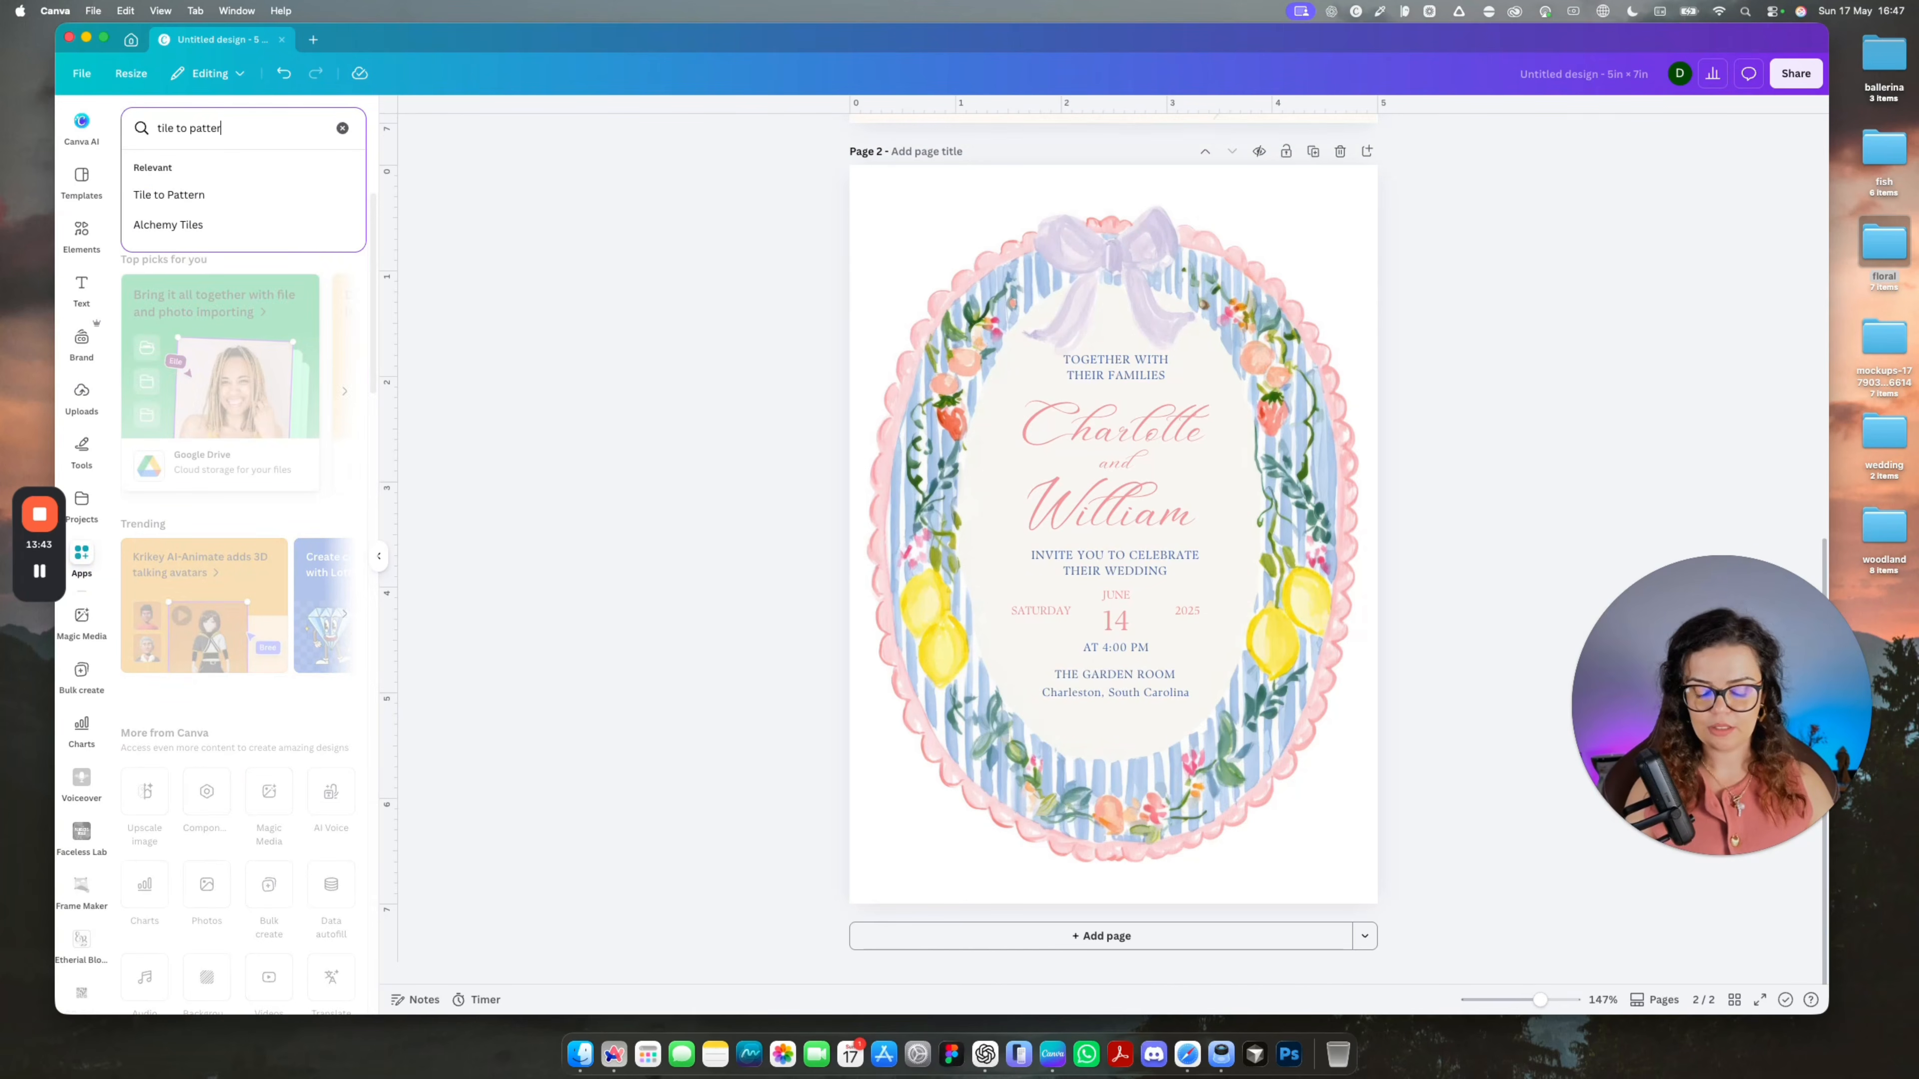
type("n")
key("Return")
left_click(143, 208)
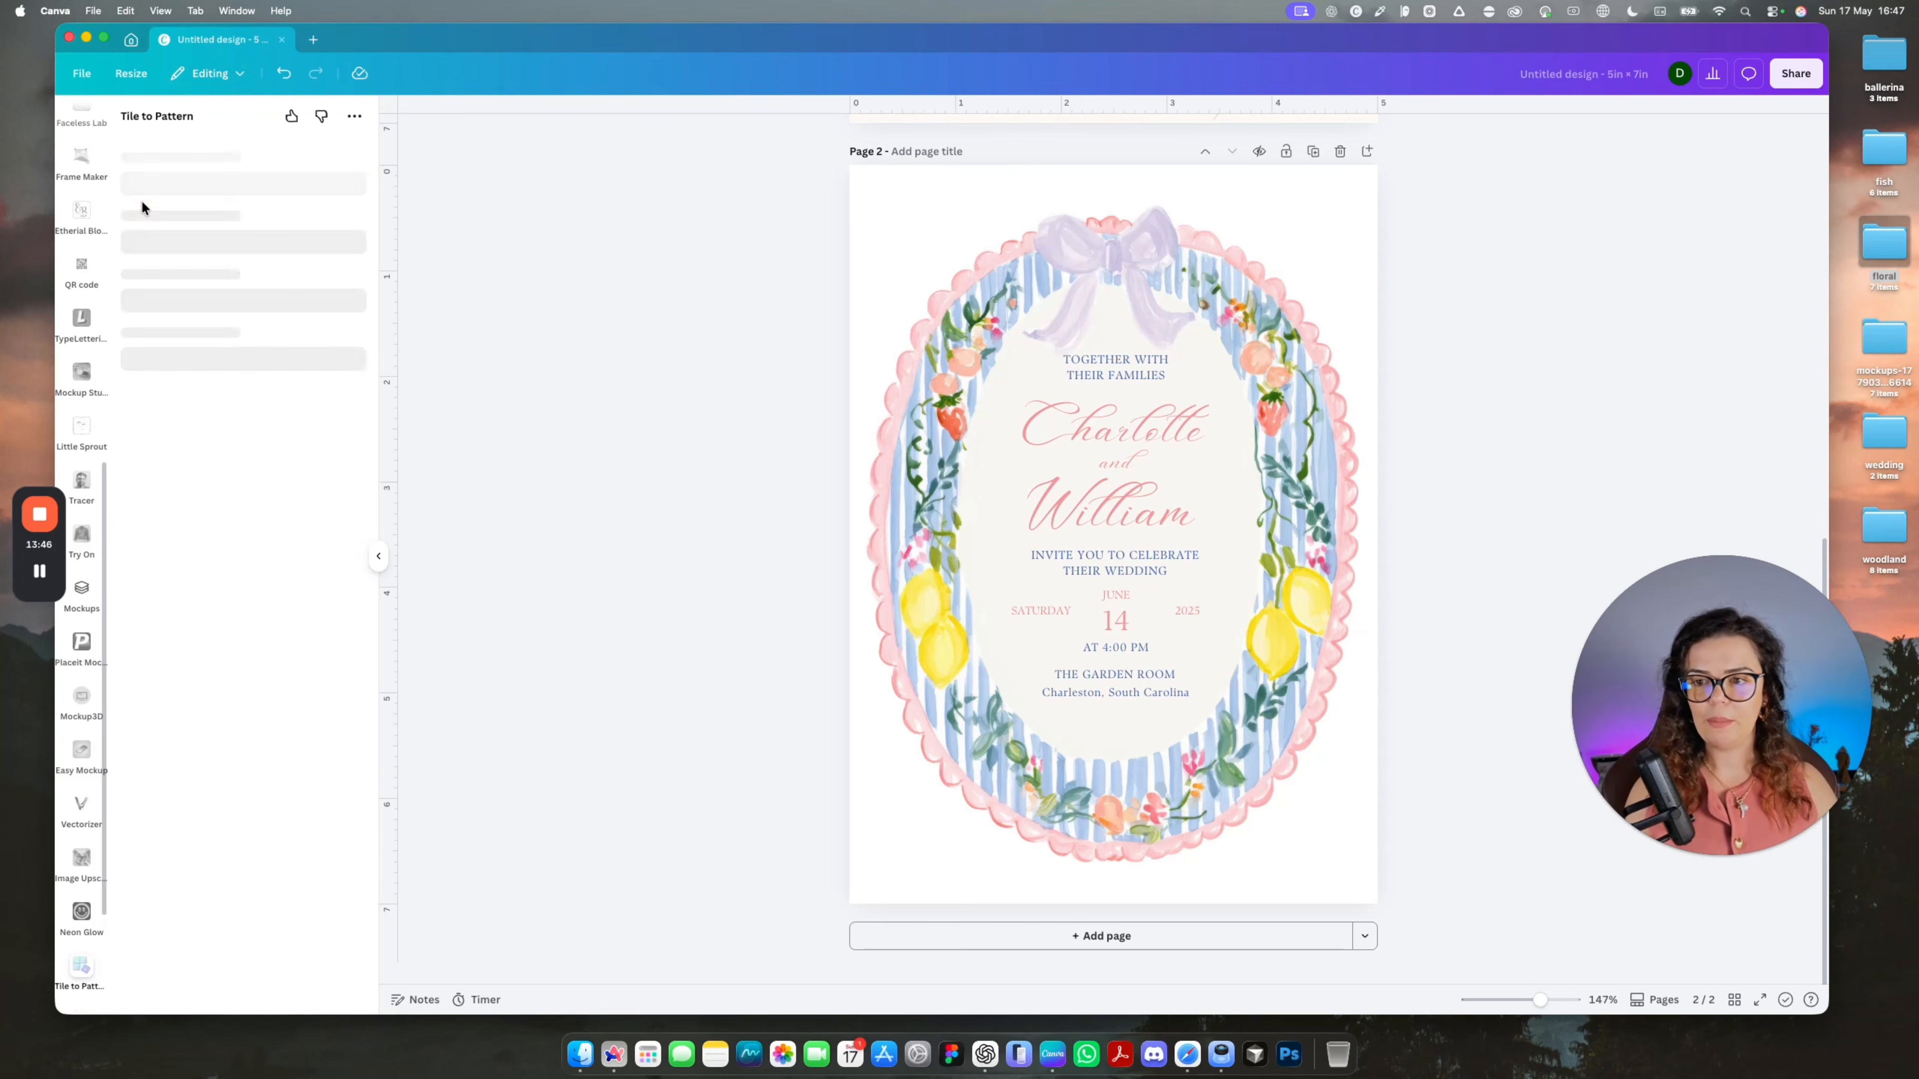
Load the hand-painted floral stripe image from the Desktop's wedding folder, set the pattern zoom to 30 and add it to page 2.
left_click(227, 173)
left_click(668, 473)
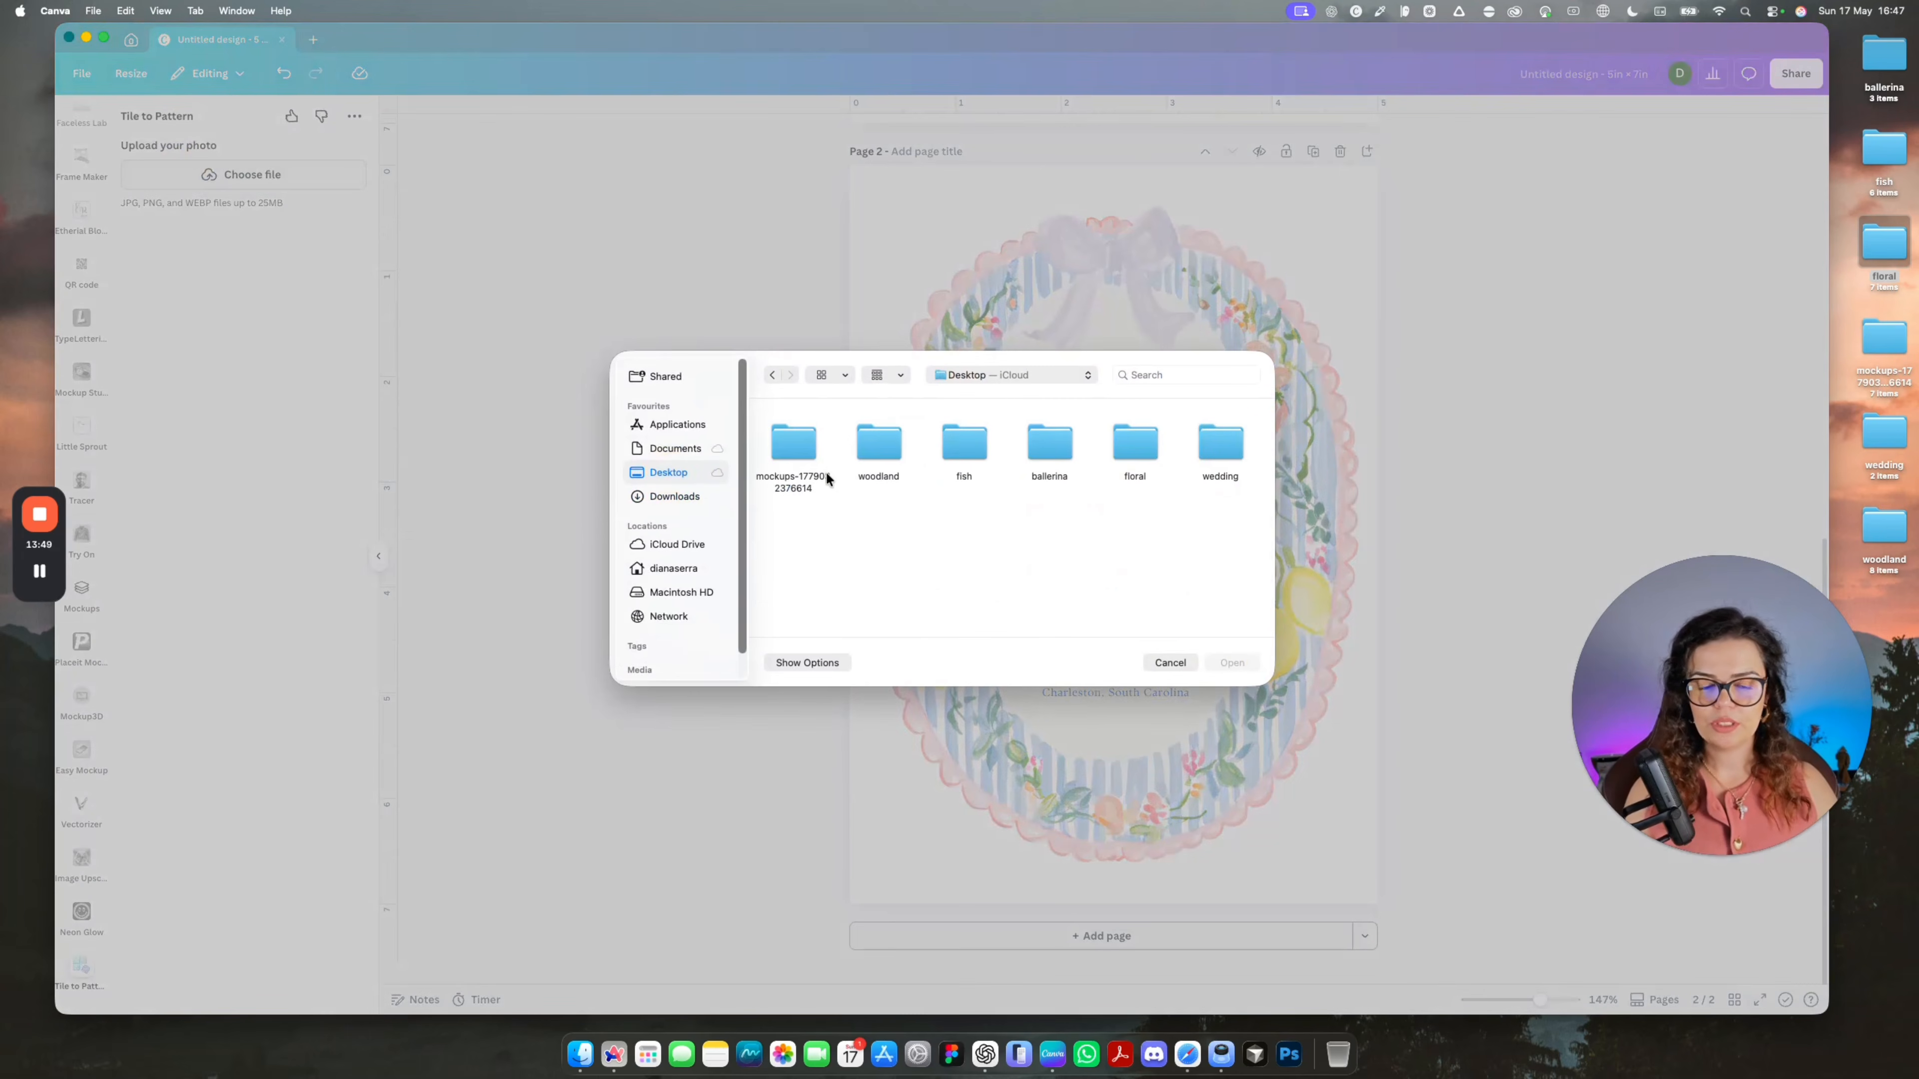
double_click(1203, 447)
double_click(790, 435)
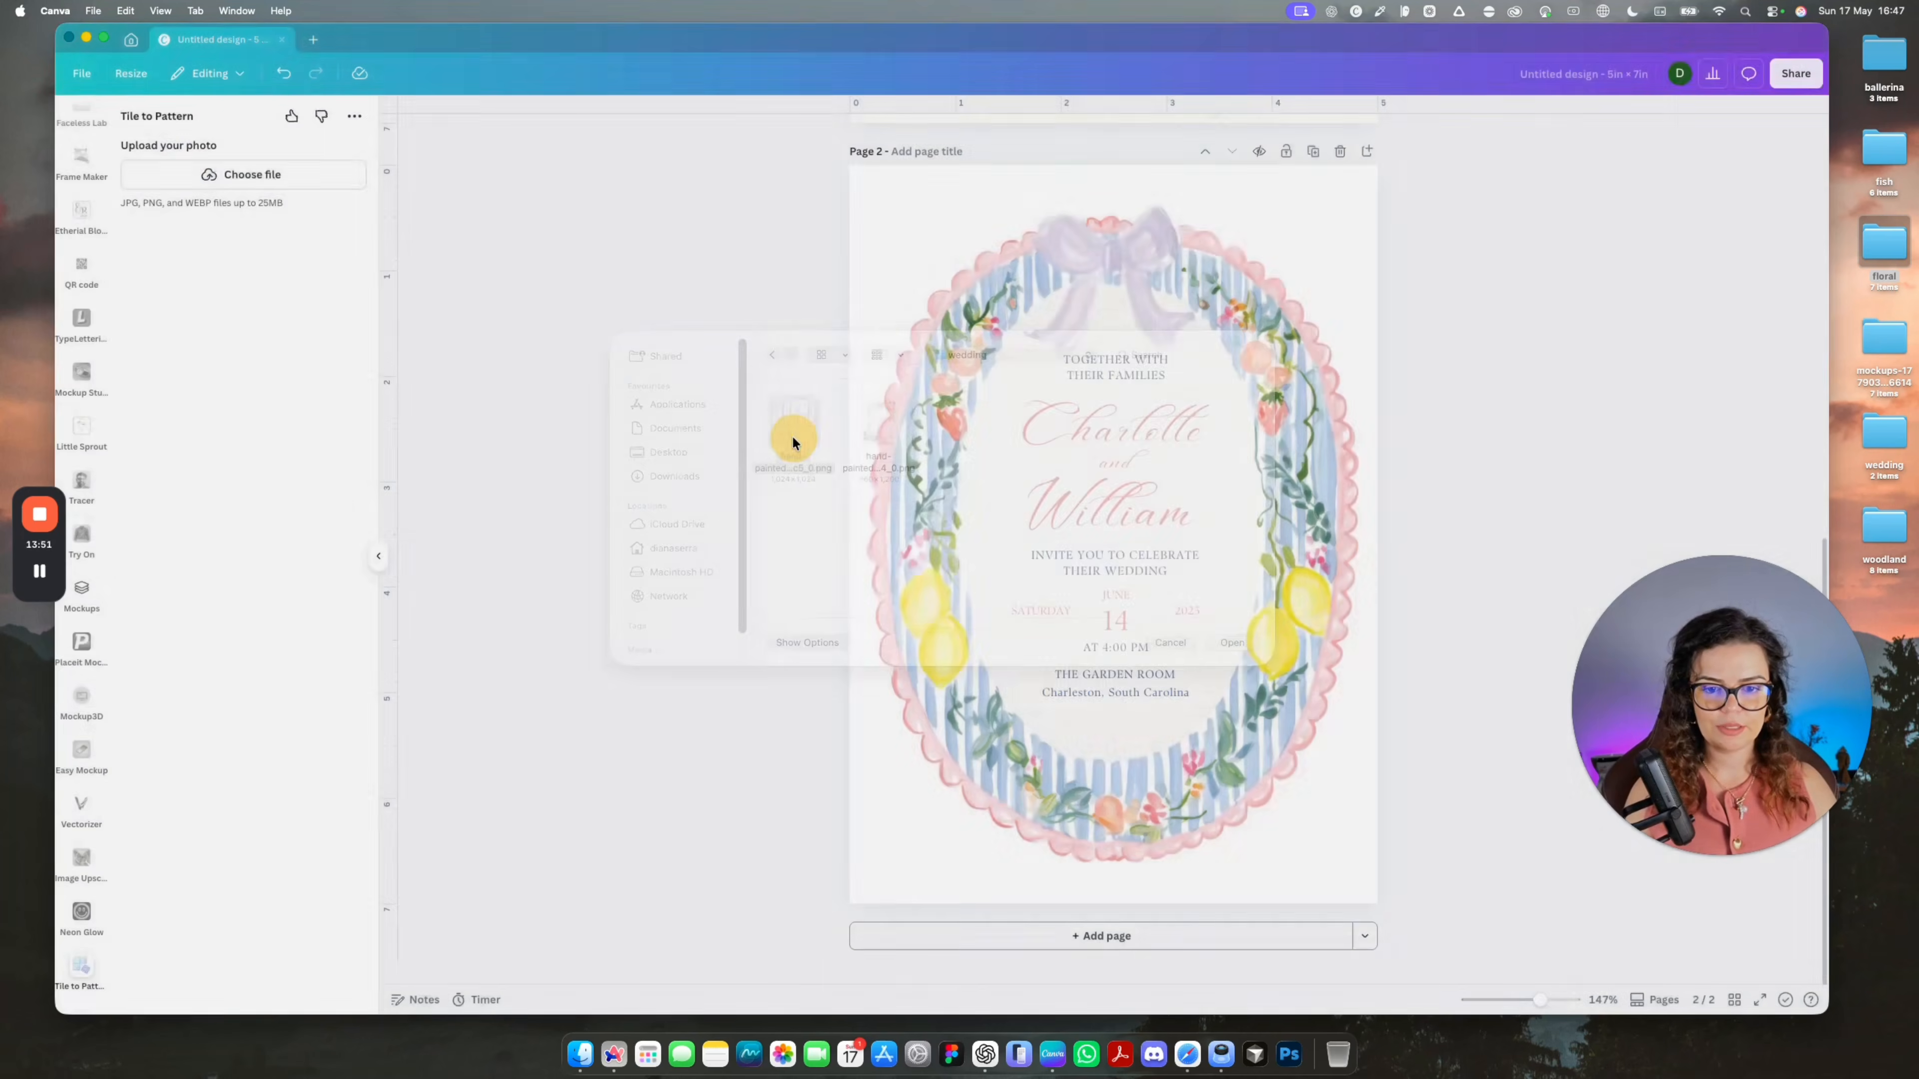
left_click_drag(214, 646, 173, 650)
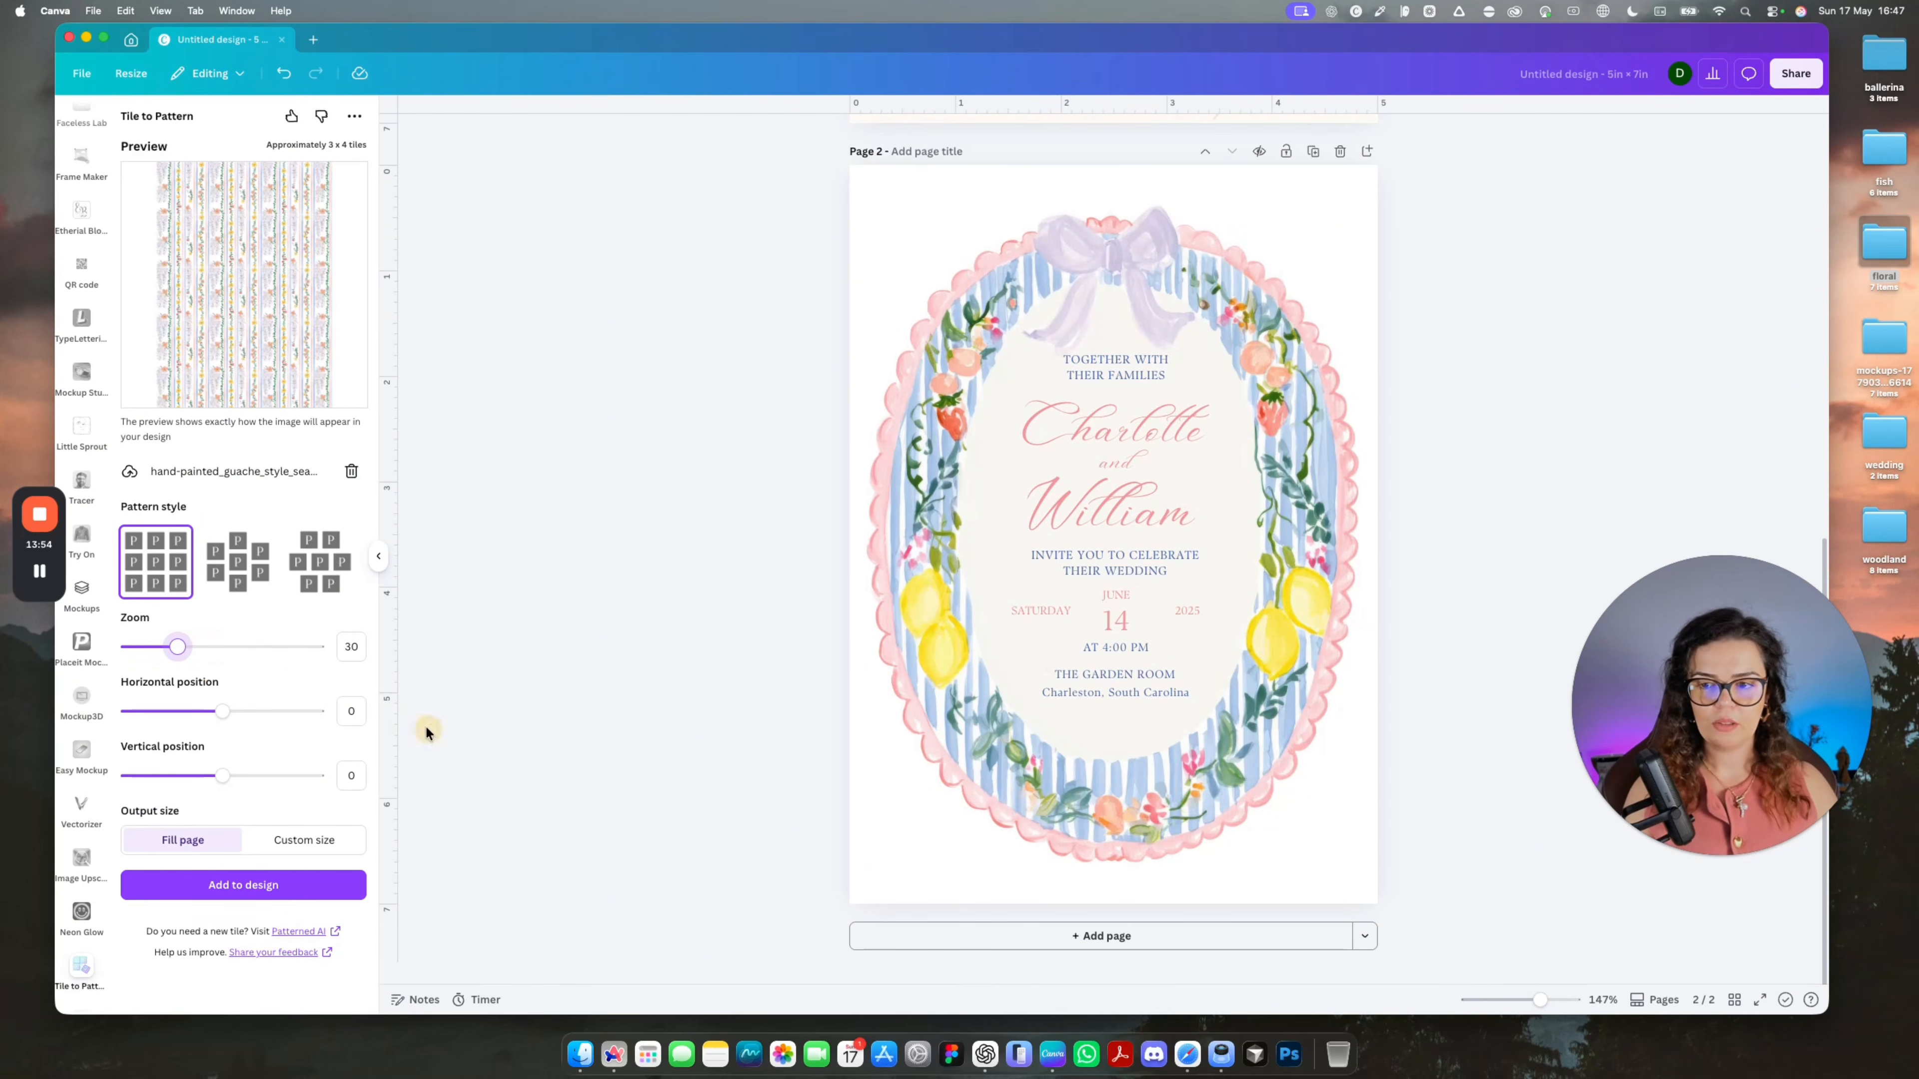
left_click(289, 888)
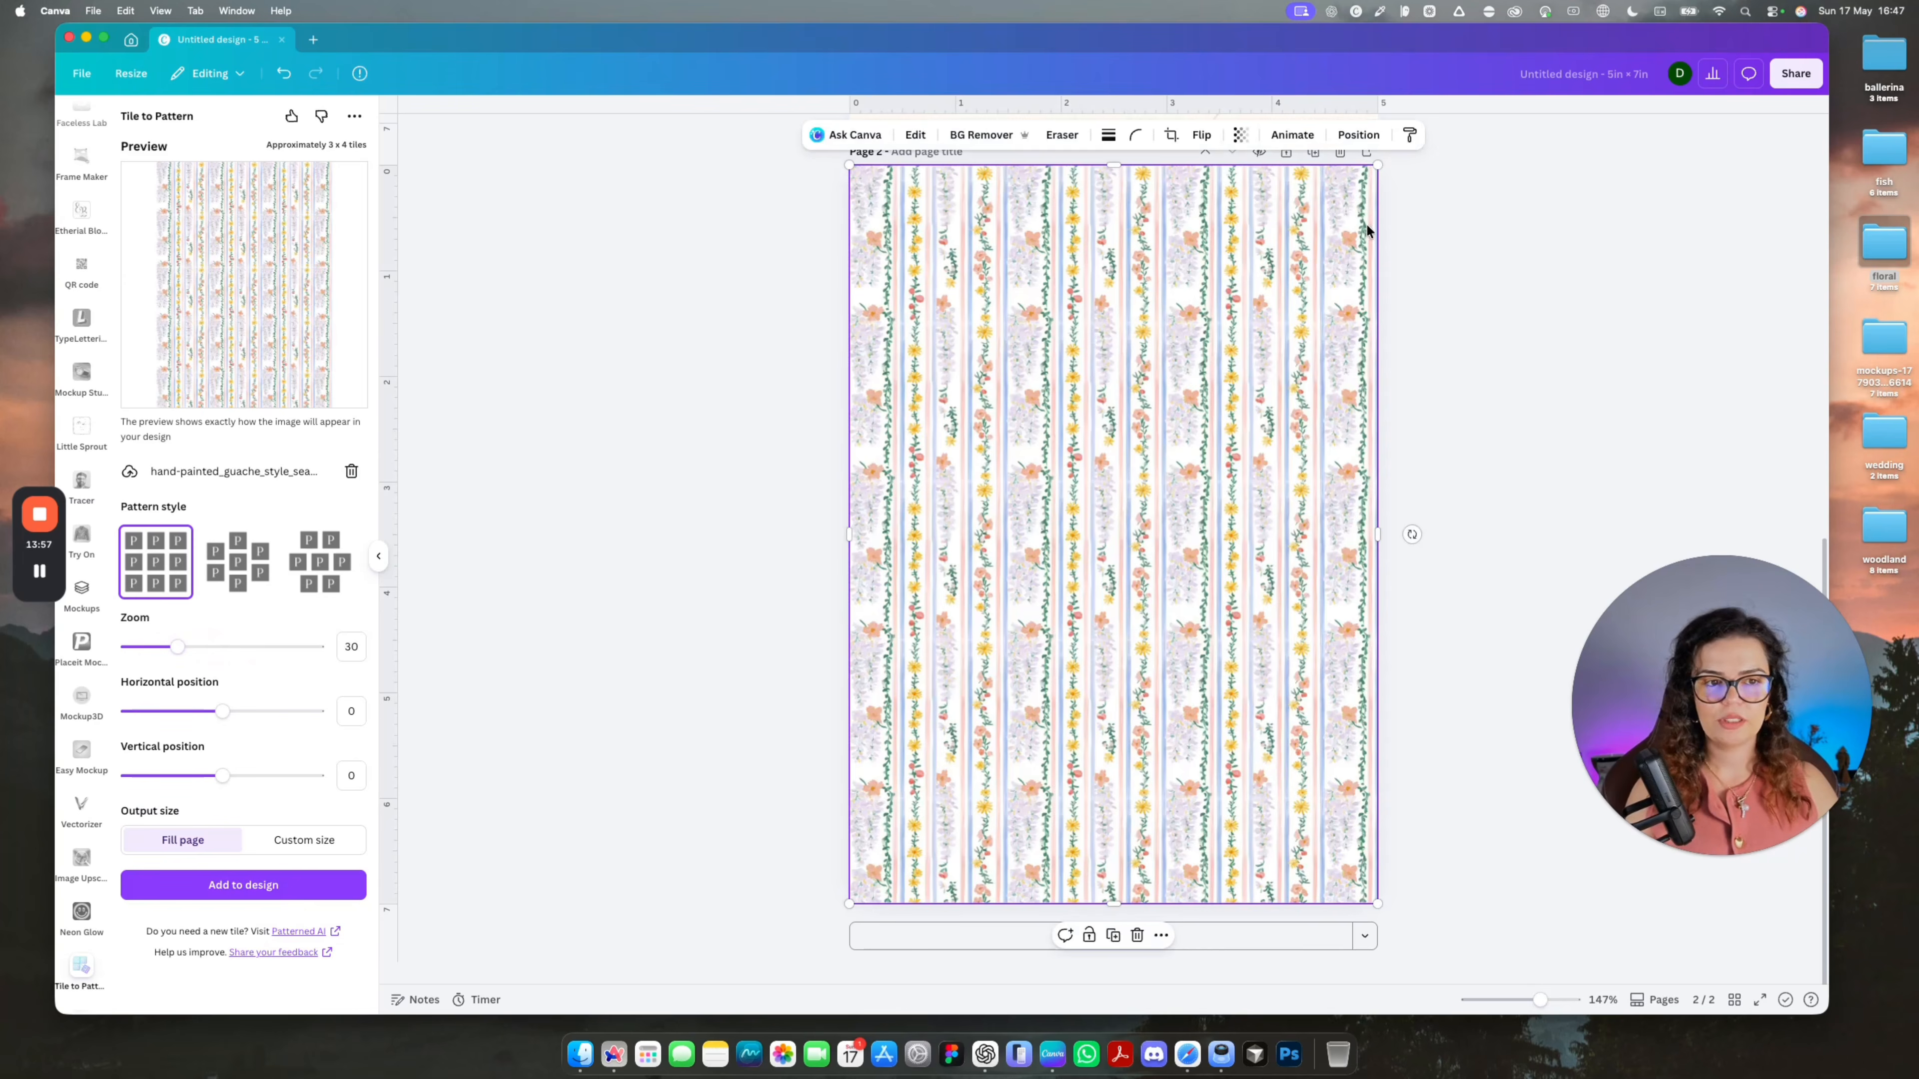
Send the floral stripe pattern to the back, behind the oval frame and the wedding text.
left_click(1341, 135)
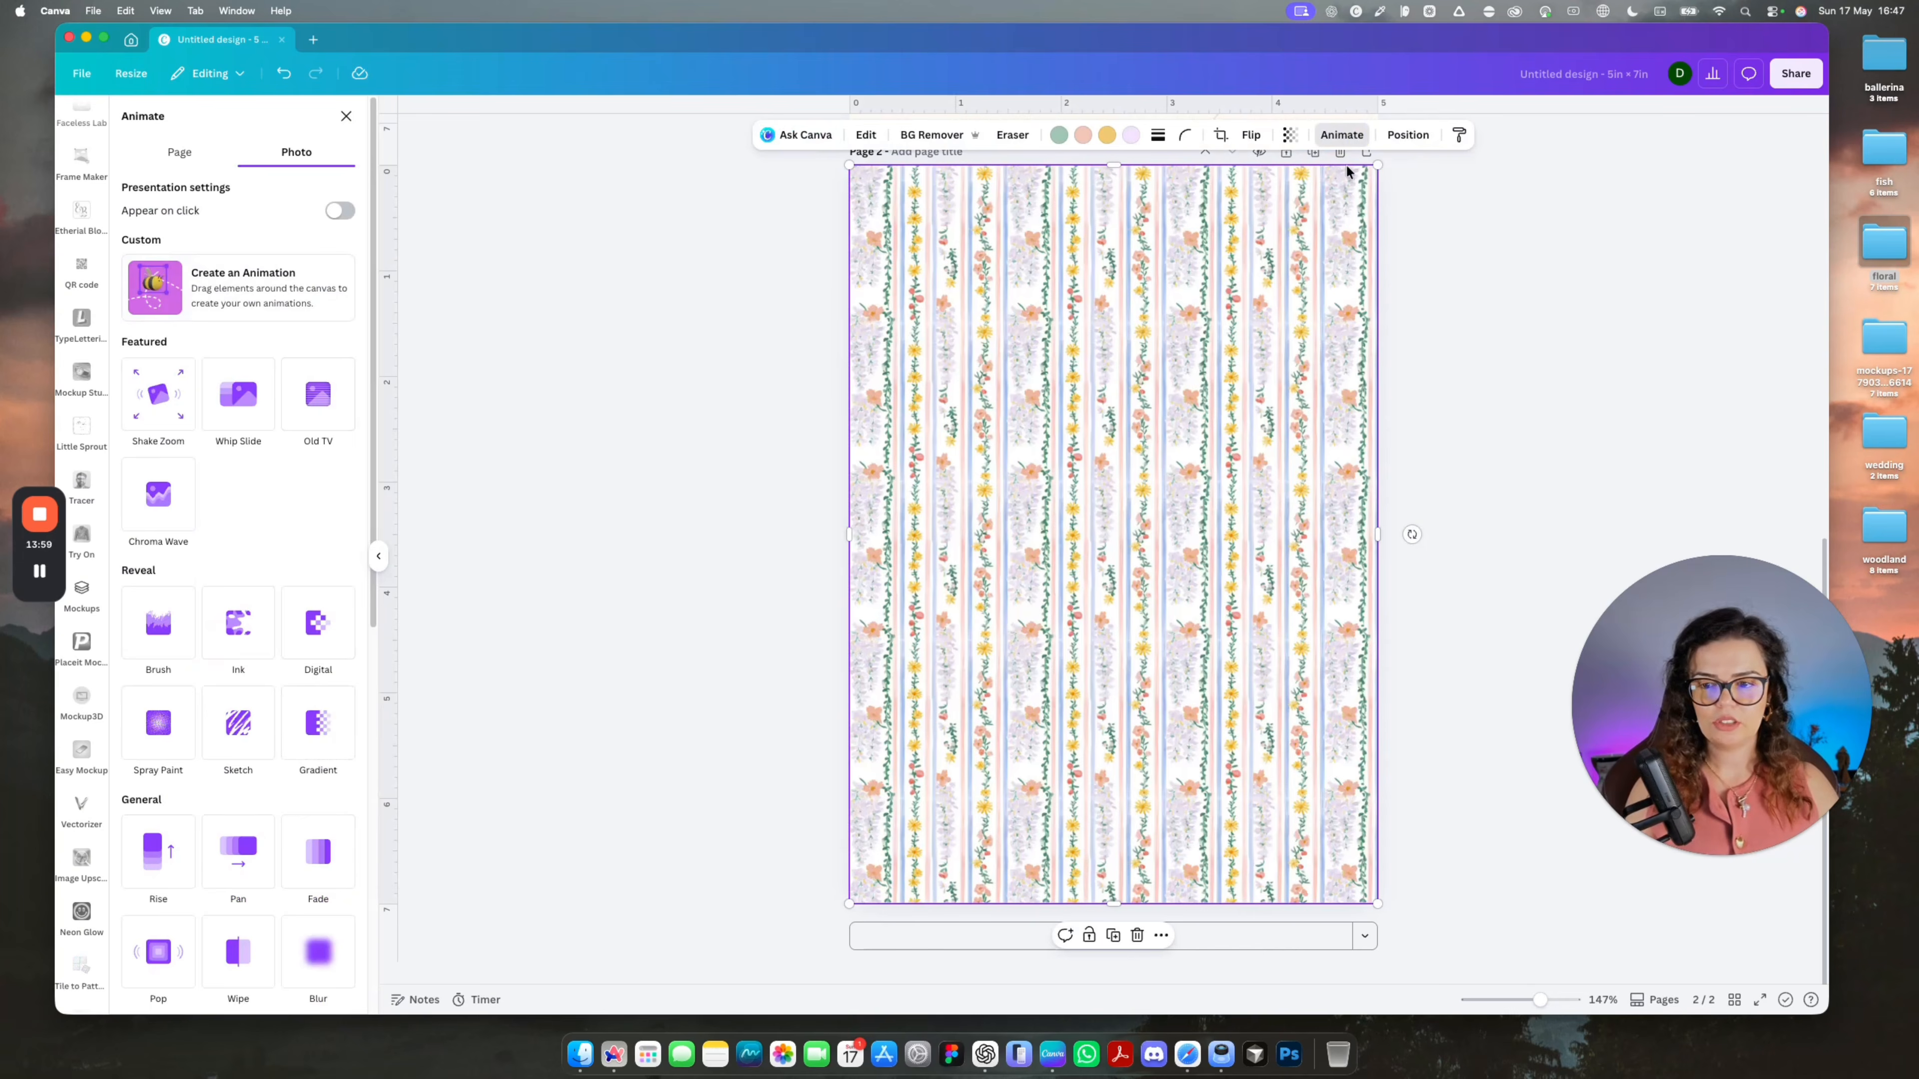
left_click(1408, 135)
left_click(292, 235)
left_click(592, 388)
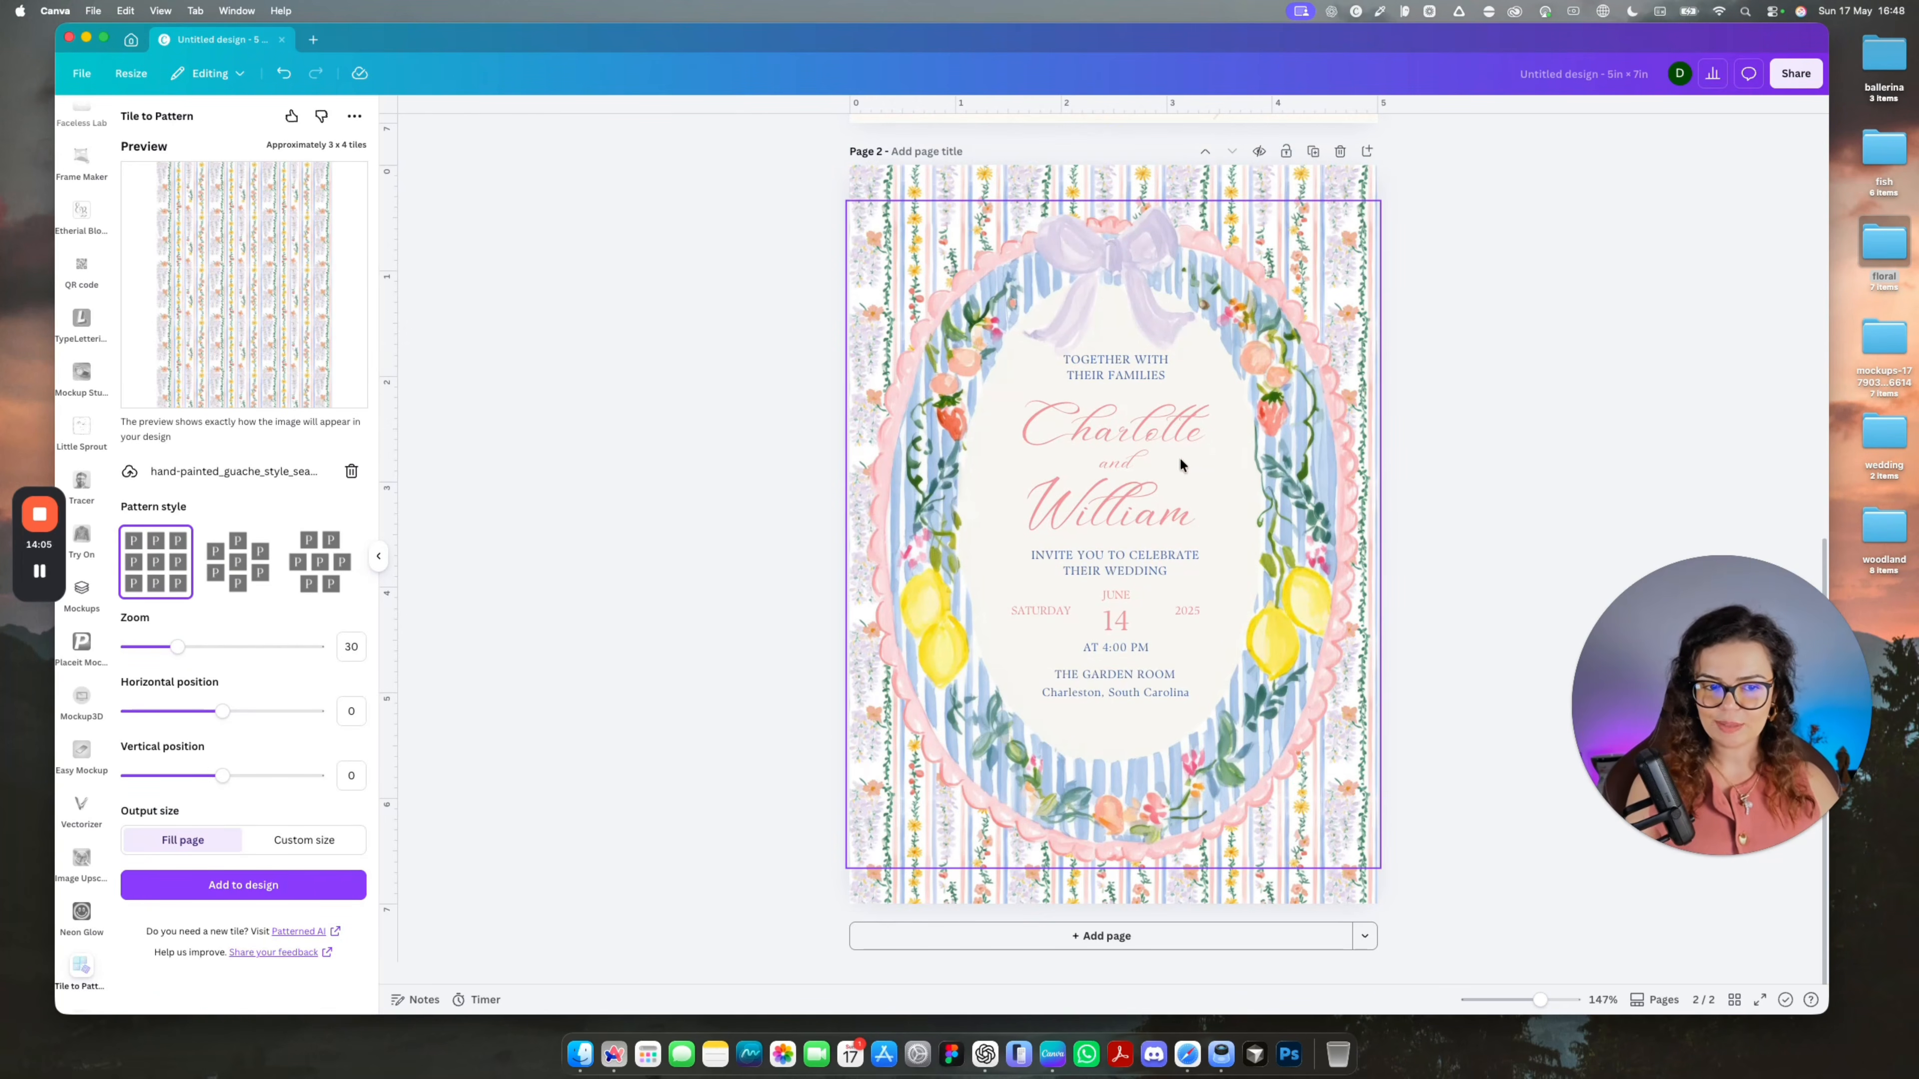
left_click(1141, 449)
left_click(1104, 509)
left_click(1698, 425)
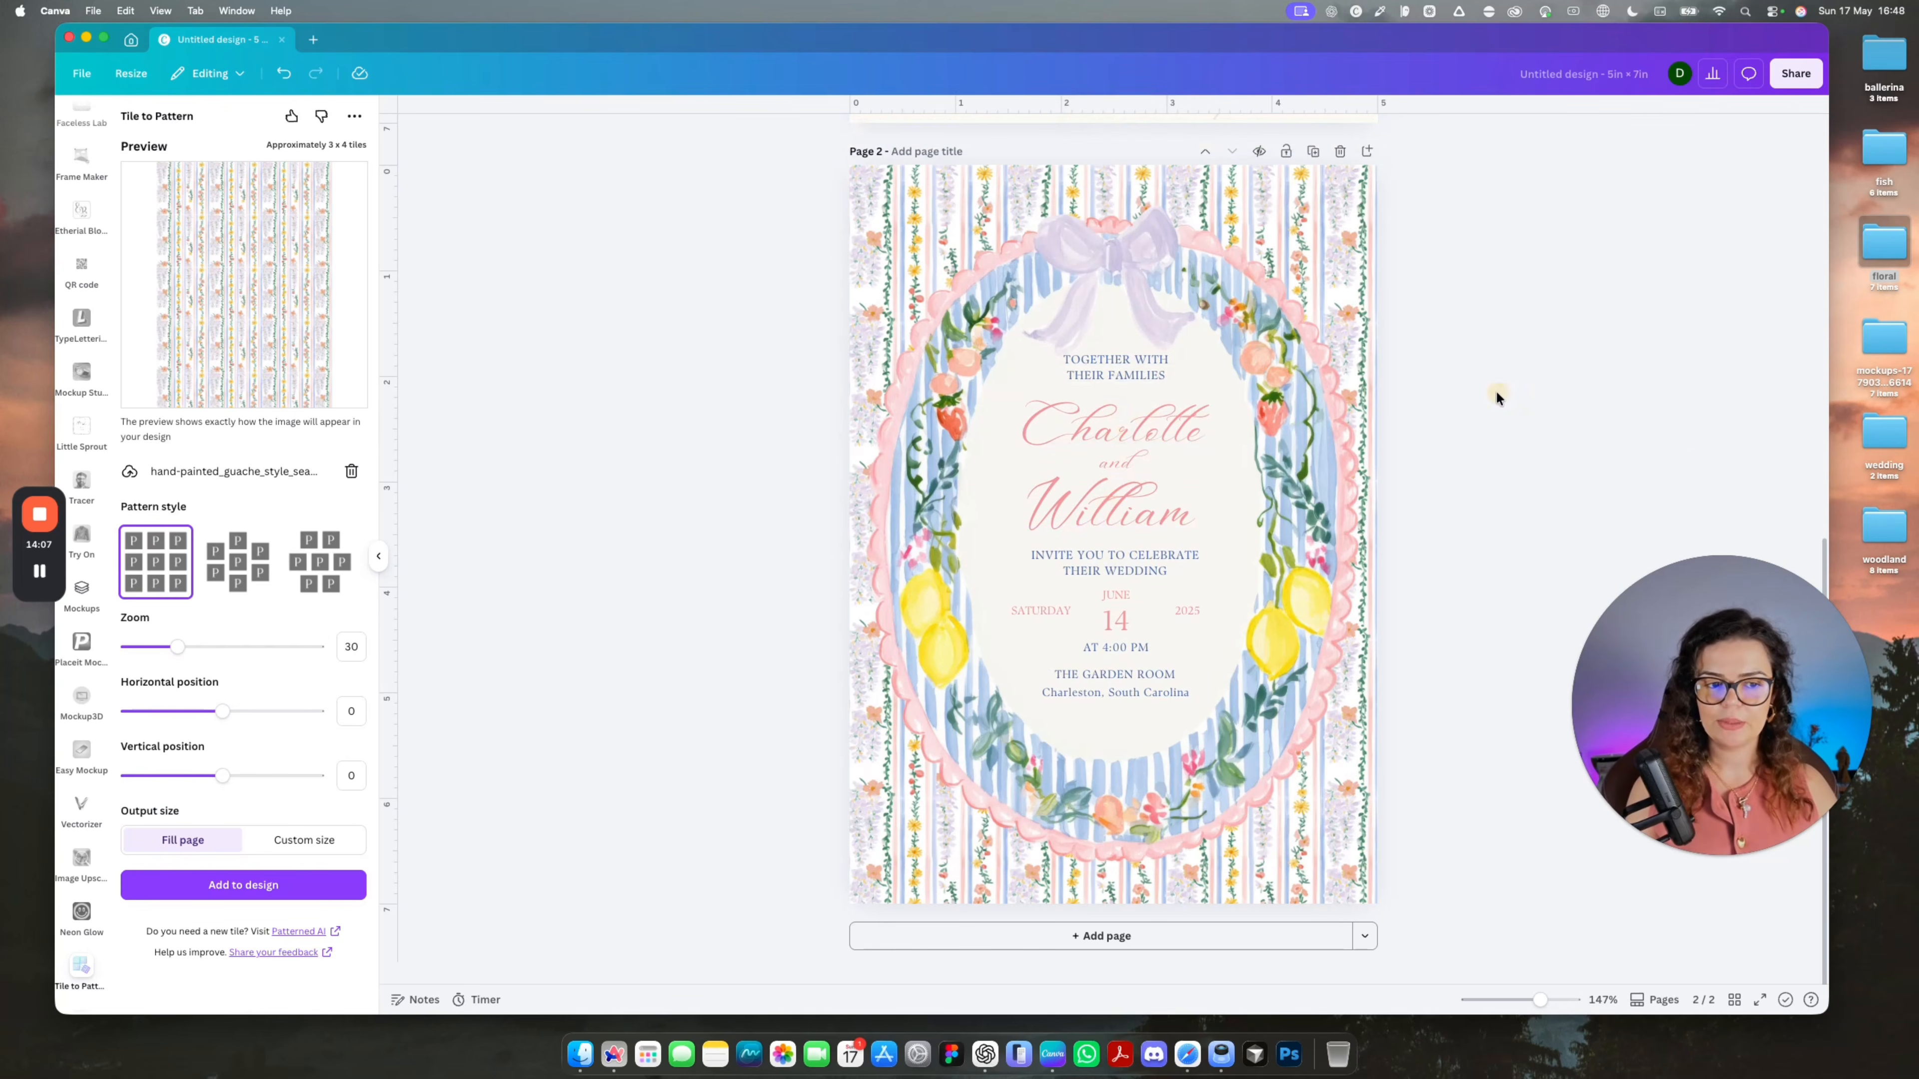
Add page 3 with the Under the Sea third-birthday invitation image and scale it to the full page width.
scroll(82, 454, "up", 10)
left_click(81, 393)
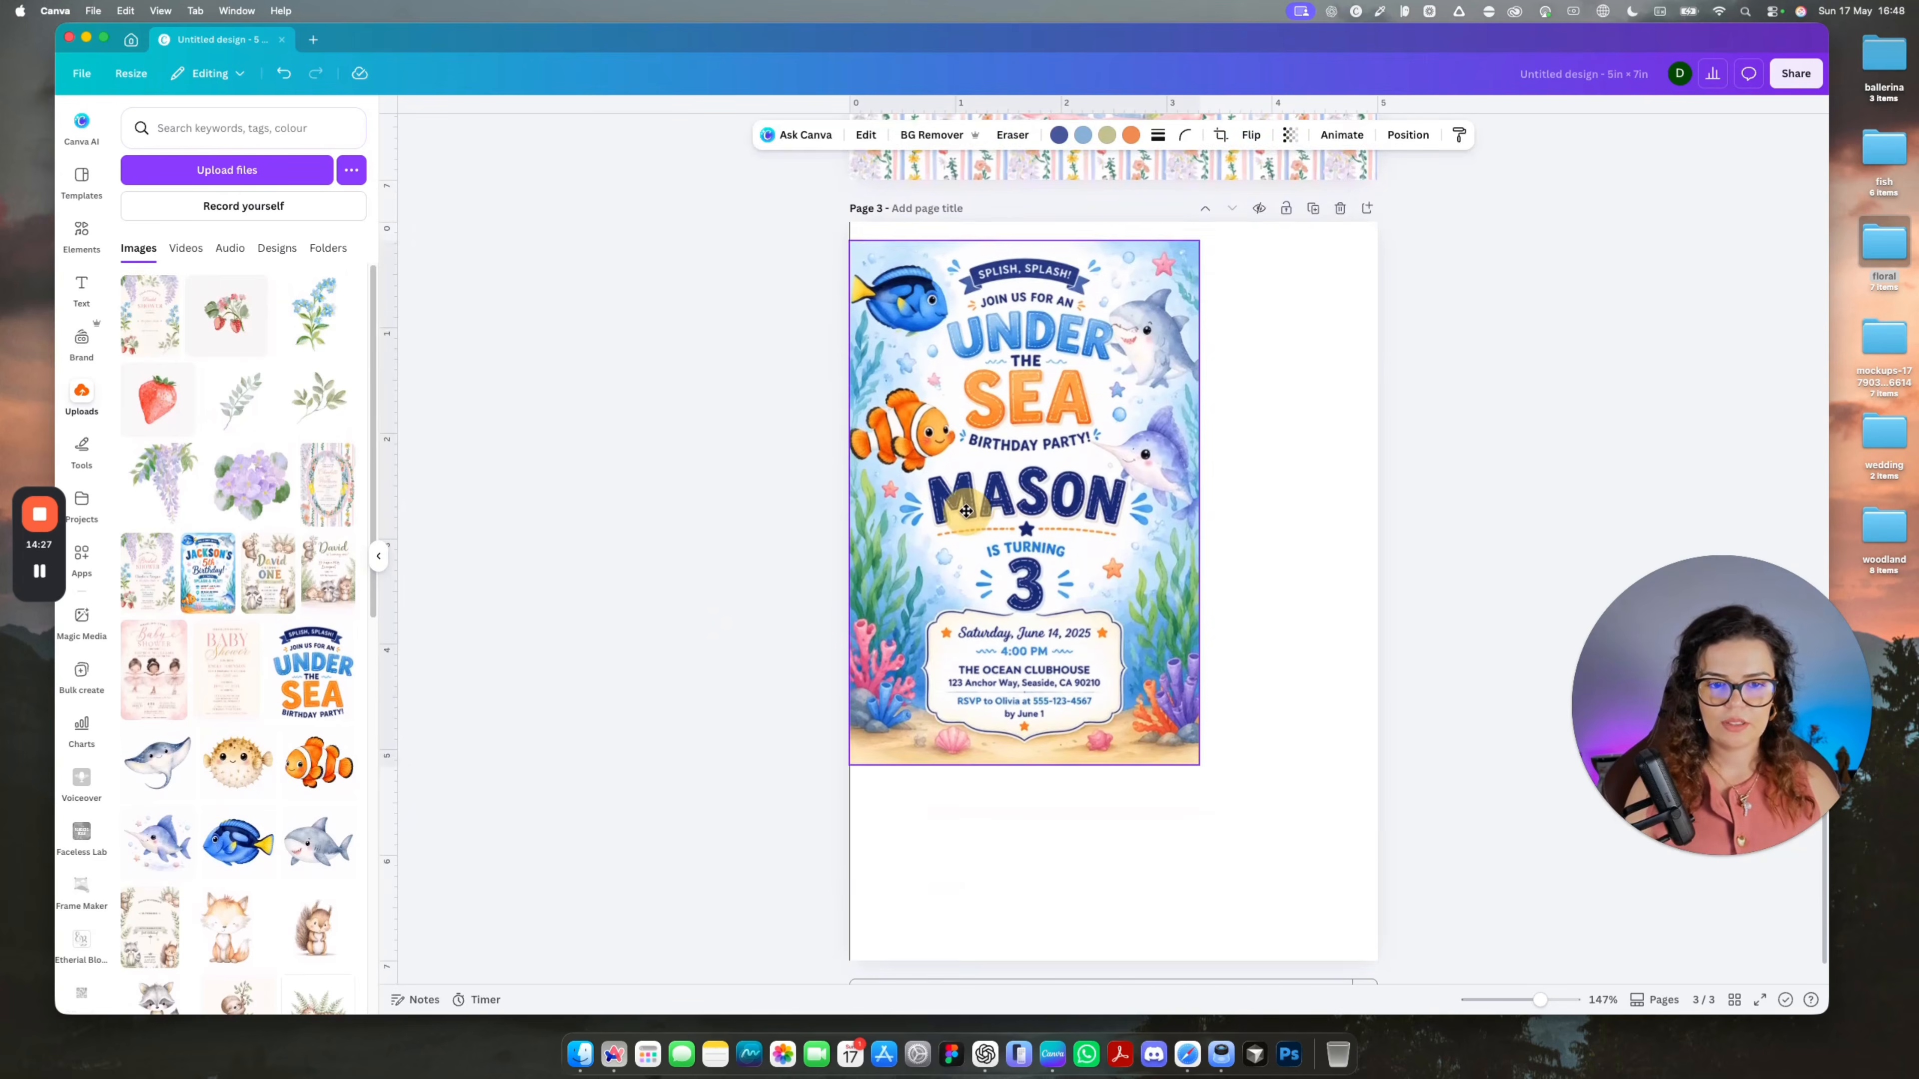
scroll(1103, 529, "down", 2)
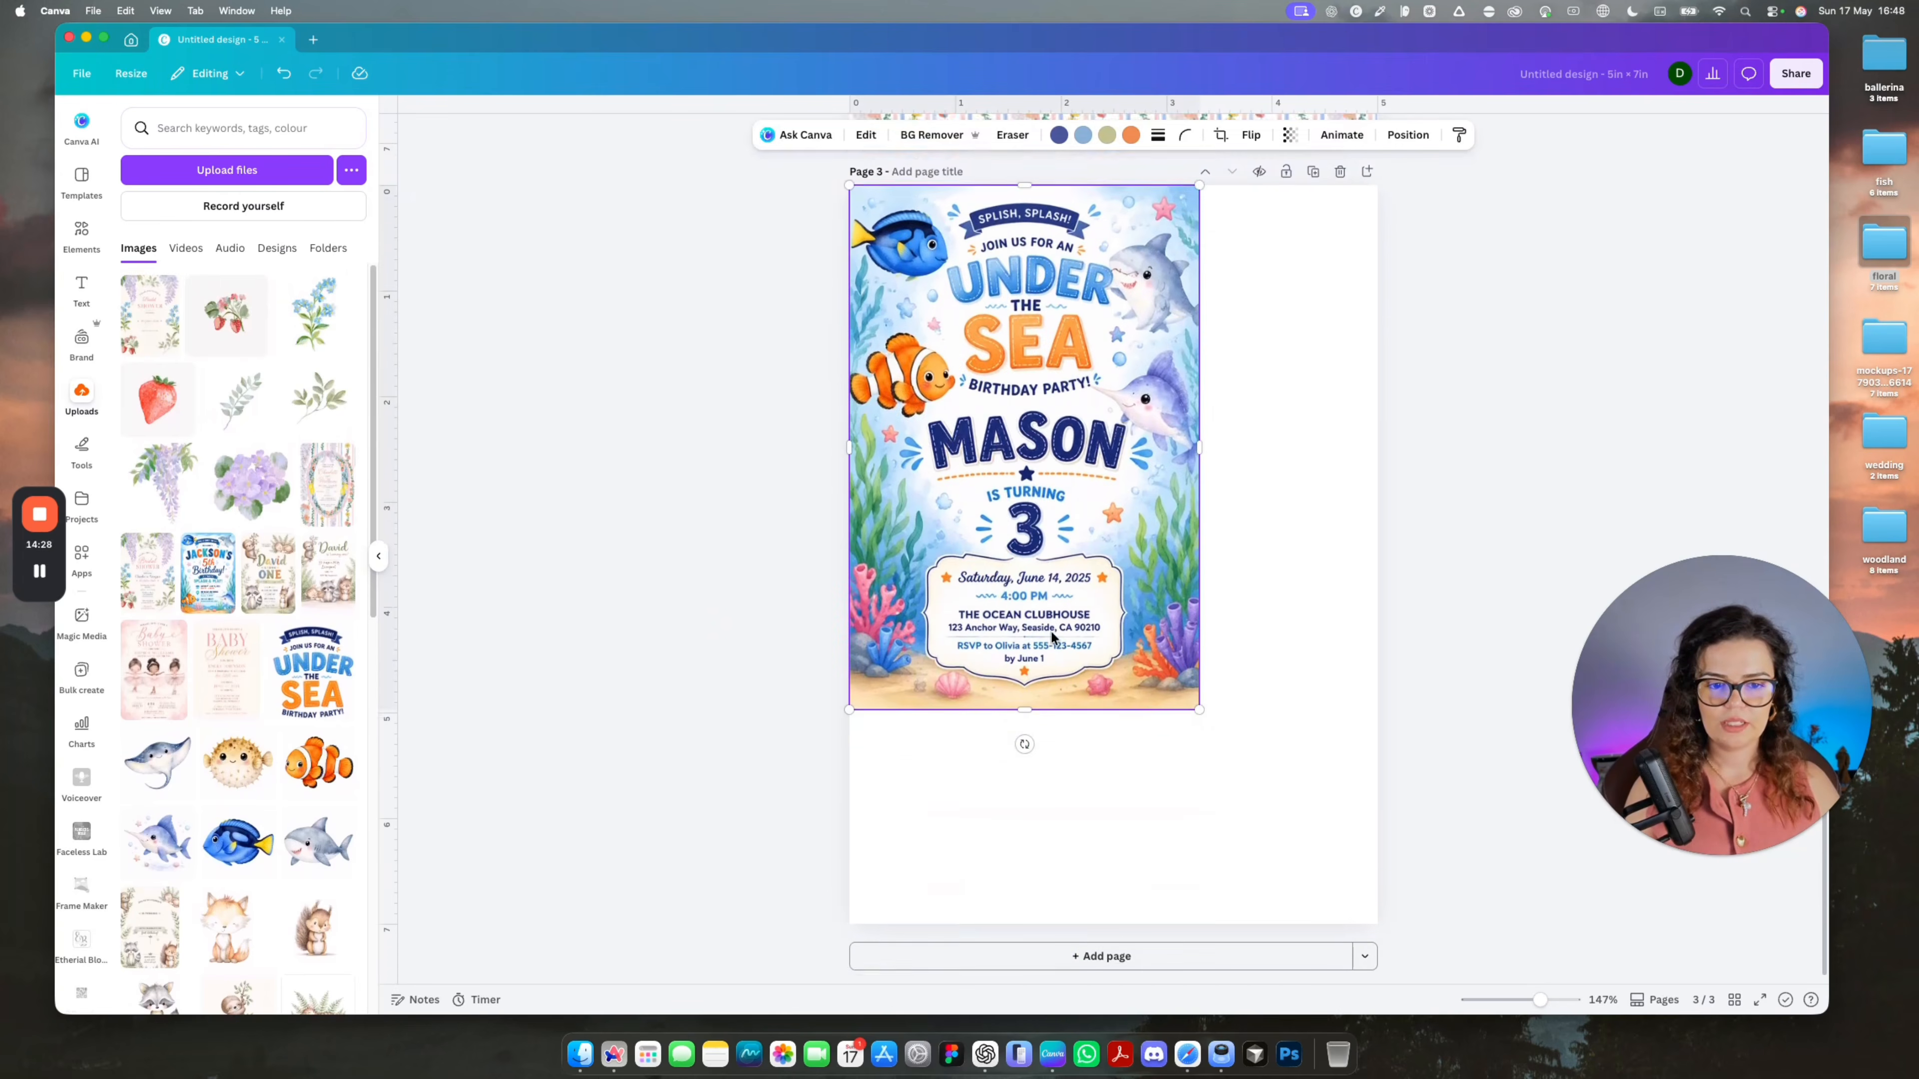
left_click_drag(1200, 665, 1420, 893)
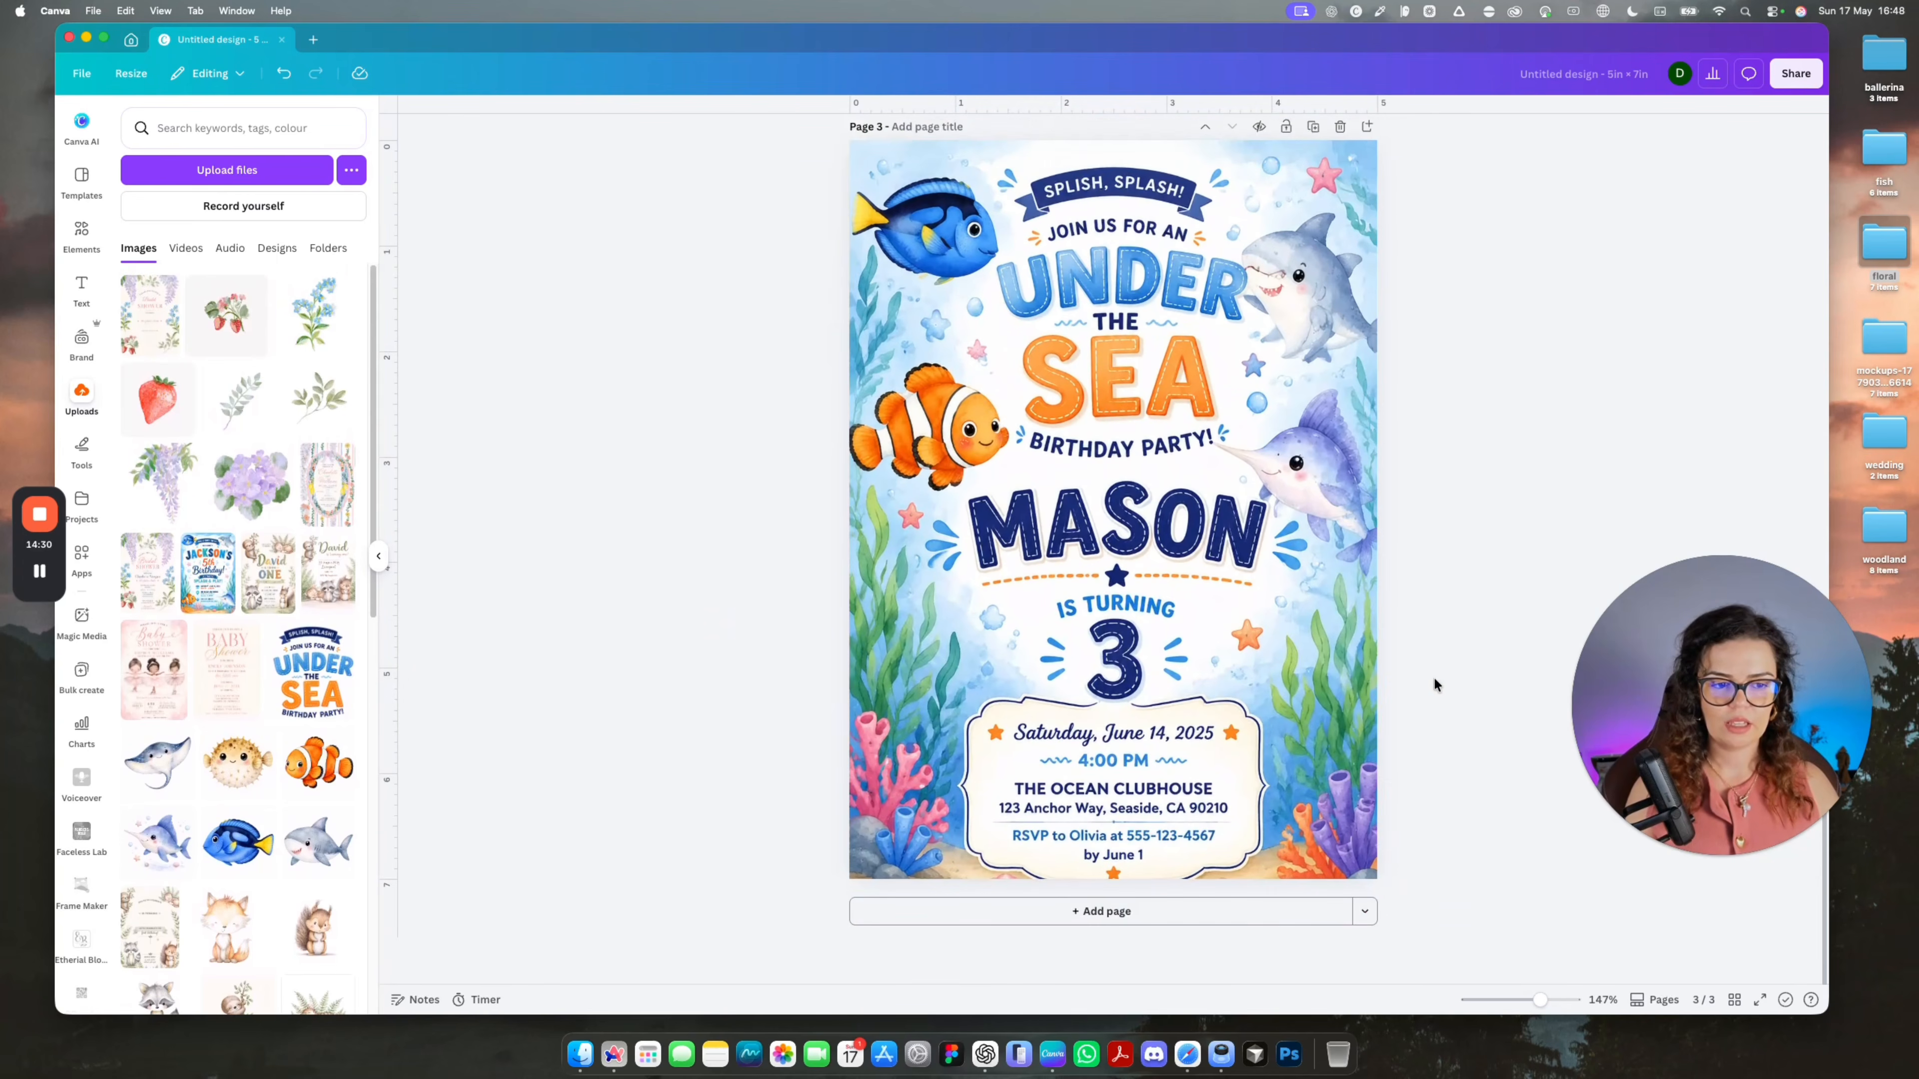
Split the Under the Sea invitation into editable layers with Magic Layers.
left_click(1091, 651)
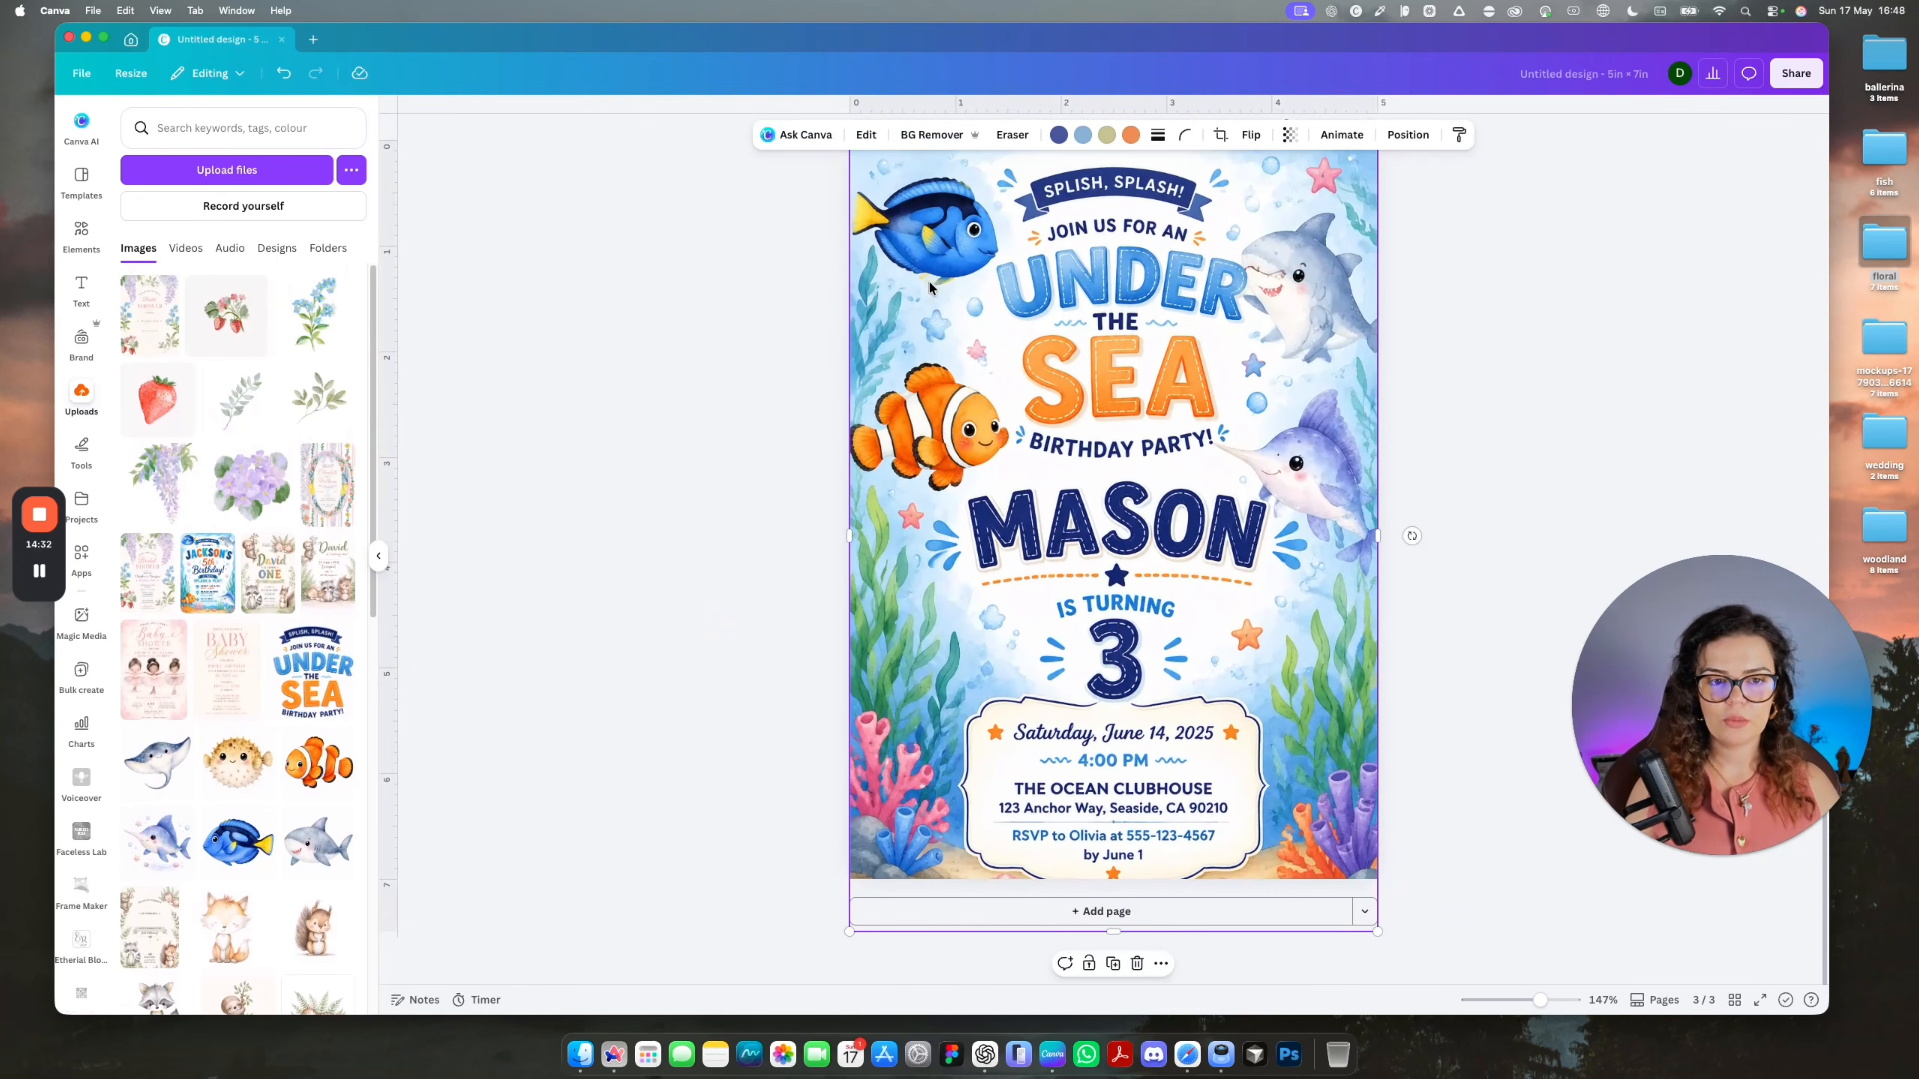
left_click(889, 138)
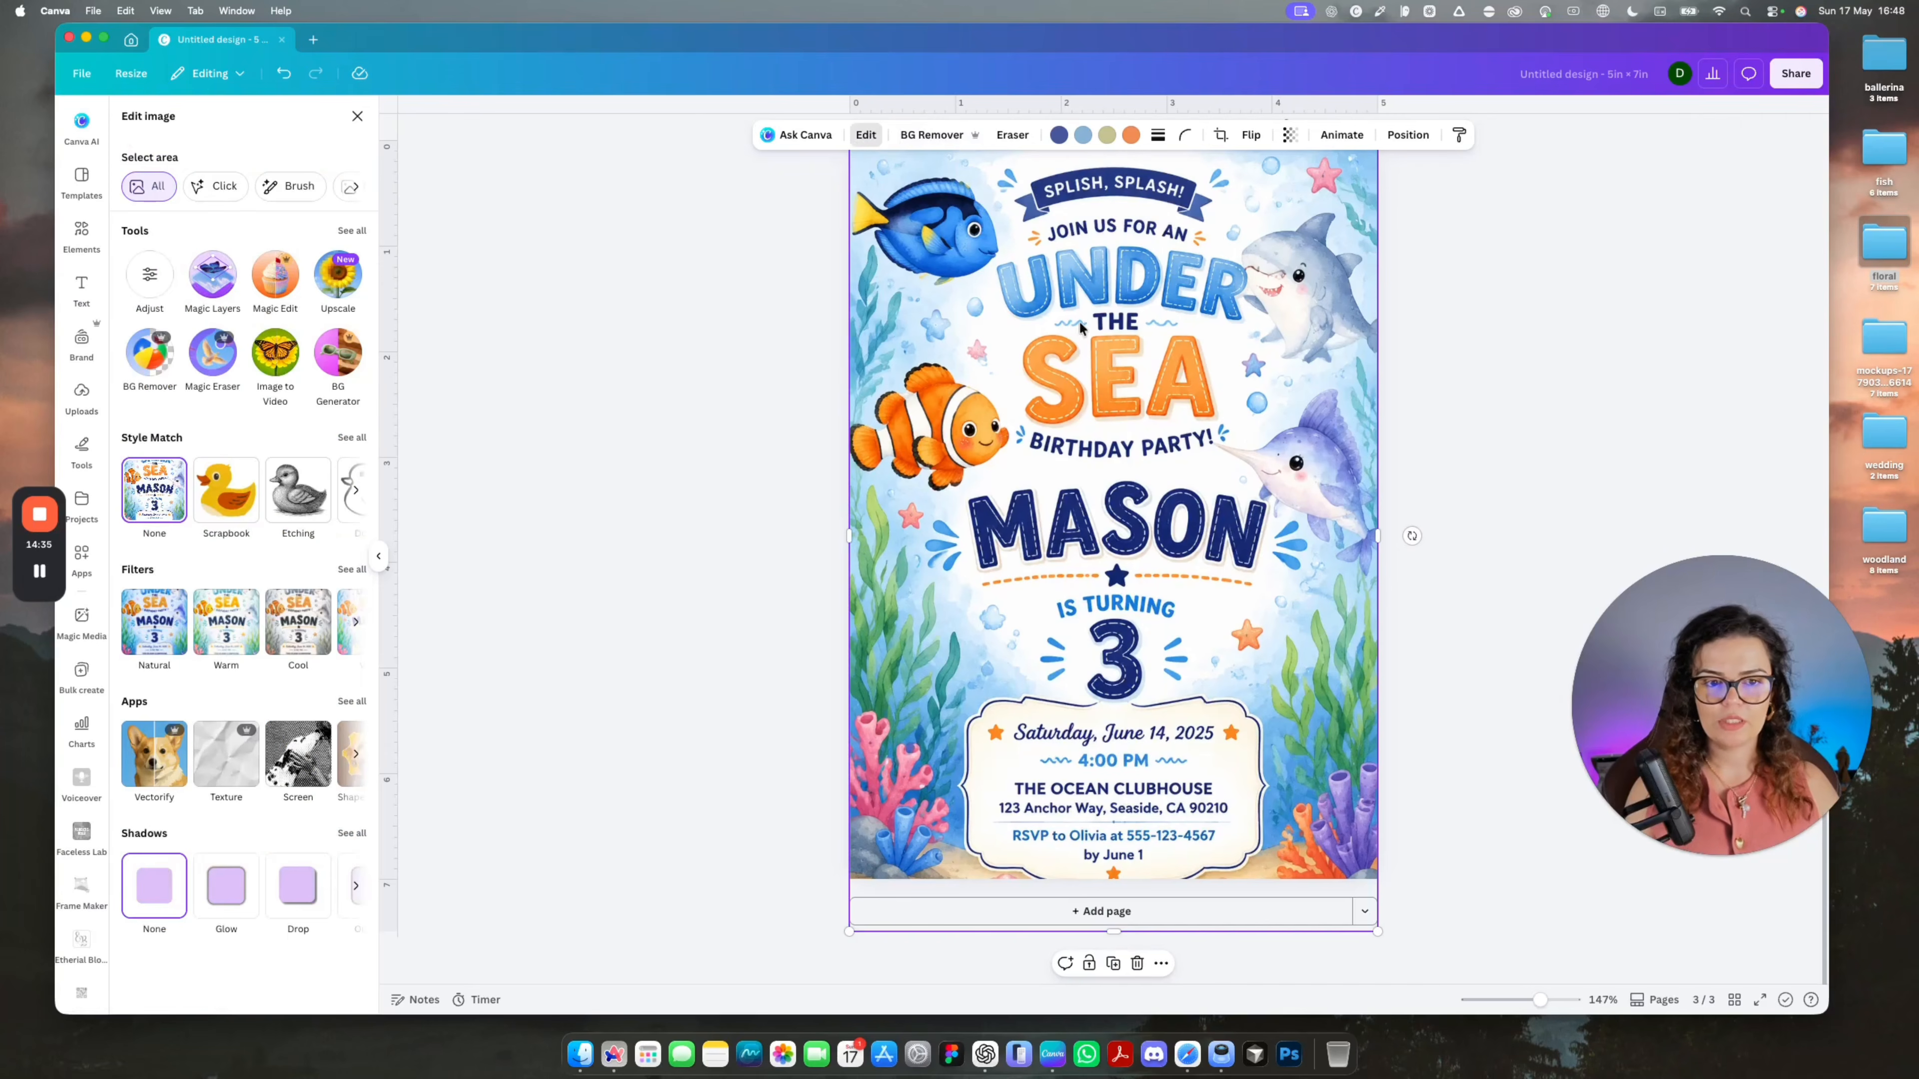
left_click(201, 301)
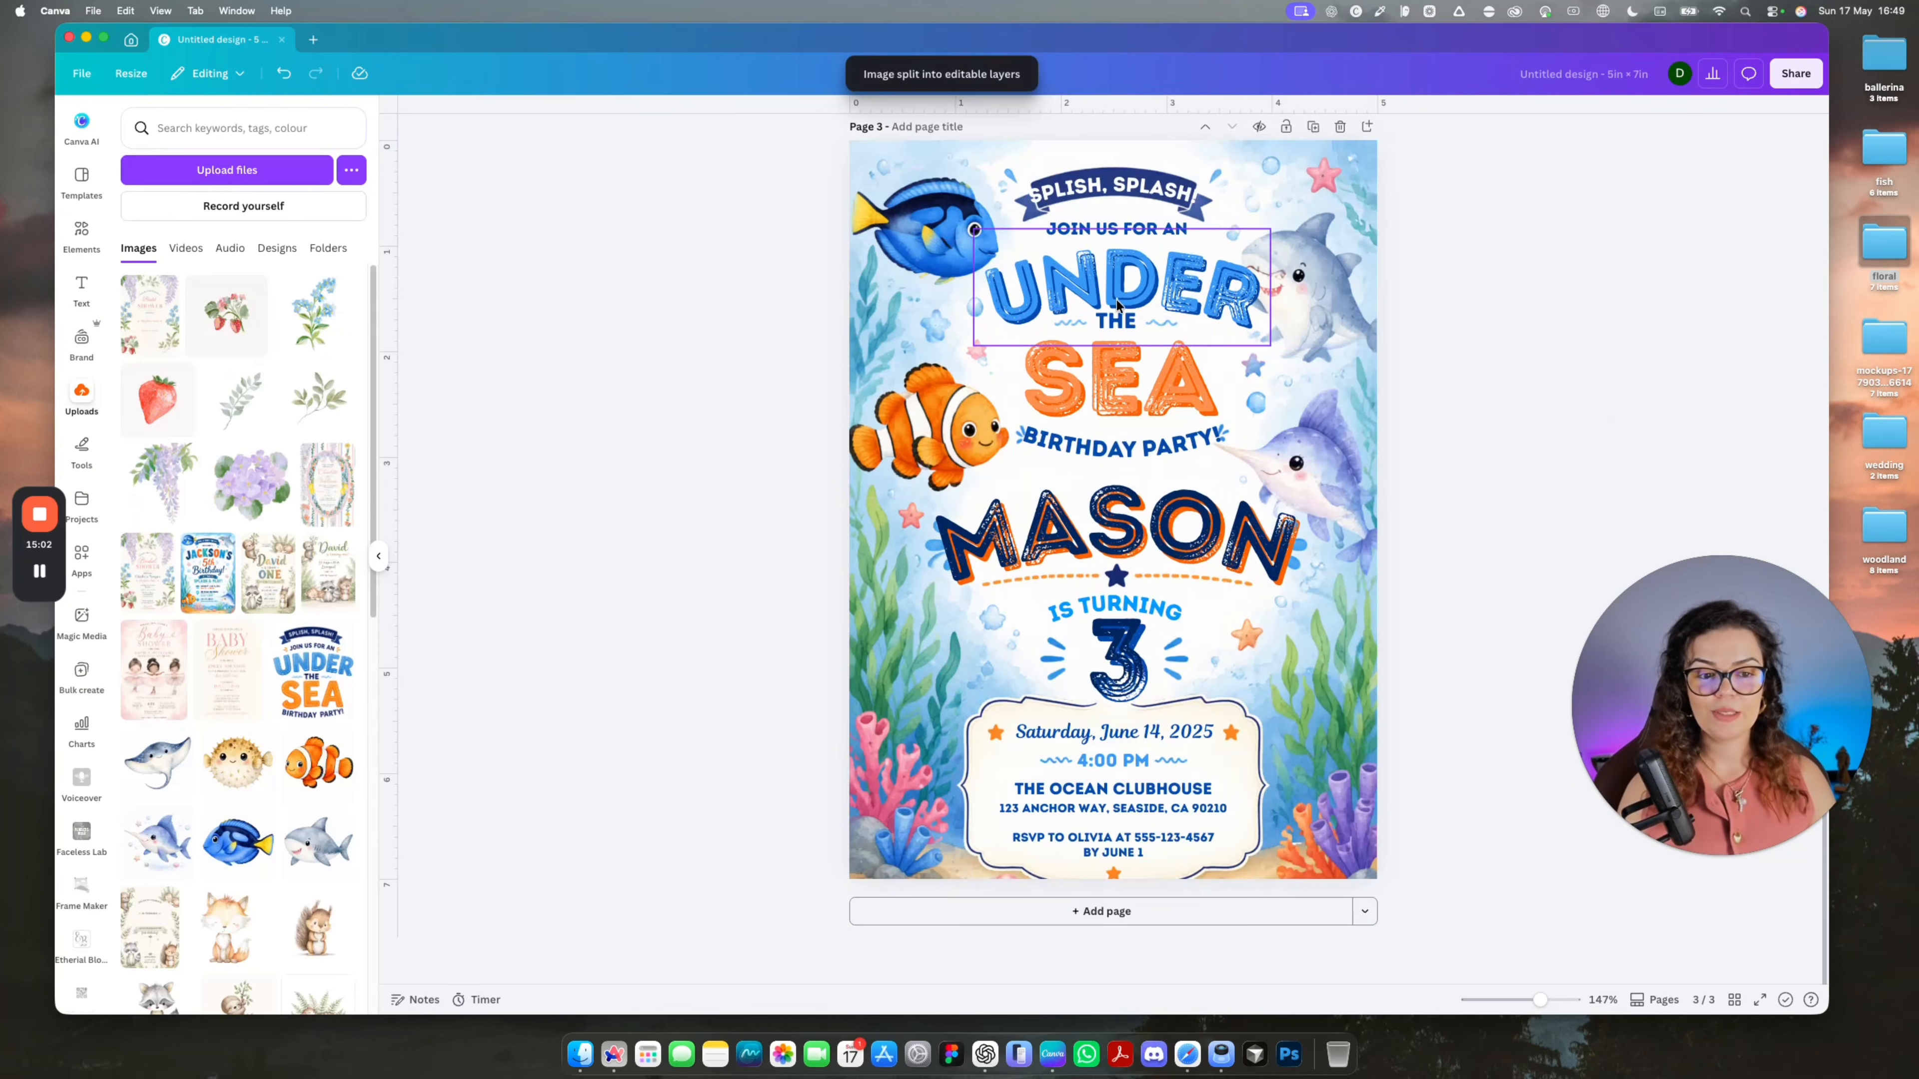
Delete the "Under", "Sea" and "The" title words and the two wavy lines beside them.
left_click(1118, 305)
key("Delete")
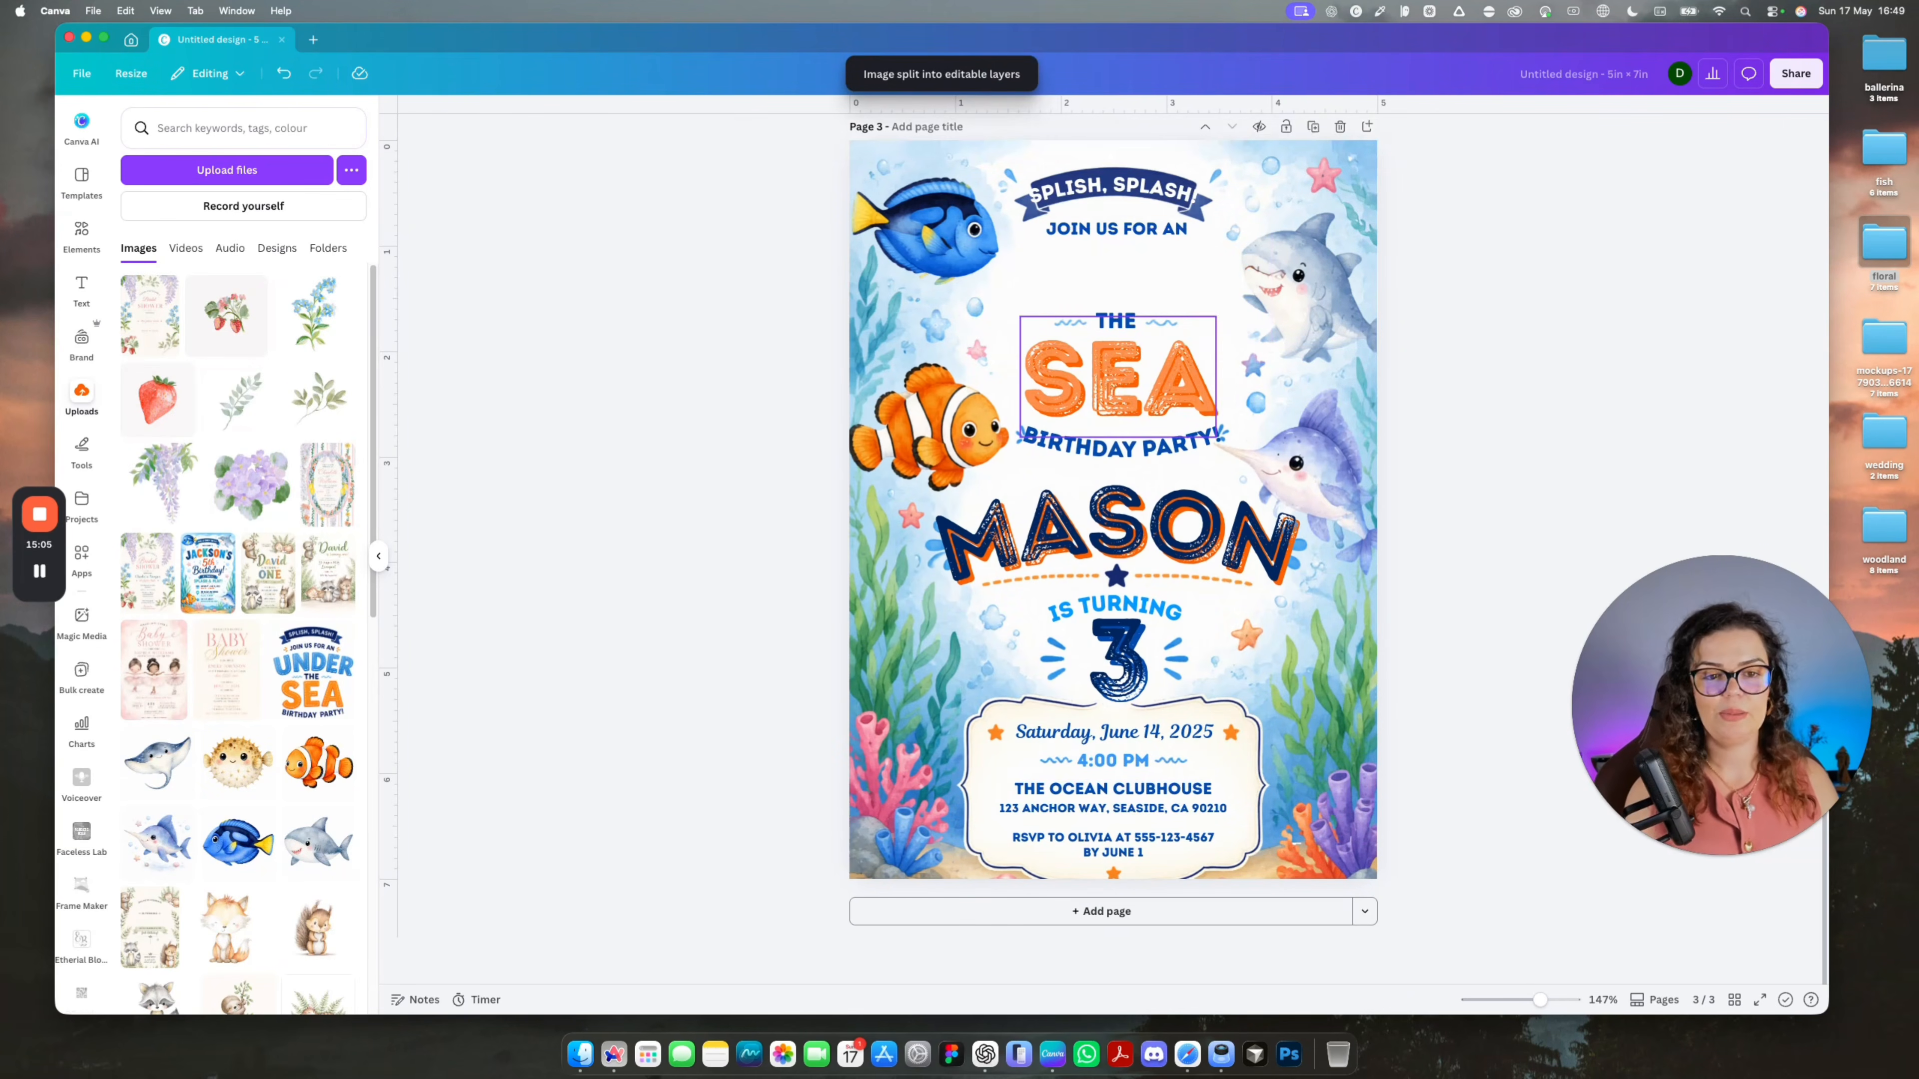
left_click(1118, 377)
key("Delete")
left_click(1115, 327)
key("Delete")
left_click(1159, 323)
left_click(1066, 324, "shift")
key("Delete")
Delete the dolphin, swordfish and clownfish along with the "Birthday Party!" text.
left_click_drag(1561, 316, 1307, 329)
key("Delete")
left_click(1346, 474)
key("Delete")
left_click(933, 431)
key("Delete")
left_click(1042, 442)
key("Delete")
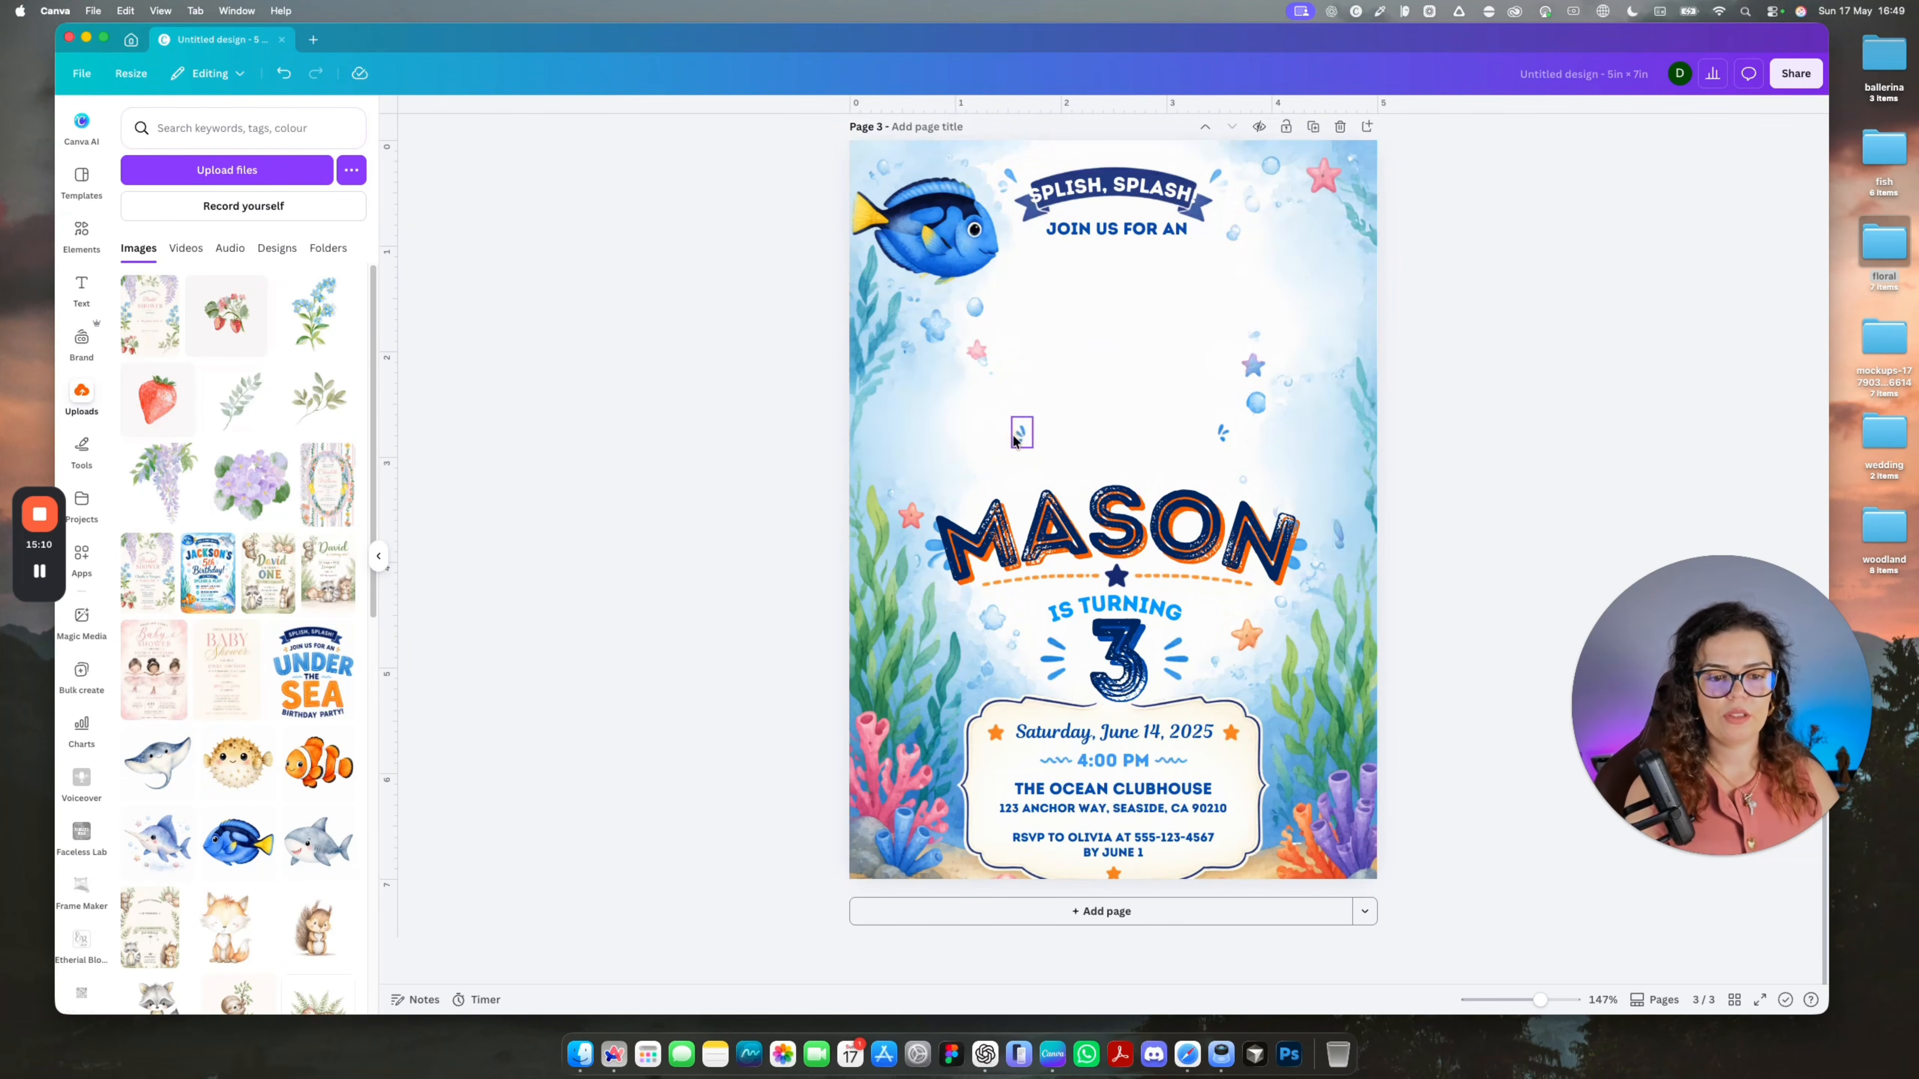
Delete the small splash accents below the title area, the "Join us for an" text, the "Splish, Splash" banner and the blue tang.
left_click(1016, 436)
key("Delete")
left_click(1221, 433)
key("Delete")
left_click(1149, 231)
key("Delete")
left_click(1146, 195)
key("Delete")
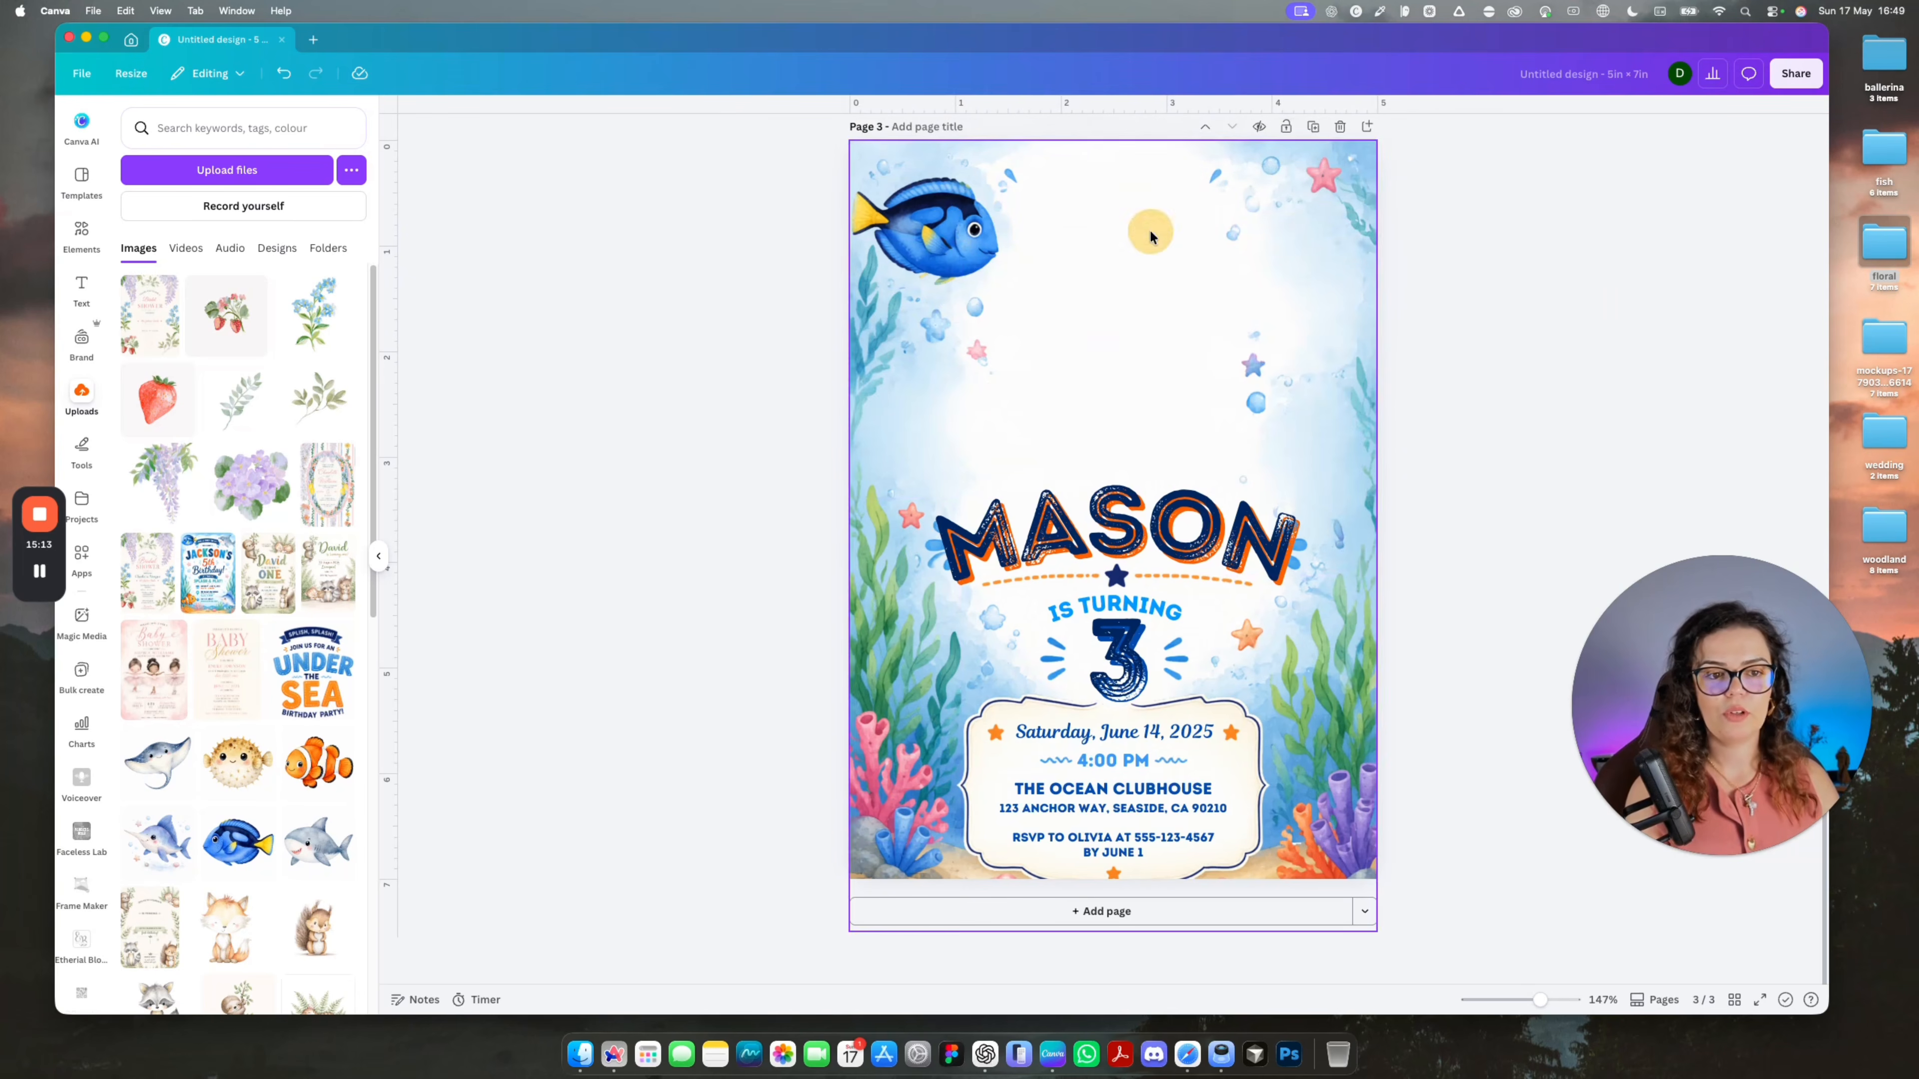
left_click(944, 227)
key("Delete")
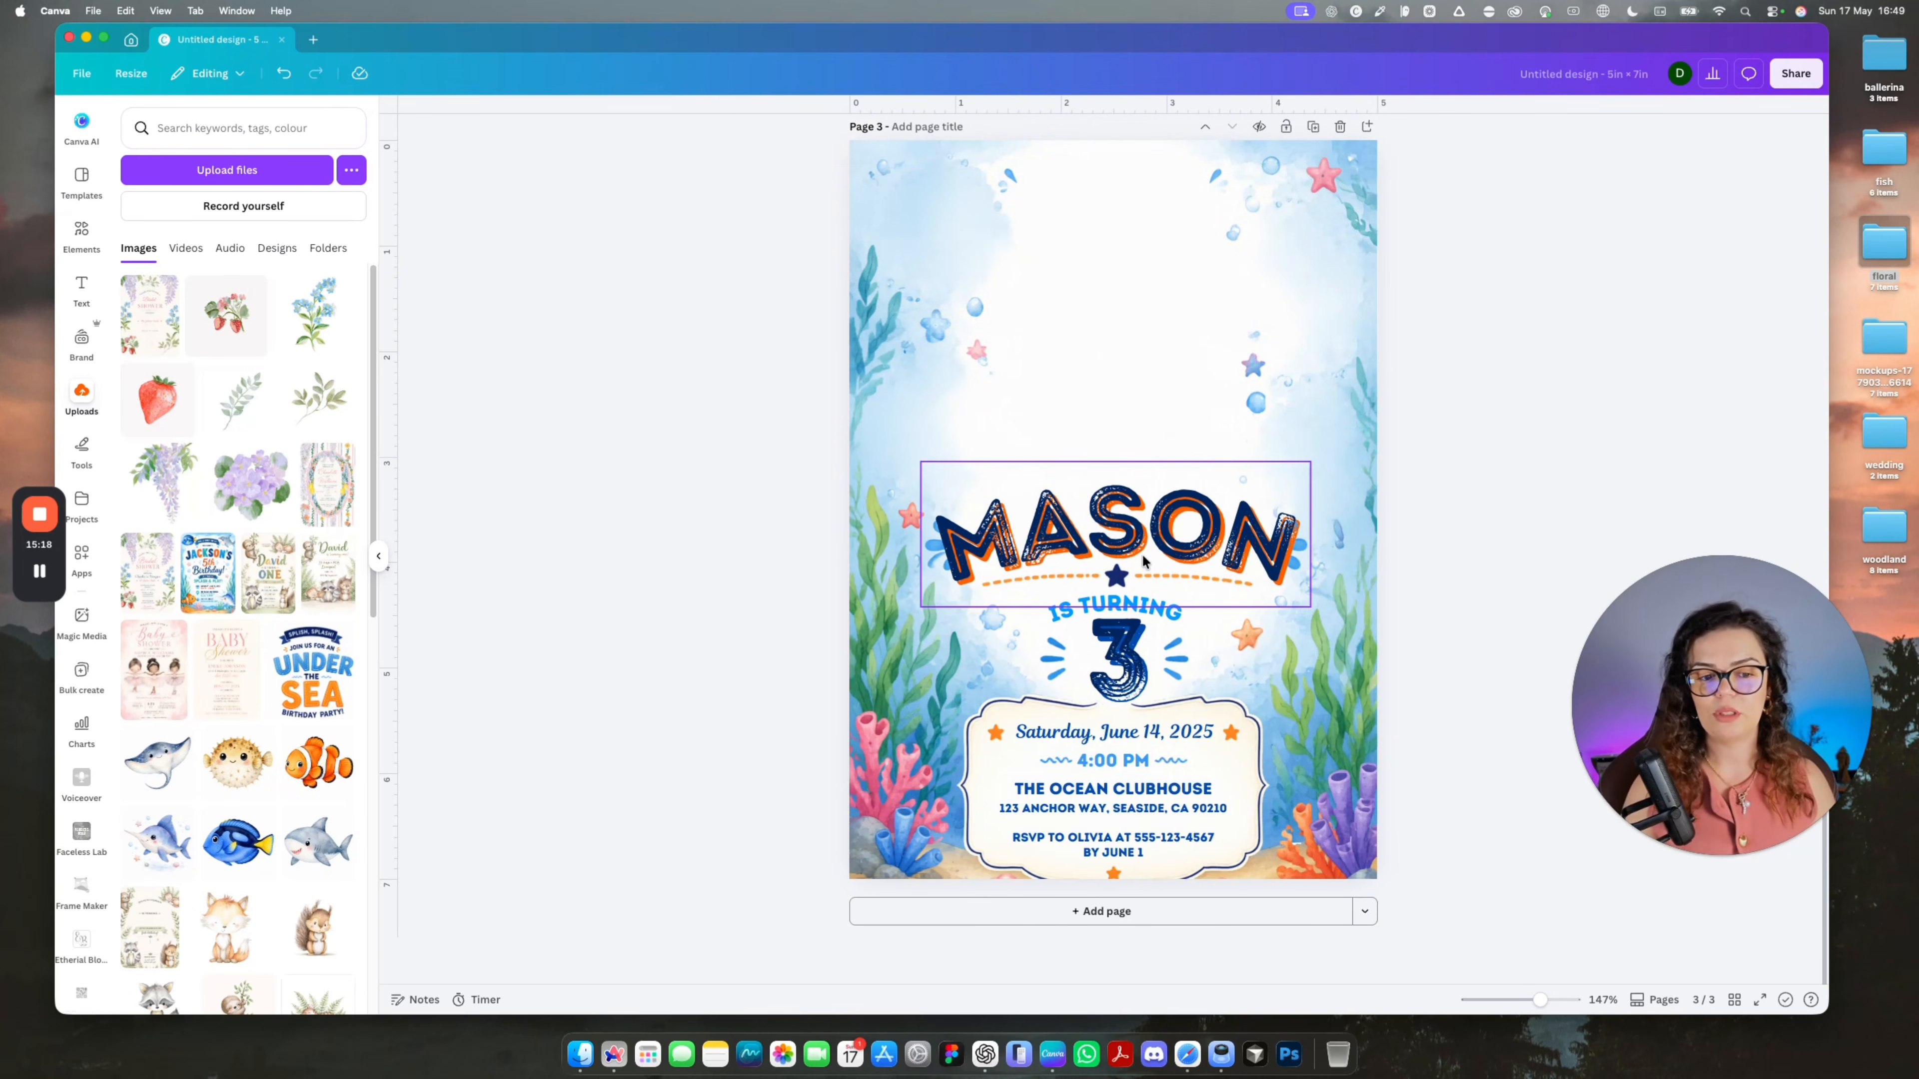
left_click(1437, 365)
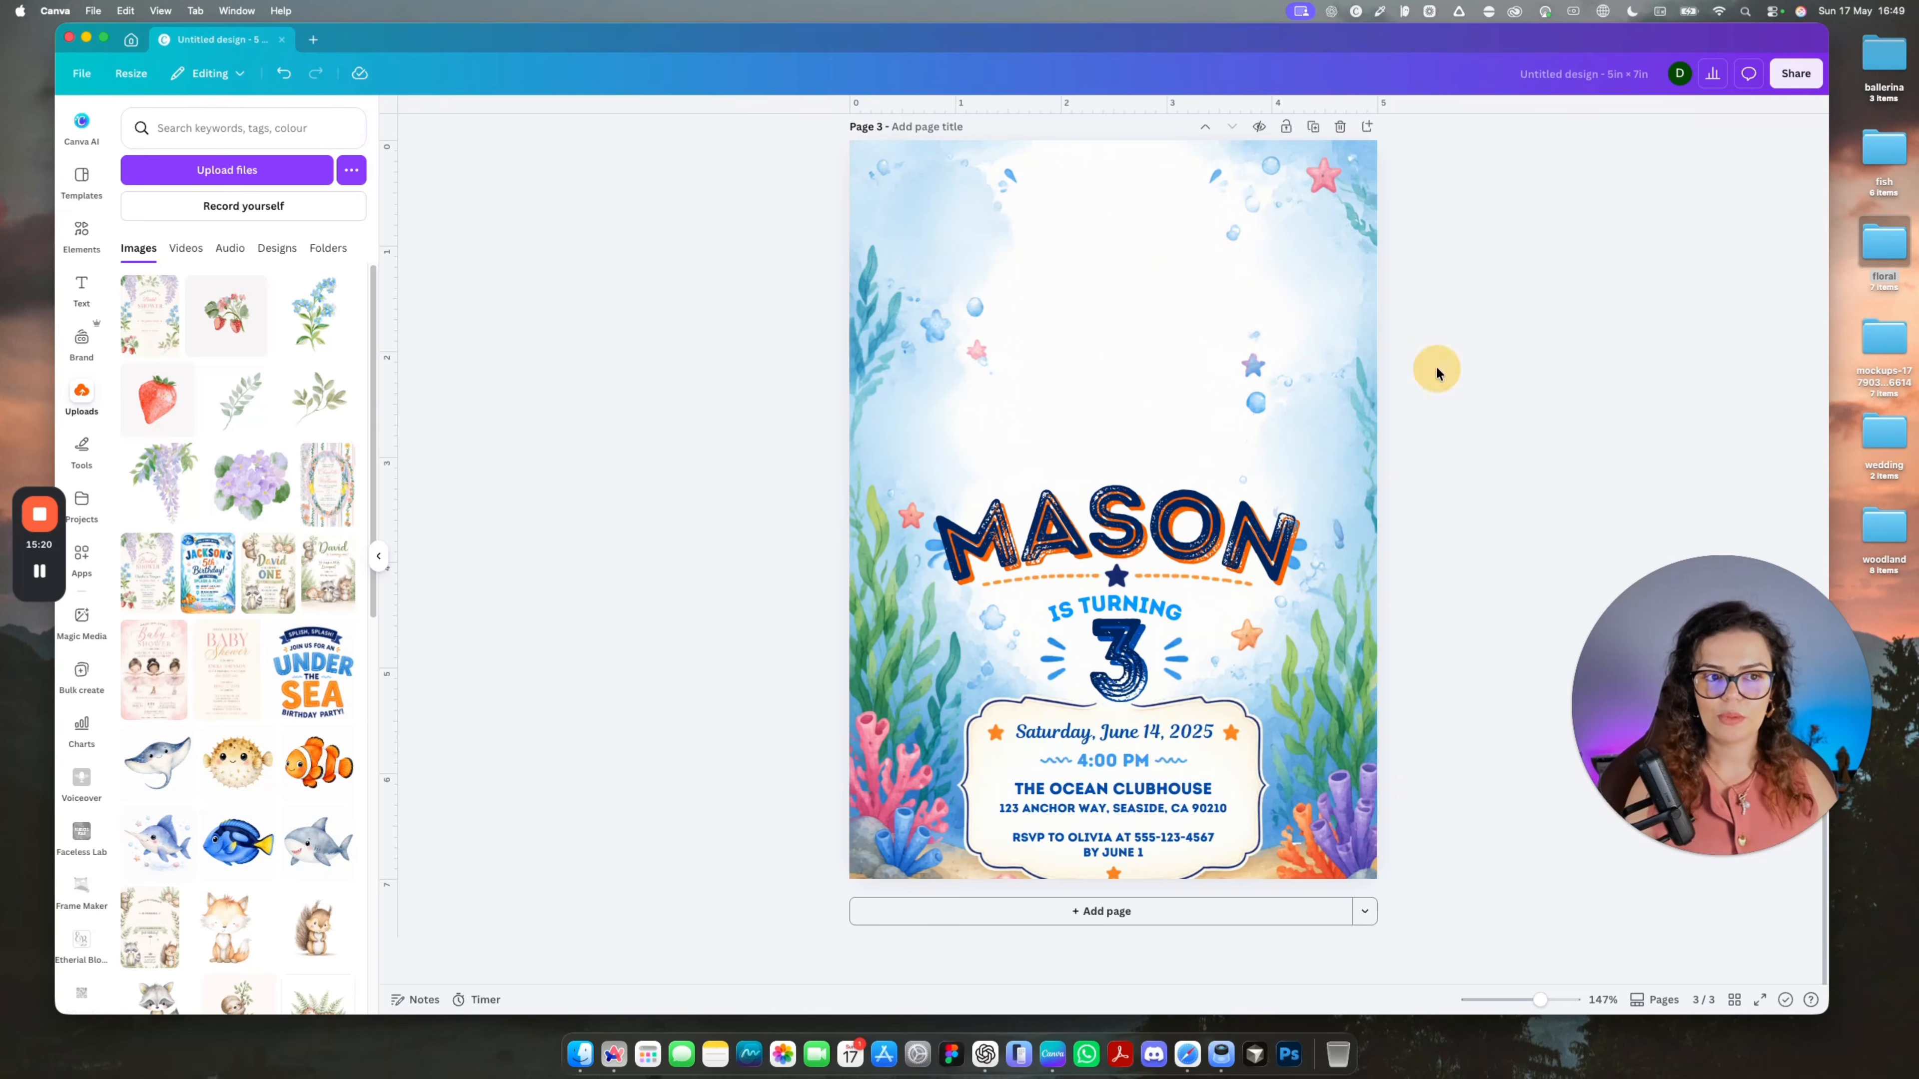
Add page 4 with the original Under the Sea third-birthday invitation image, scaled to the full page width.
left_click(1368, 129)
left_click(207, 572)
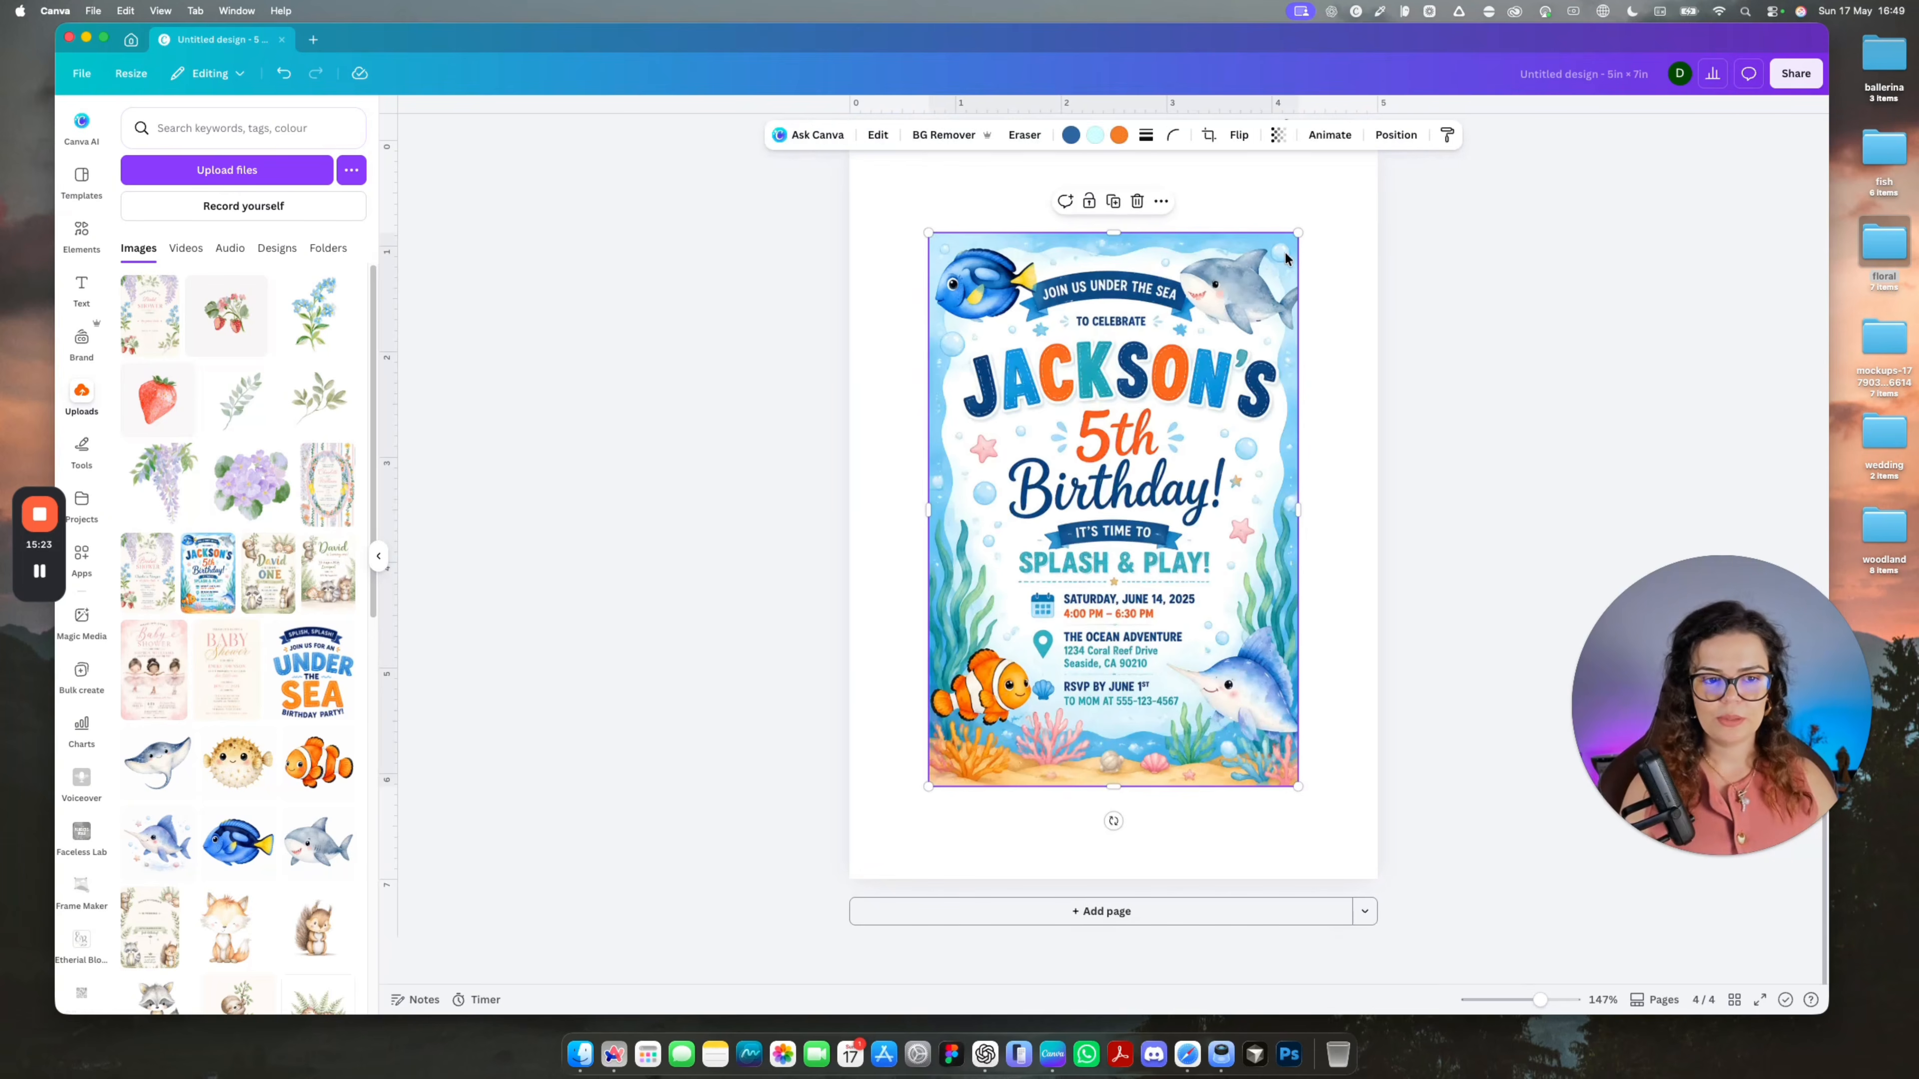
key("Delete")
scroll(277, 810, "down", 3)
scroll(277, 811, "down", 3)
left_click(268, 731)
scroll(1102, 556, "up", 2)
left_click_drag(1102, 555, 1039, 627)
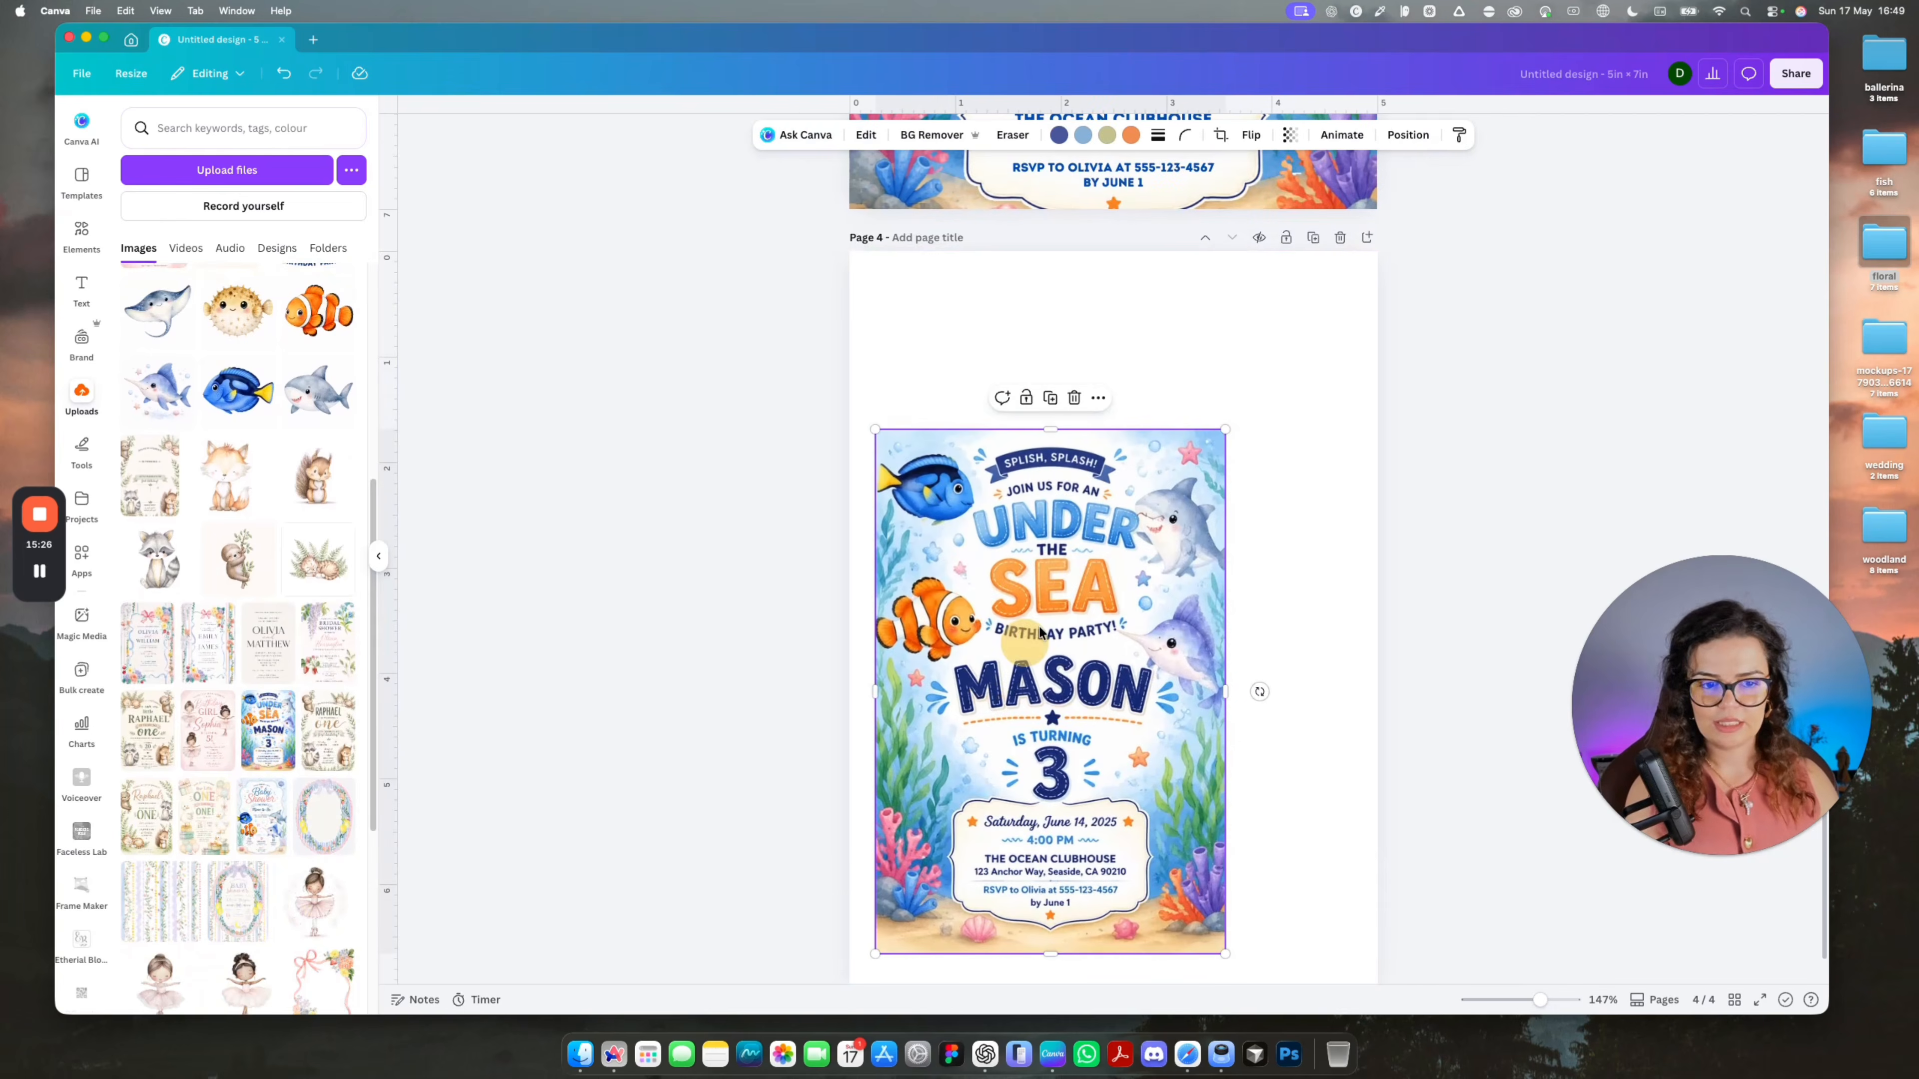
left_click_drag(1220, 429, 1400, 168)
left_click_drag(1213, 470, 1192, 543)
left_click(1550, 394)
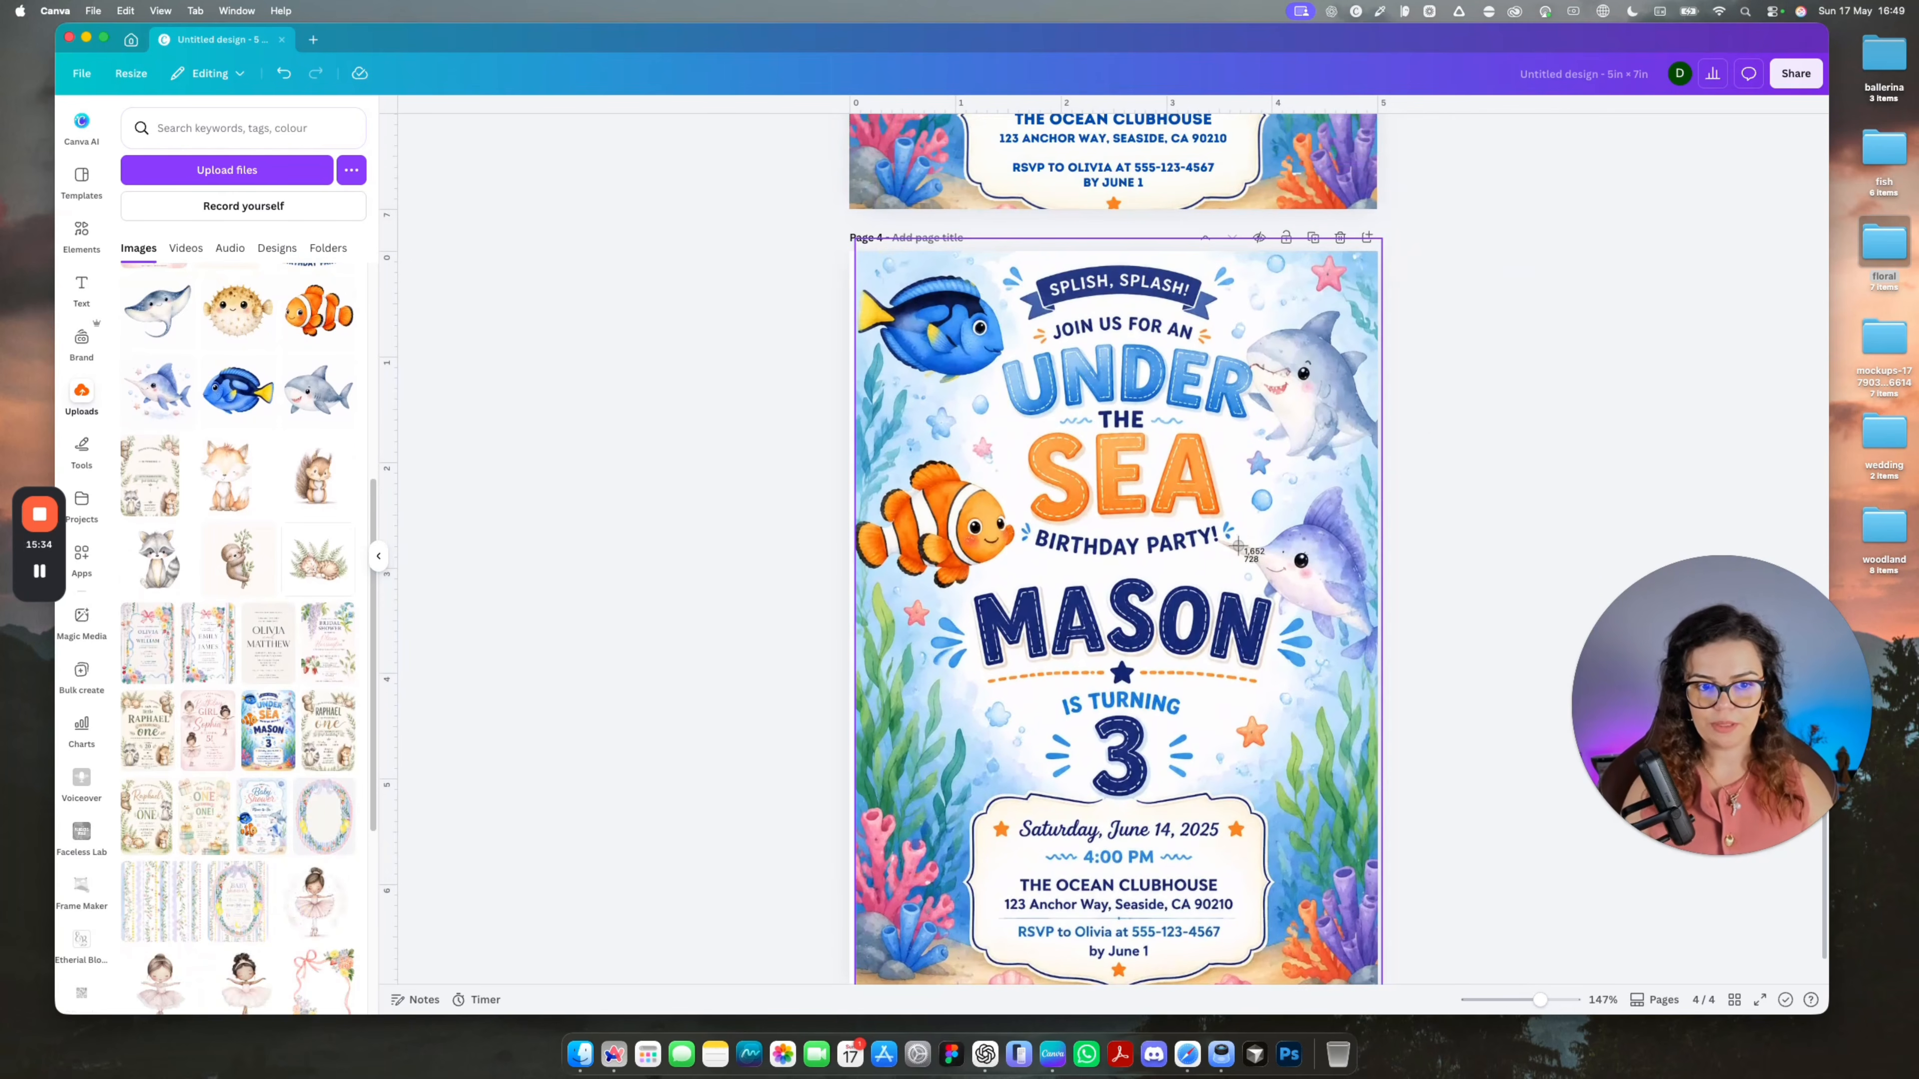
Capture the Under the Sea title area and ask ChatGPT to recreate the lettering as it is, without clipart, isolated on a white background.
left_click_drag(981, 244, 1312, 598)
left_click(984, 1053)
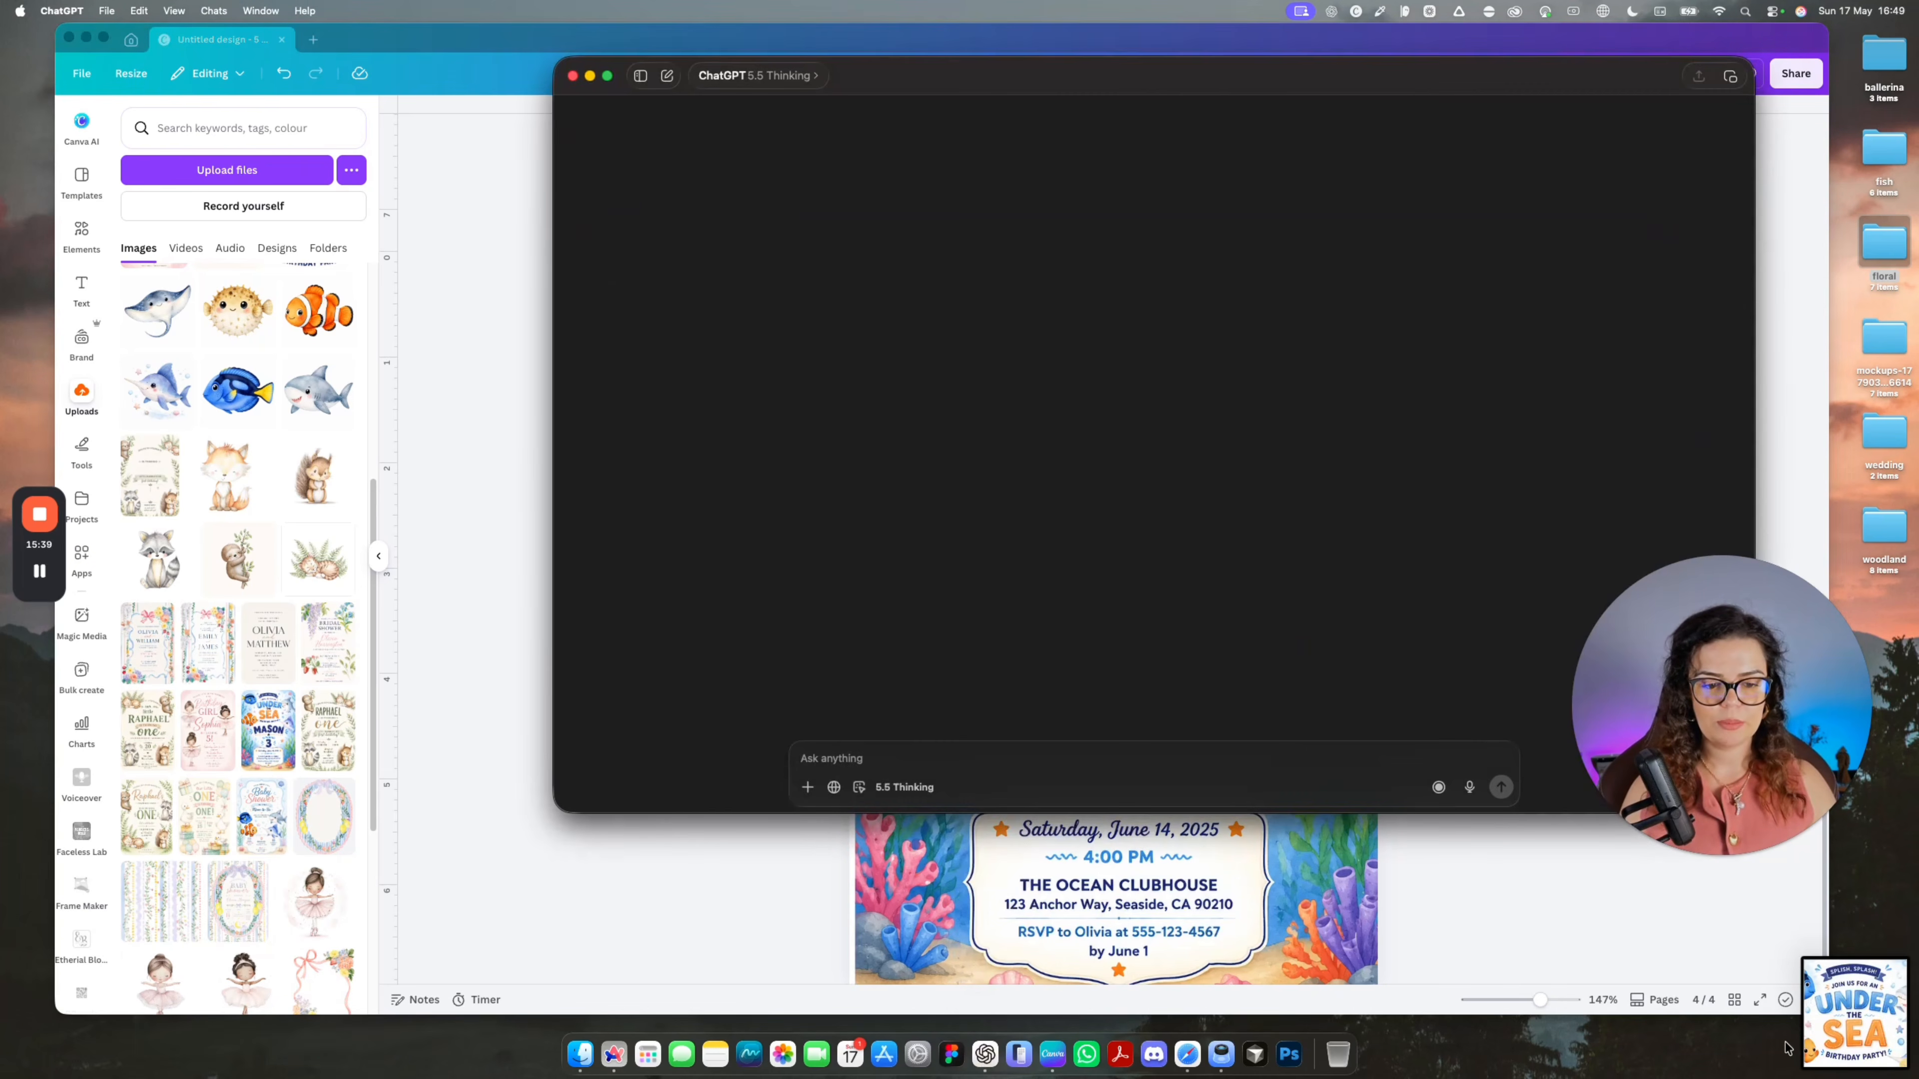
left_click_drag(1854, 1013, 1005, 672)
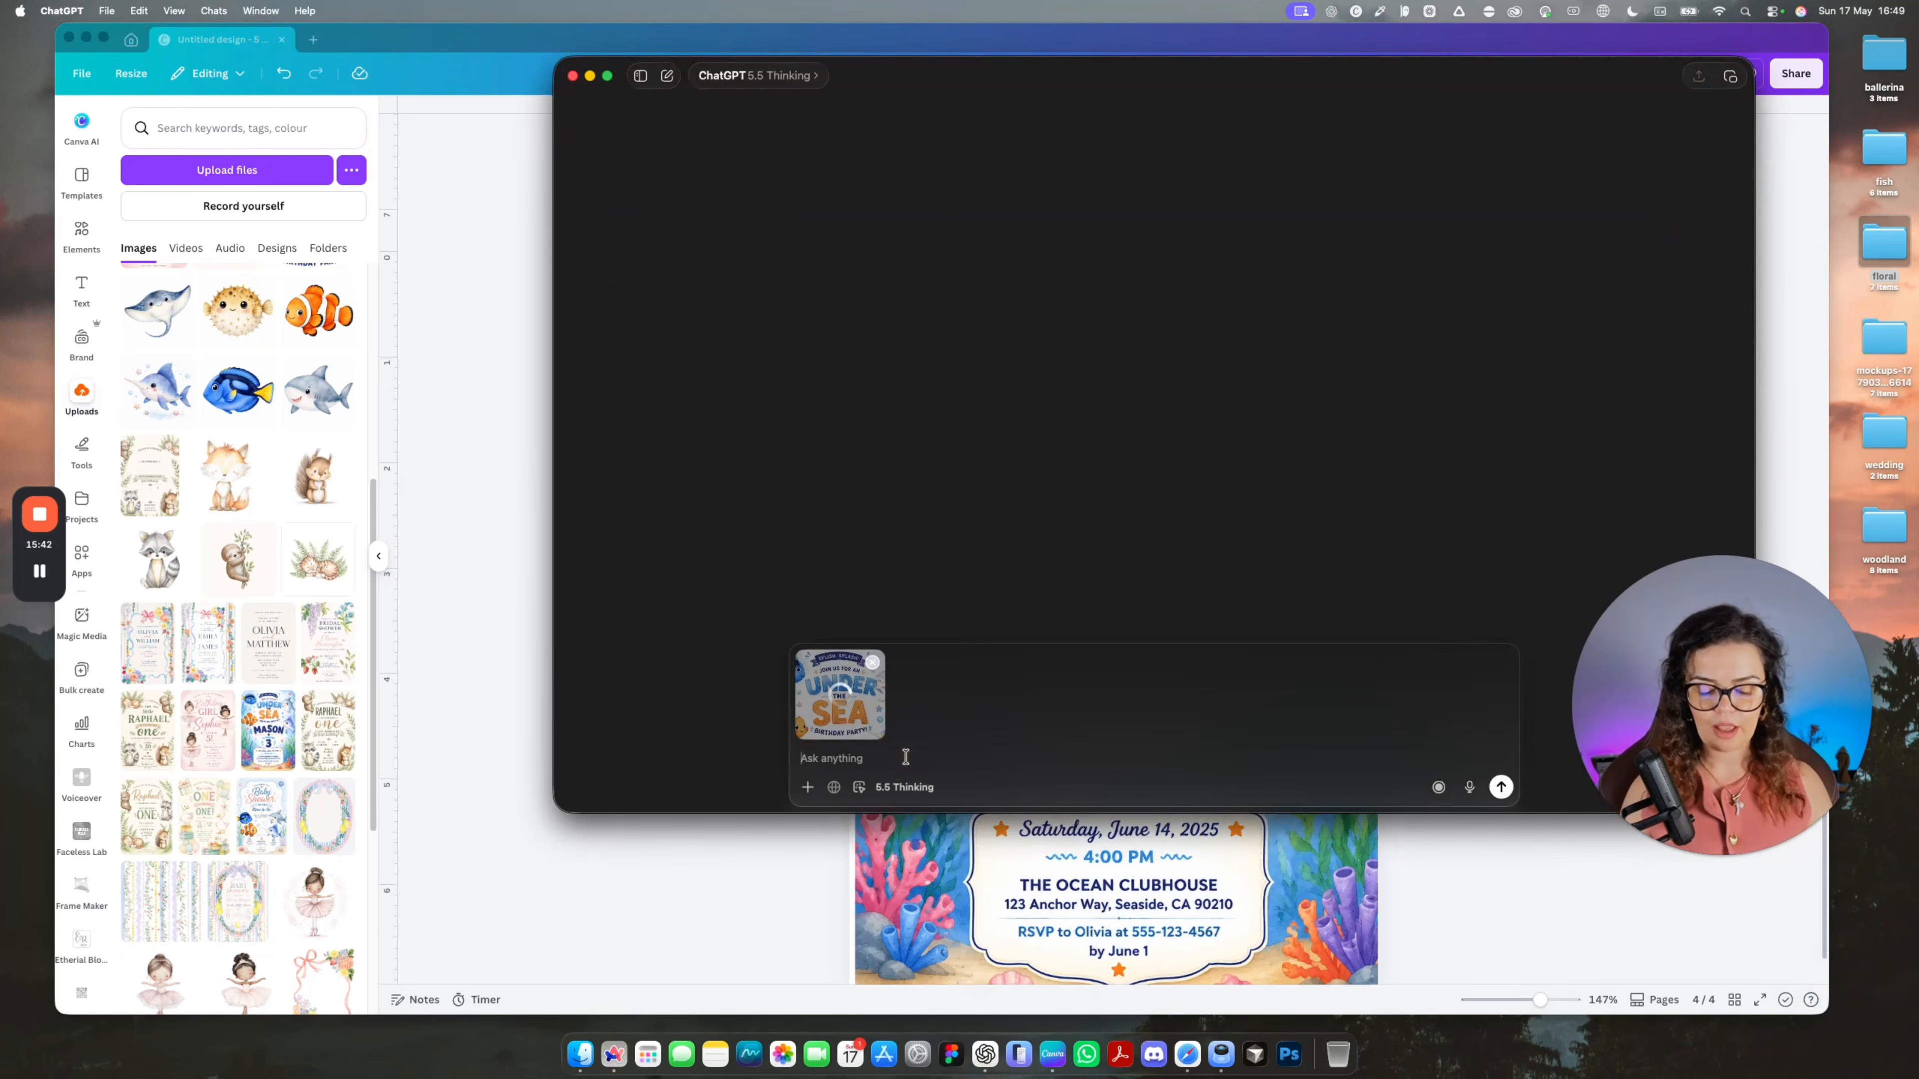
type("do this")
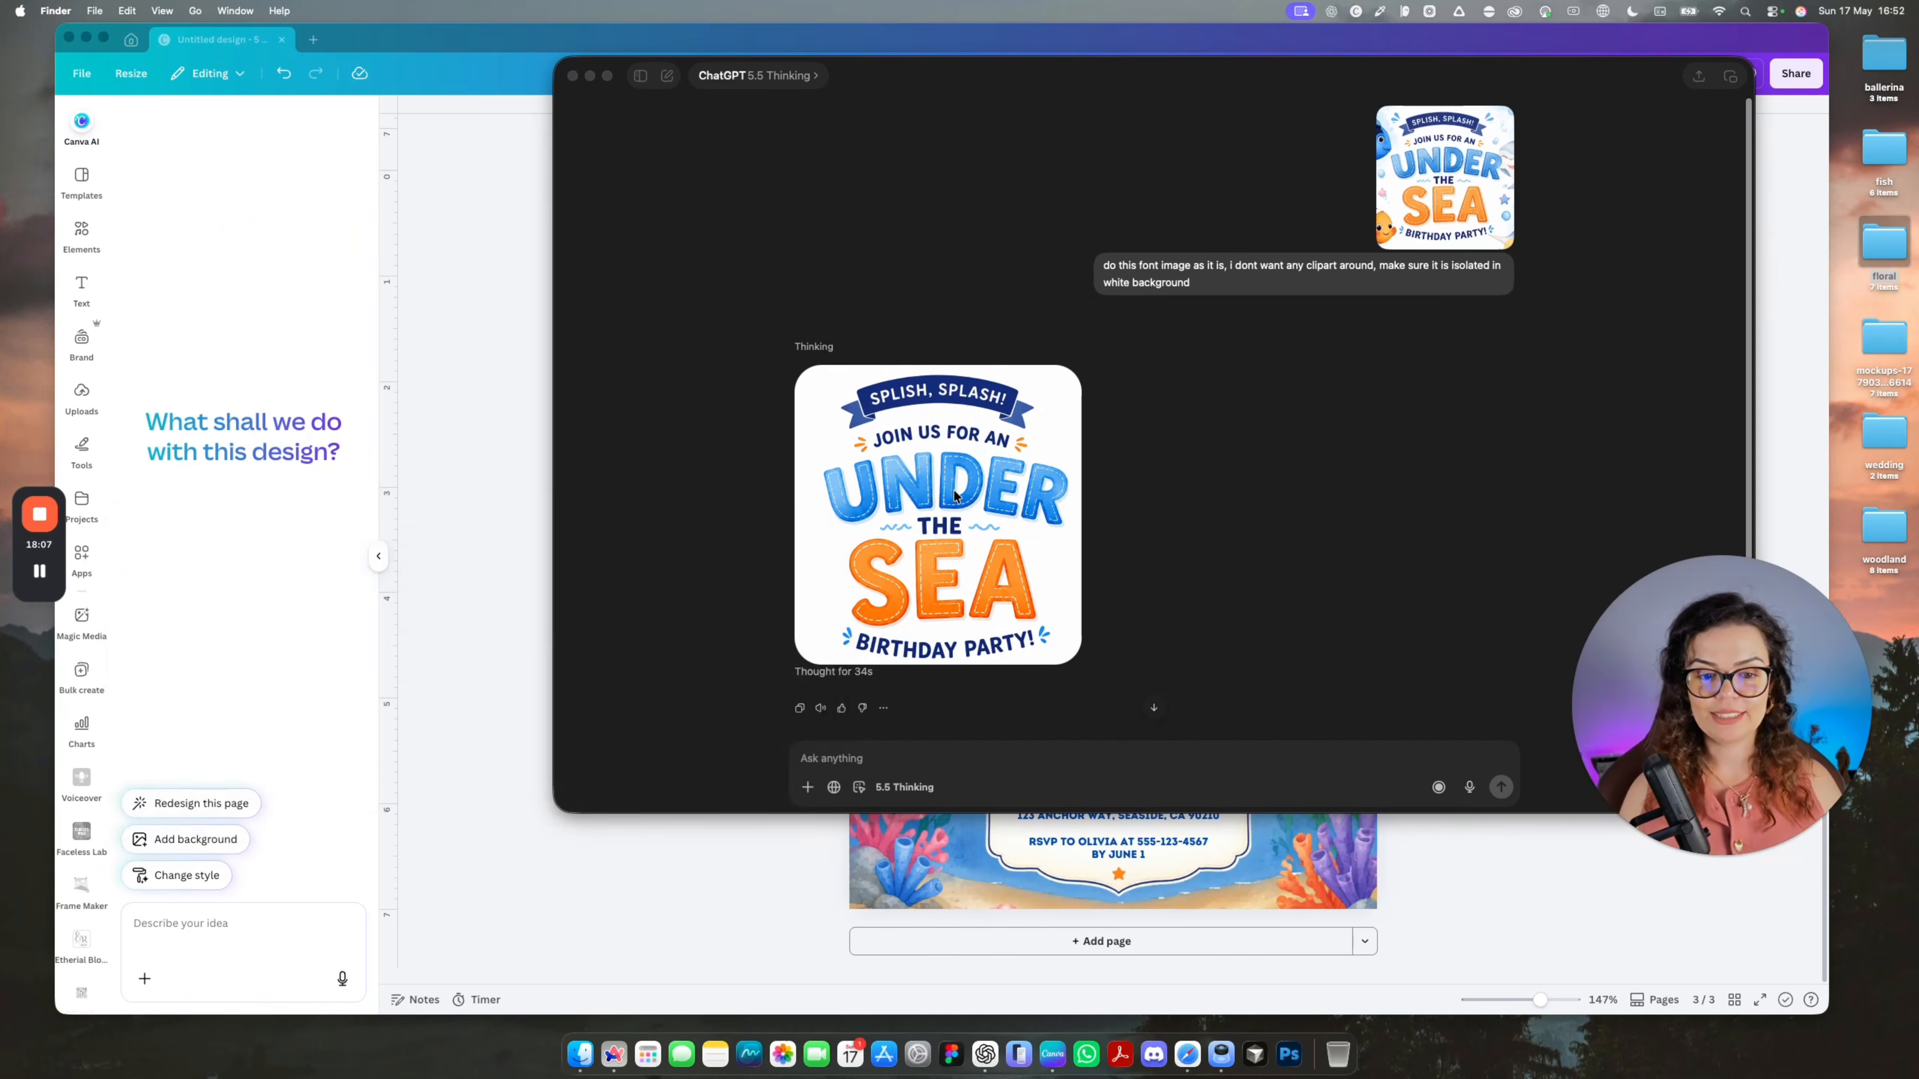
Bring the generated title lettering from ChatGPT onto the upper part of page 3 in Canva and remove its background.
left_click_drag(954, 495, 34, 394)
left_click(462, 341)
left_click_drag(1884, 56, 1041, 377)
left_click(915, 135)
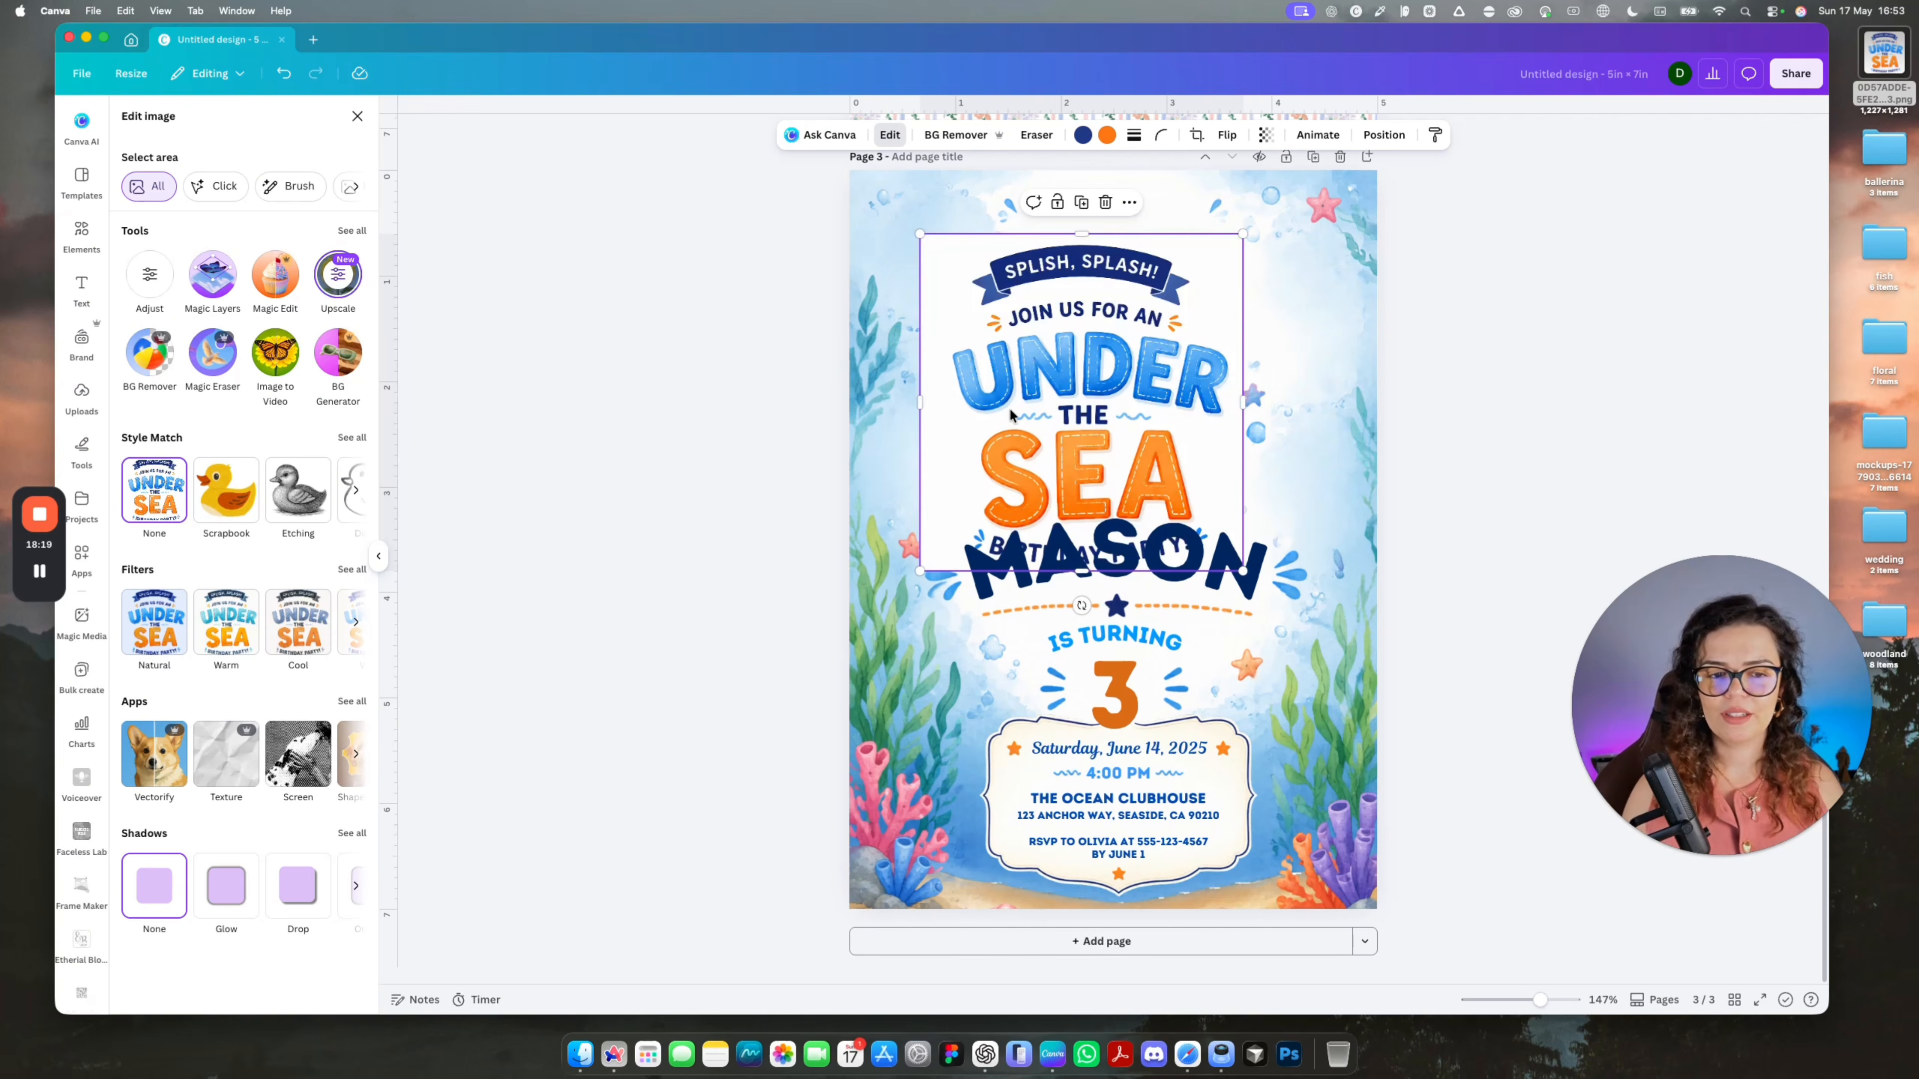
left_click(956, 136)
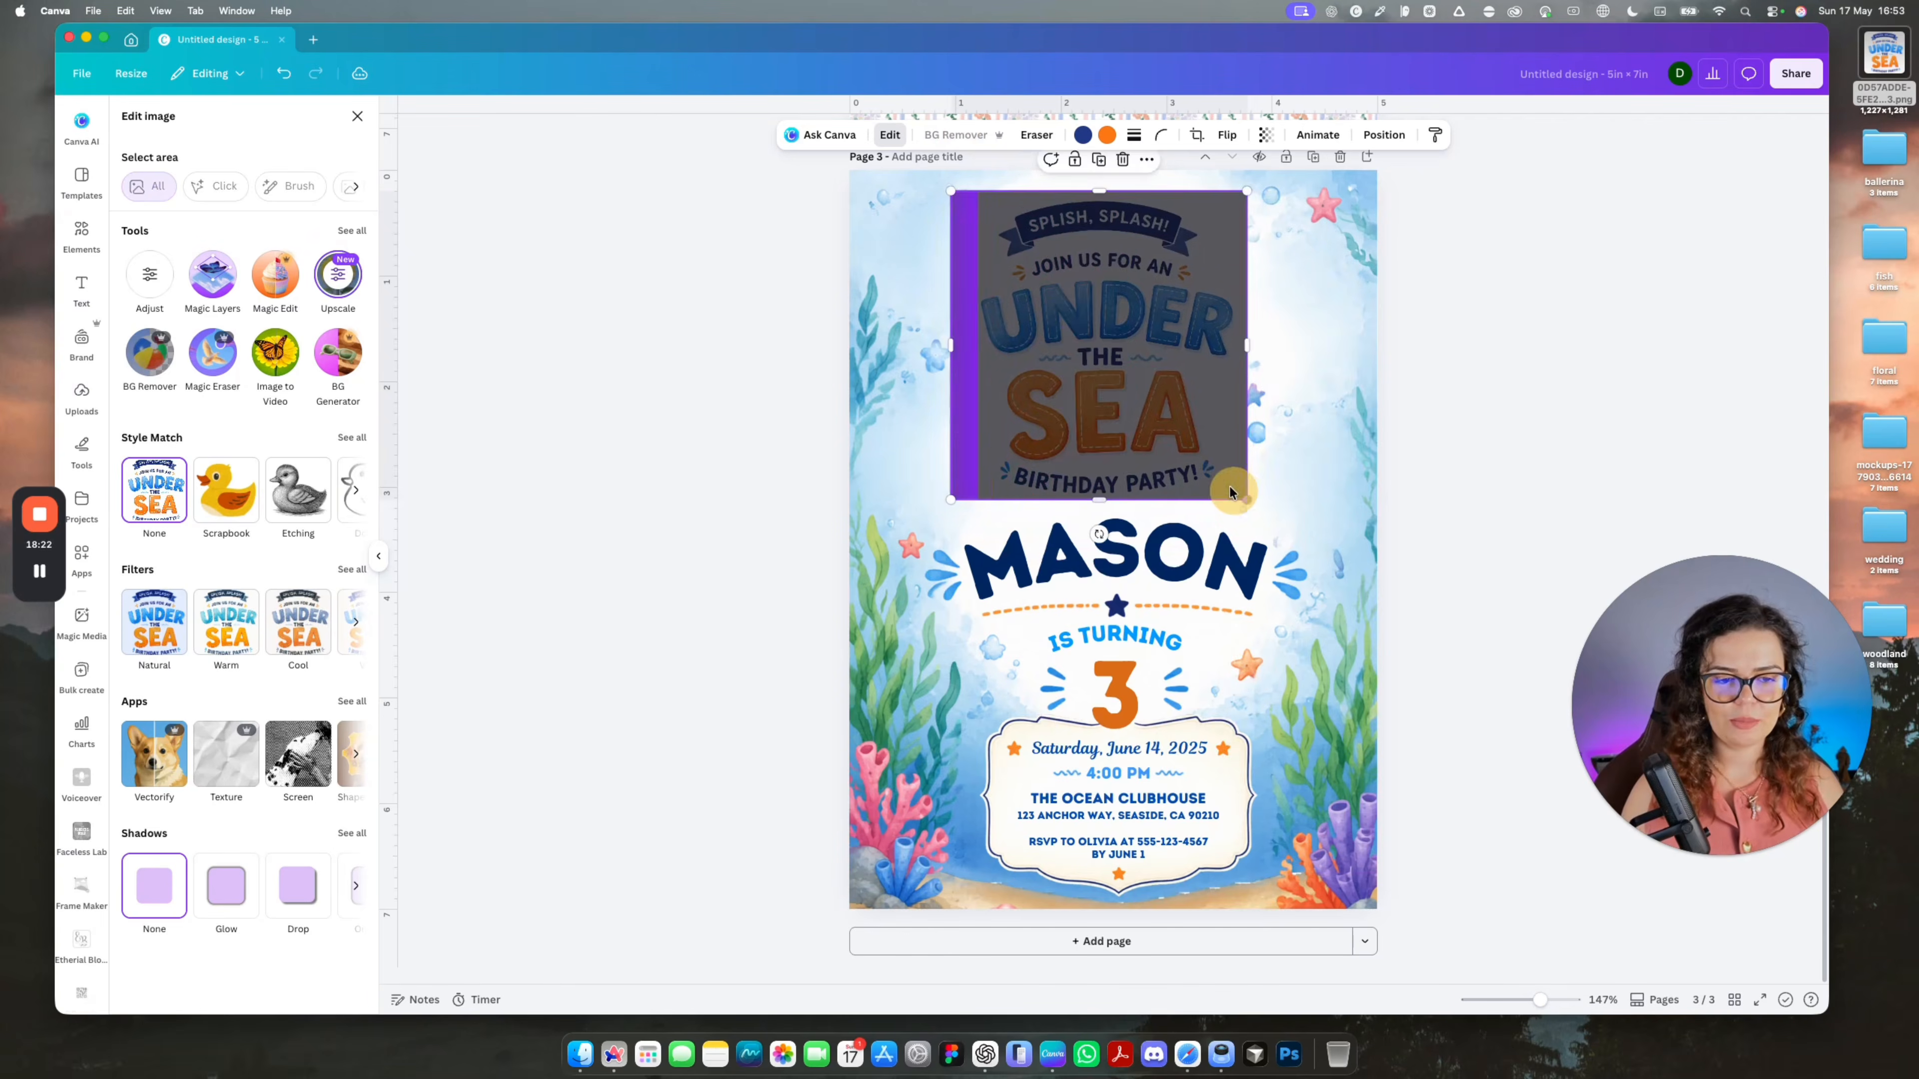
Add the uploaded grey shark image to page 3 and remove its background.
left_click(81, 399)
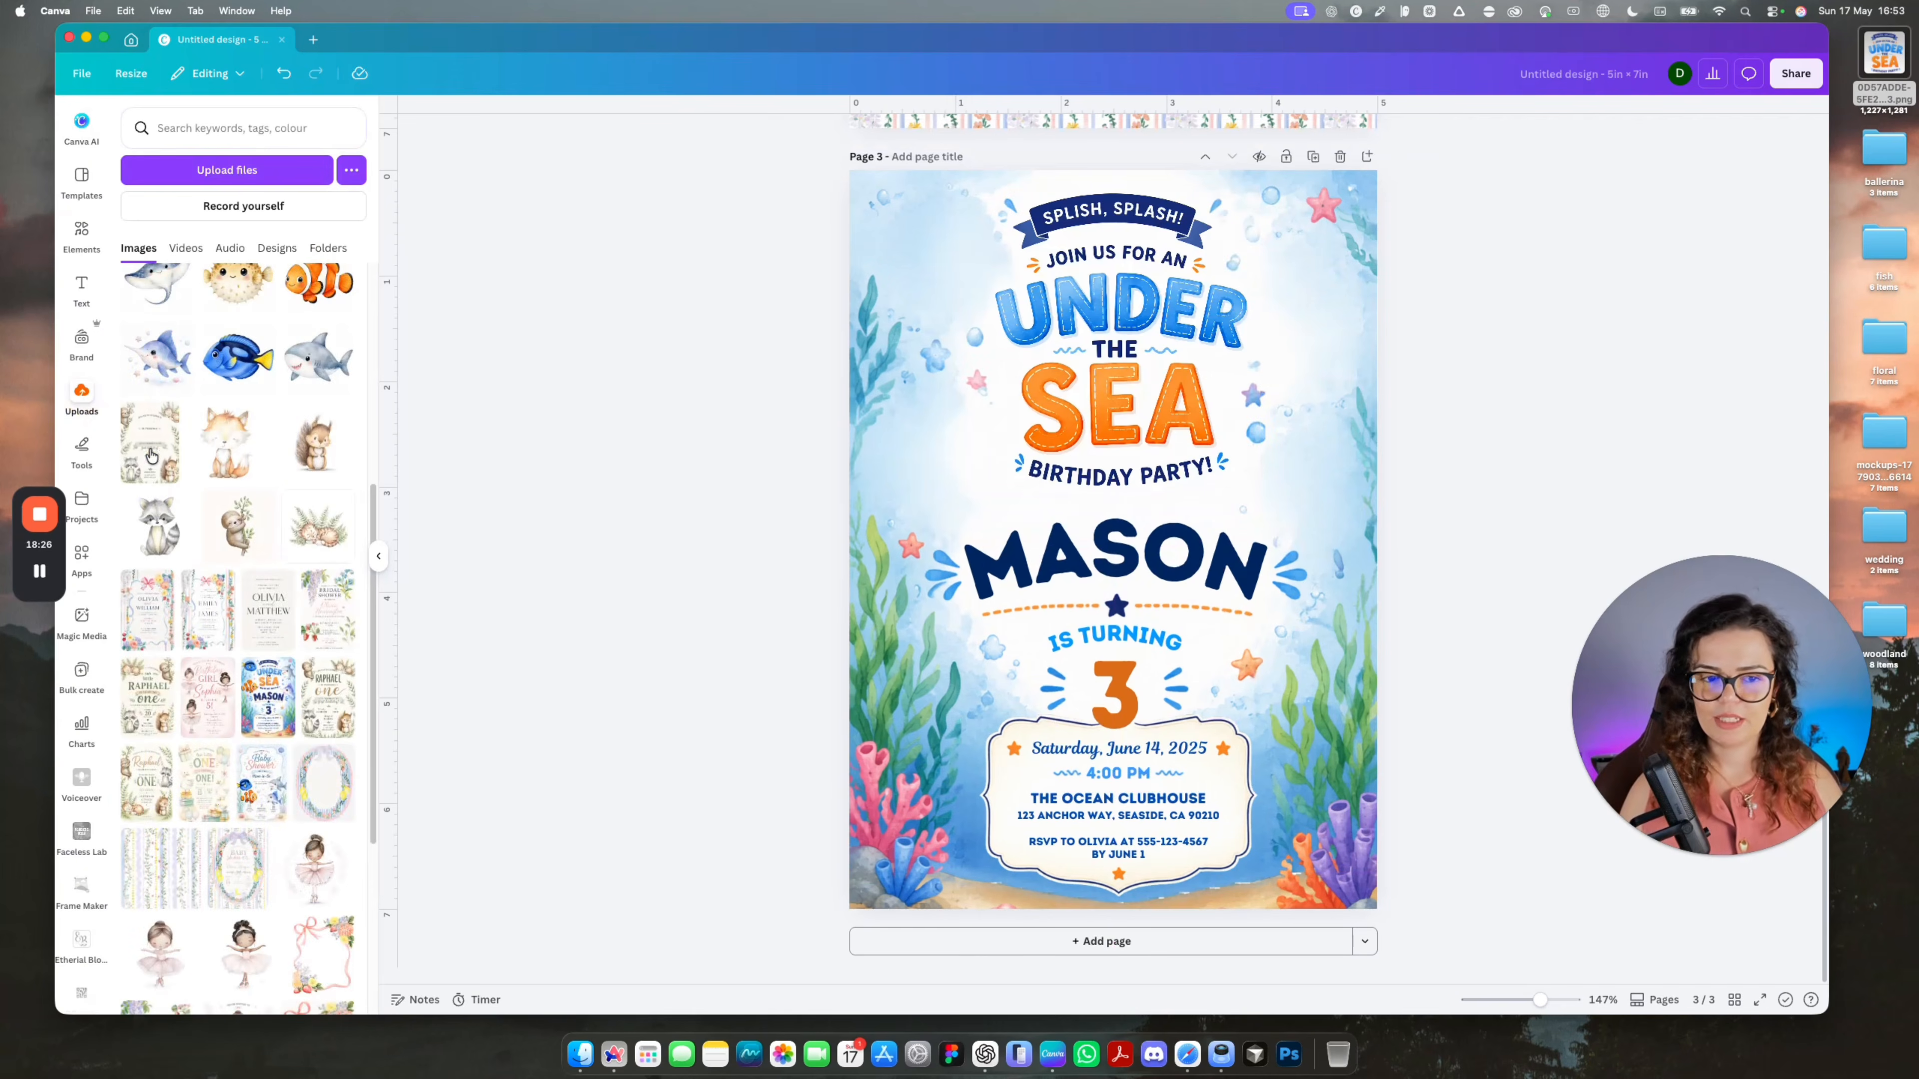
scroll(299, 582, "up", 3)
left_click(322, 594)
left_click(941, 136)
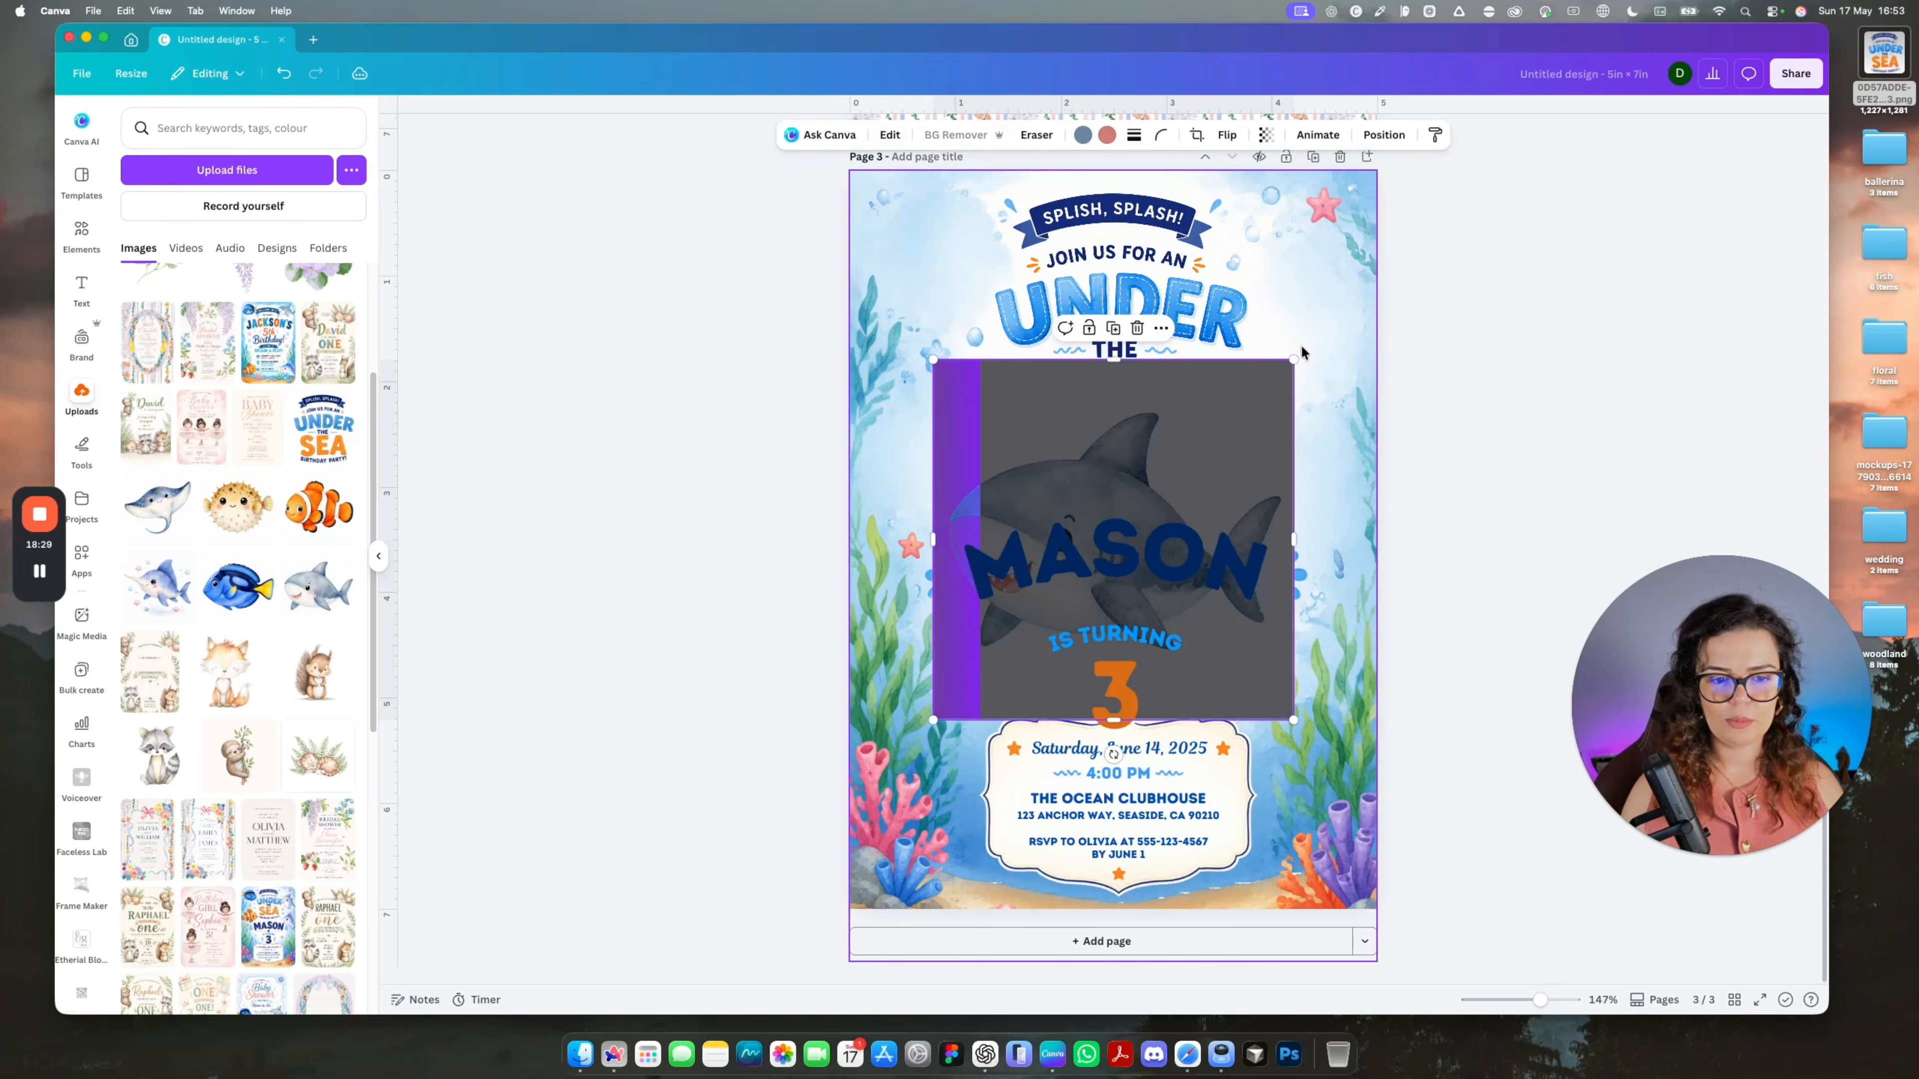
Shrink the shark into page 3's upper right corner and add the uploaded swordfish below it, scaled down with its background removed.
left_click_drag(1295, 359, 1127, 526)
left_click_drag(1010, 640, 1298, 294)
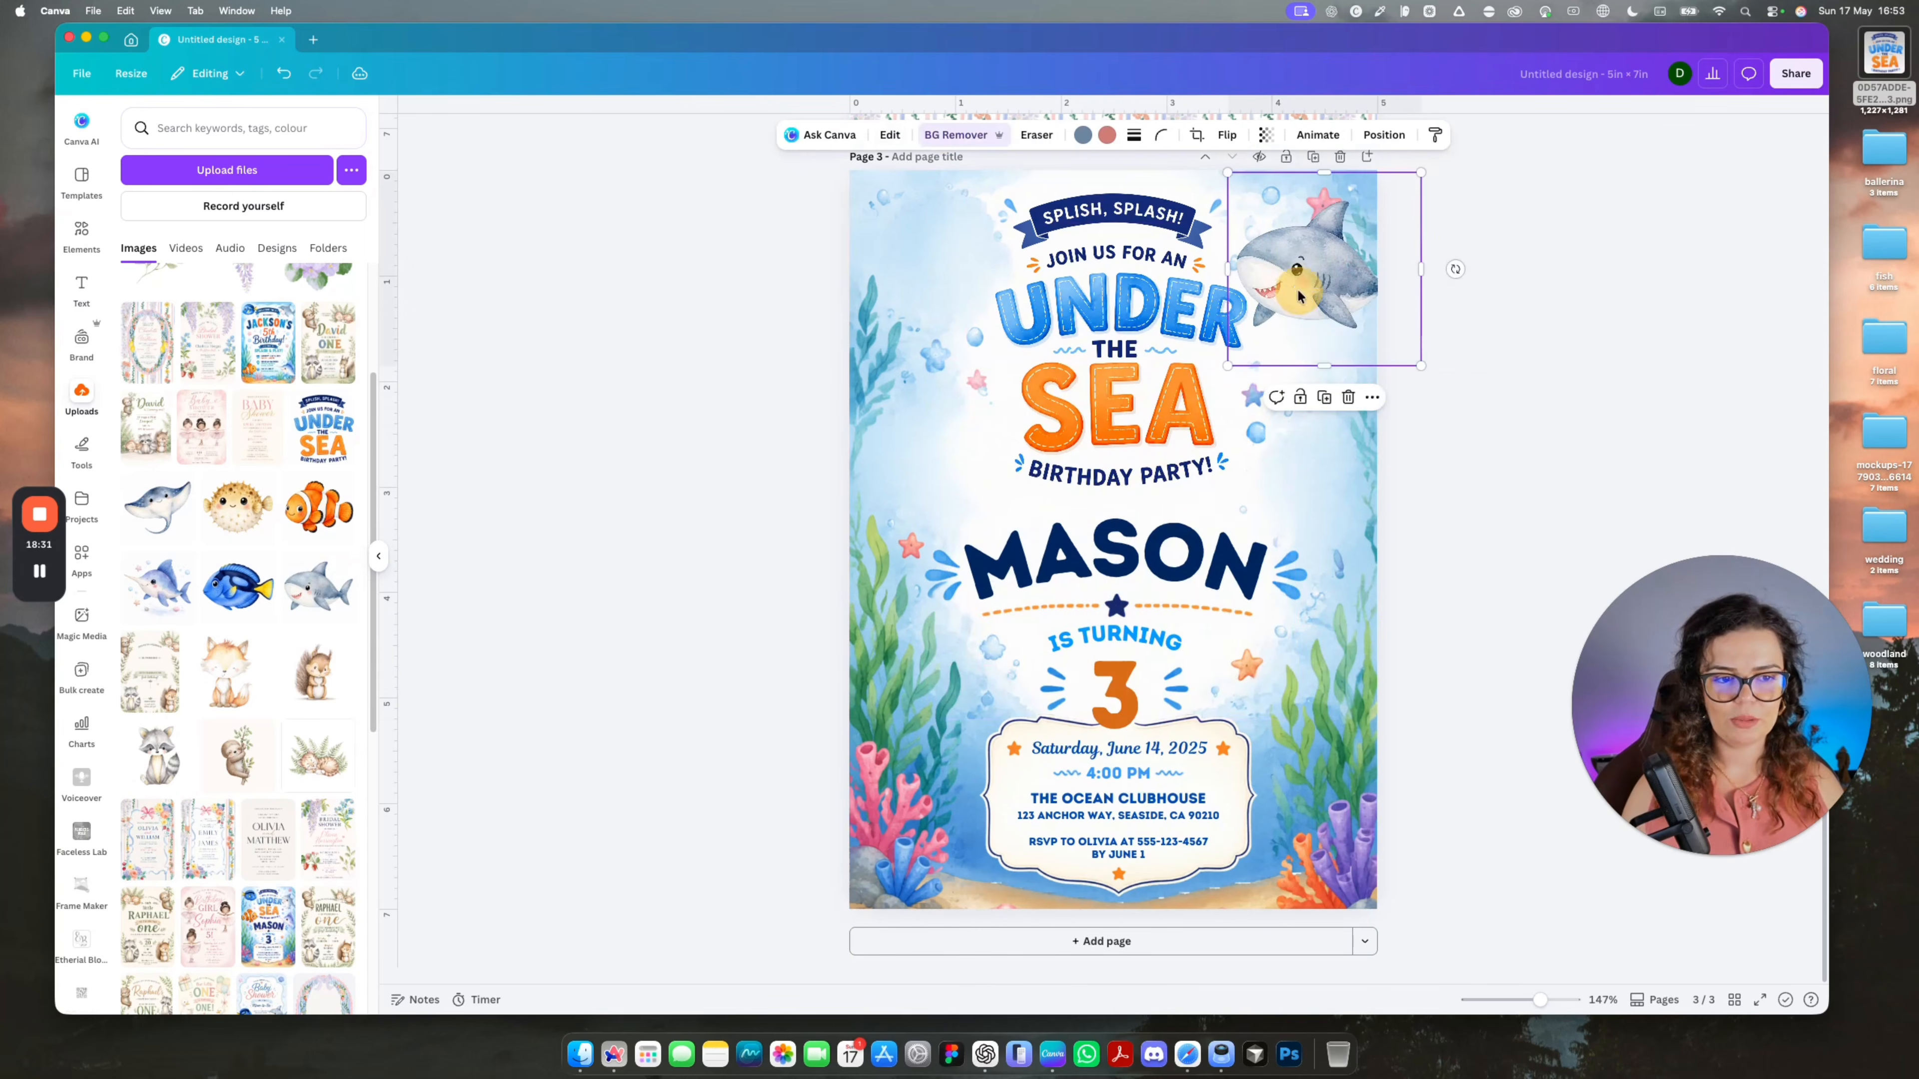
left_click(157, 586)
left_click(953, 134)
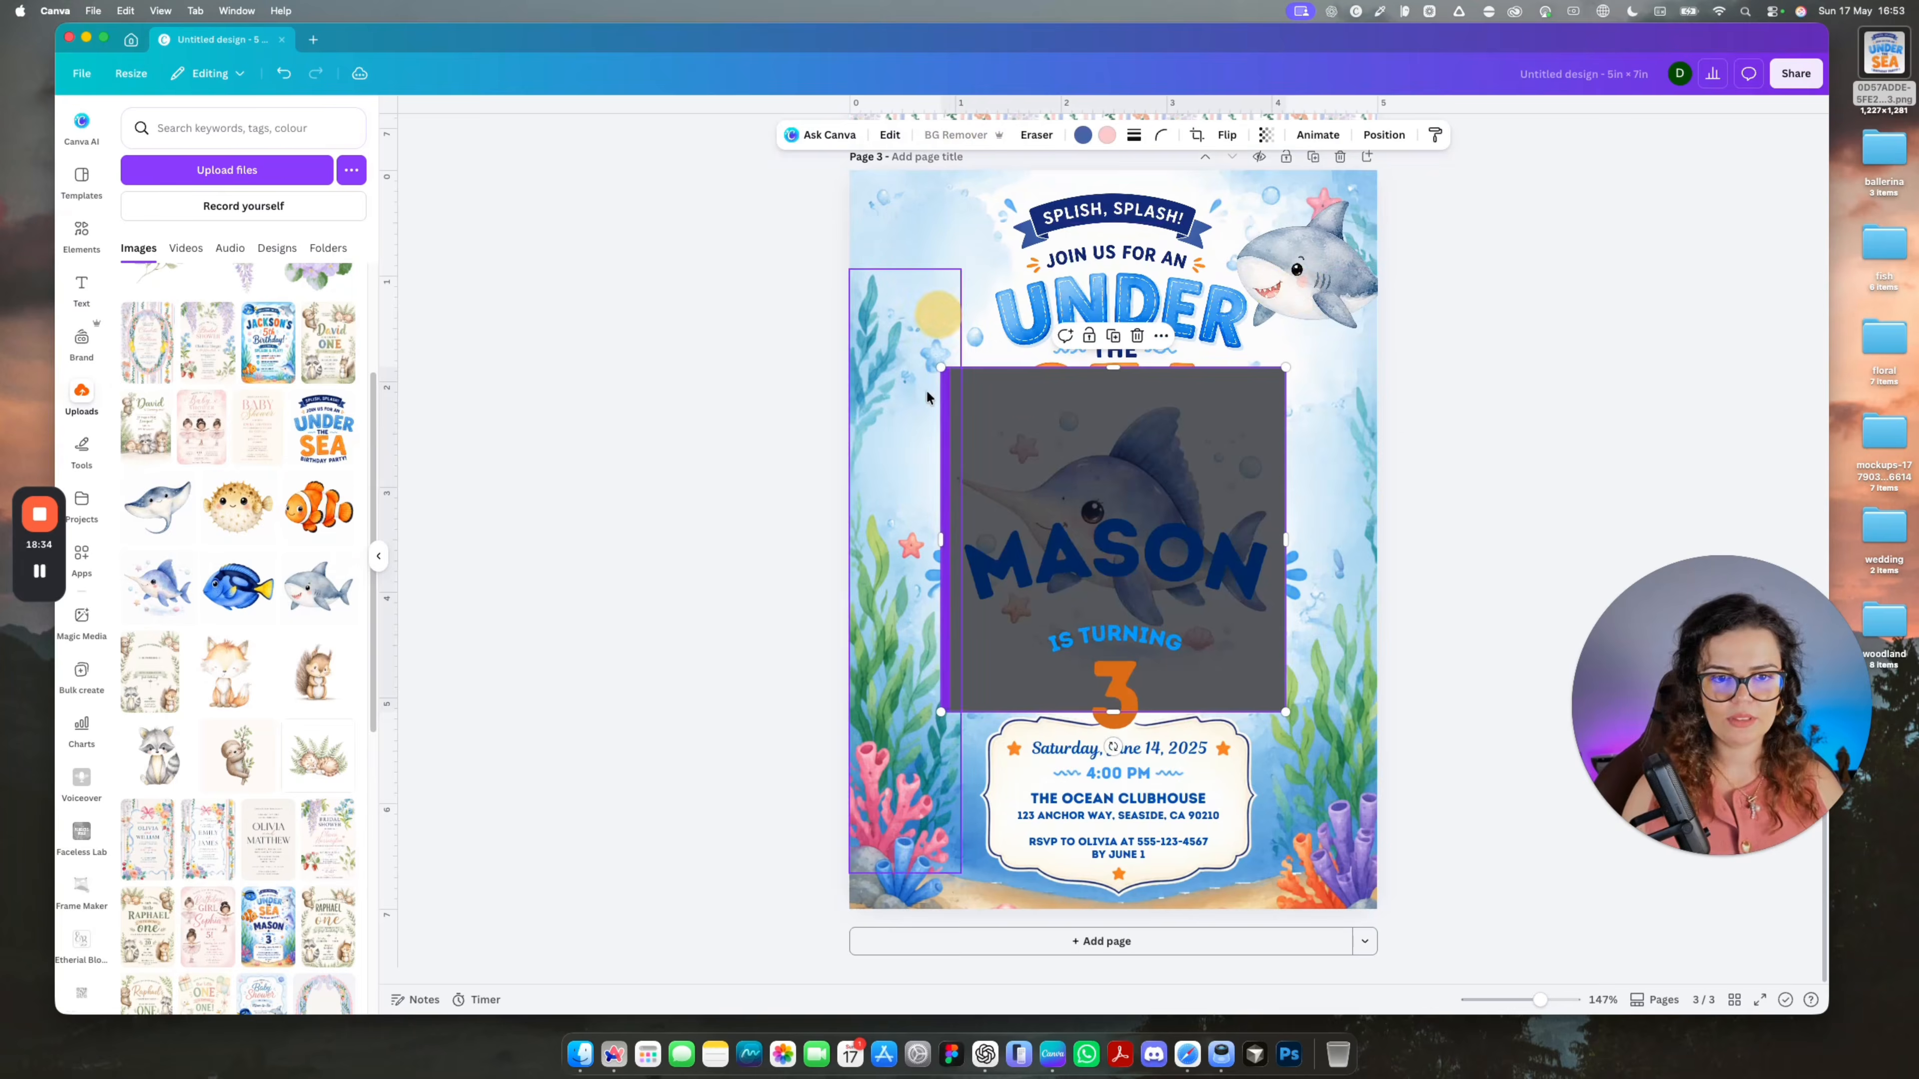
left_click_drag(936, 717, 1071, 581)
left_click_drag(1179, 469, 1325, 446)
left_click(1504, 414)
Add the uploaded clownfish, flipped horizontally without its background, scaled down at page 3's left edge beside the word SEA.
left_click(319, 506)
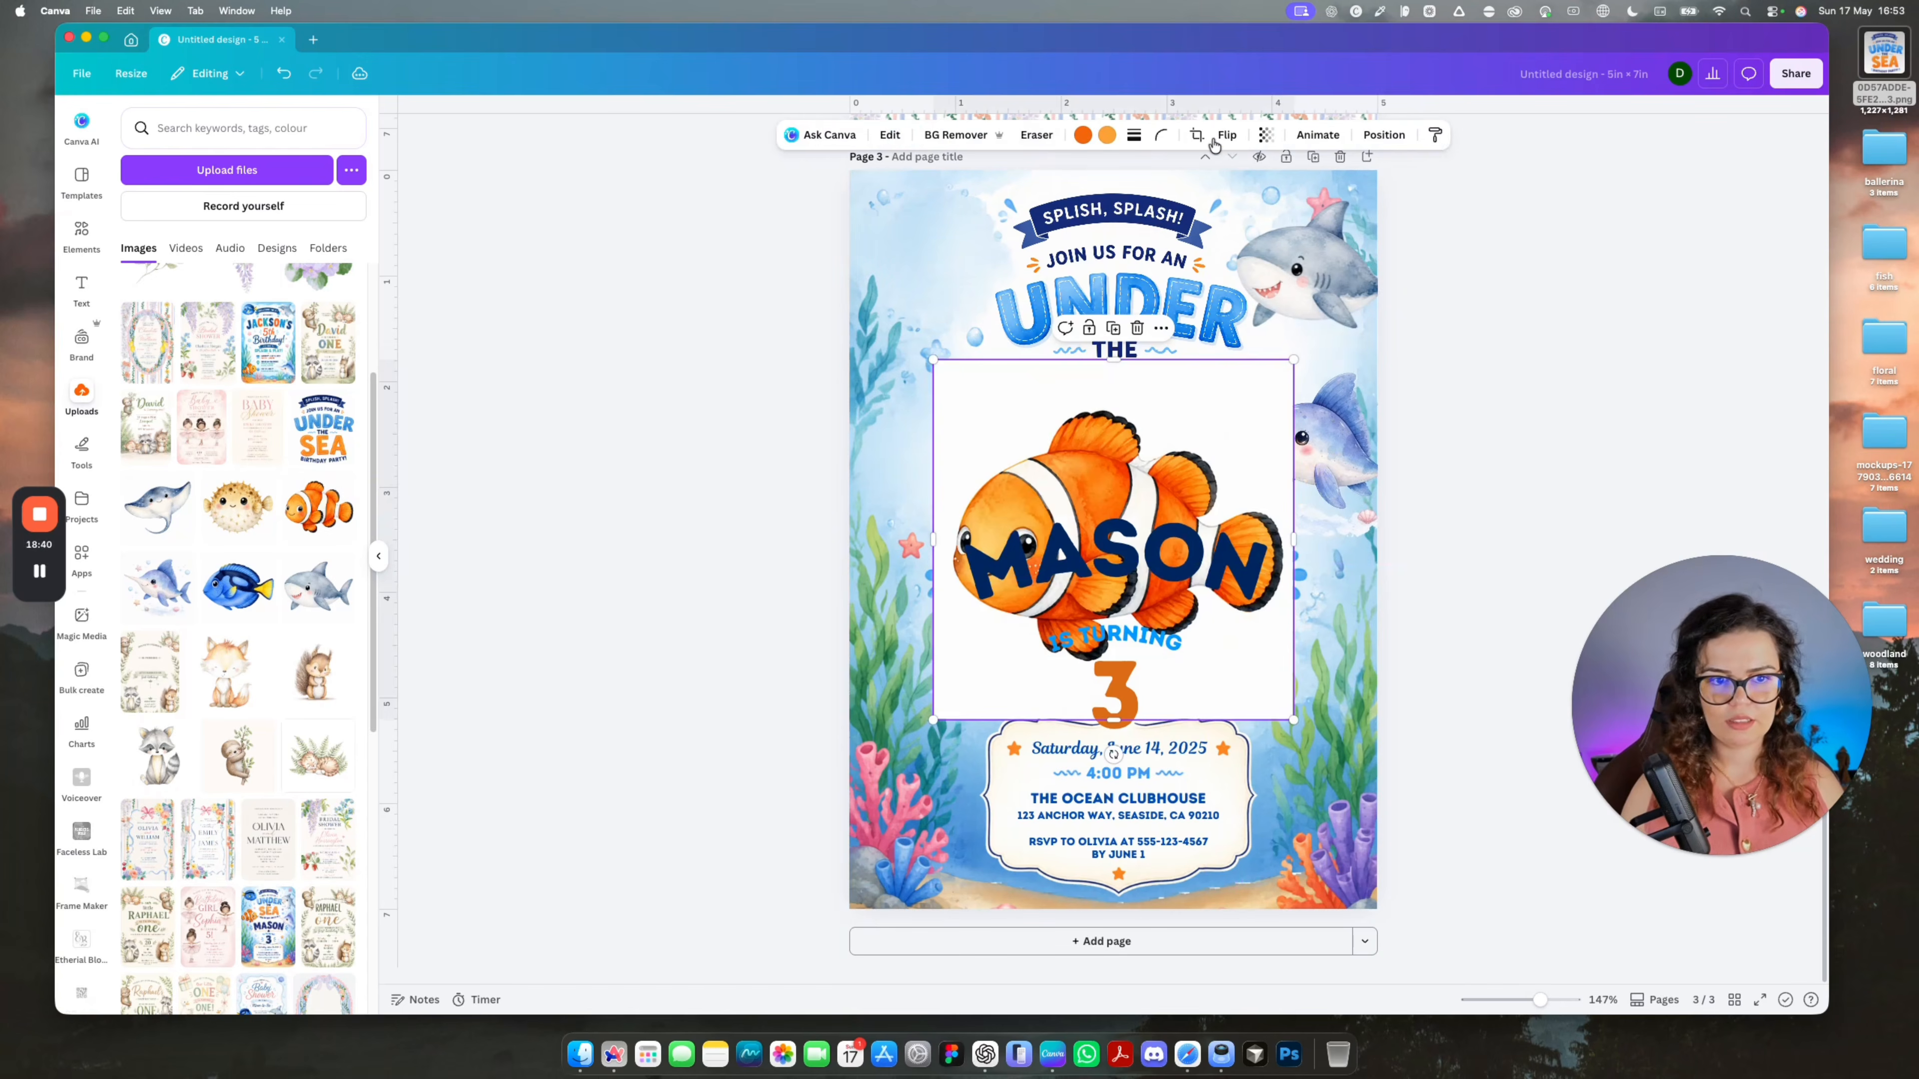
left_click(1227, 134)
left_click(1239, 174)
left_click(956, 134)
left_click_drag(1292, 361, 1103, 549)
left_click_drag(973, 683, 870, 490)
Add the uploaded blue tang, flipped horizontally without its background, scaled down in page 3's upper left corner.
left_click(238, 586)
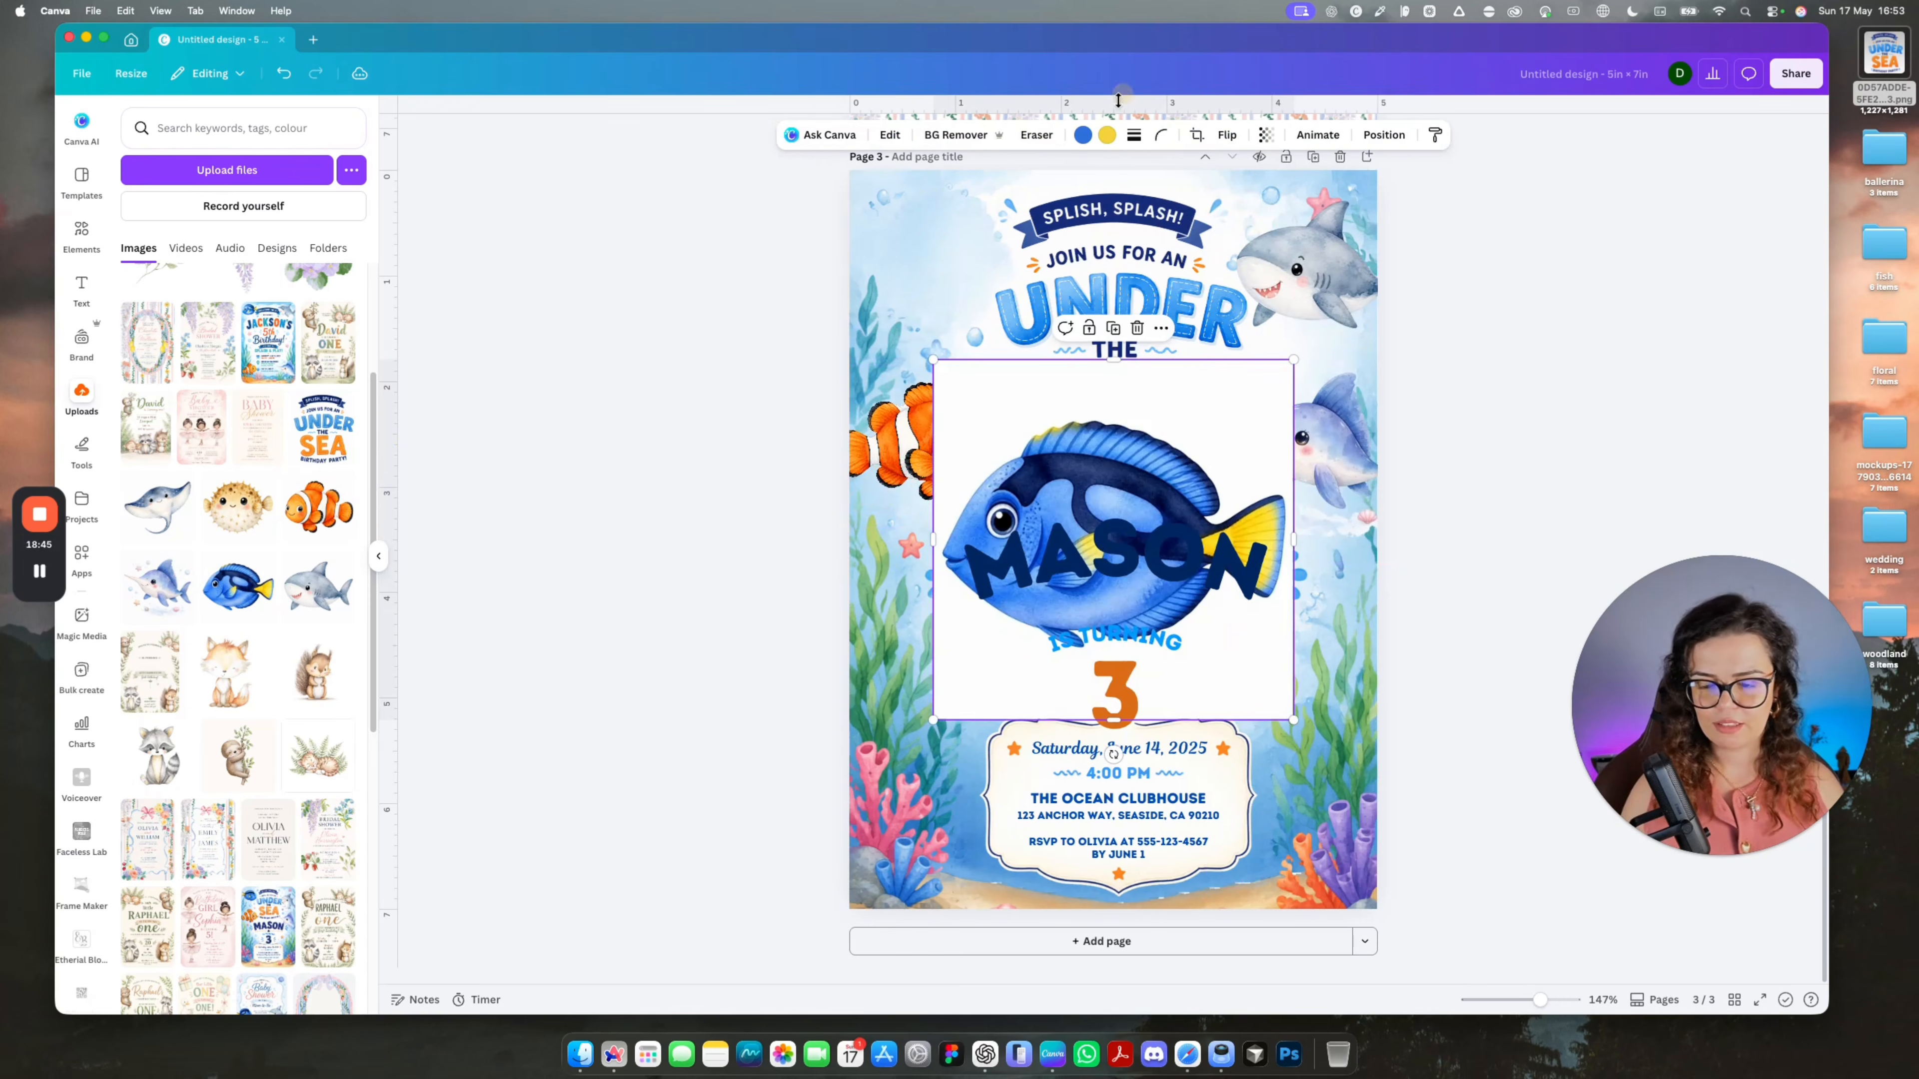
left_click(1227, 134)
left_click(1238, 174)
left_click(955, 134)
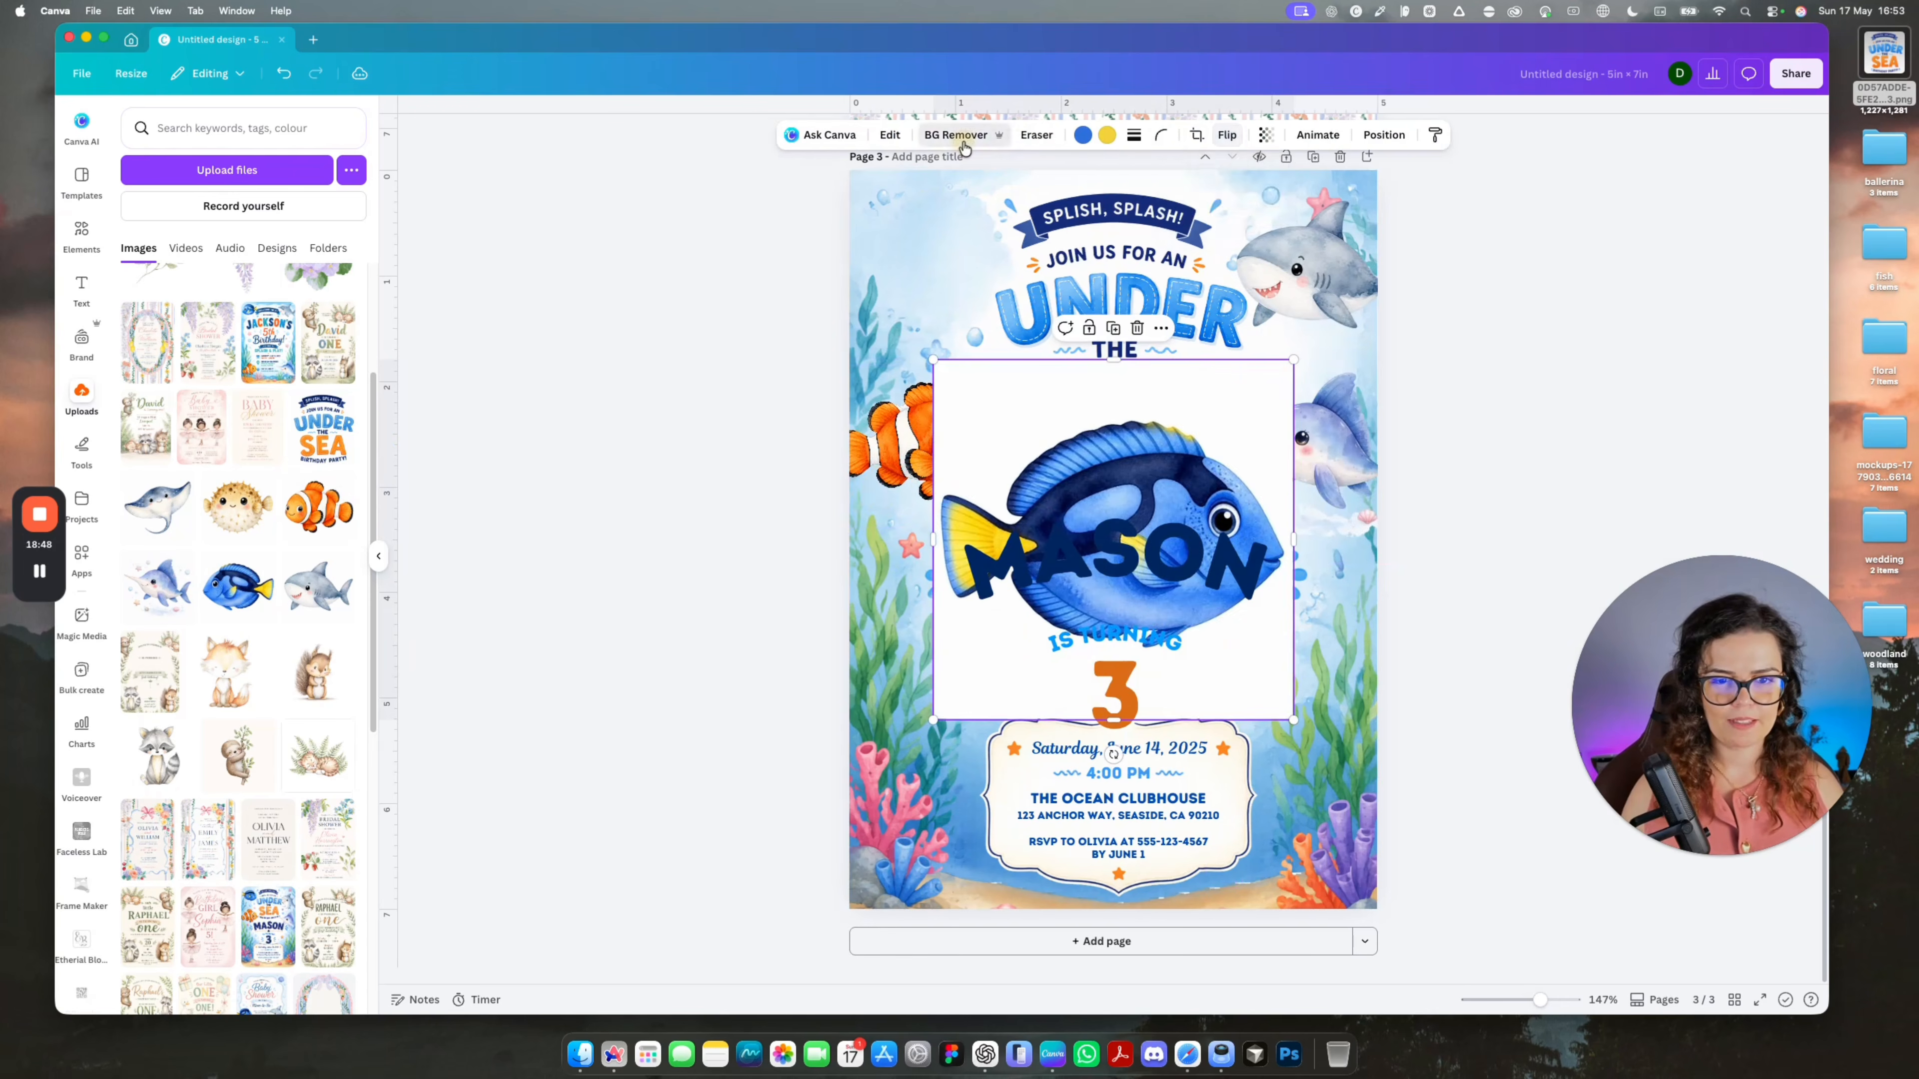
left_click_drag(1293, 720, 1113, 519)
left_click_drag(1024, 450, 917, 266)
left_click(1628, 275)
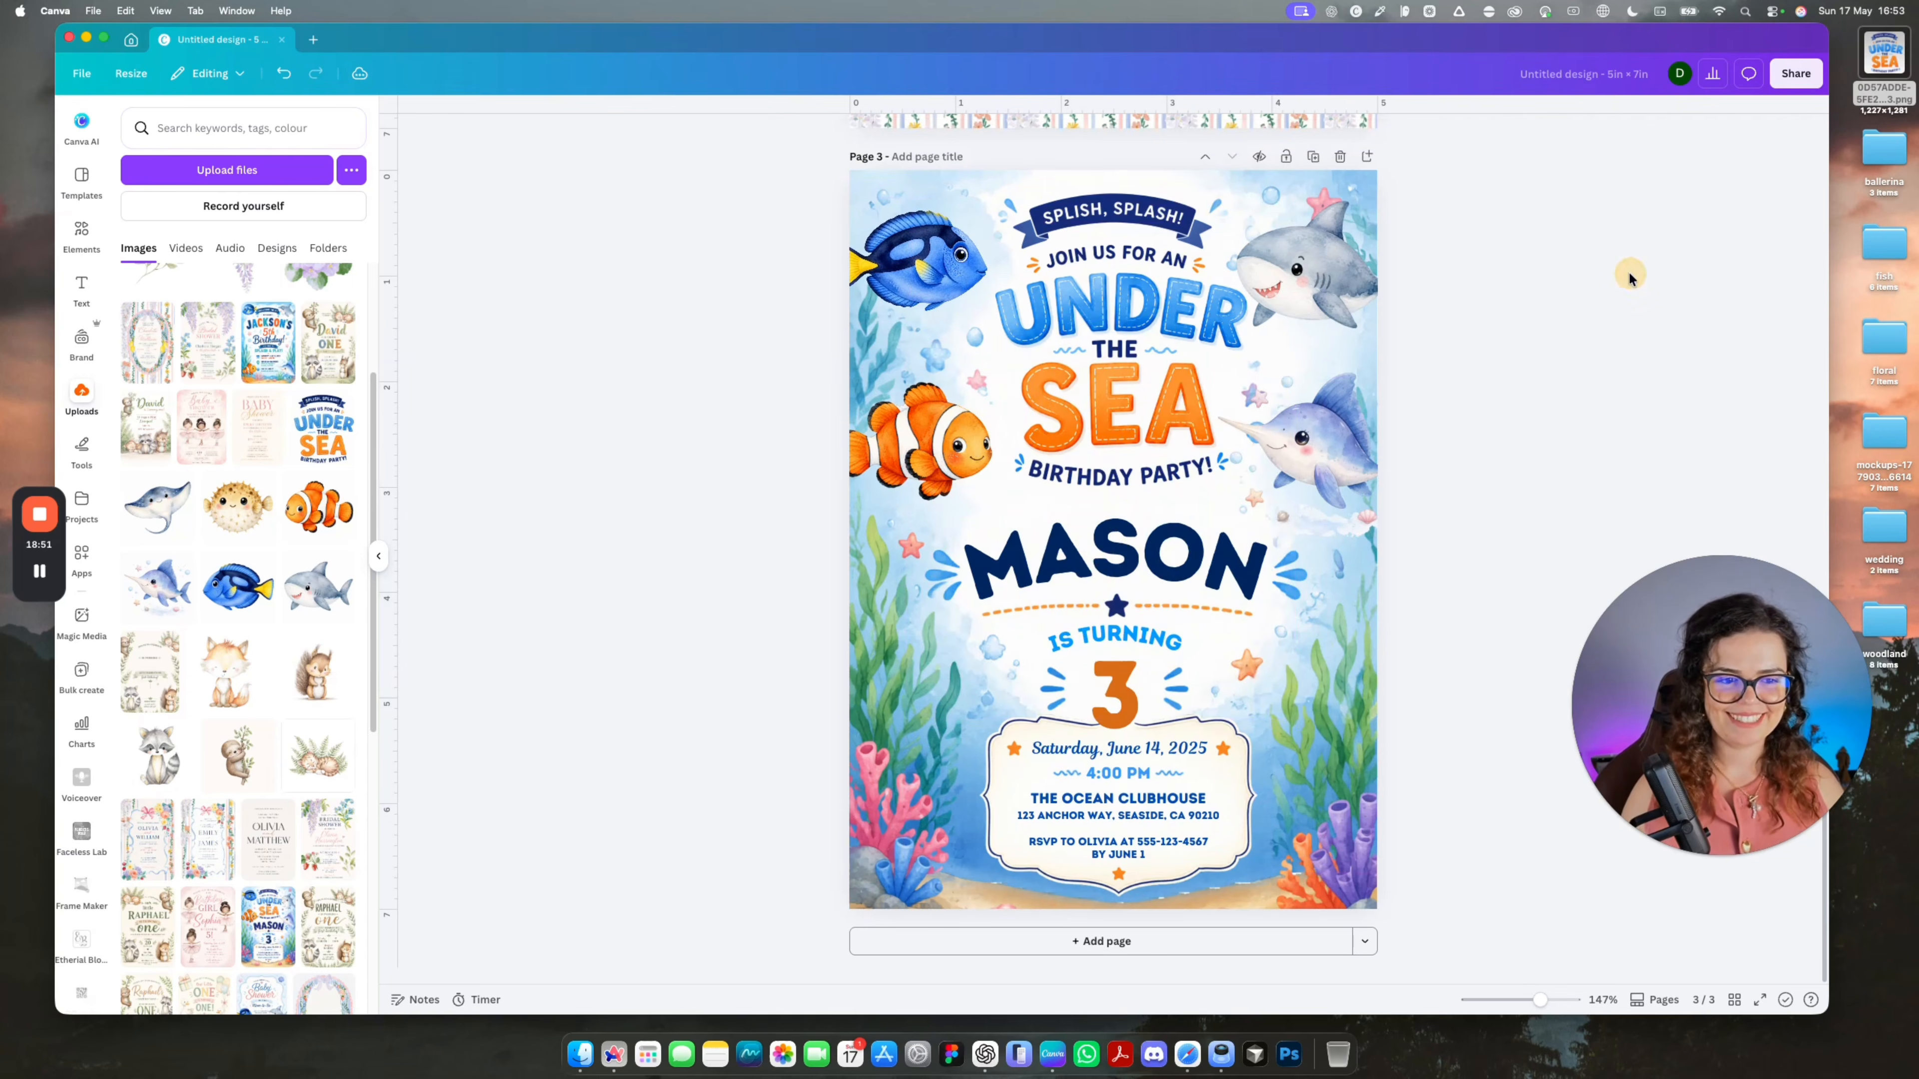
Check the editable name text on page 3 and review the finished invitations on the other pages.
left_click(986, 569)
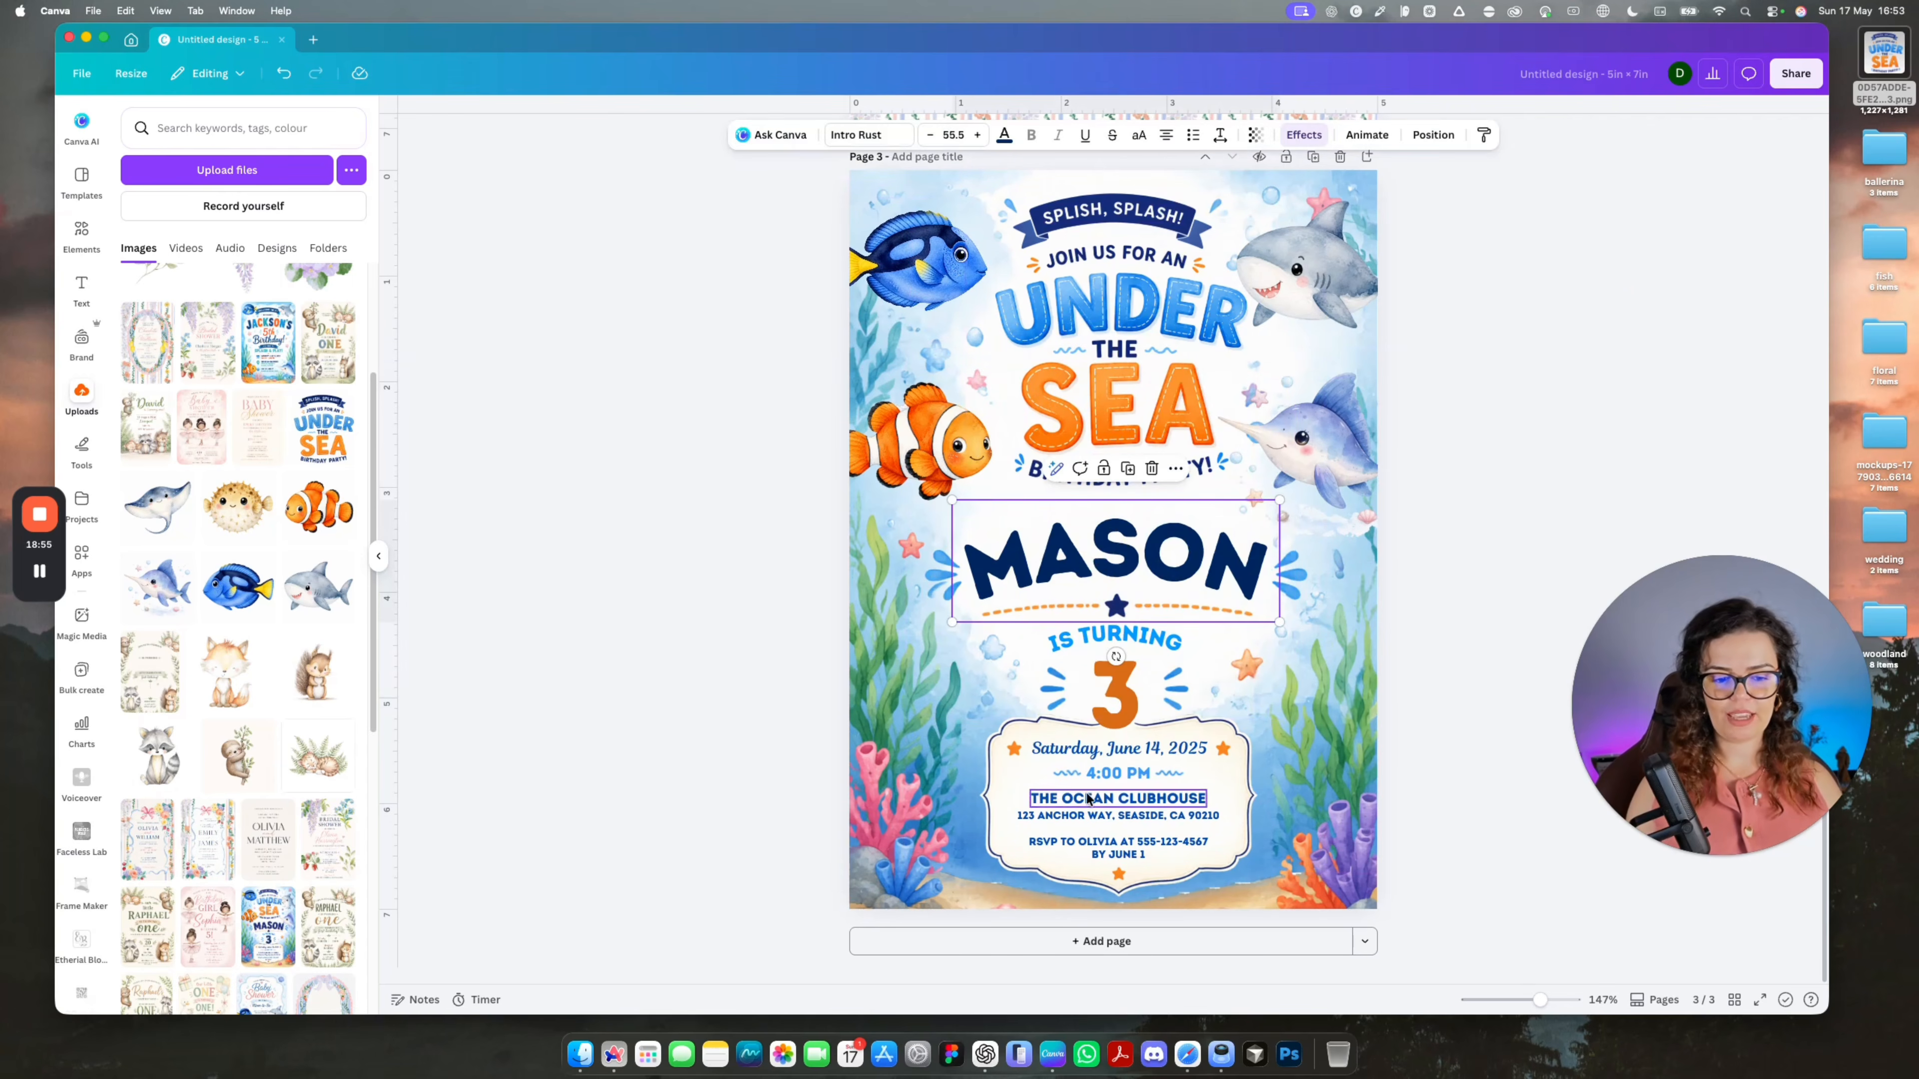
left_click(1466, 302)
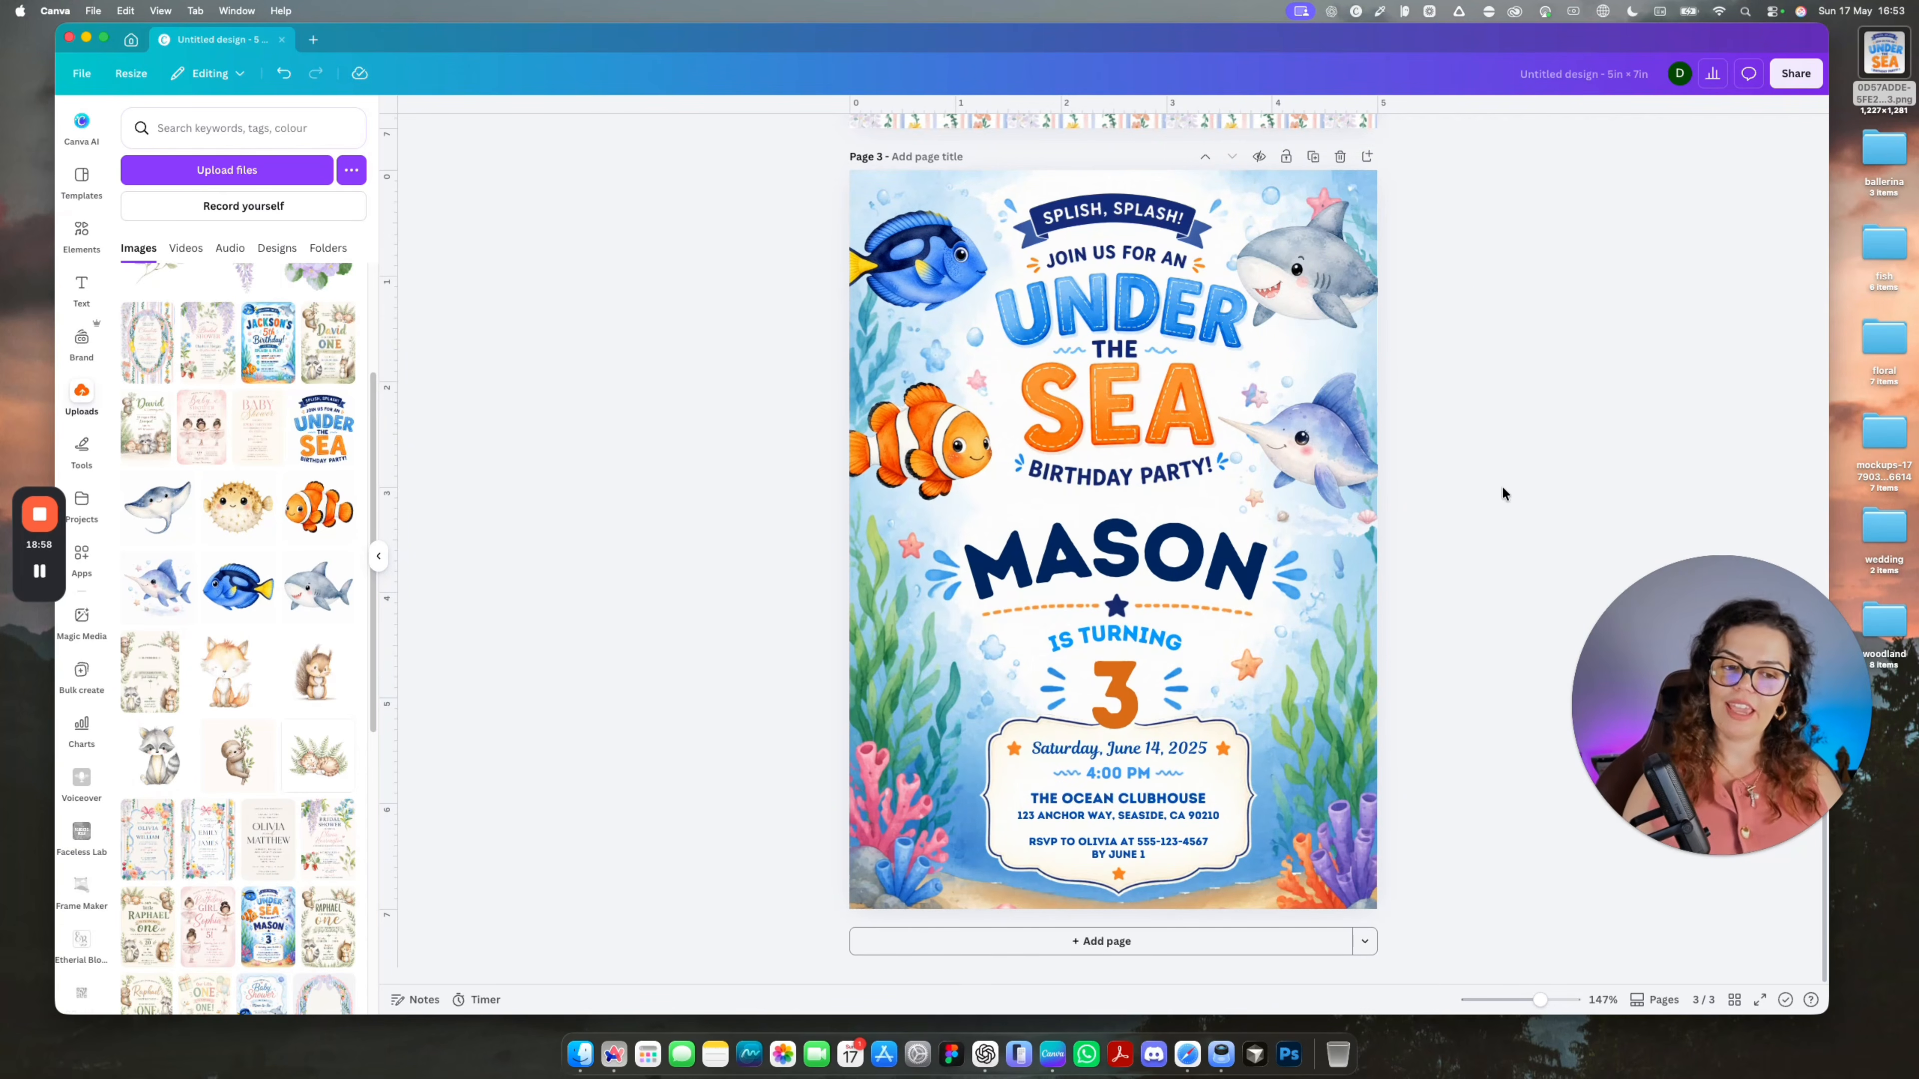
scroll(1418, 597, "up", 10)
scroll(1414, 617, "up", 5)
scroll(1355, 735, "down", 15)
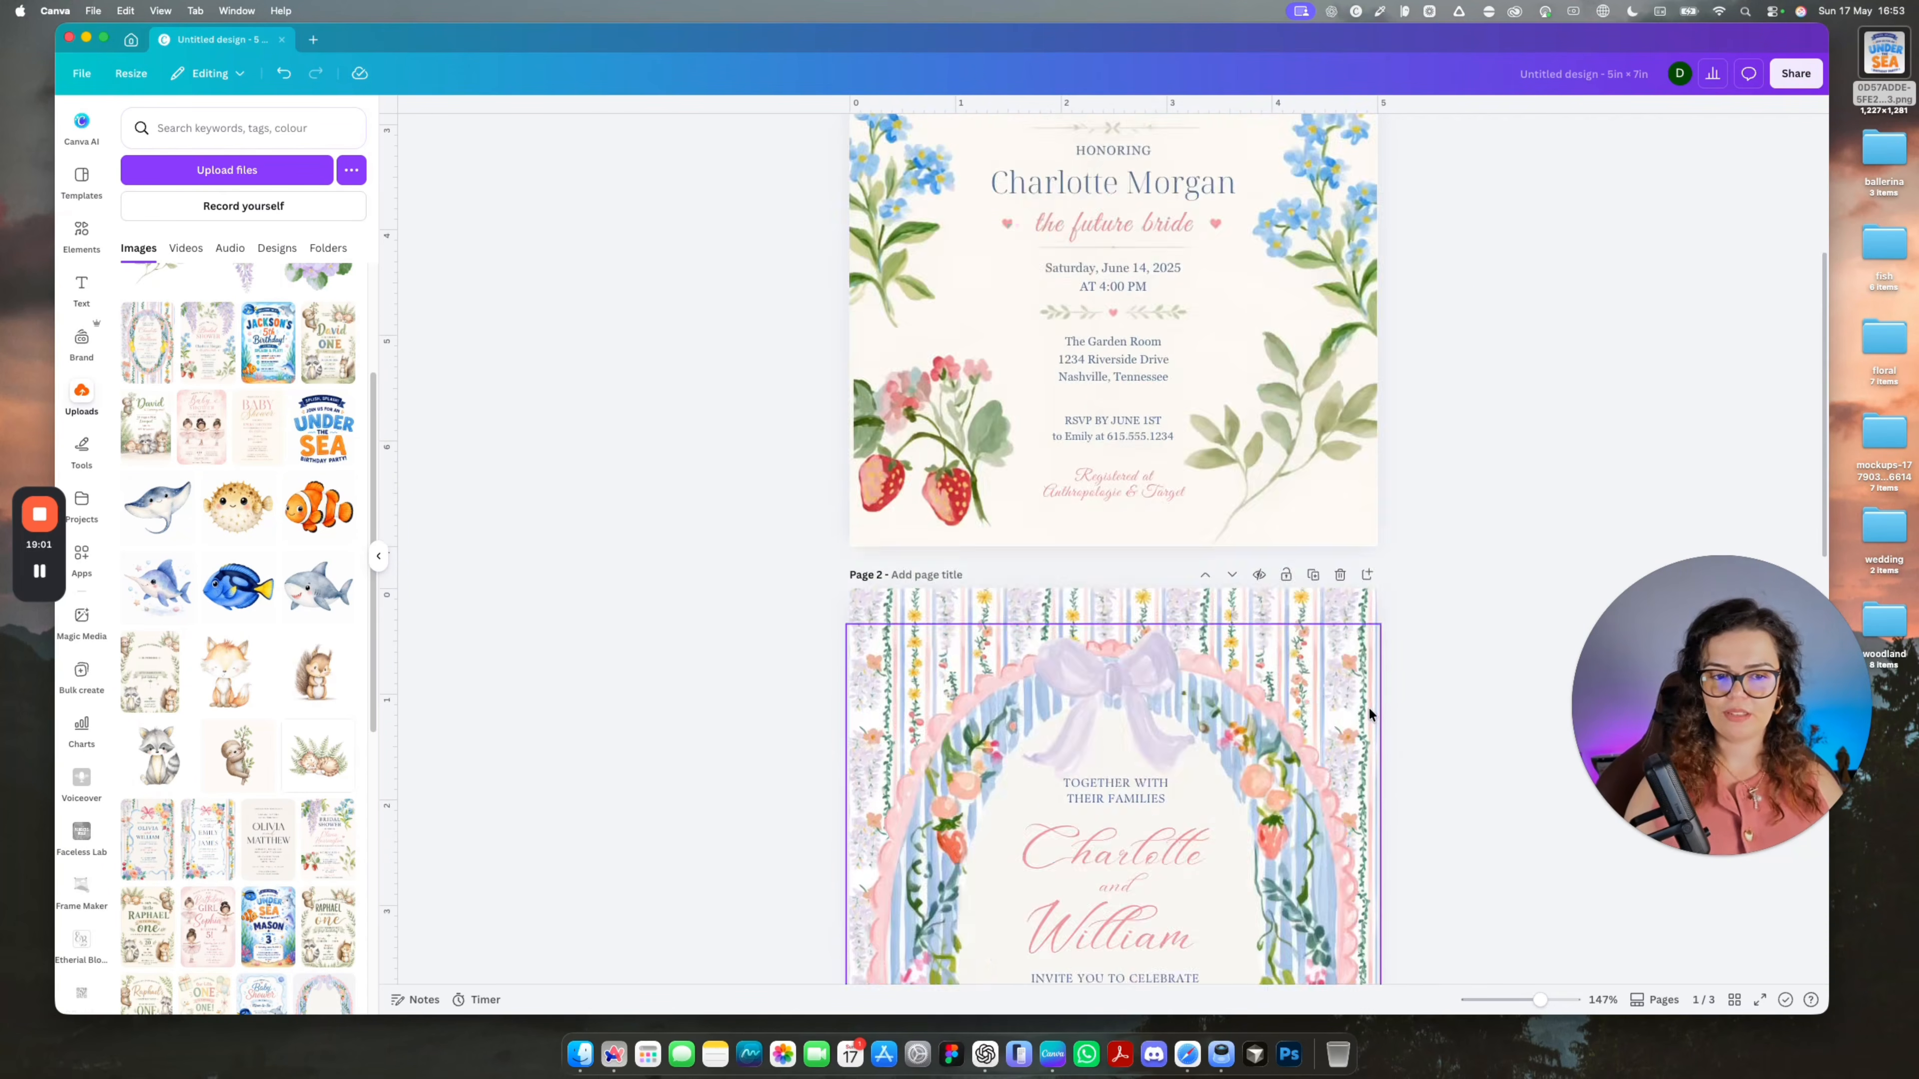
scroll(1390, 722, "up", 15)
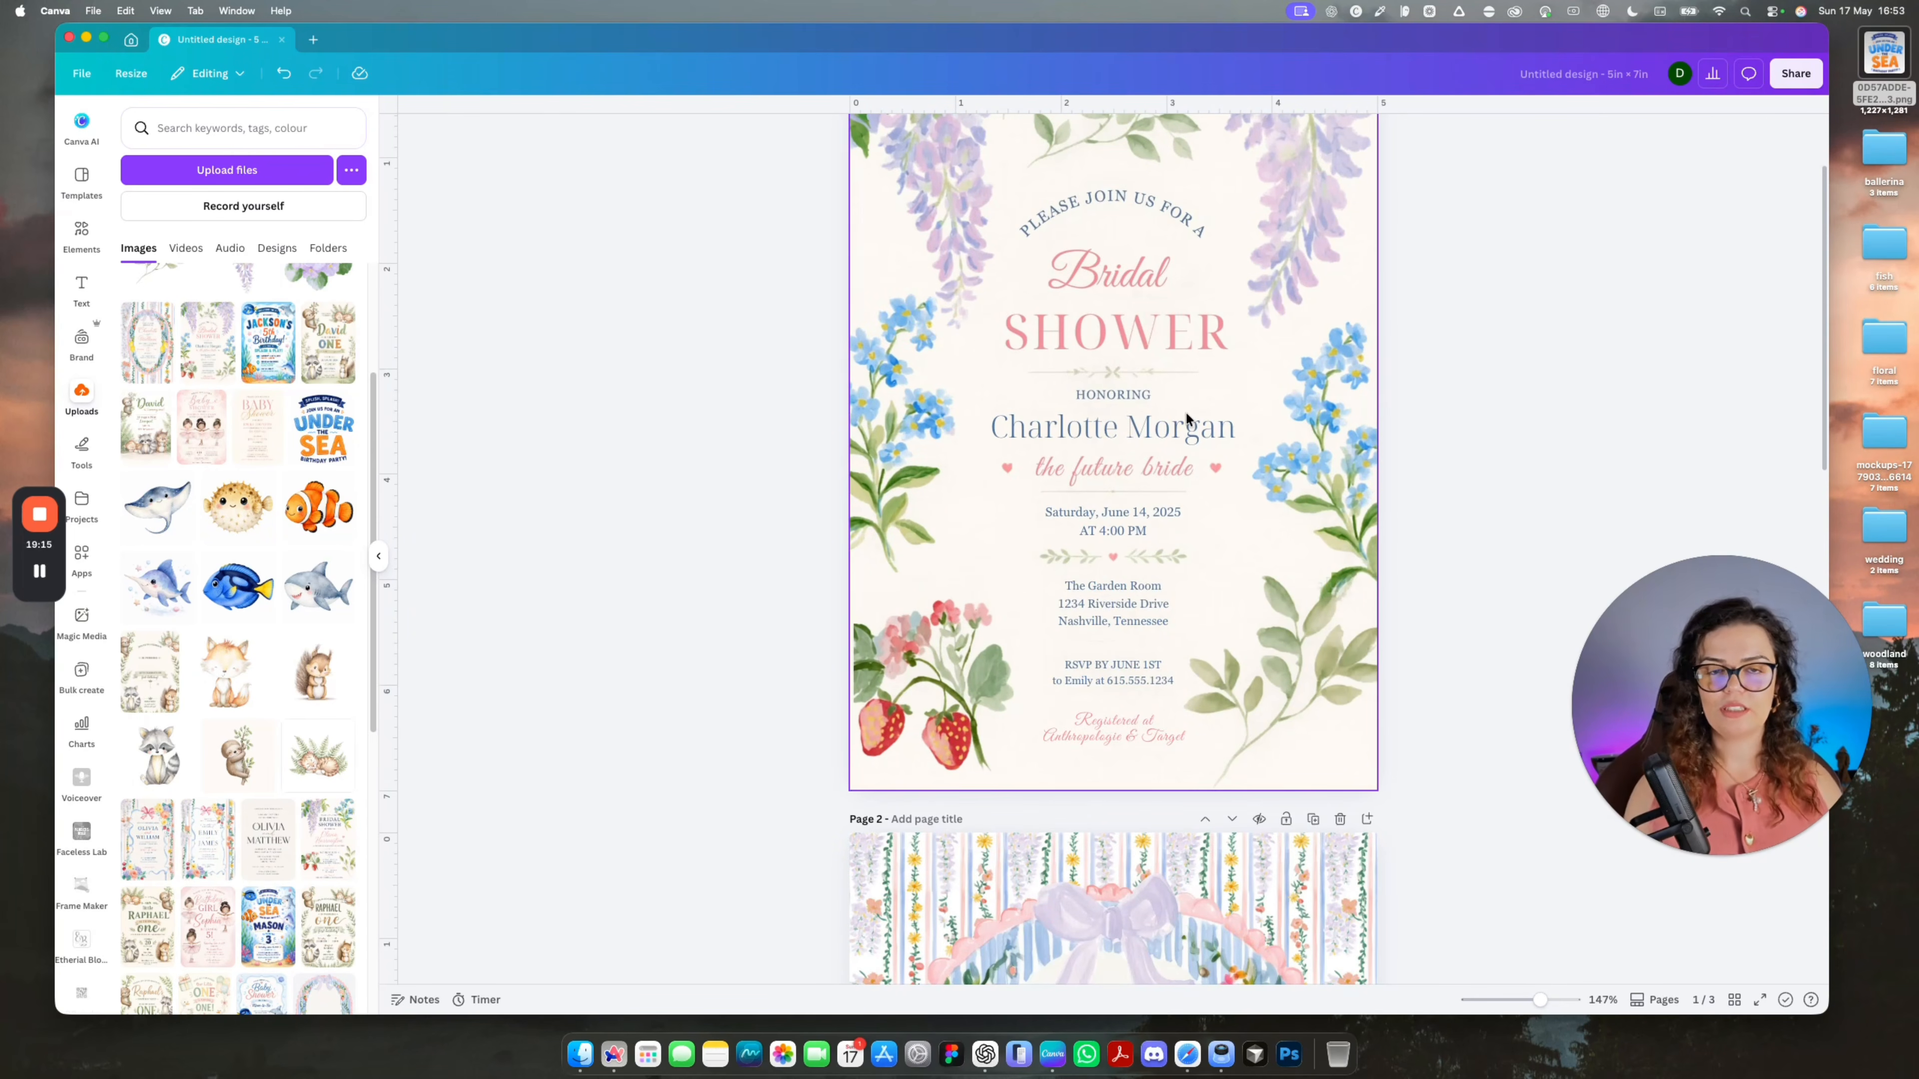
Switch to the Arc browser and view The AI Creator Lab's Classroom modules, returning to the Community feed.
left_click(610, 1061)
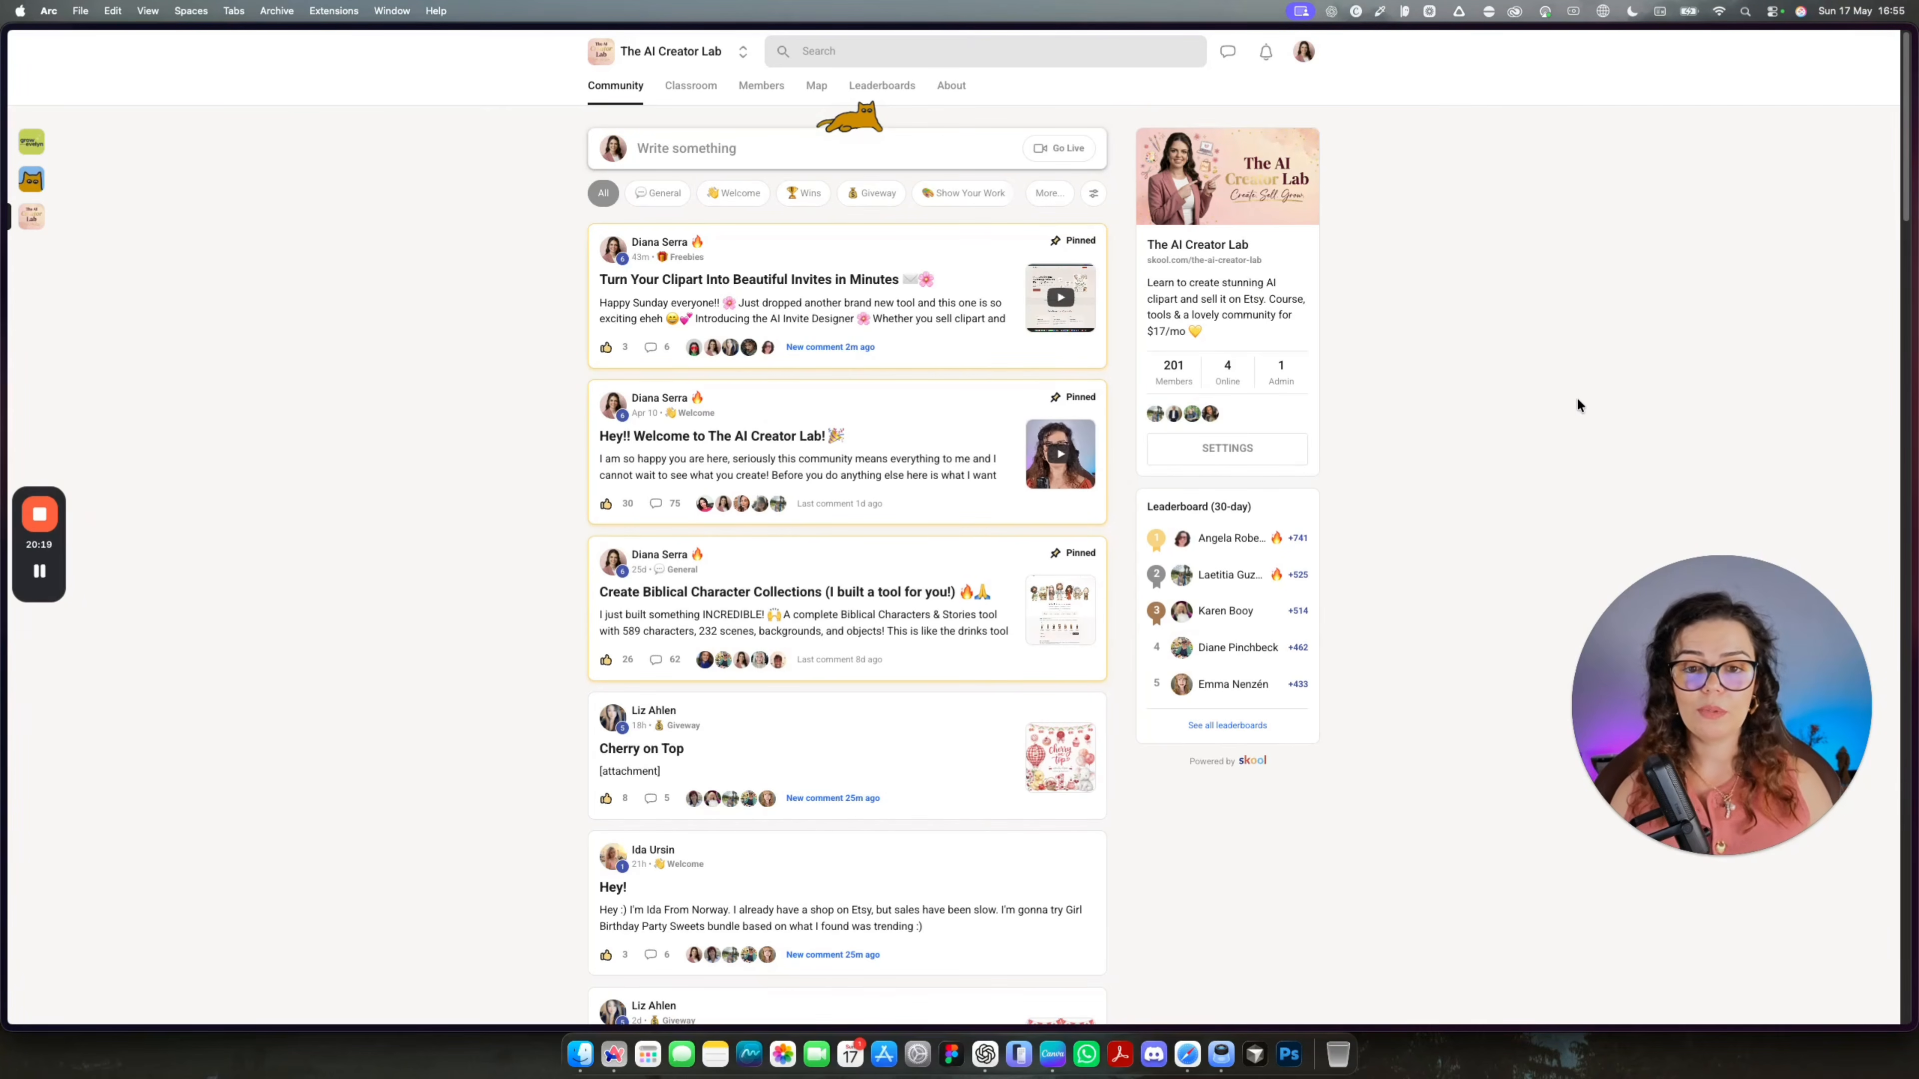
left_click(691, 85)
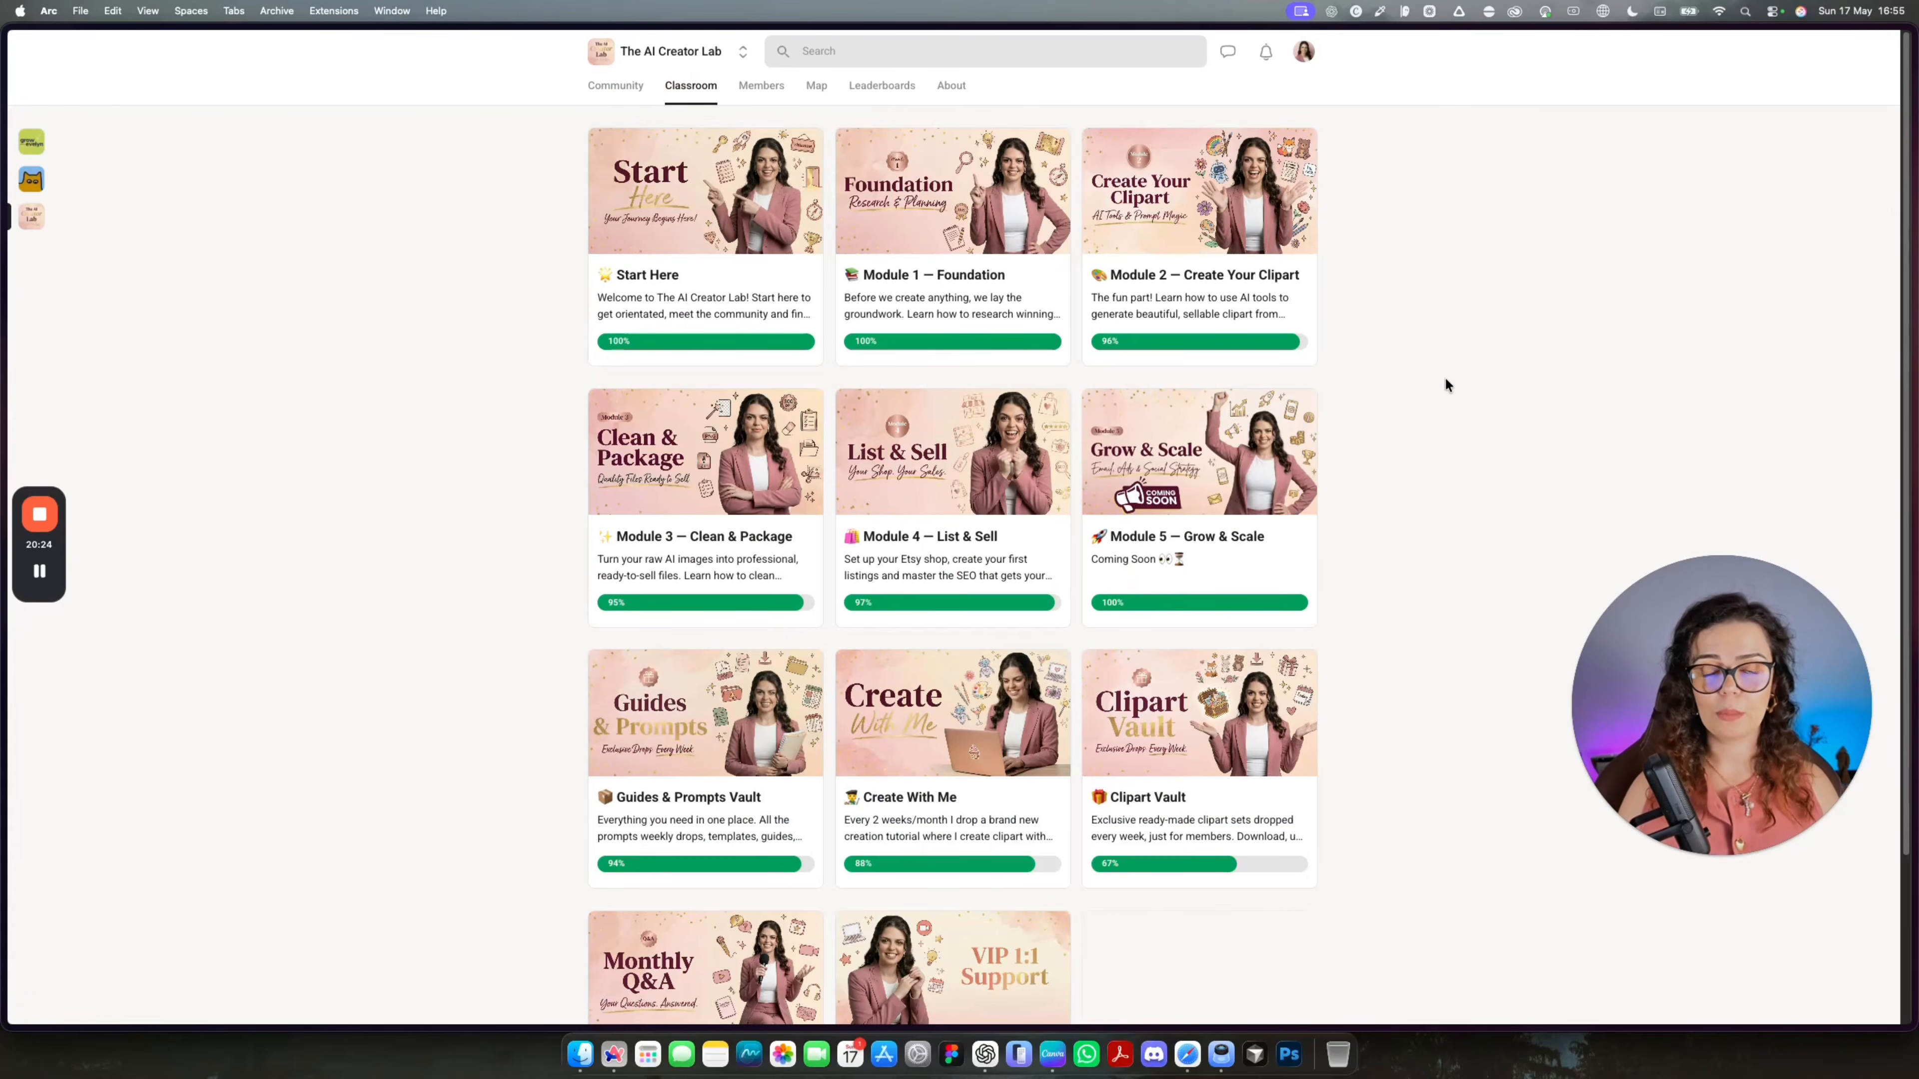
left_click(616, 86)
mouse_move(5, 249)
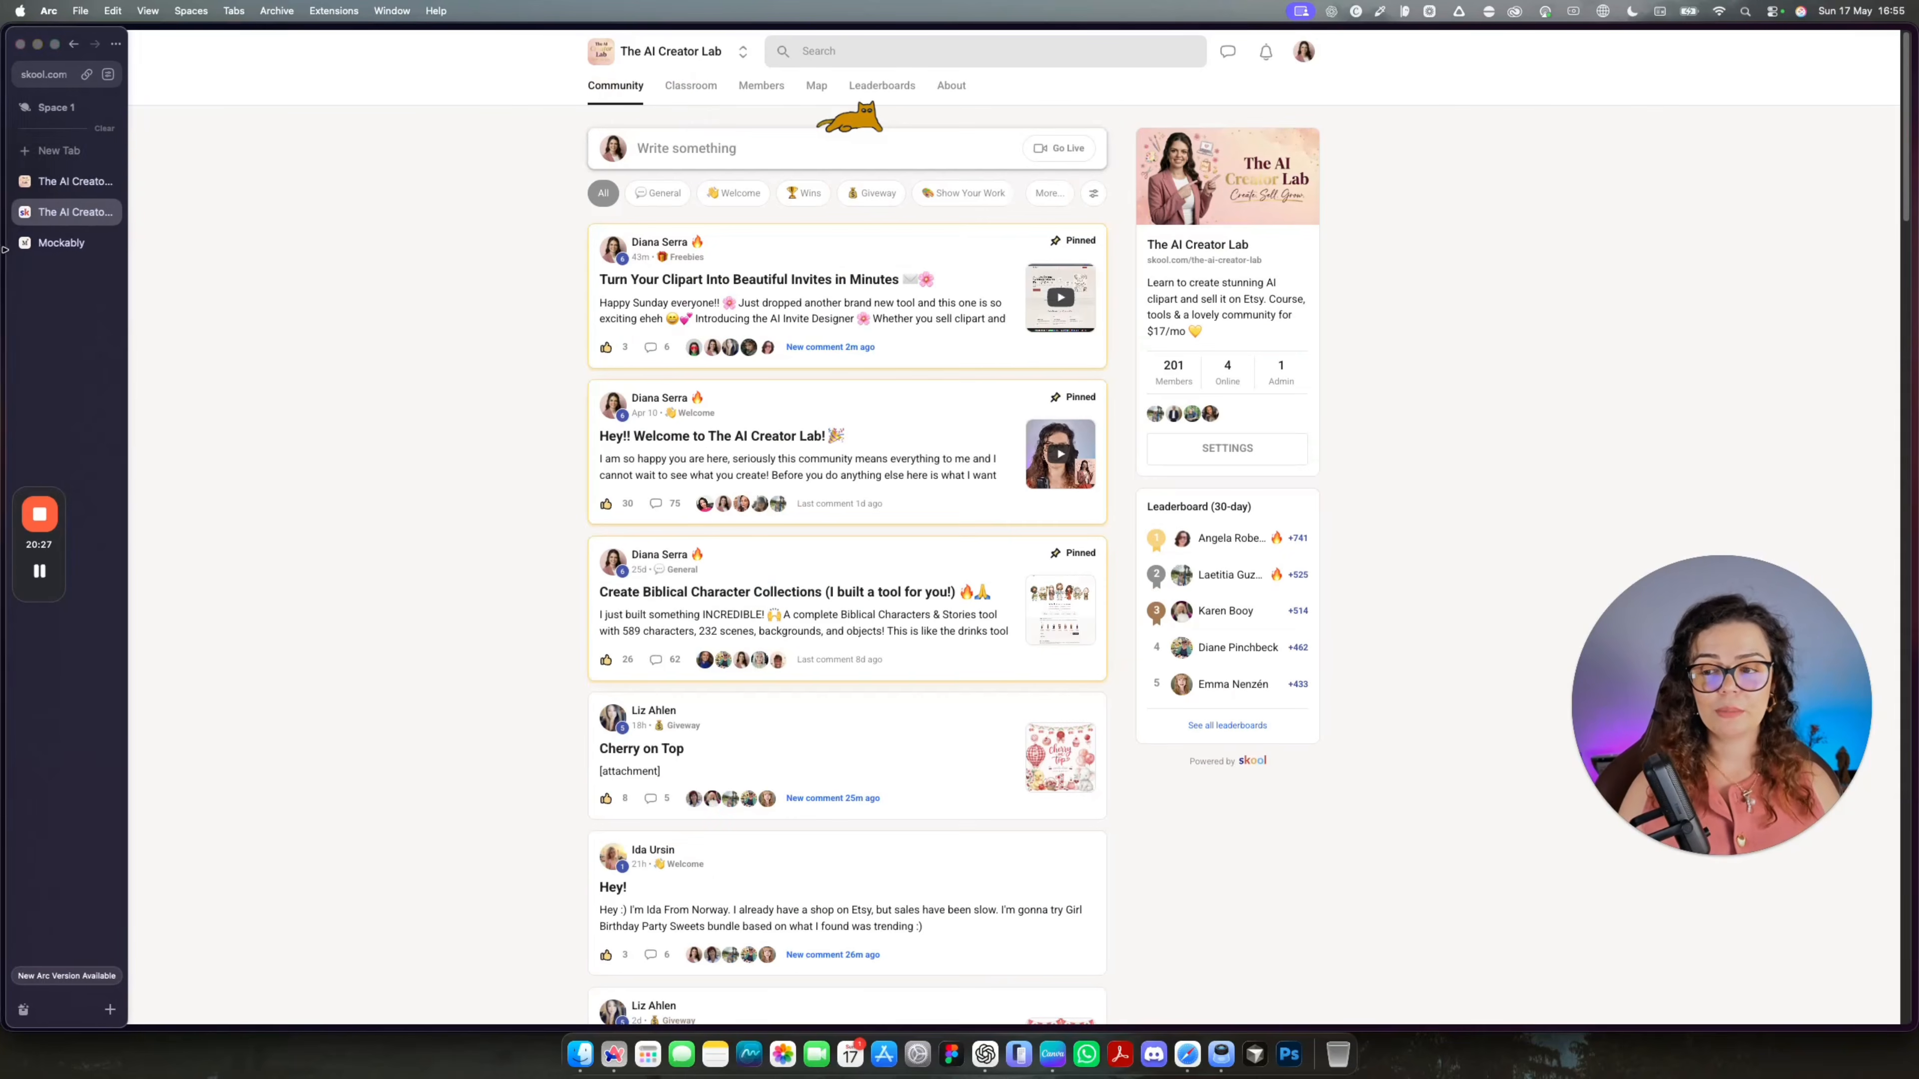
Open the AI Creator Lab member tools page and view the Drinks Collection Selector and Biblical Characters & Stories tools.
left_click(72, 181)
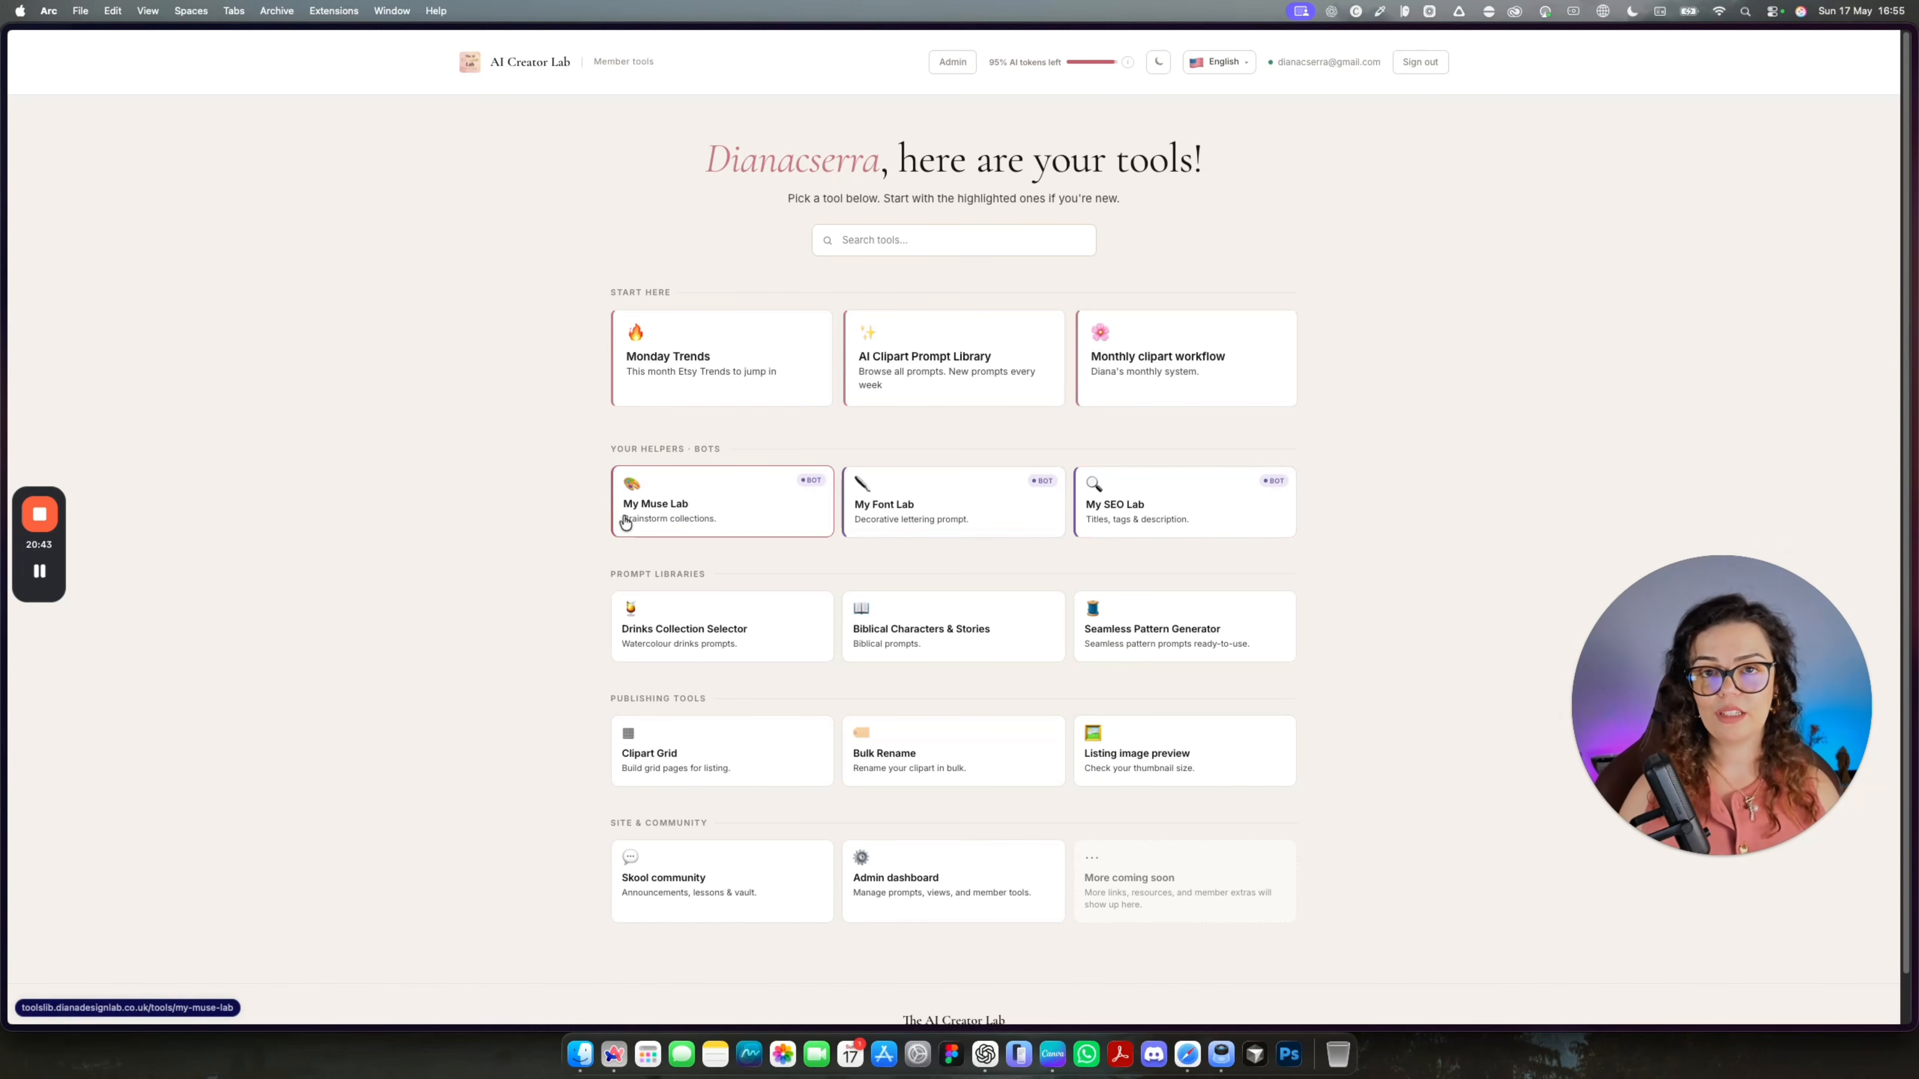
scroll(598, 561, "down", 2)
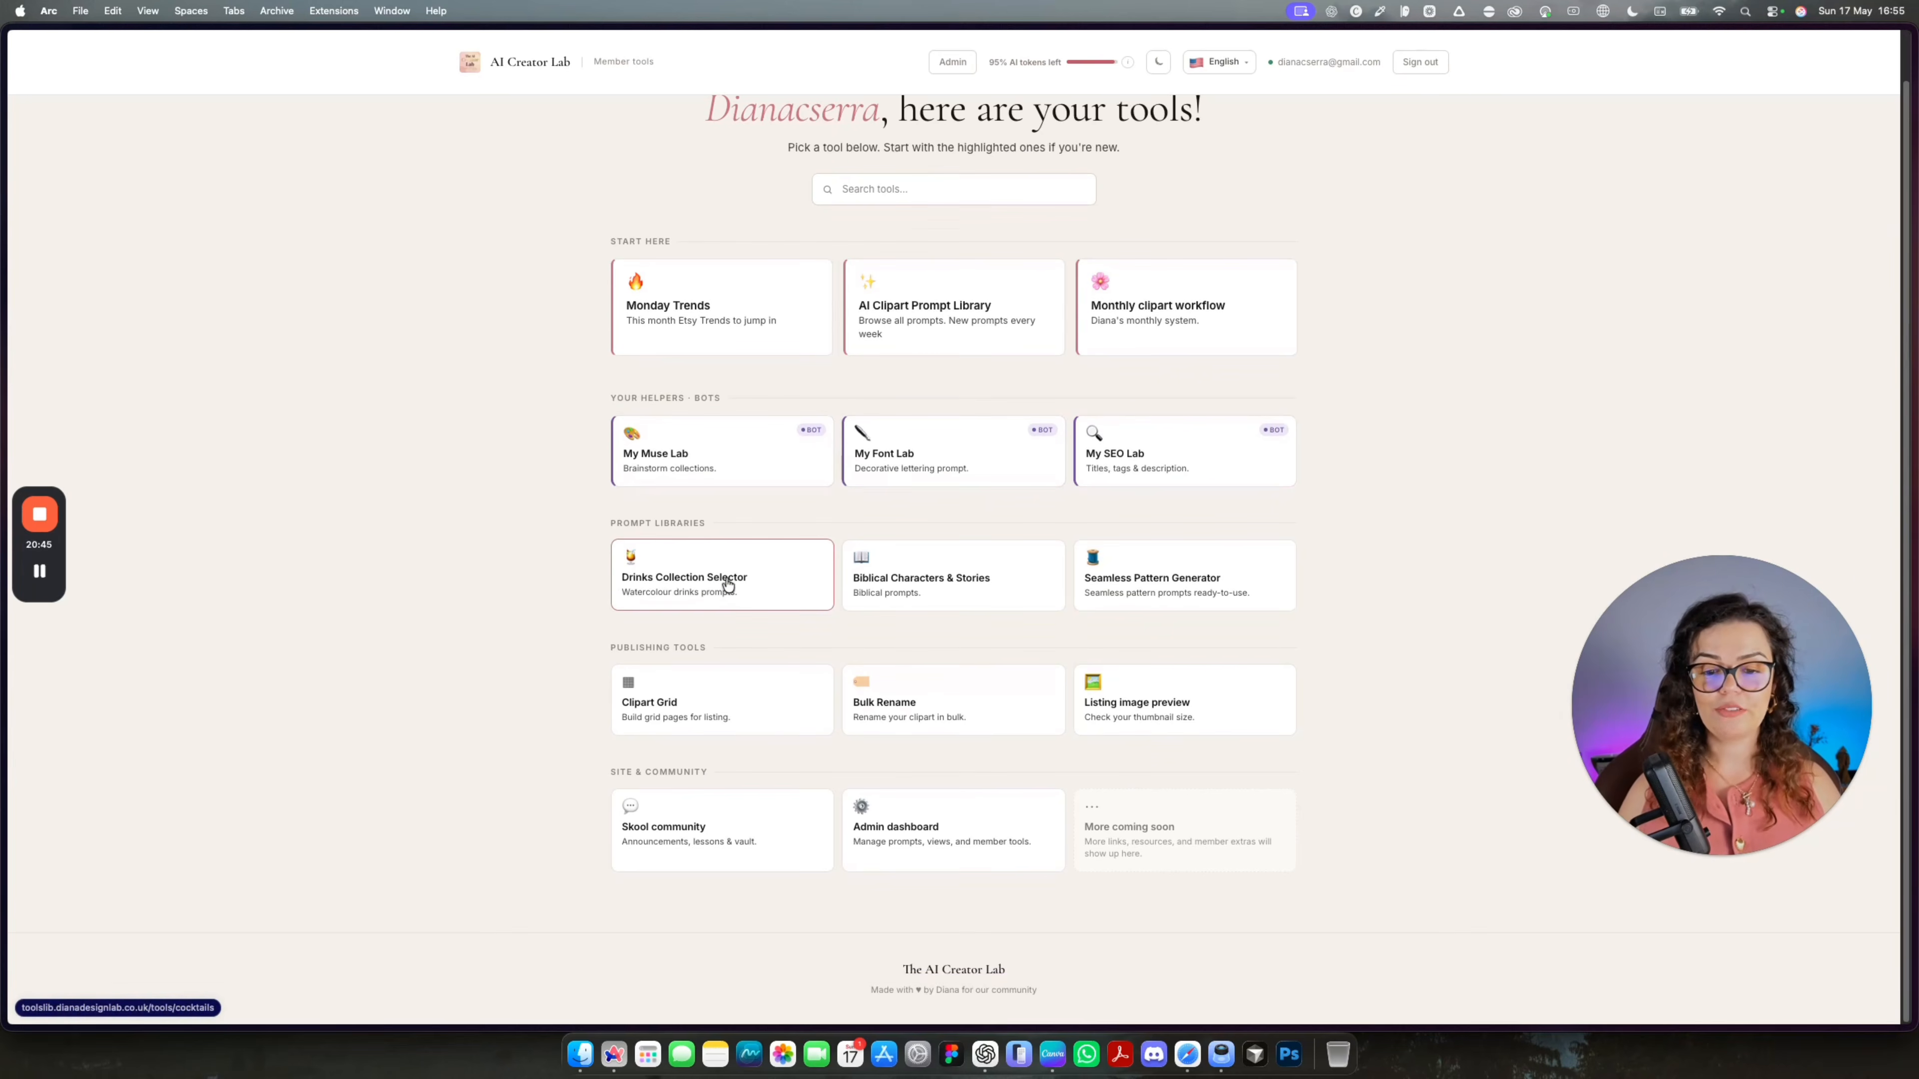
left_click(726, 589)
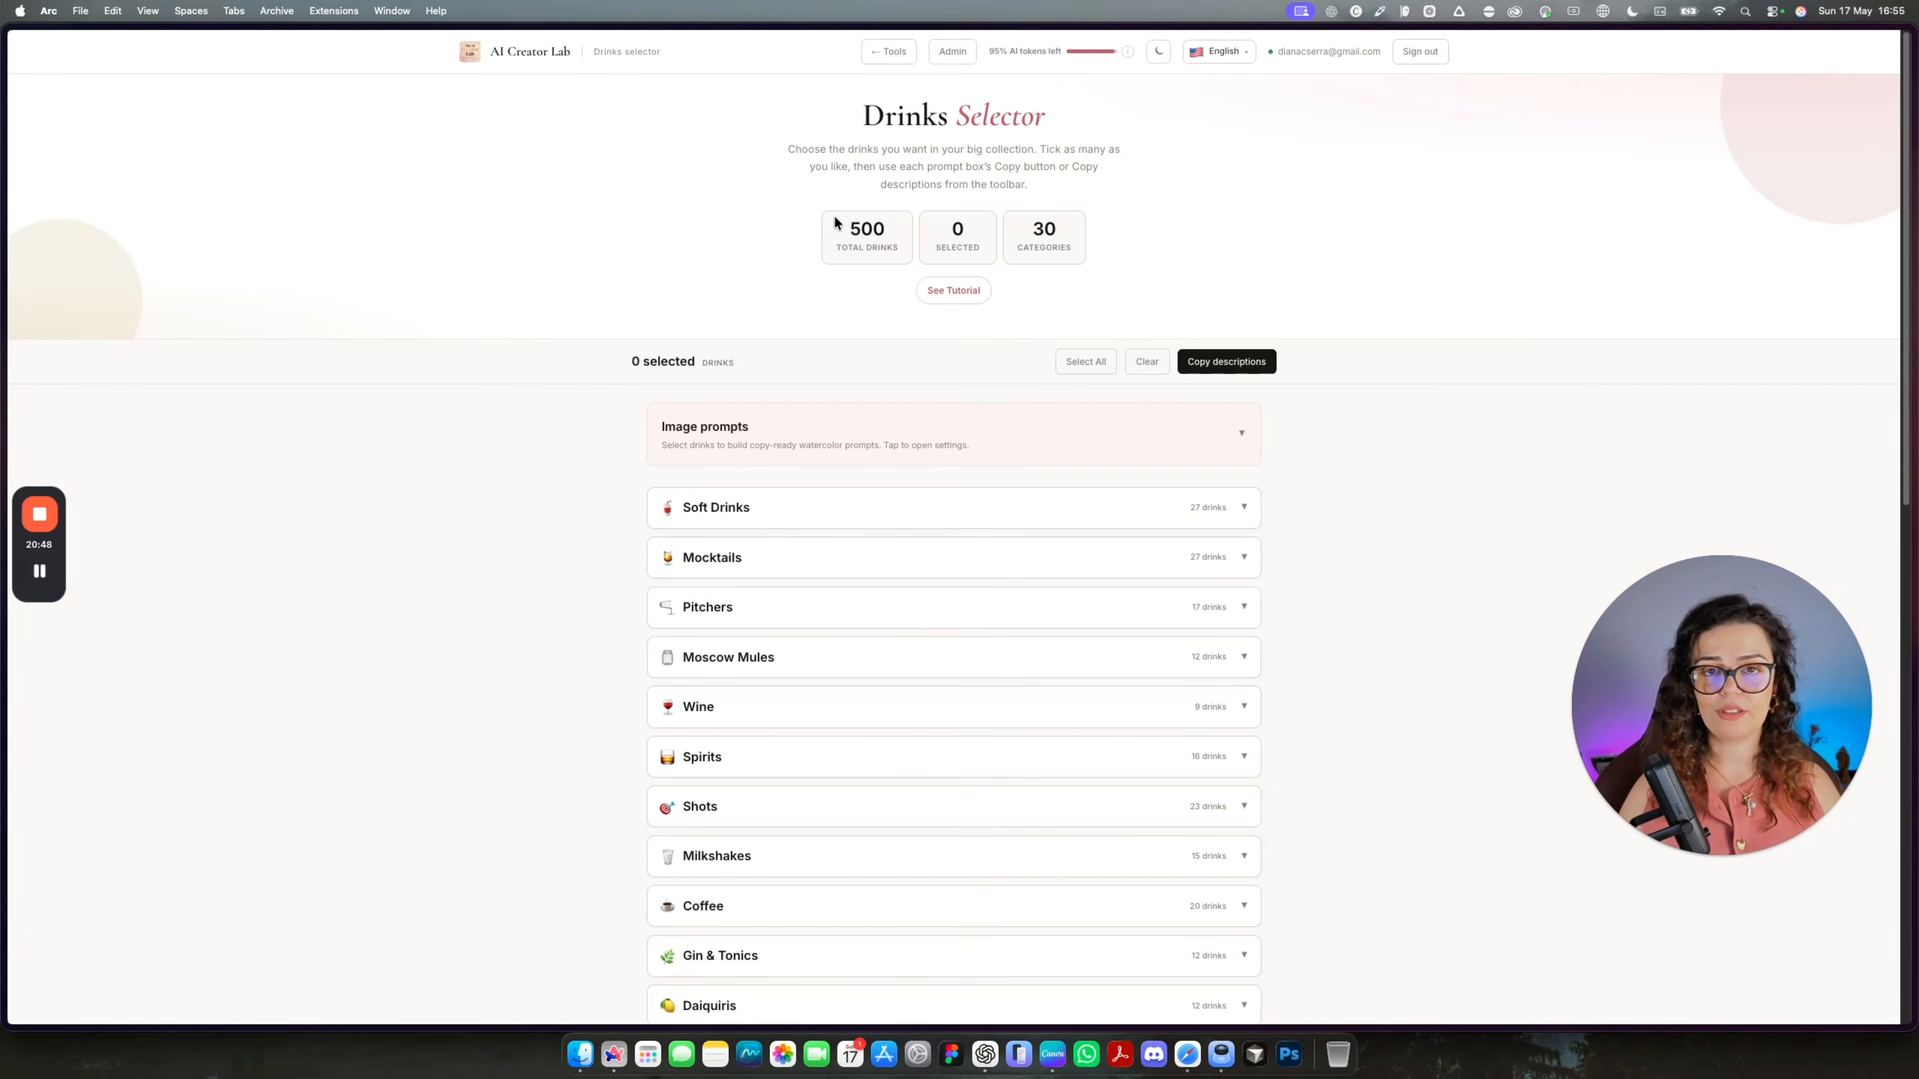
left_click(74, 43)
left_click(984, 562)
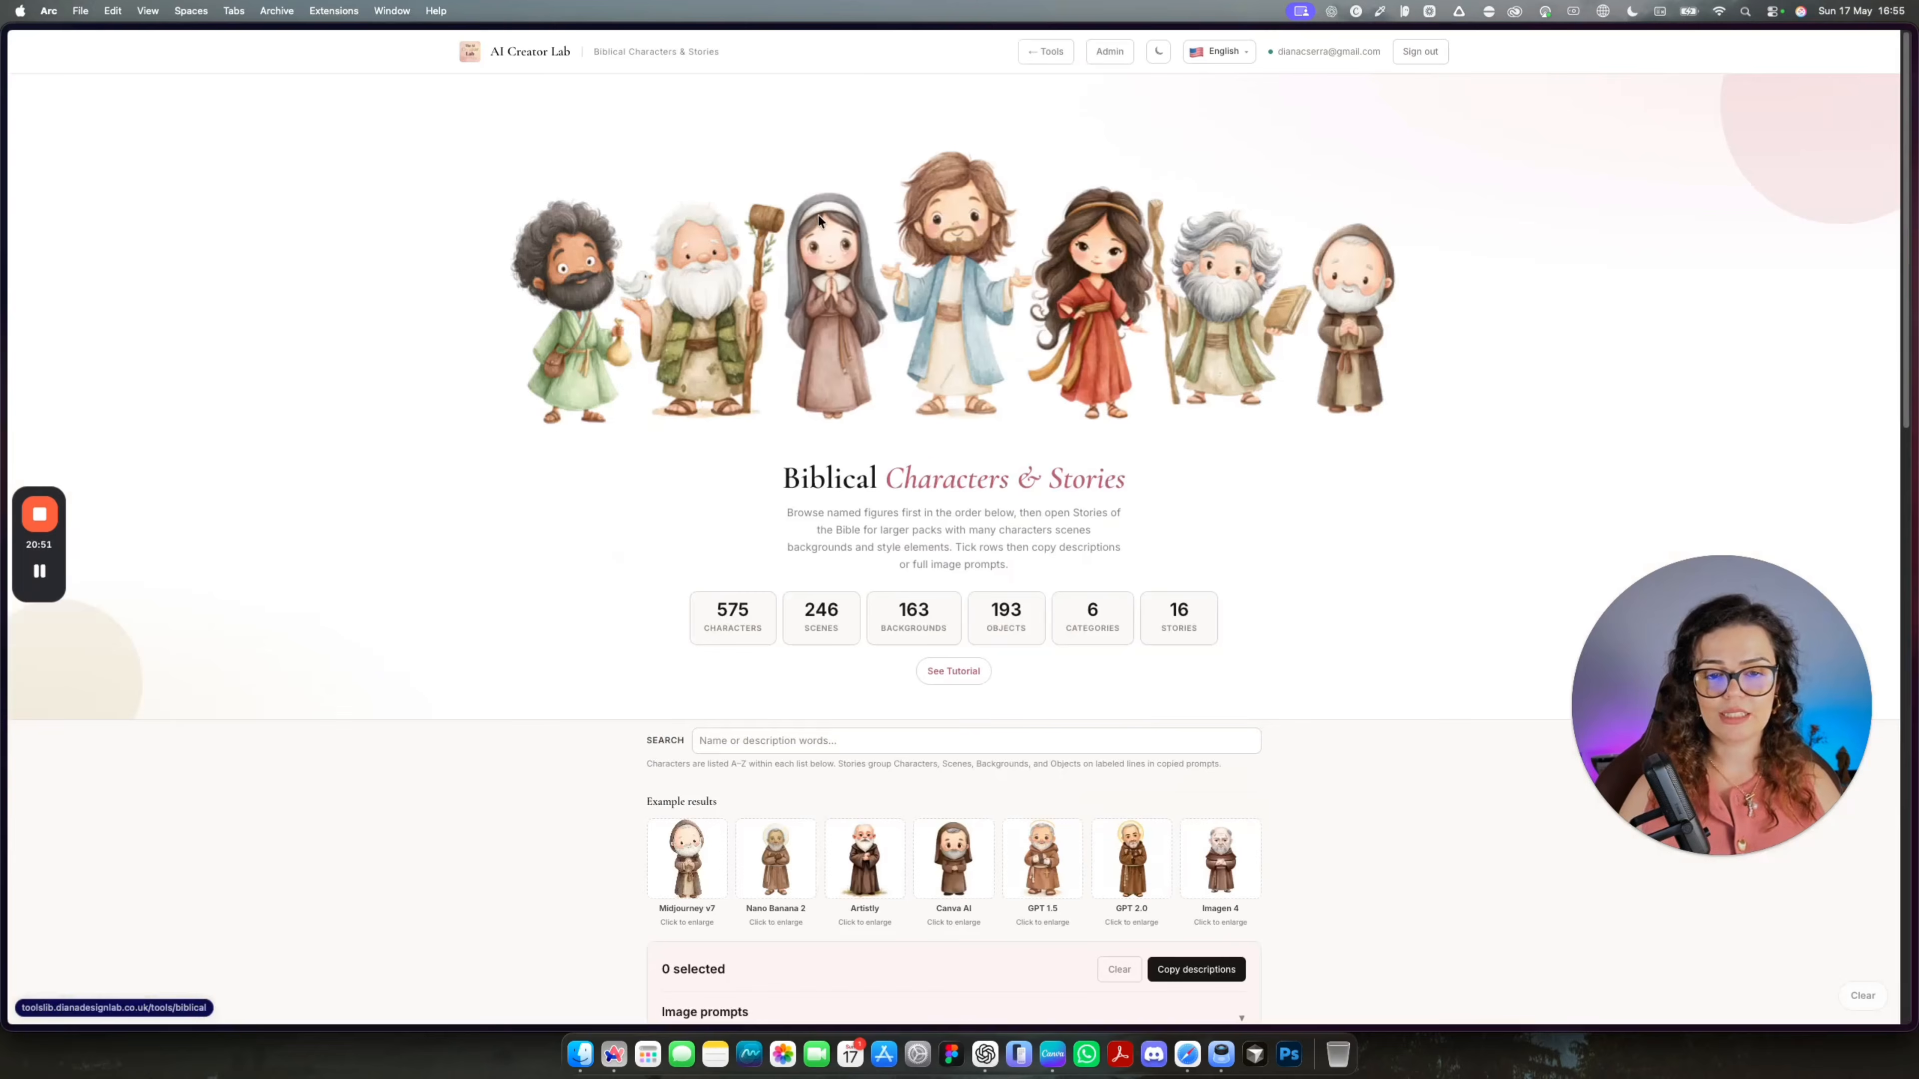
left_click(69, 43)
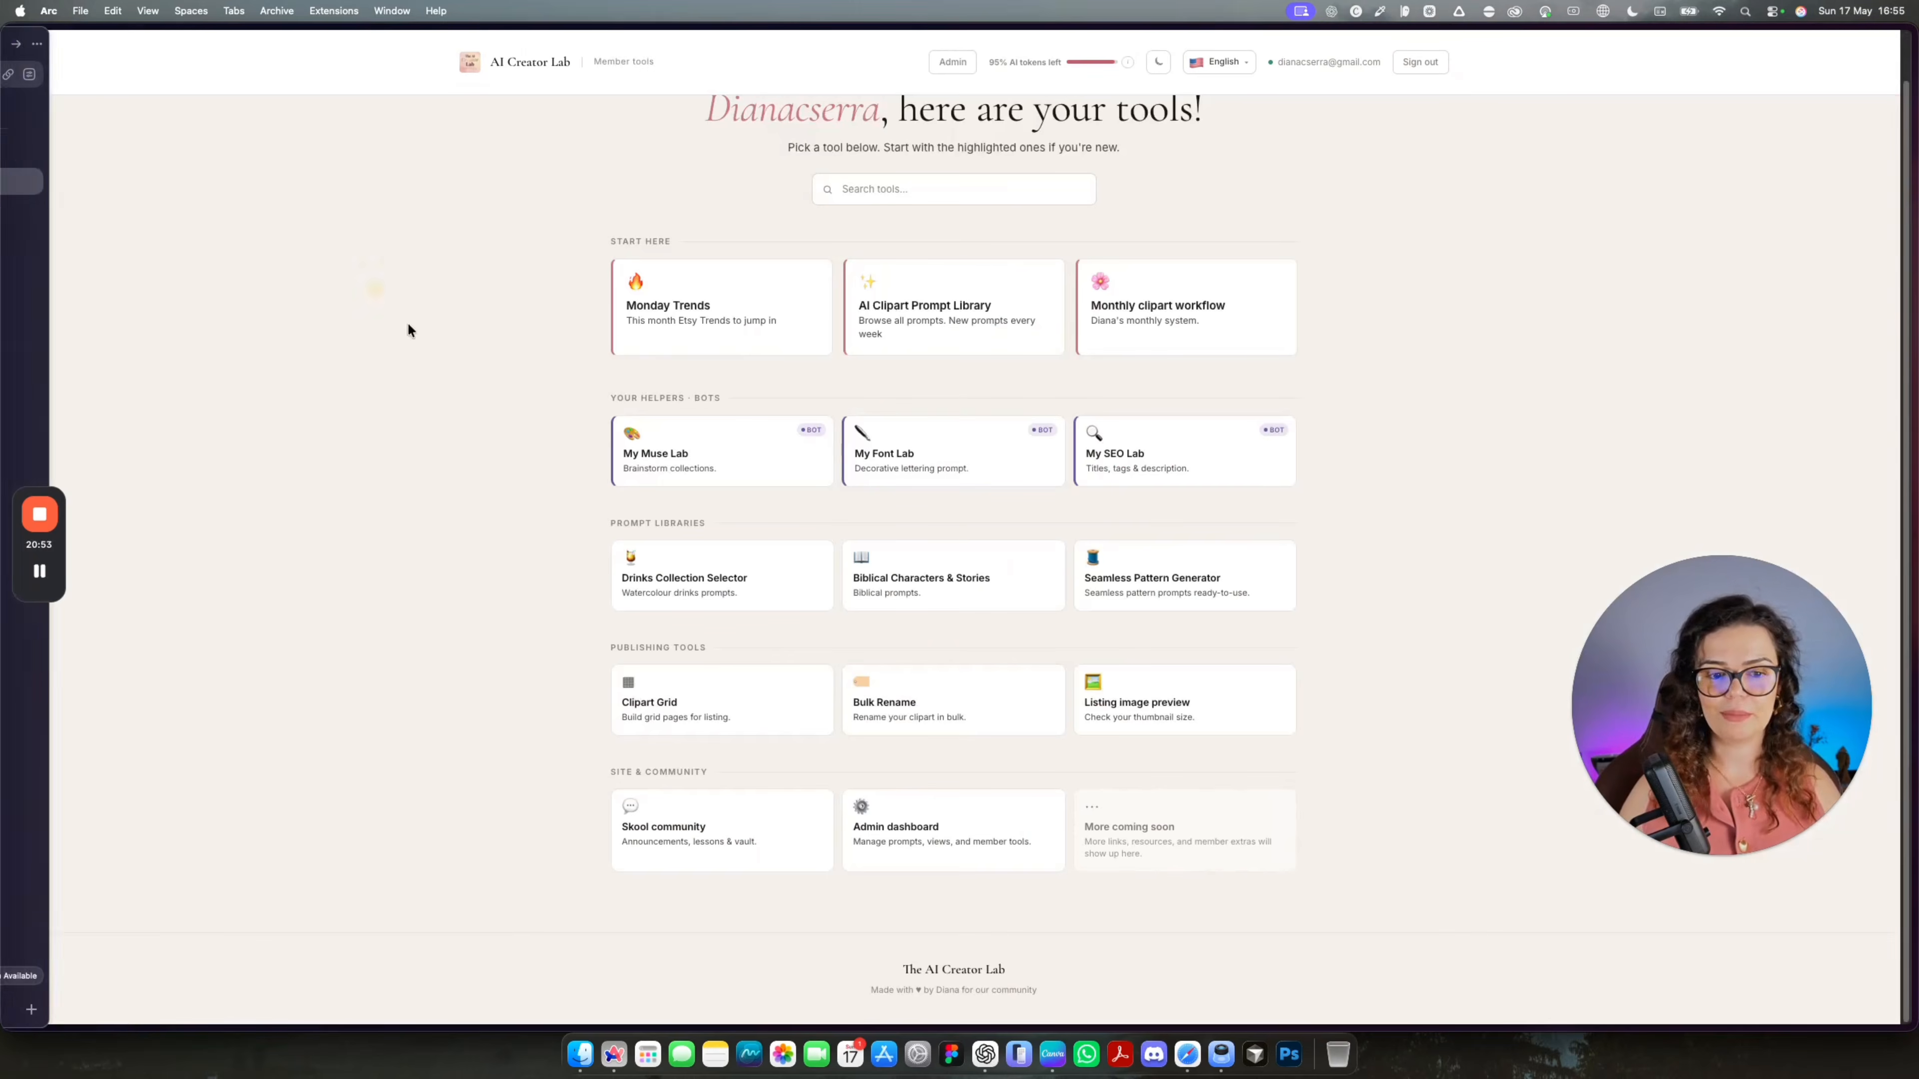
Browse the pattern styles in the Seamless Pattern Generator and open the Listing image preview tool.
left_click(1106, 609)
scroll(1027, 665, "down", 5)
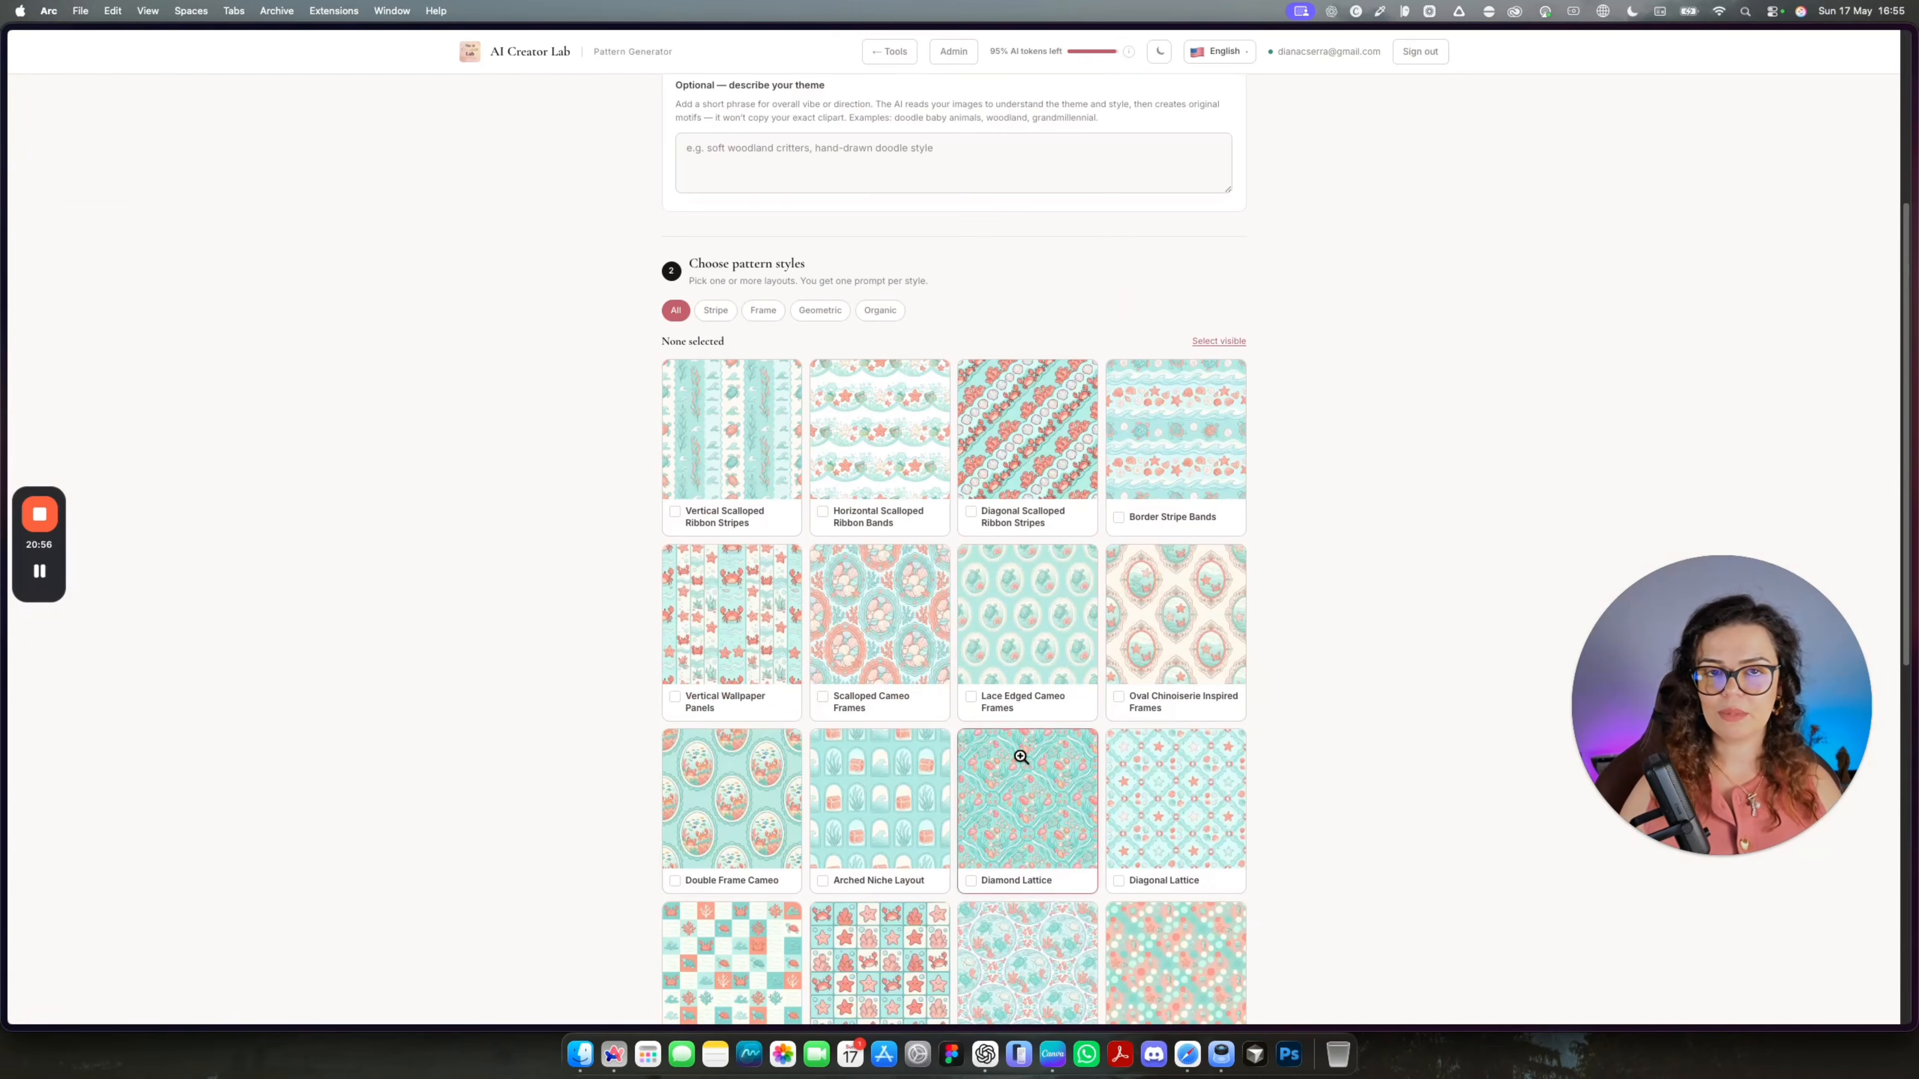
scroll(1020, 756, "down", 5)
left_click(70, 45)
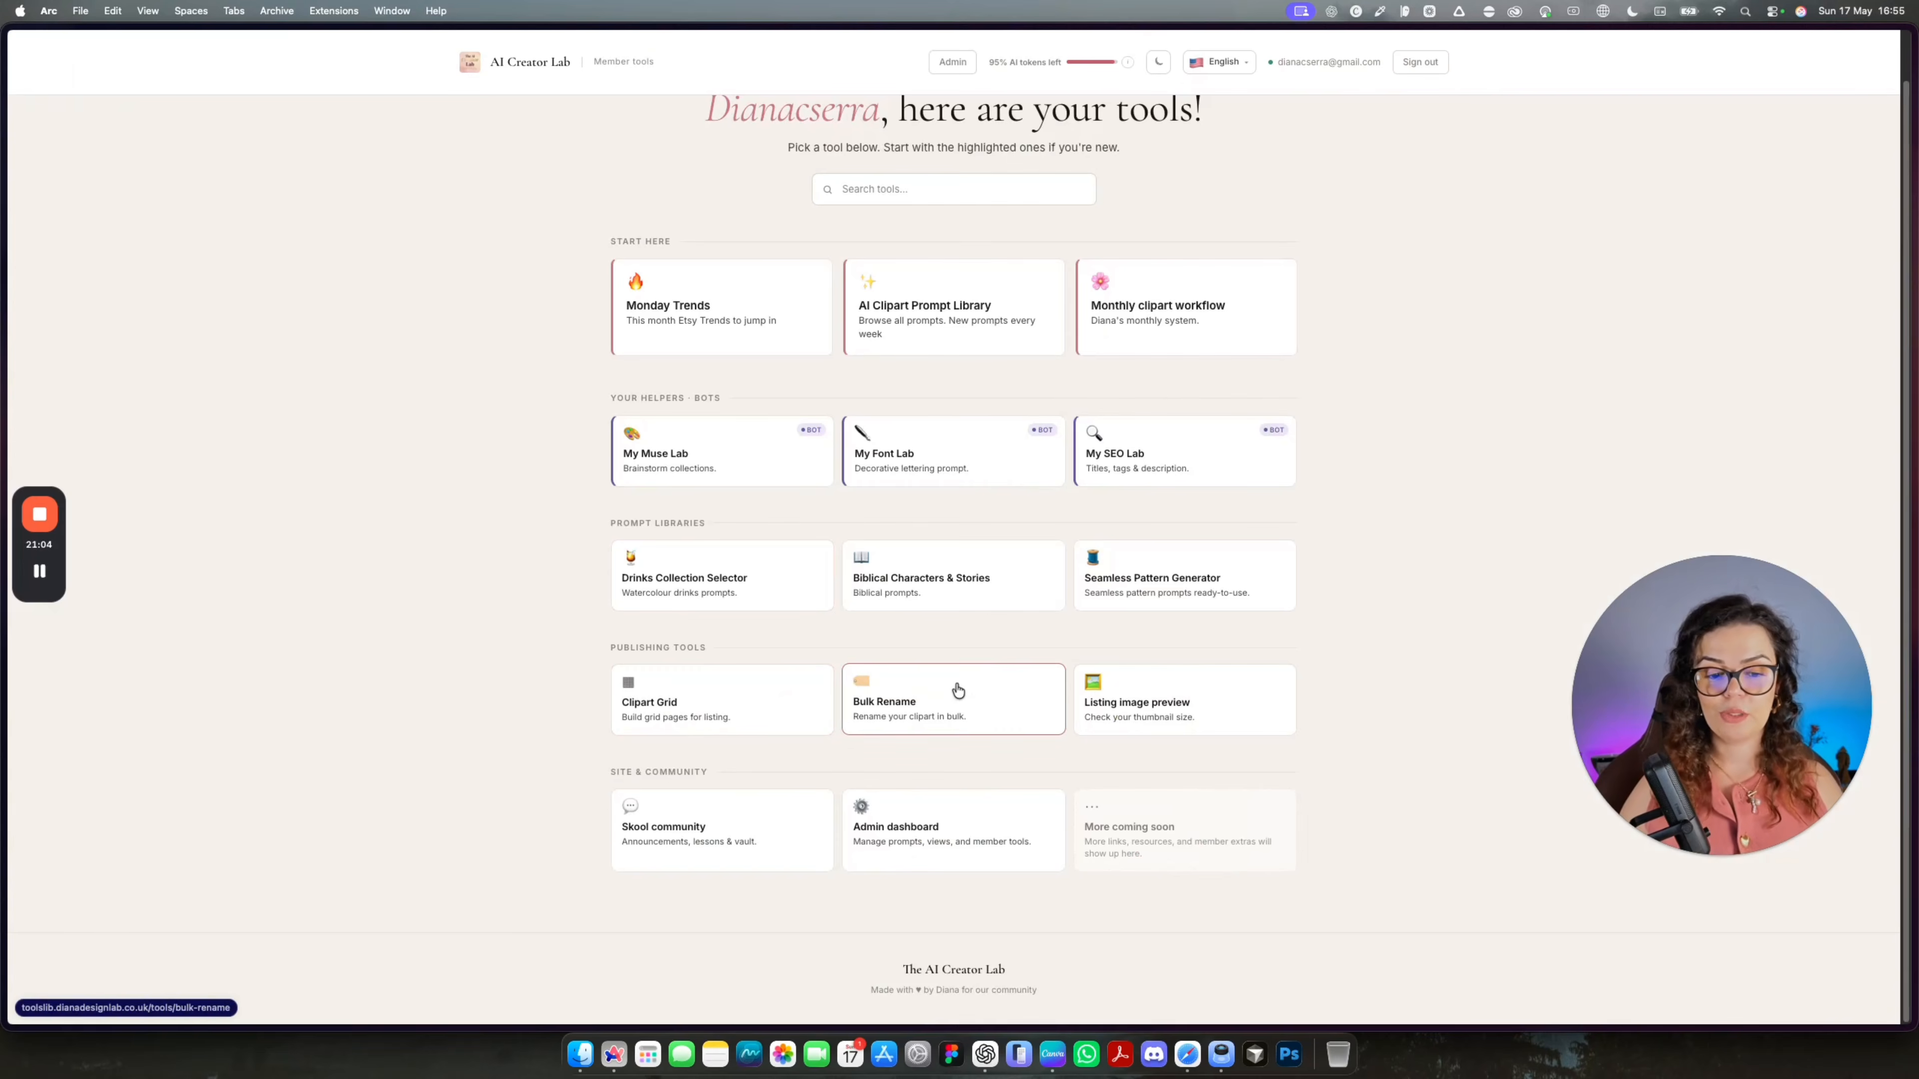
left_click(1144, 724)
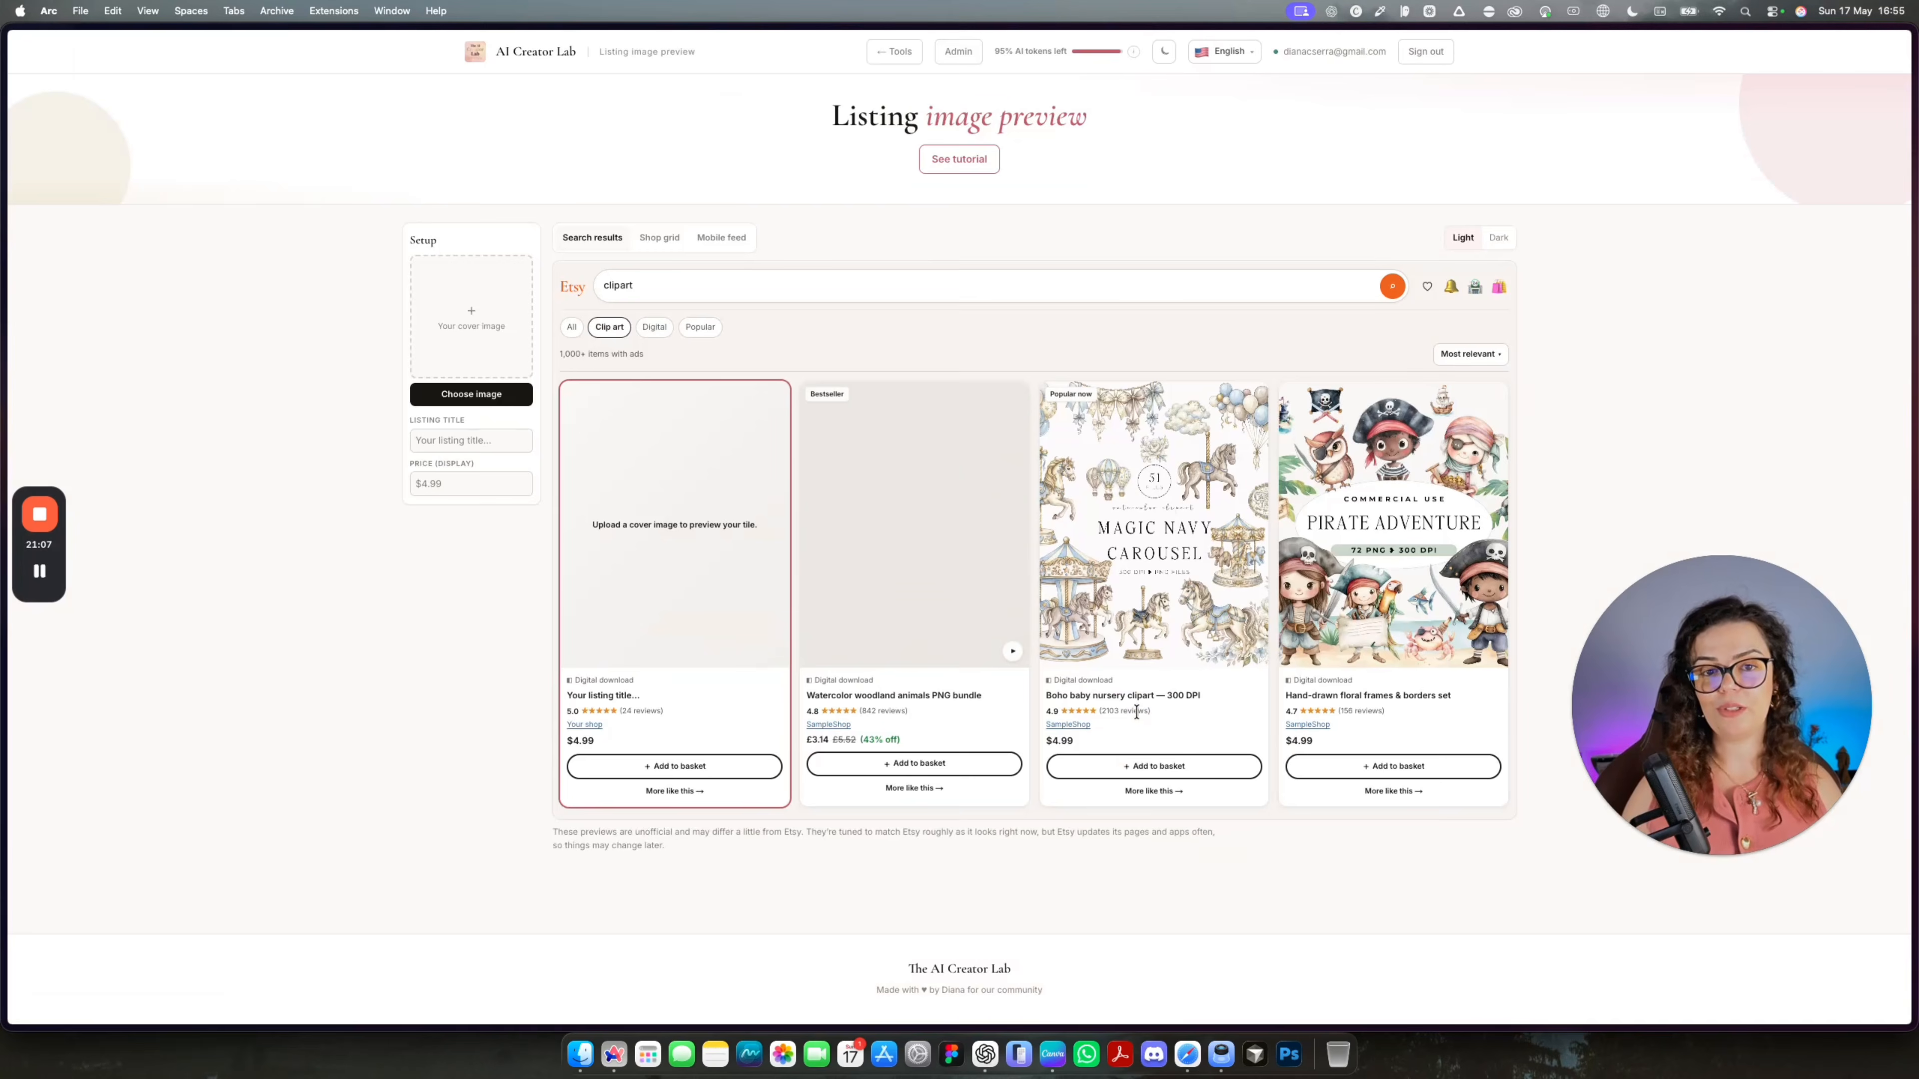